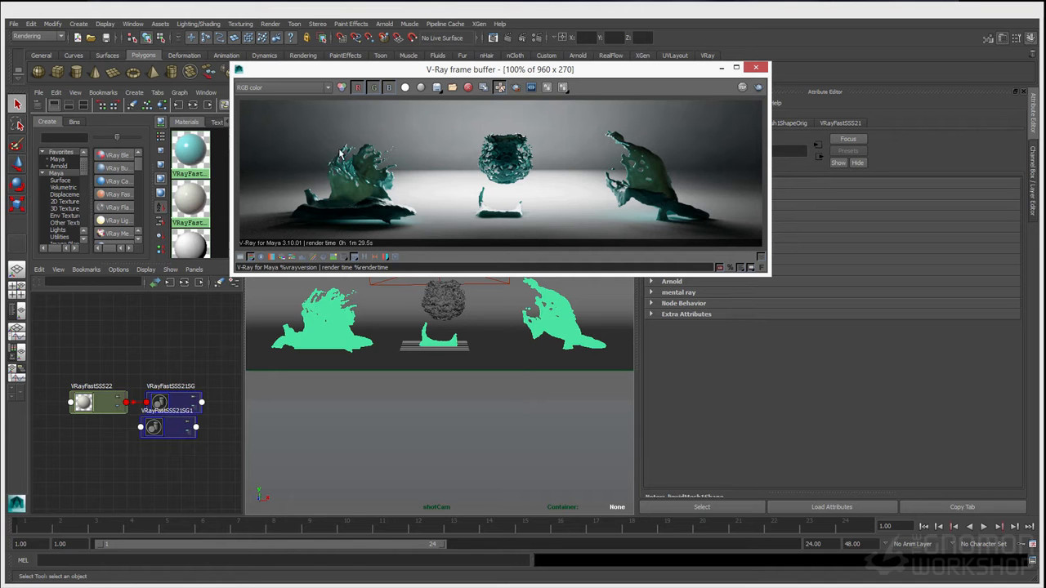
left_click_drag(286, 79, 228, 79)
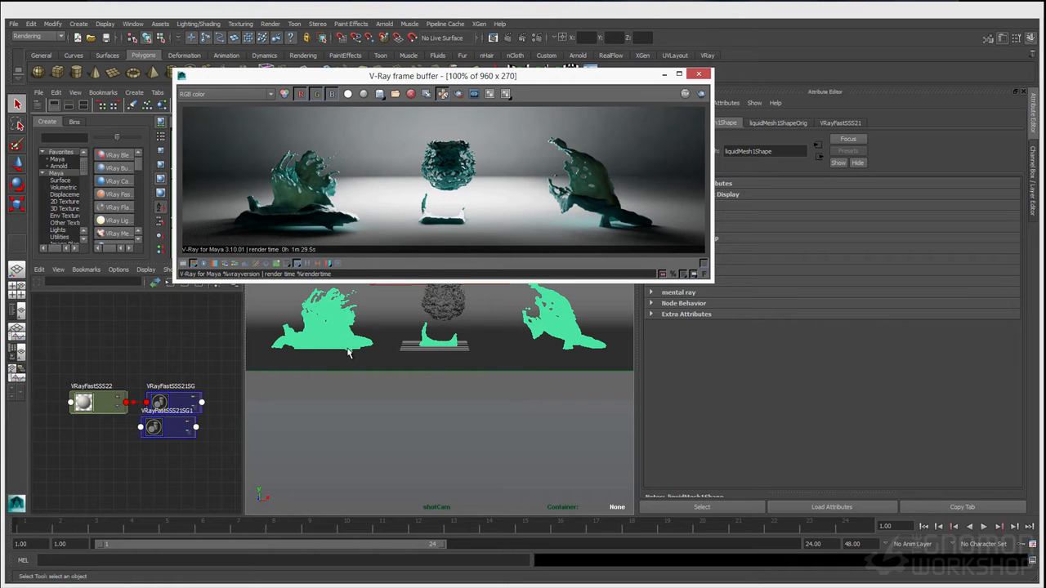
left_click_drag(317, 79, 508, 86)
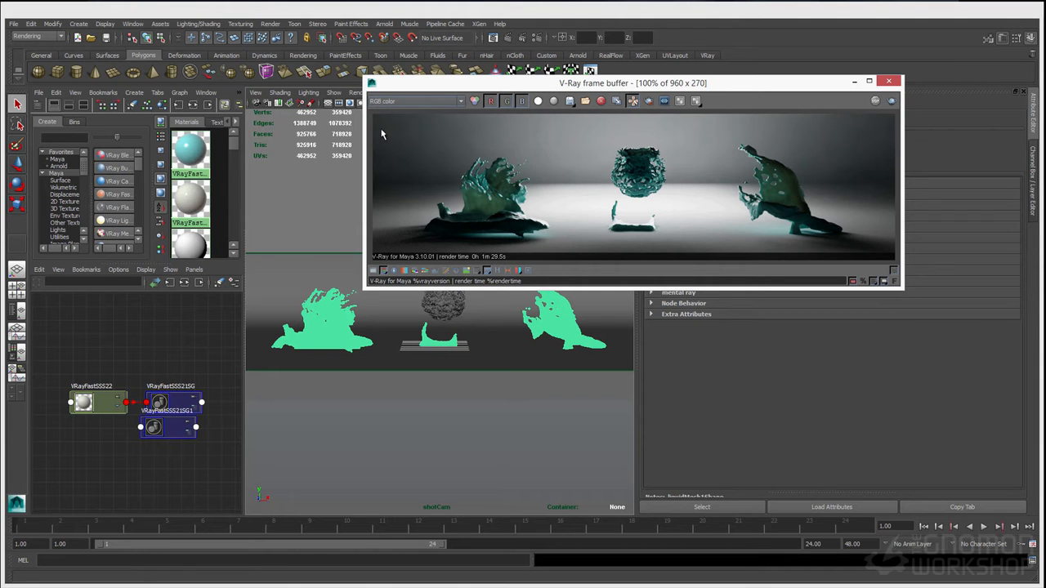
left_click_drag(467, 87, 421, 93)
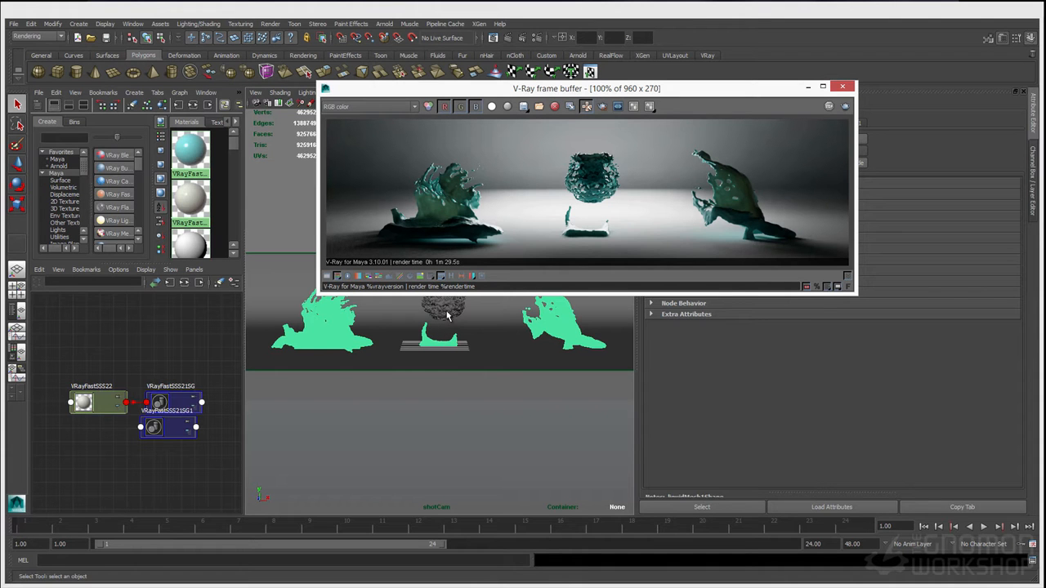
left_click_drag(422, 89, 343, 39)
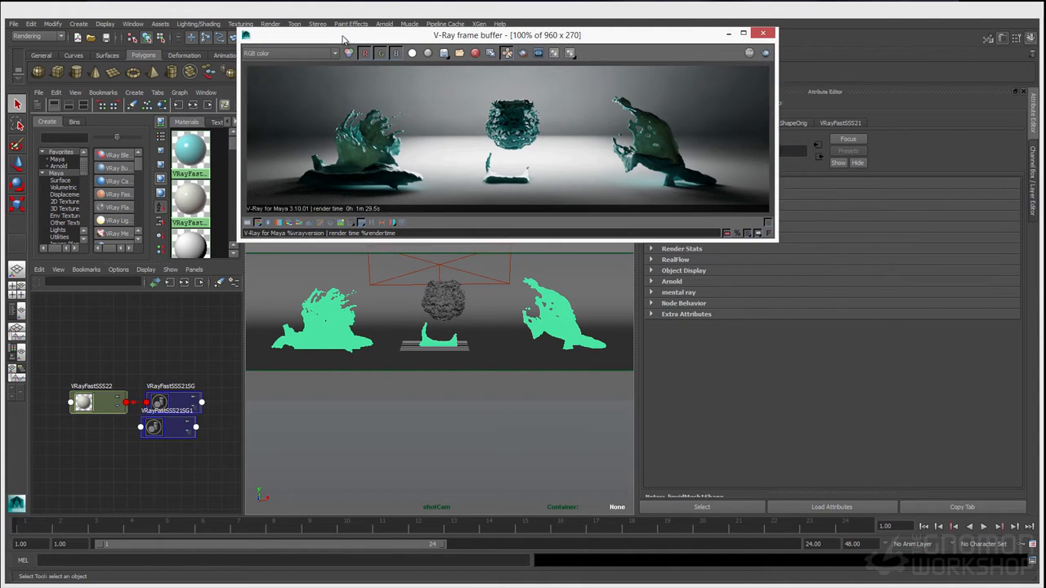
left_click(440, 313)
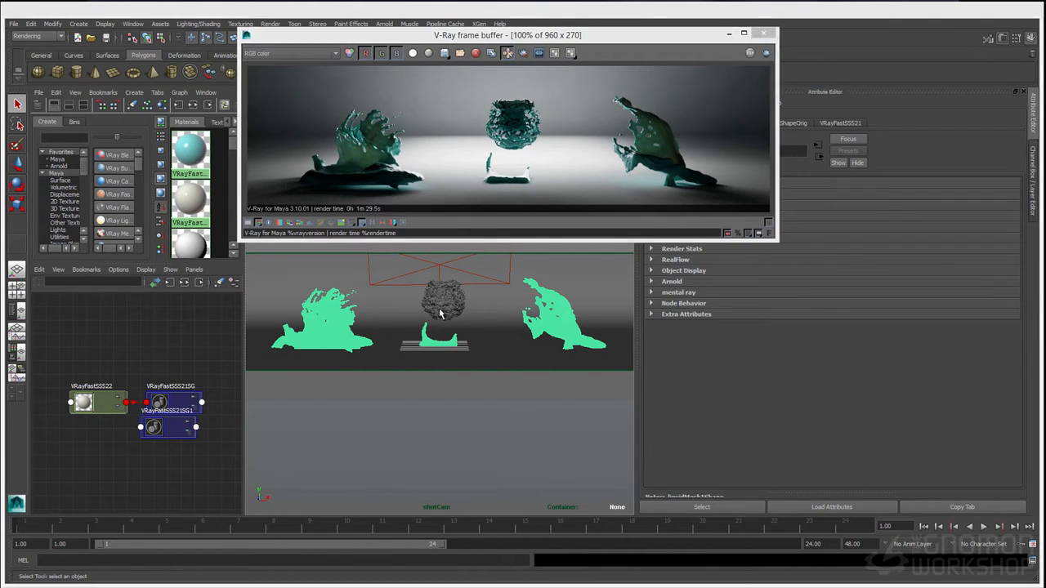
left_click(440, 313)
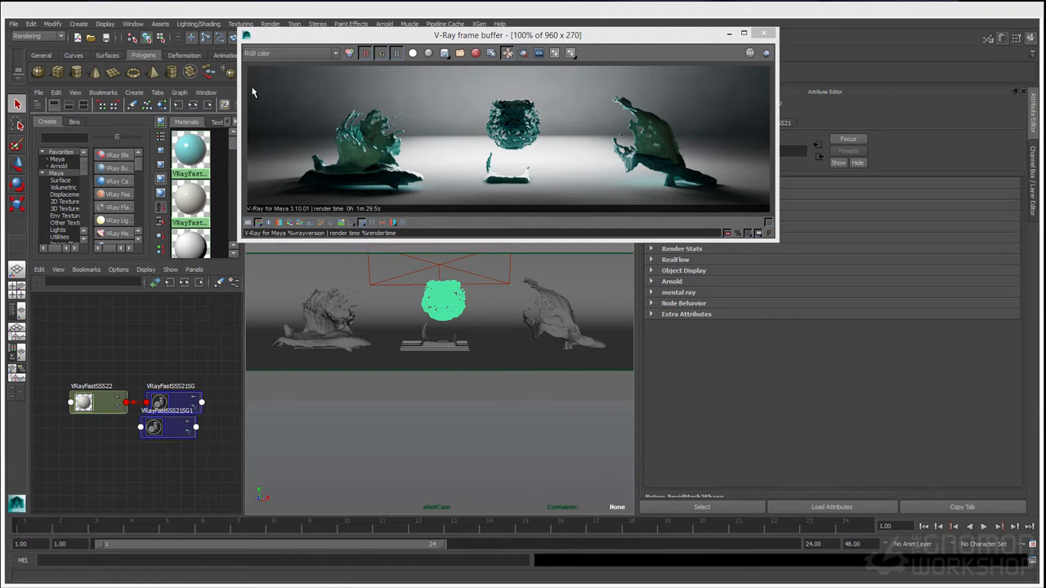
left_click_drag(335, 39, 353, 46)
left_click_drag(469, 41, 340, 35)
left_click(347, 325)
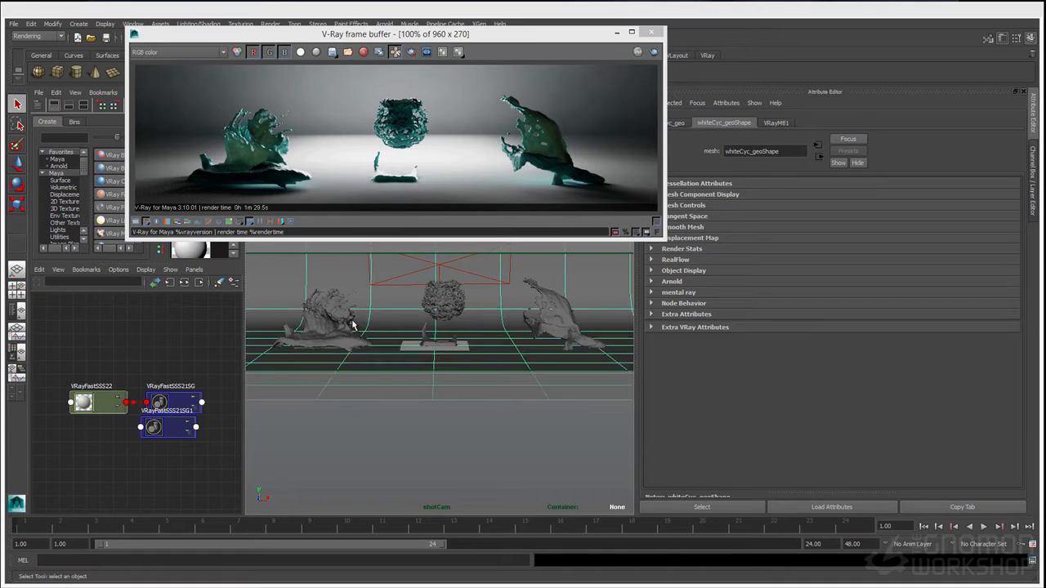
left_click(348, 324)
- Assign a new VRay Mtl material to the round splash mesh in the middle of the scene
left_click(447, 318)
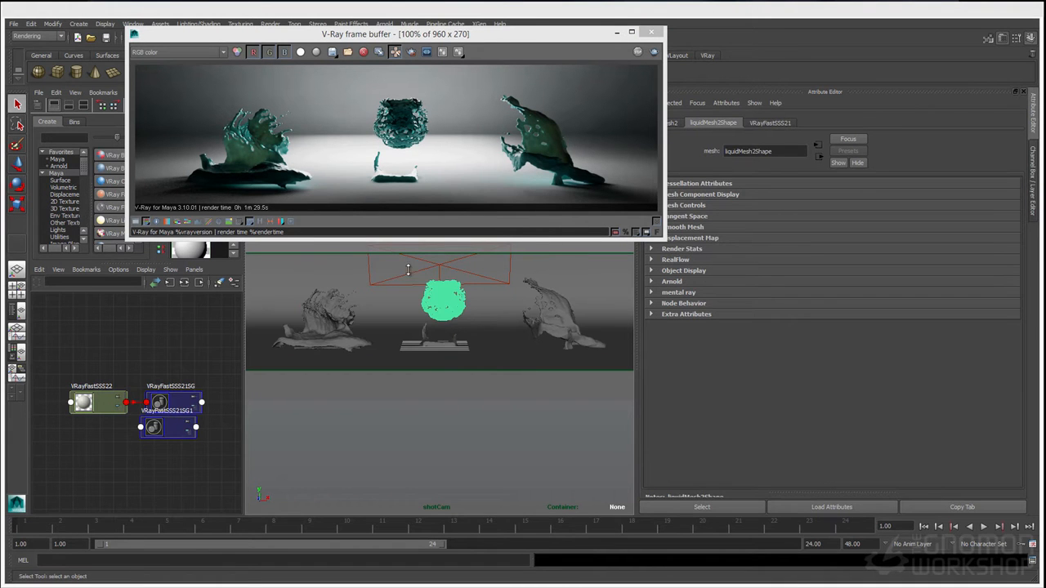
left_click_drag(291, 43, 378, 41)
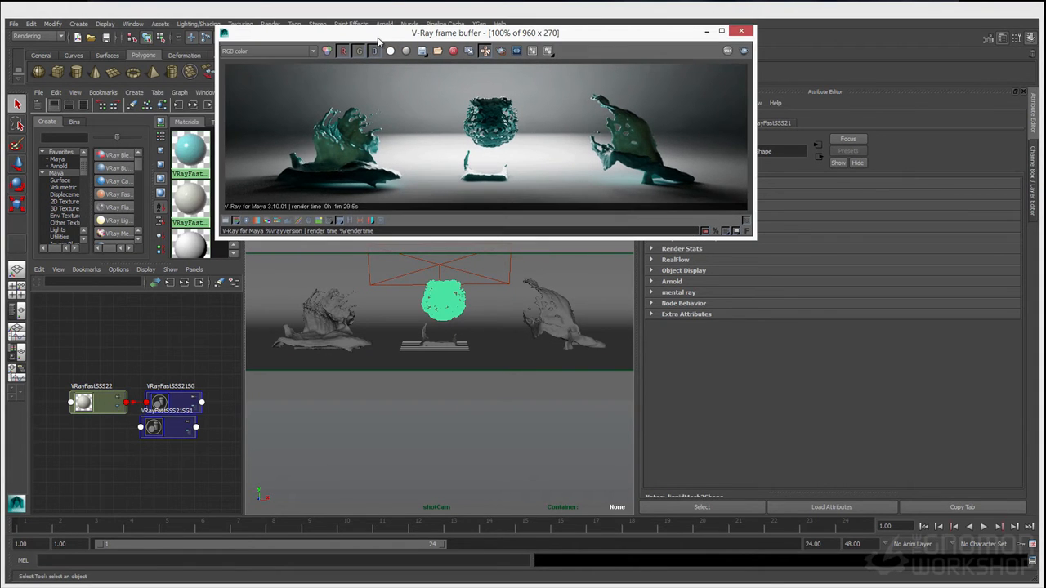
left_click_drag(290, 41, 335, 46)
left_click(446, 317)
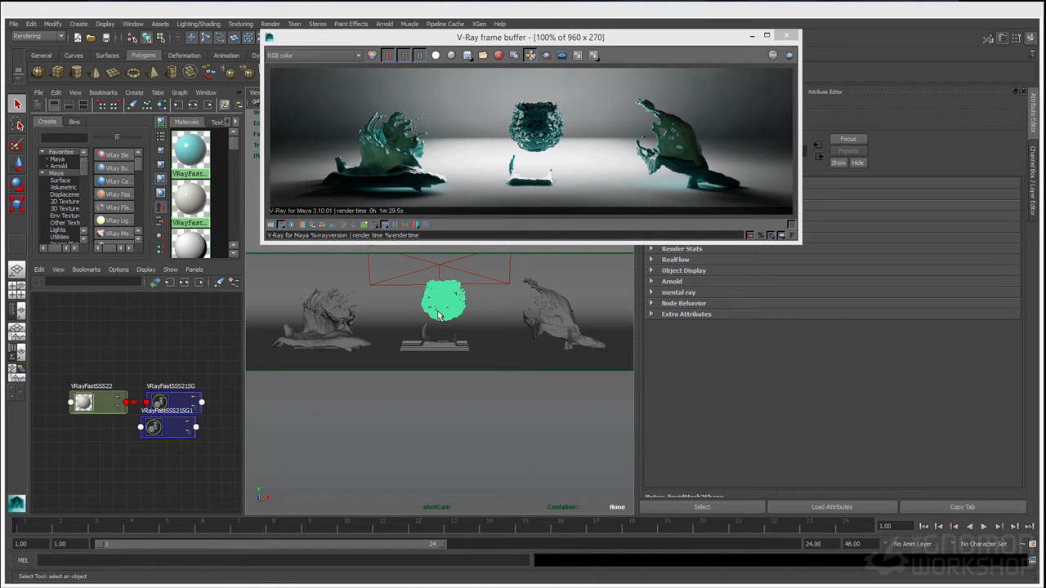
right_click(448, 304)
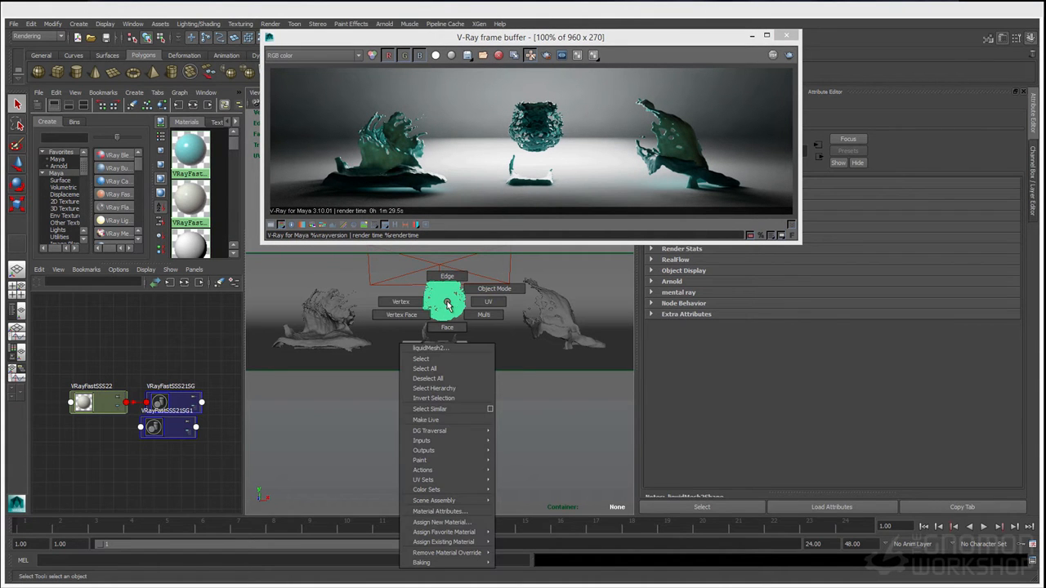
mouse_move(477, 522)
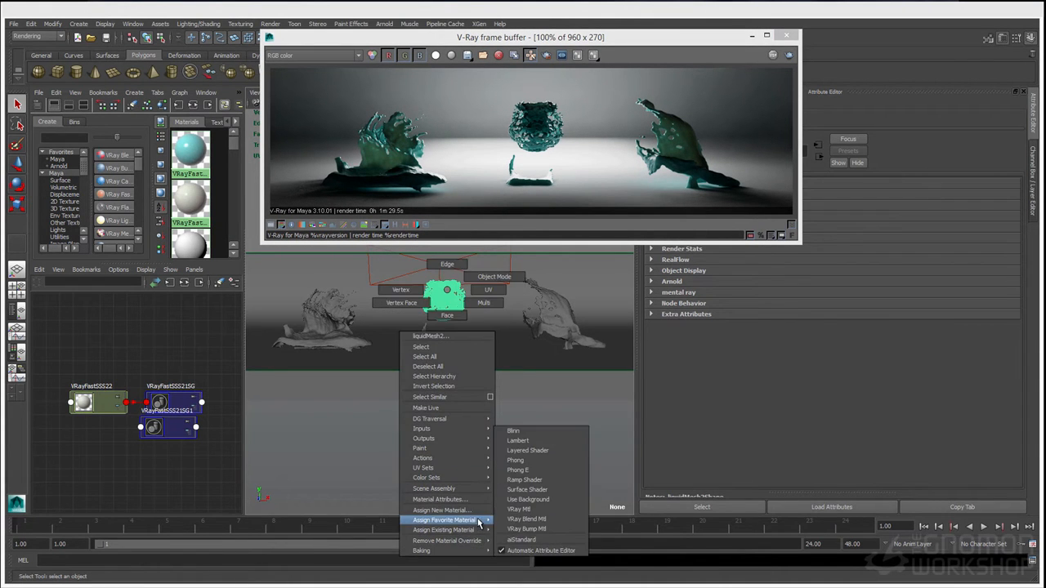
left_click(516, 509)
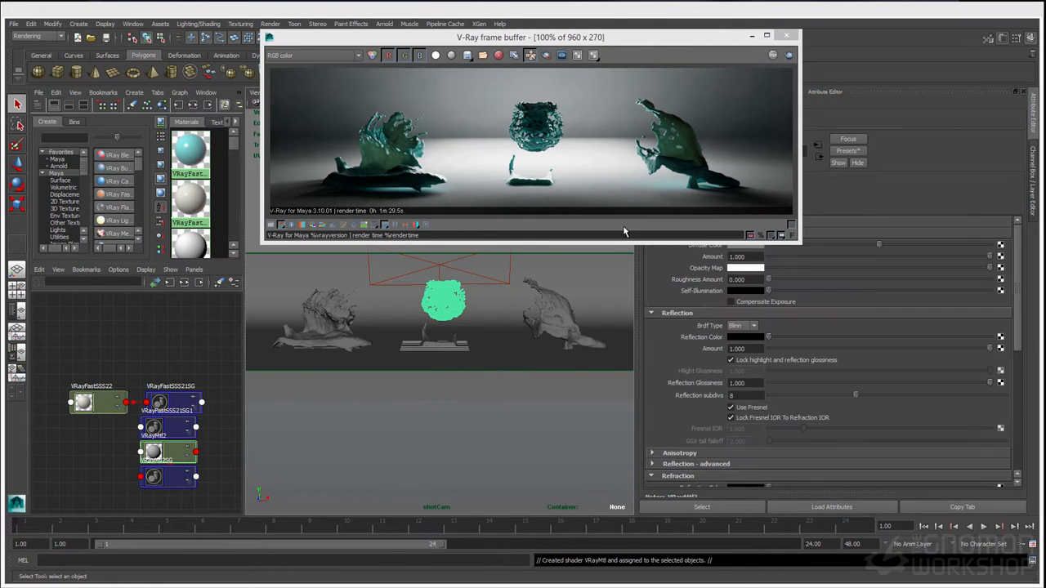
- Set the new VRay Mtl's diffuse color to near black and its reflection color to white
left_click_drag(621, 37, 482, 279)
left_click_drag(845, 245, 773, 247)
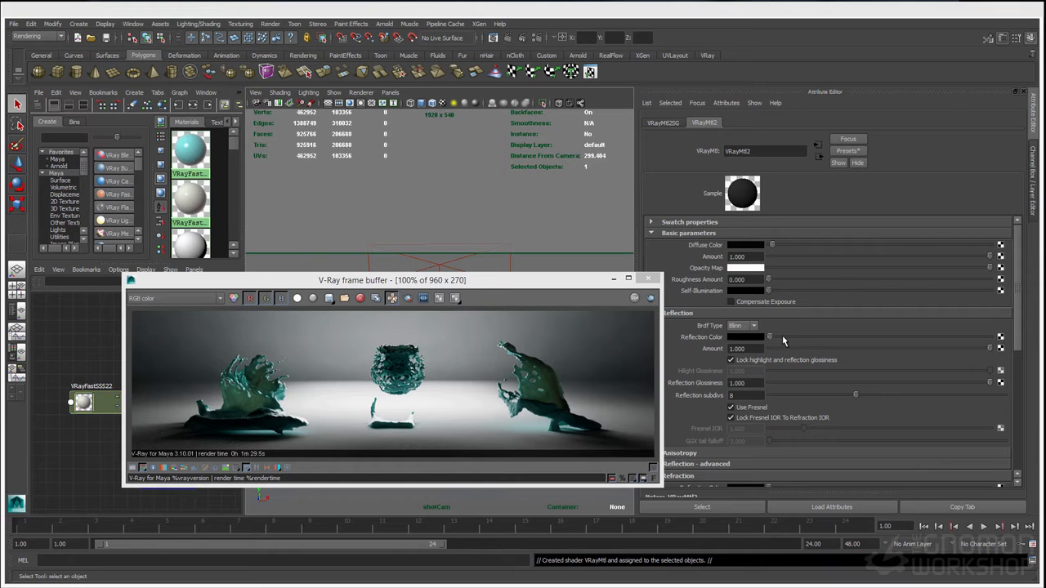
left_click_drag(768, 337, 987, 337)
- Keep Fresnel reflections enabled, unlock the Fresnel IOR from the refraction IOR and set it to 5.369
left_click(748, 407)
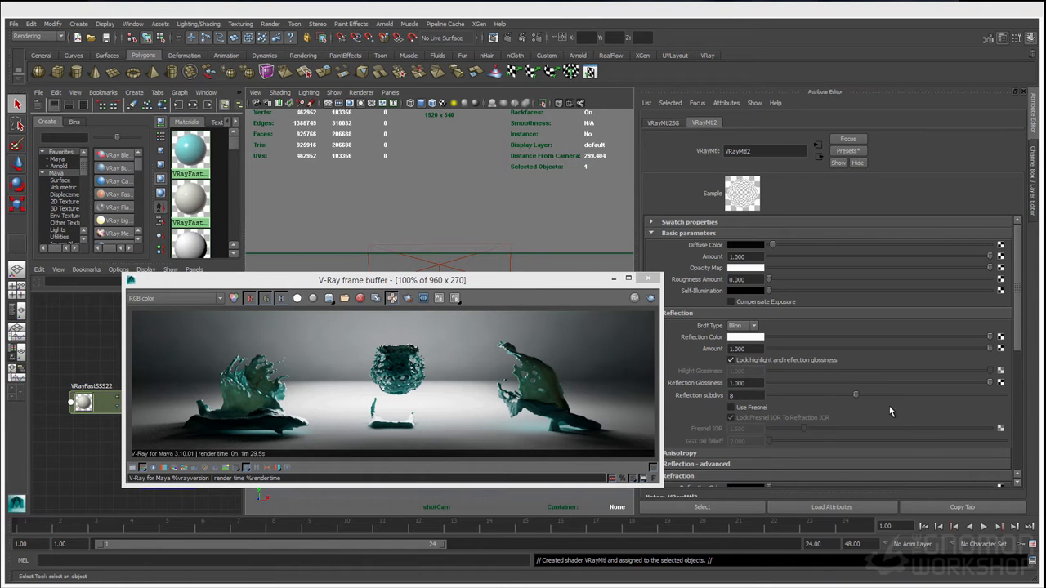
left_click(740, 407)
left_click(765, 419)
left_click_drag(804, 430, 888, 429)
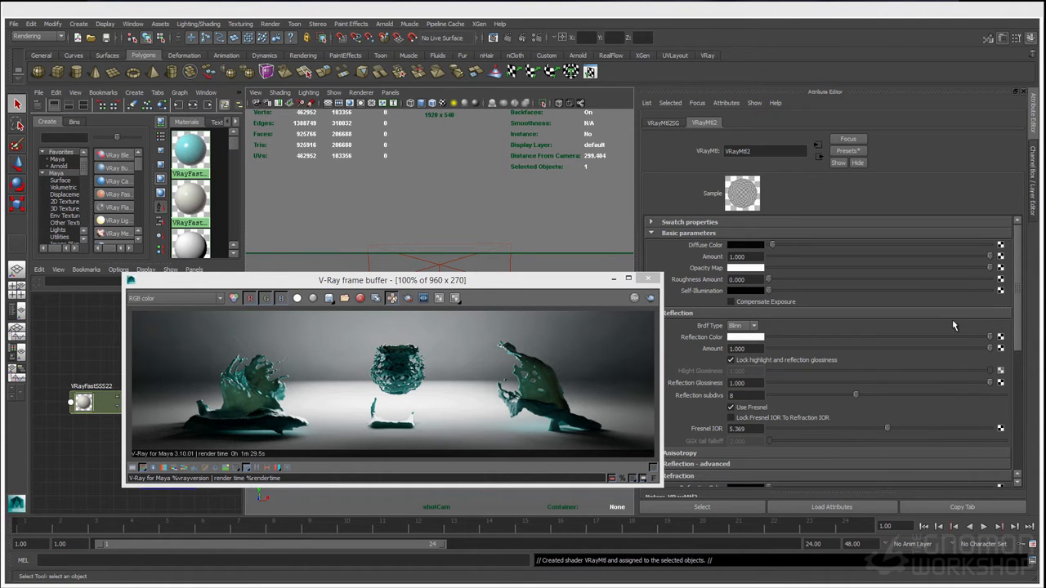
- Lower the reflection glossiness to 0.744 and change the BRDF type to GGX
left_click_drag(986, 384, 933, 387)
left_click(742, 326)
left_click(734, 357)
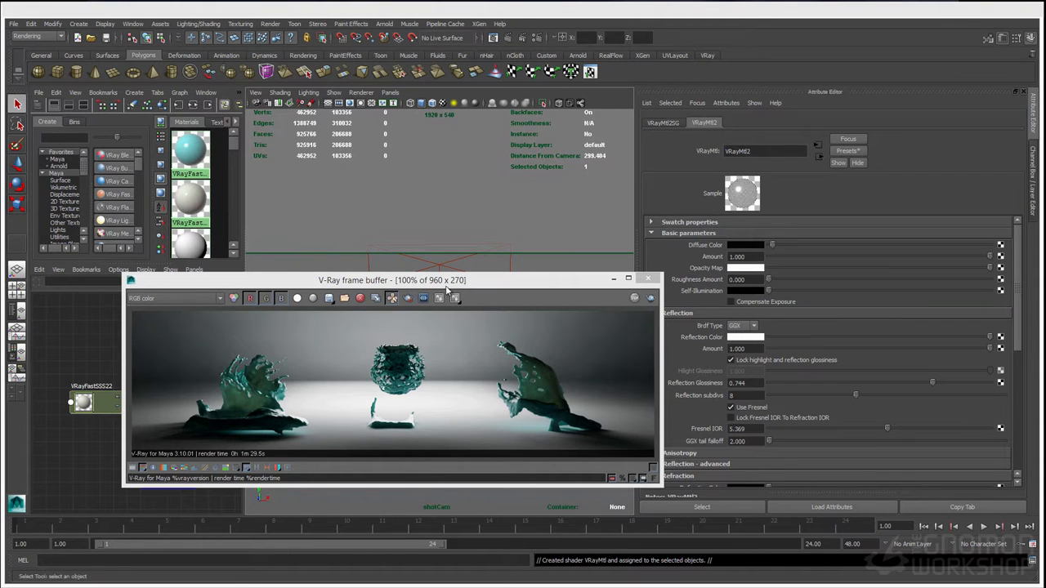
- Uncover the viewport, show the Outliner beside the perspective view, and select keyLight inside the expanded SSS_light group
left_click_drag(445, 282, 455, 278)
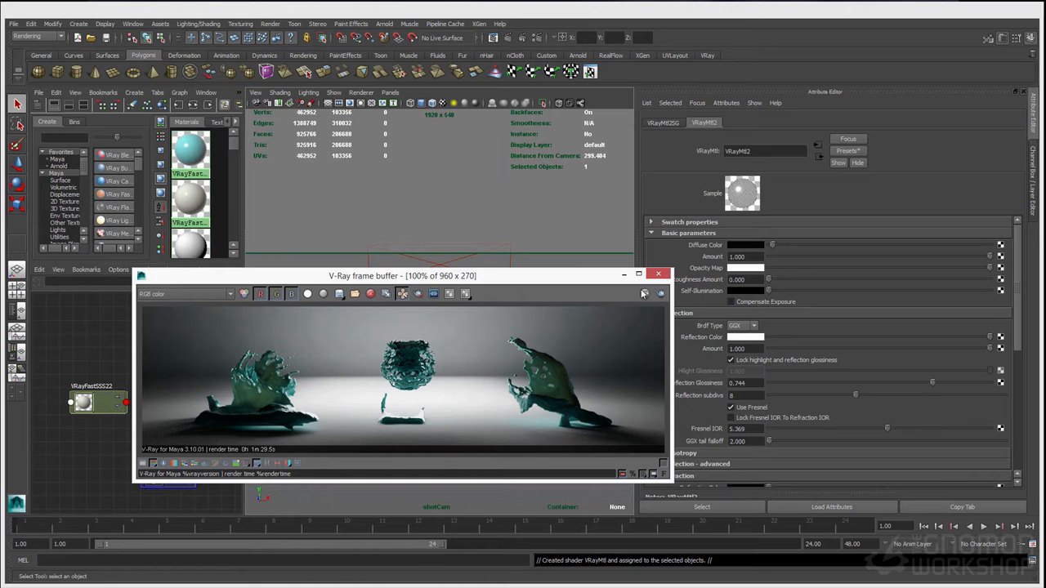
left_click_drag(192, 276, 514, 333)
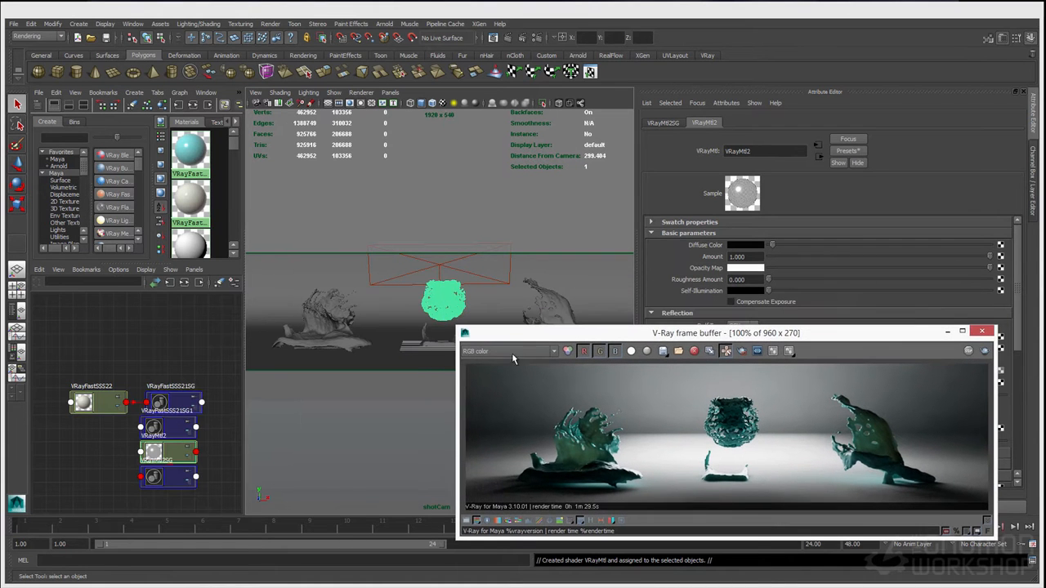
left_click(314, 327)
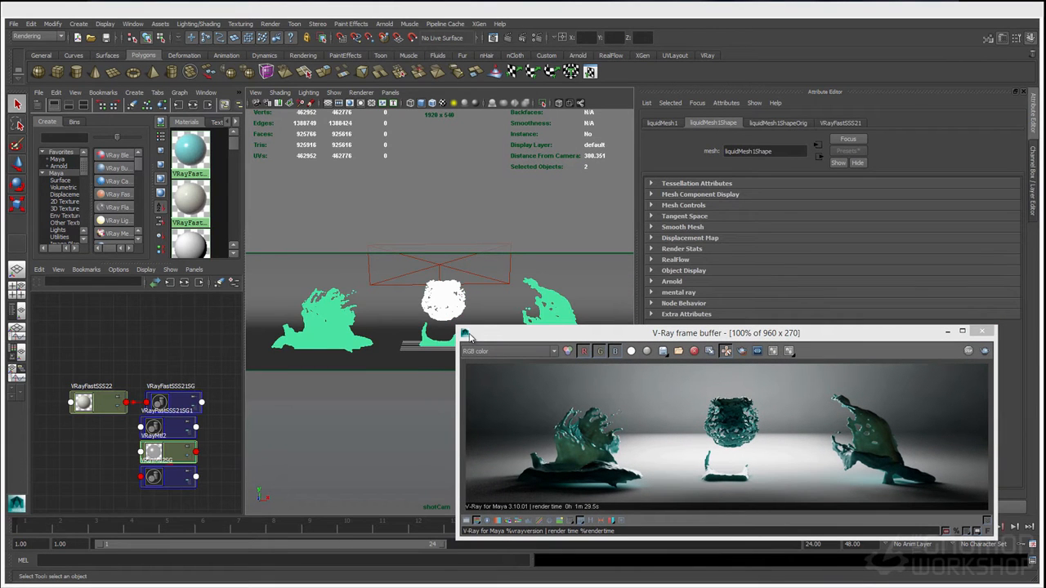
left_click(17, 311)
left_click(43, 183)
left_click(78, 183)
left_click(86, 195)
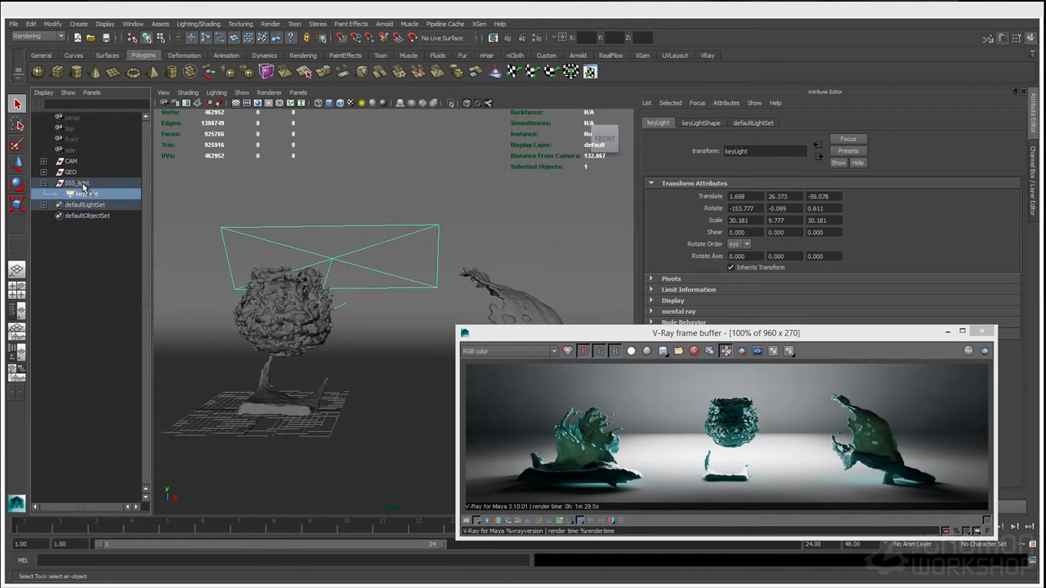
- Expand the GEO and LIQUID groups in the Outliner and select the LIQUID group
left_click(71, 173)
left_click(43, 173)
left_click(91, 194)
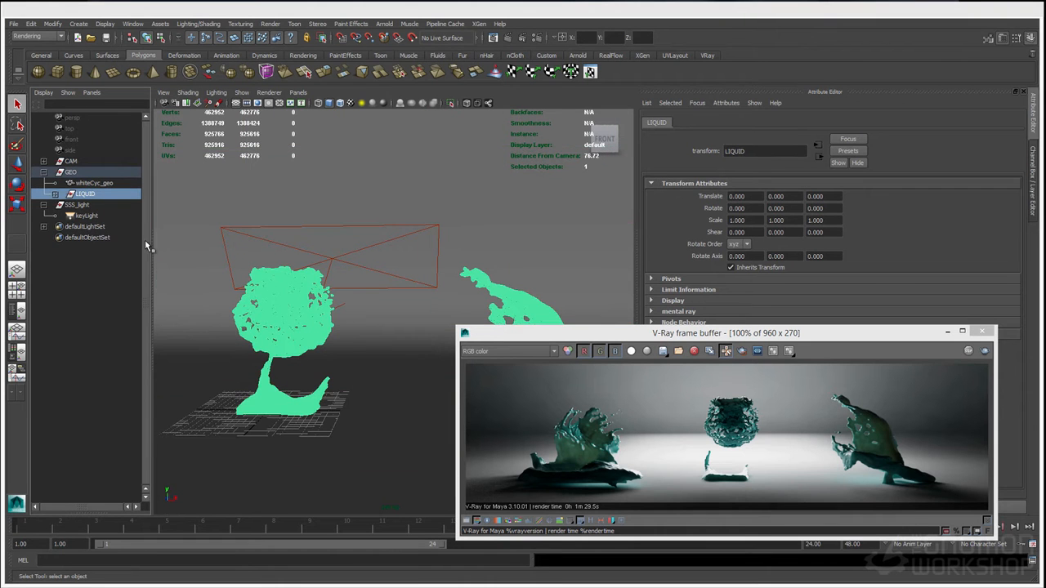
left_click(54, 194)
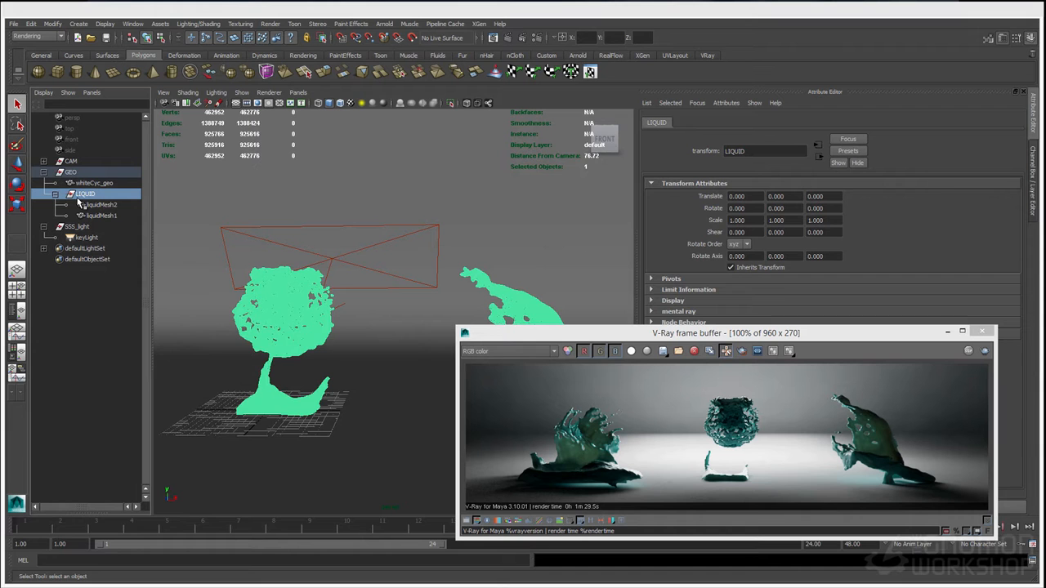
left_click(98, 205)
left_click(93, 186)
left_click(92, 194)
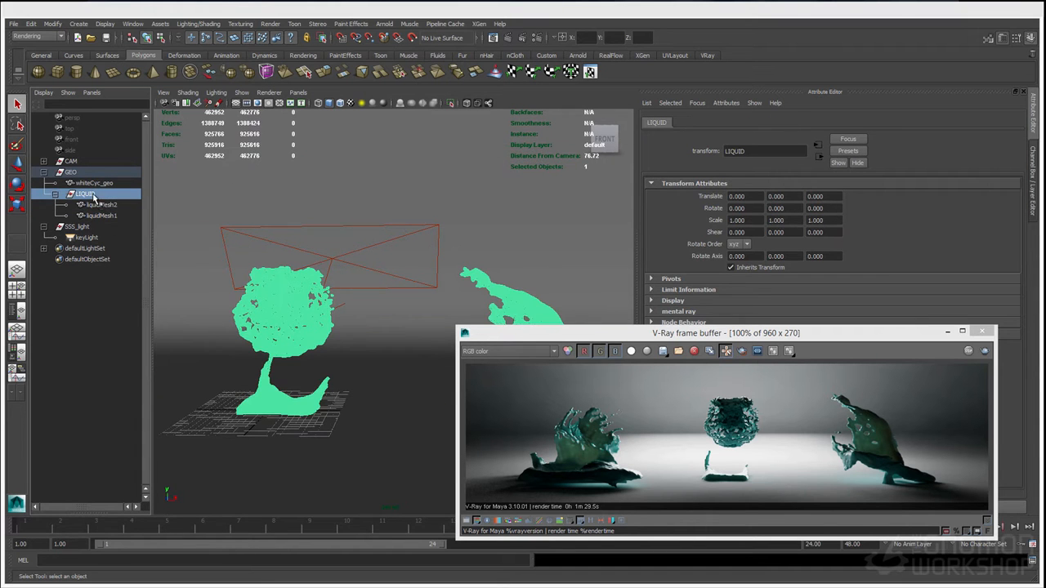
- Open the V-Ray proxy creation options for the selected LIQUID group
left_click(80, 24)
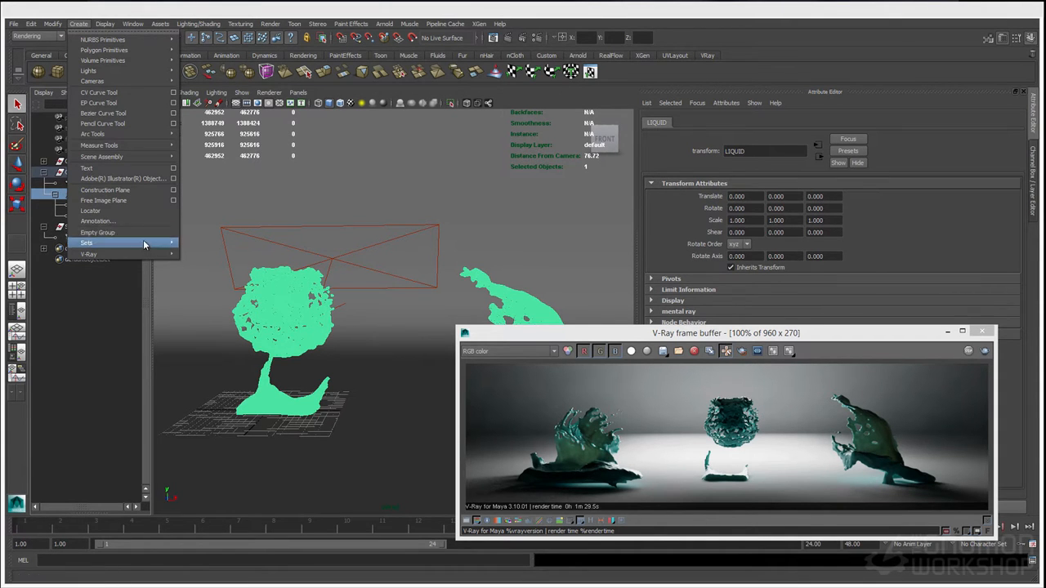
mouse_move(143, 257)
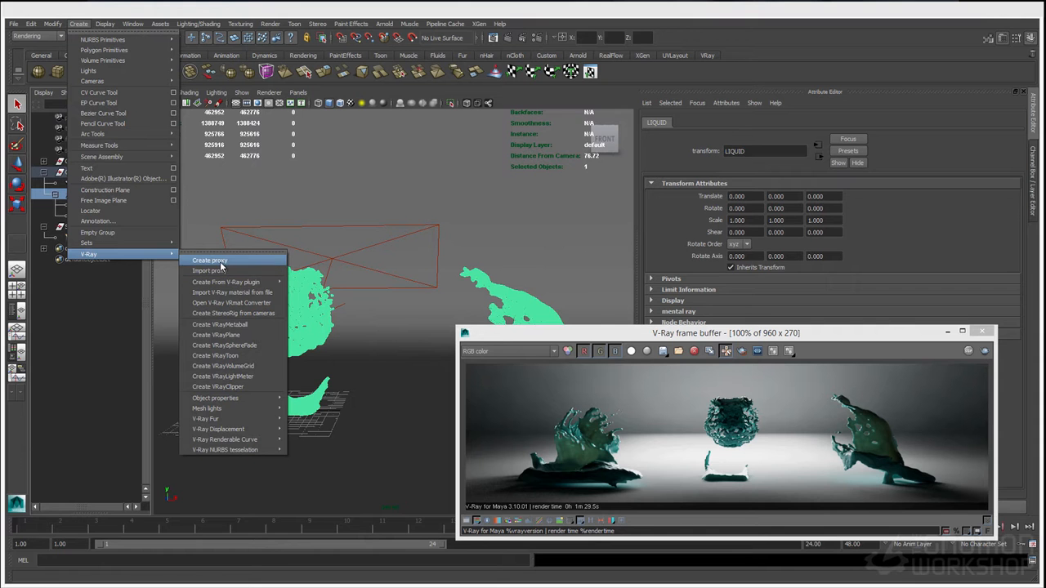
left_click(219, 262)
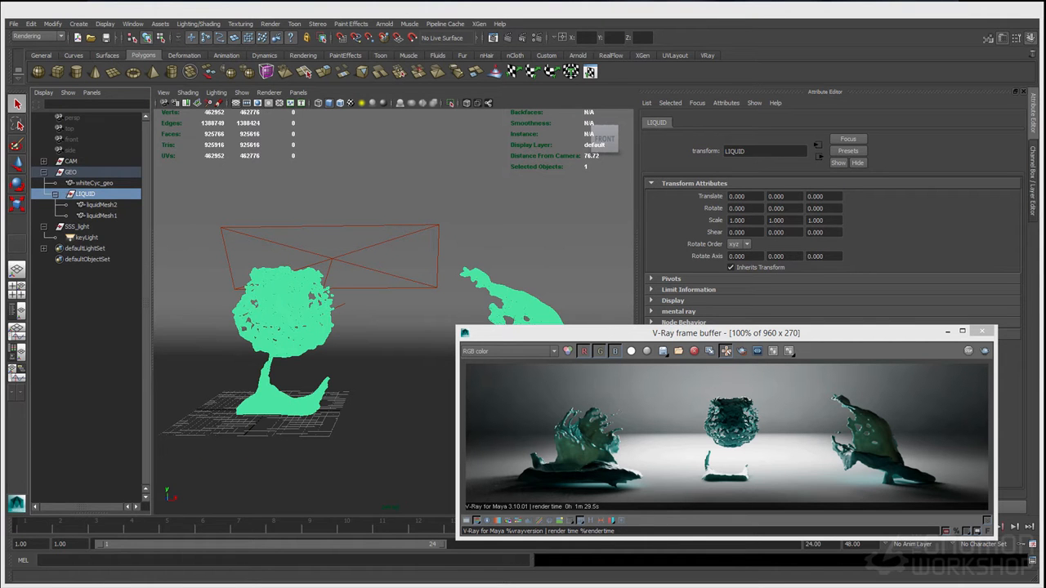
left_click_drag(240, 116, 365, 122)
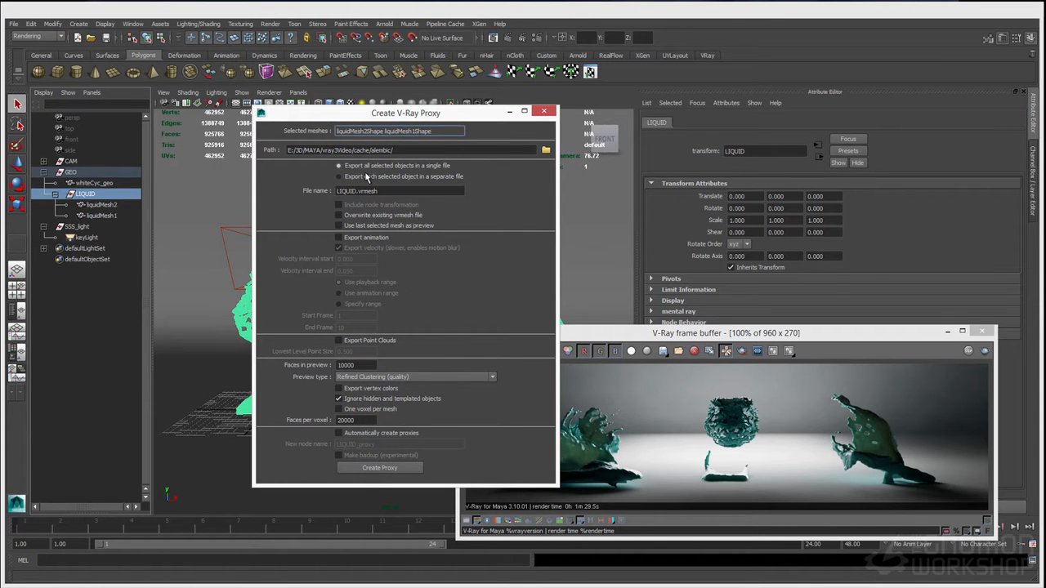
left_click_drag(343, 114, 320, 118)
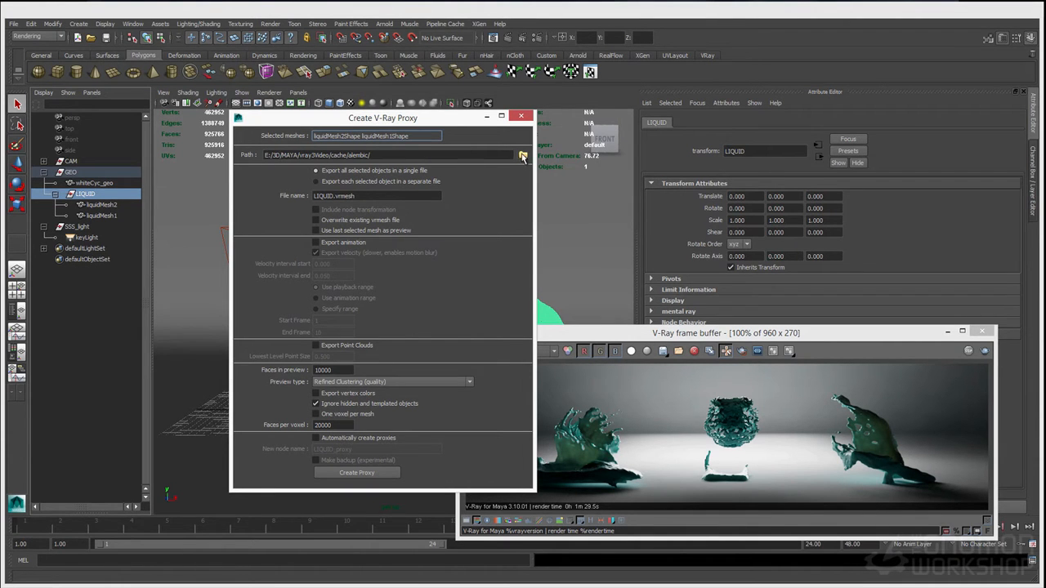
- Browse for the proxy's export path, create a folder named proxy inside the project's scenes directory and enter it
left_click(523, 154)
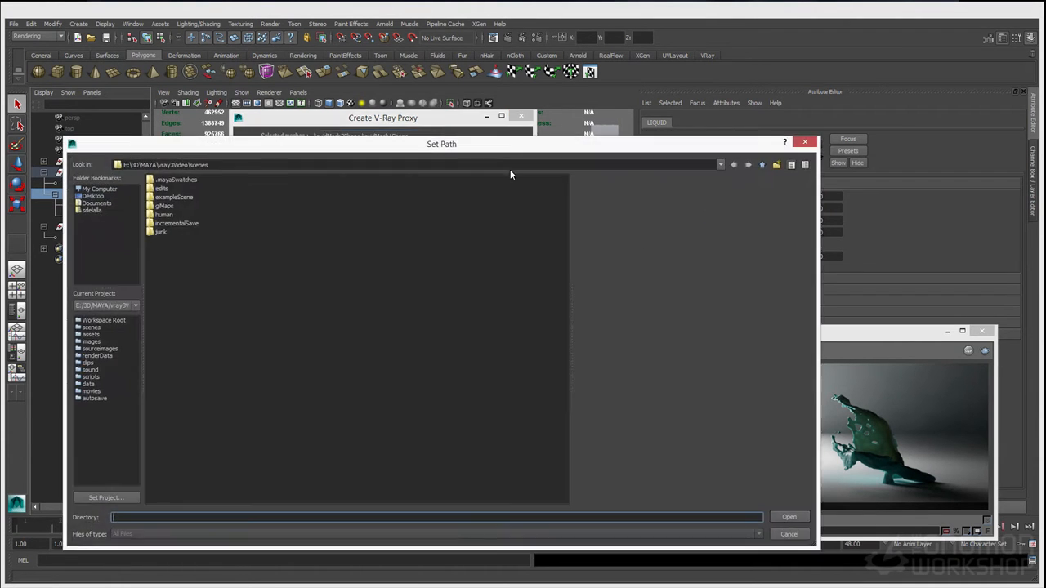
right_click(206, 269)
left_click(219, 282)
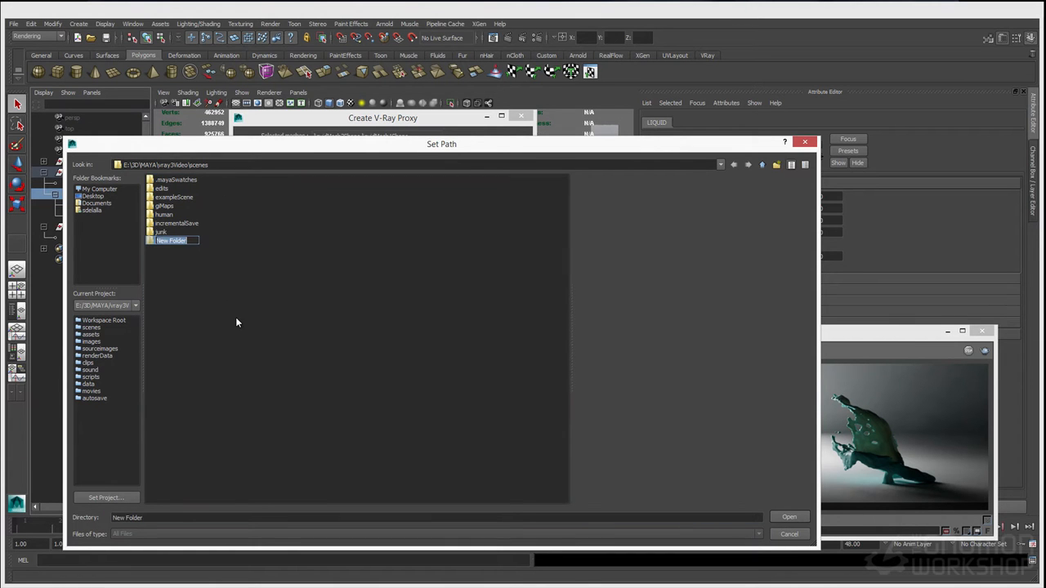
type("proxy")
key("Return")
double_click(195, 241)
- Accept the scenes/proxy folder as the export path and name the proxy file liquid_proxy_v001.vrmesh
left_click(199, 515)
left_click_drag(210, 142, 237, 140)
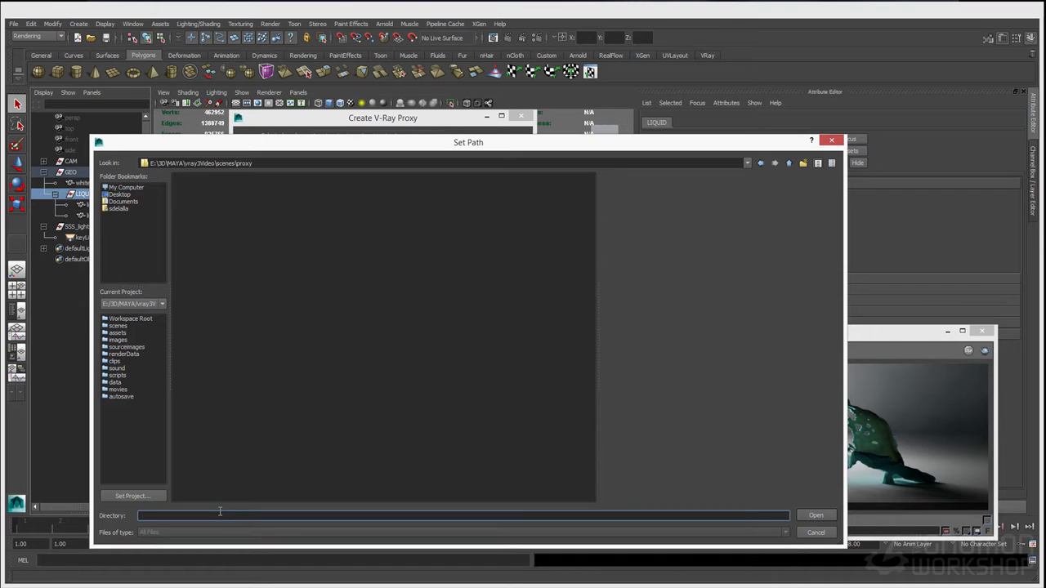
type("pro")
key("BackSpace")
key("BackSpace")
type("liqu")
key("BackSpace")
key("BackSpace")
key("BackSpace")
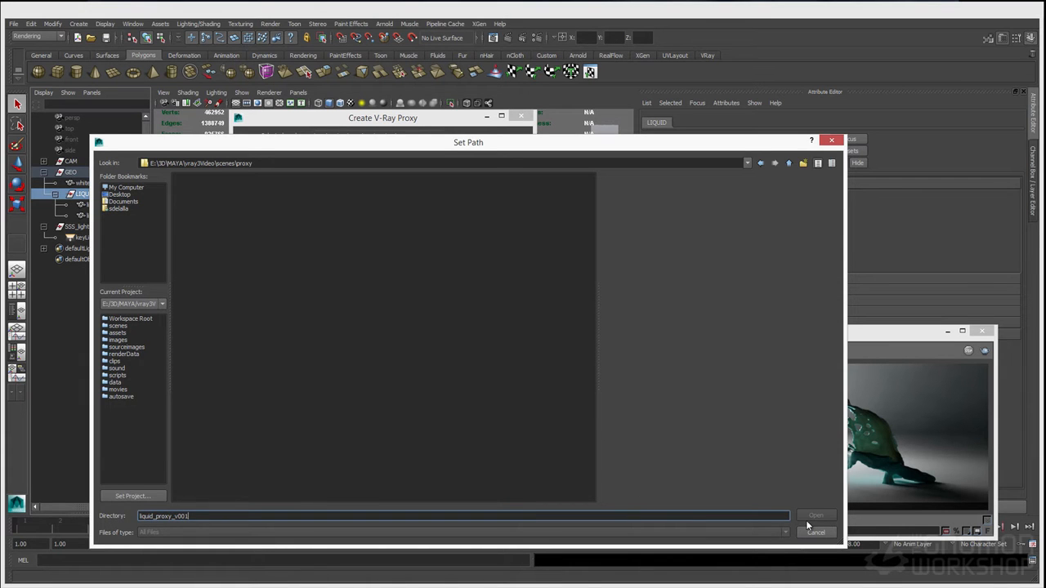
key("ctrl+a")
key("ctrl+c")
key("BackSpace")
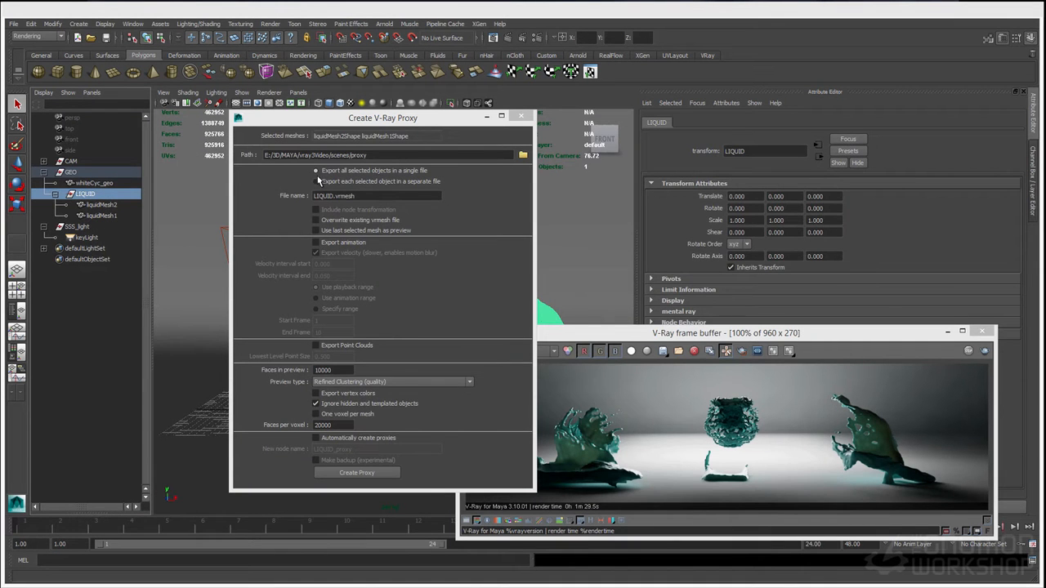
double_click(330, 197)
key("ctrl+v")
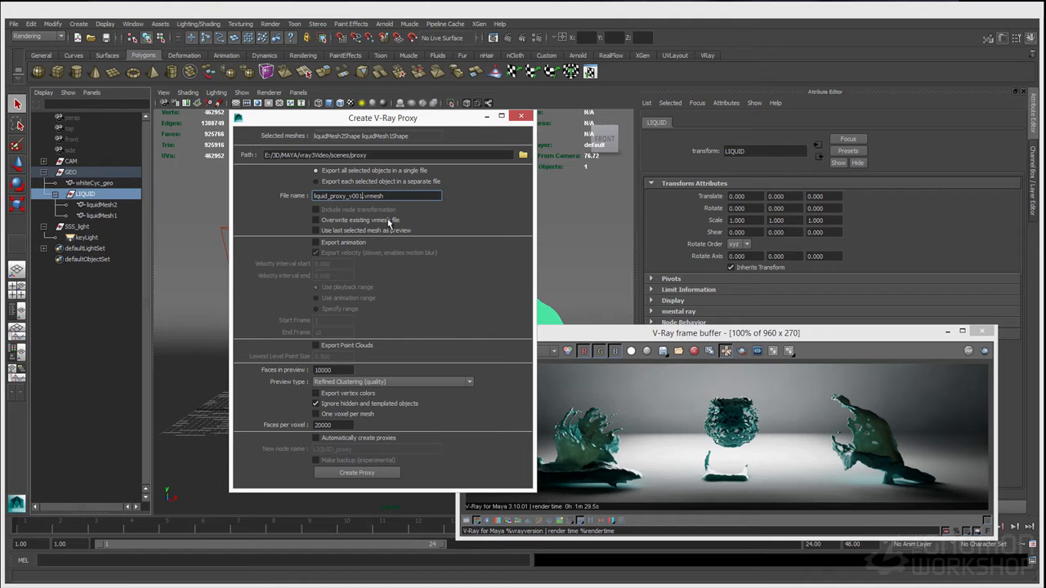
left_click(334, 244)
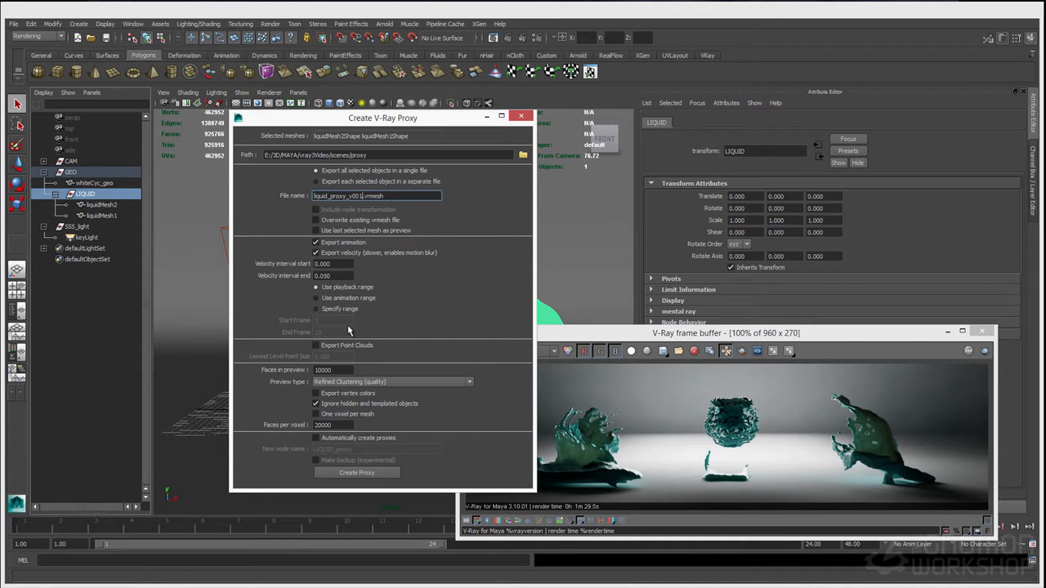
left_click(332, 309)
left_click(332, 346)
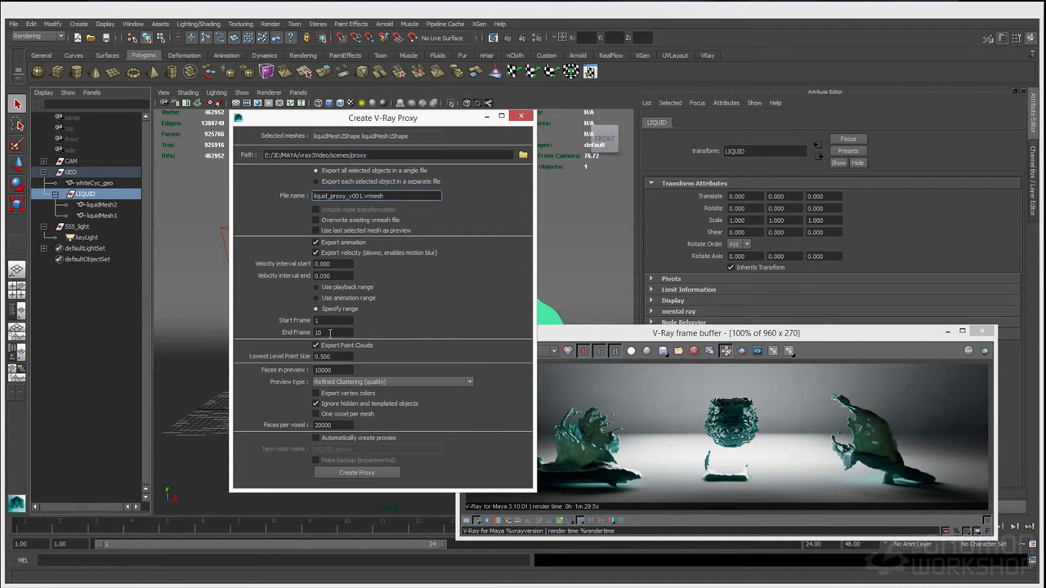
left_click(328, 347)
left_click(328, 333)
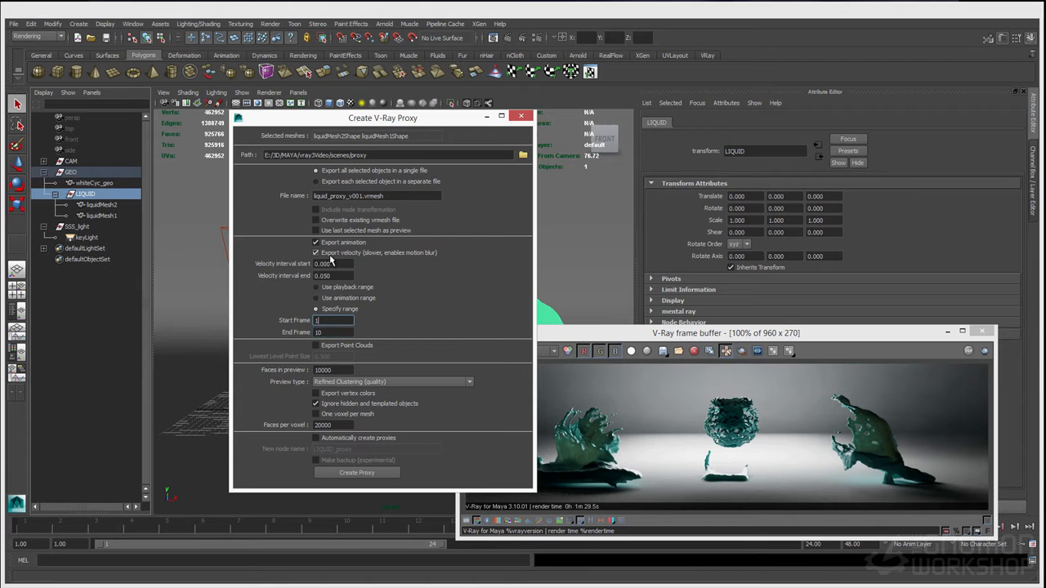
left_click(330, 243)
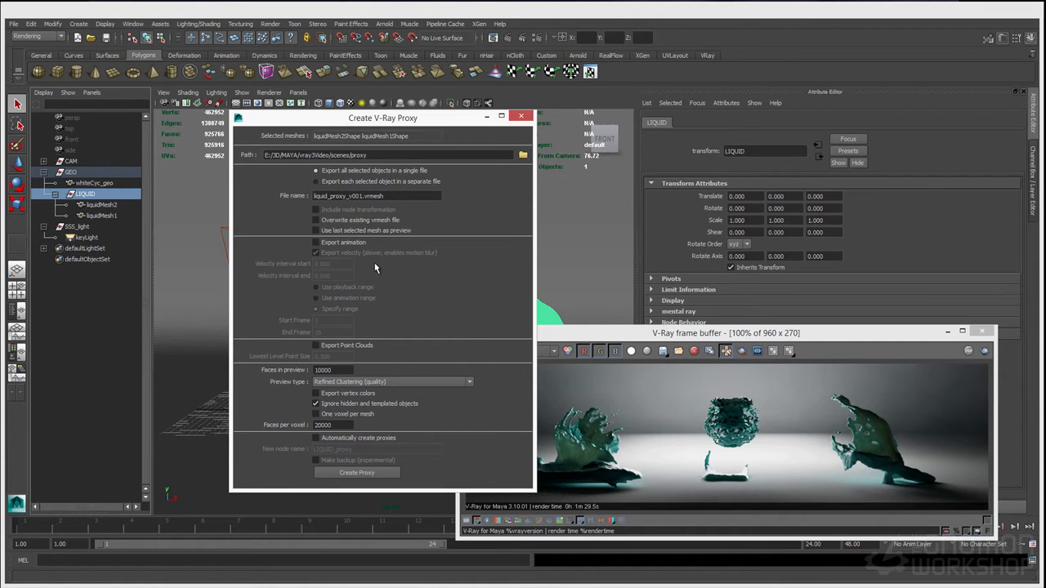
- Keep the proxy preview at 10000 faces with Refined Clustering (quality) and enable automatic creation of proxies
left_click(400, 196)
double_click(332, 370)
left_click_drag(321, 123, 401, 124)
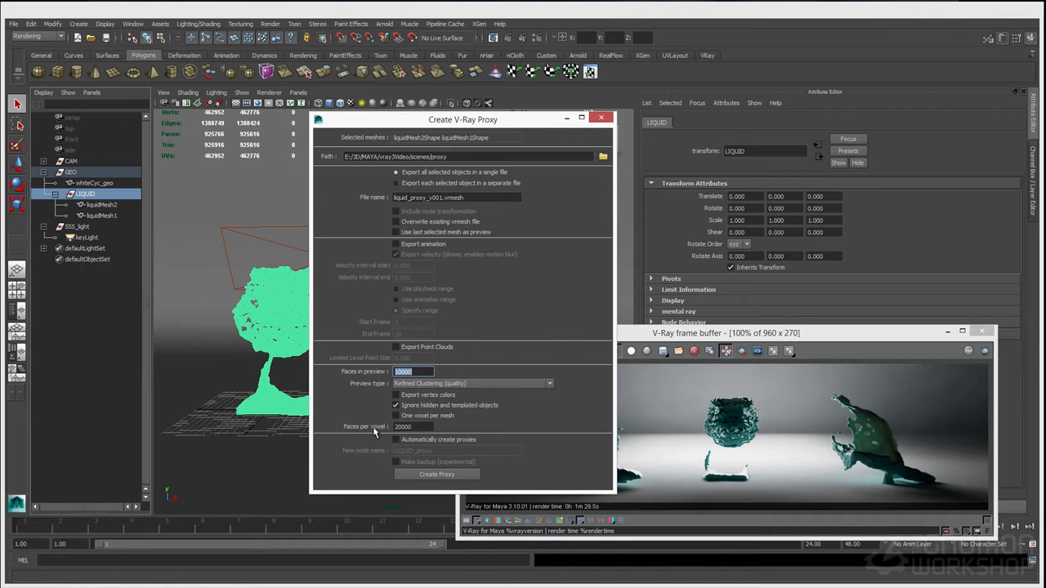
left_click(402, 384)
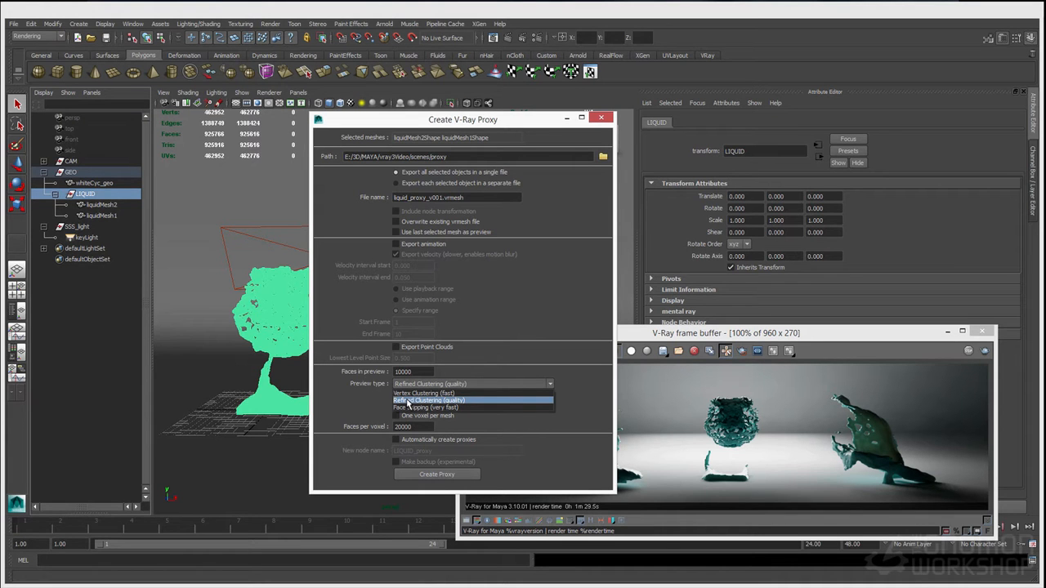
left_click(409, 401)
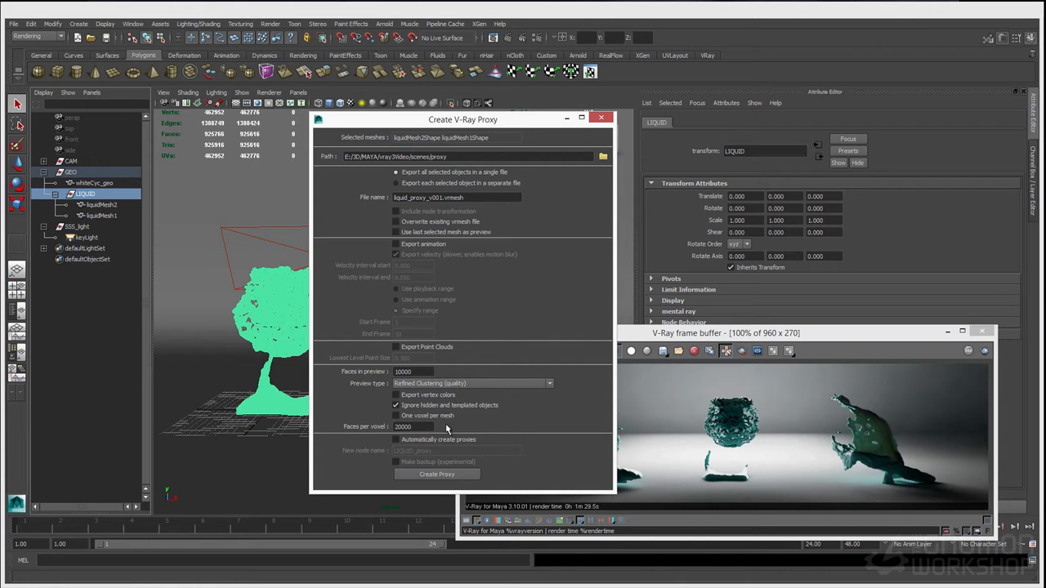
double_click(413, 371)
left_click_drag(376, 125, 364, 126)
left_click(425, 441)
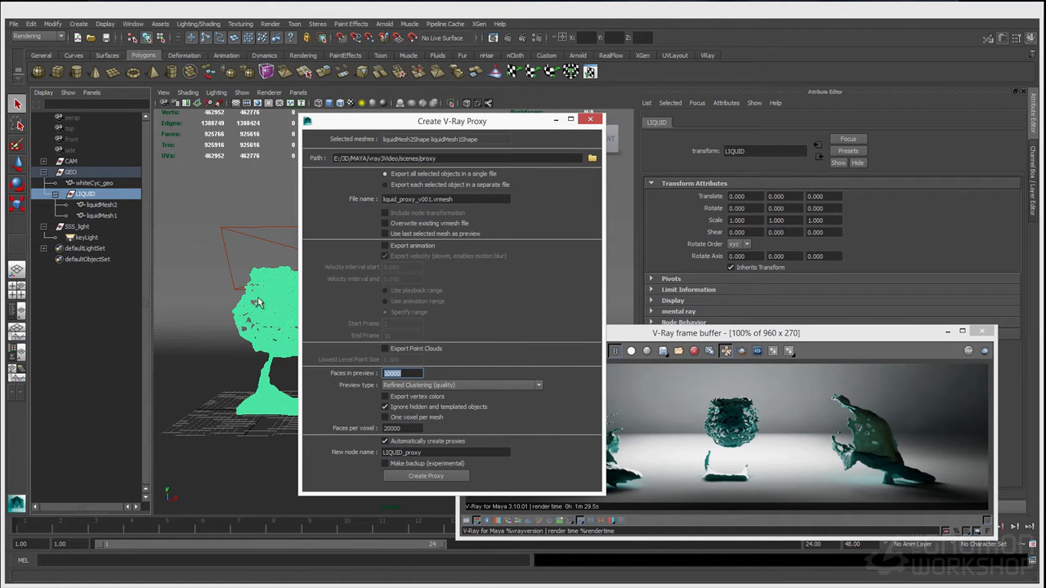
- Graph the materials of both liquid meshes in the Node Editor and place the material nodes below their shading groups
left_click(128, 23)
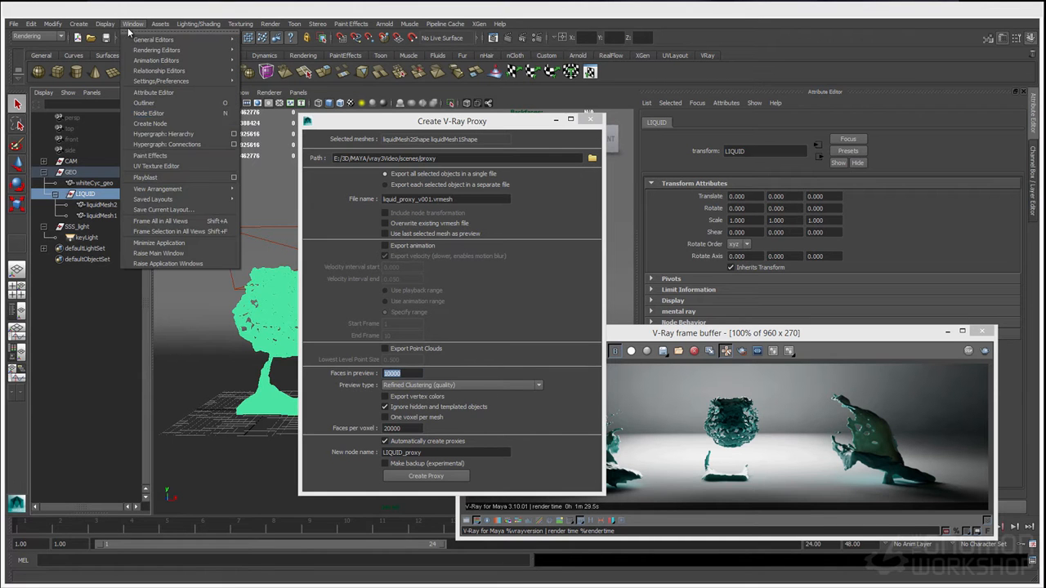
left_click(157, 121)
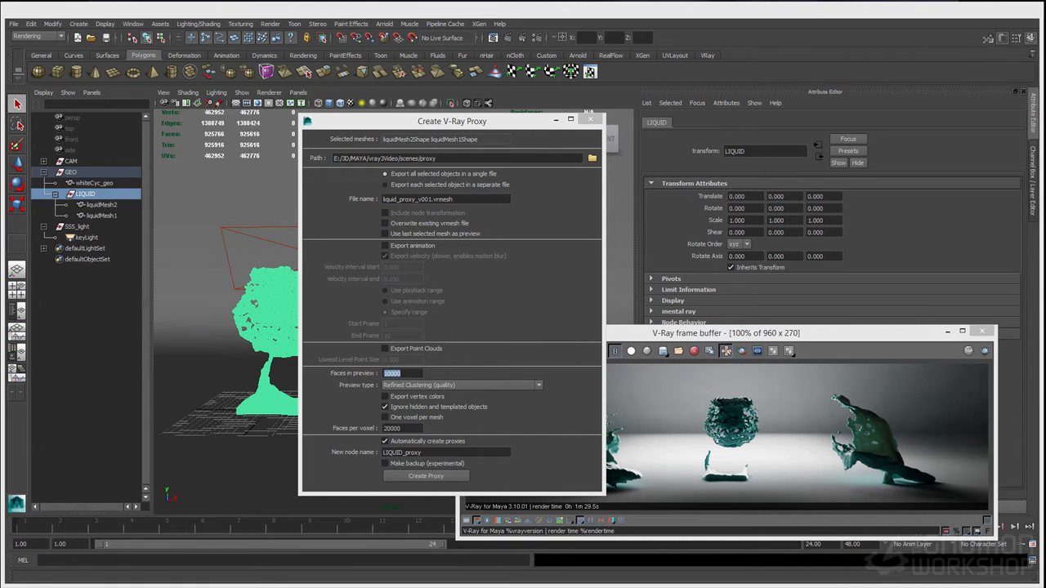
left_click_drag(112, 194, 390, 177)
left_click(283, 342)
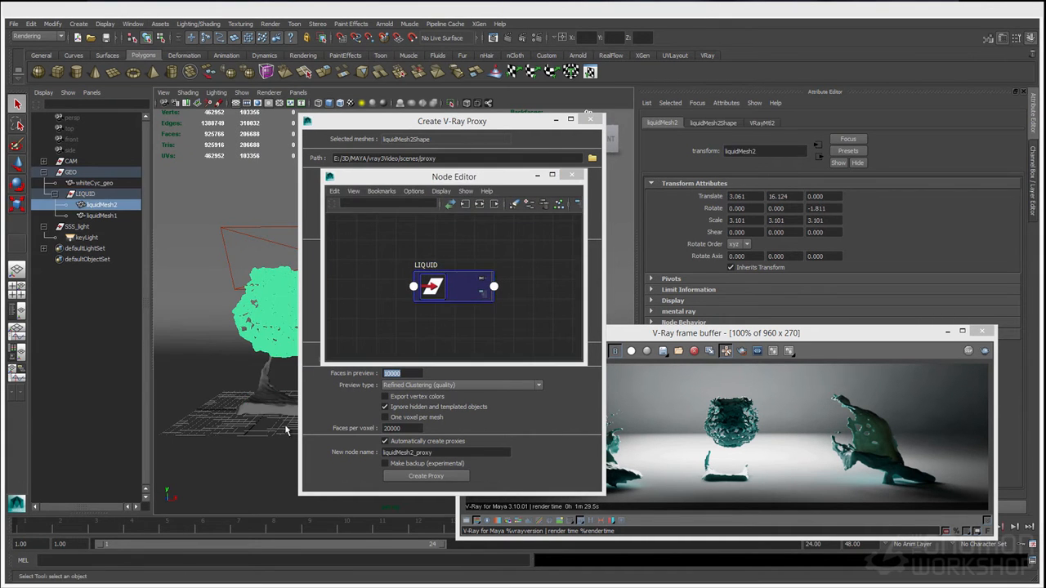
left_click(271, 406, "shift")
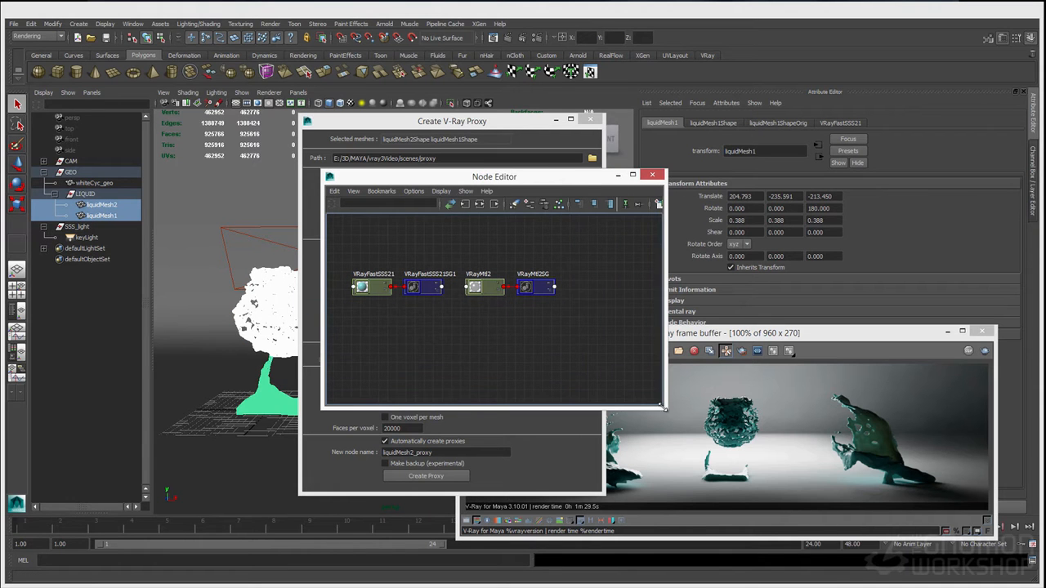
left_click_drag(369, 288, 366, 332)
left_click_drag(483, 302, 480, 340)
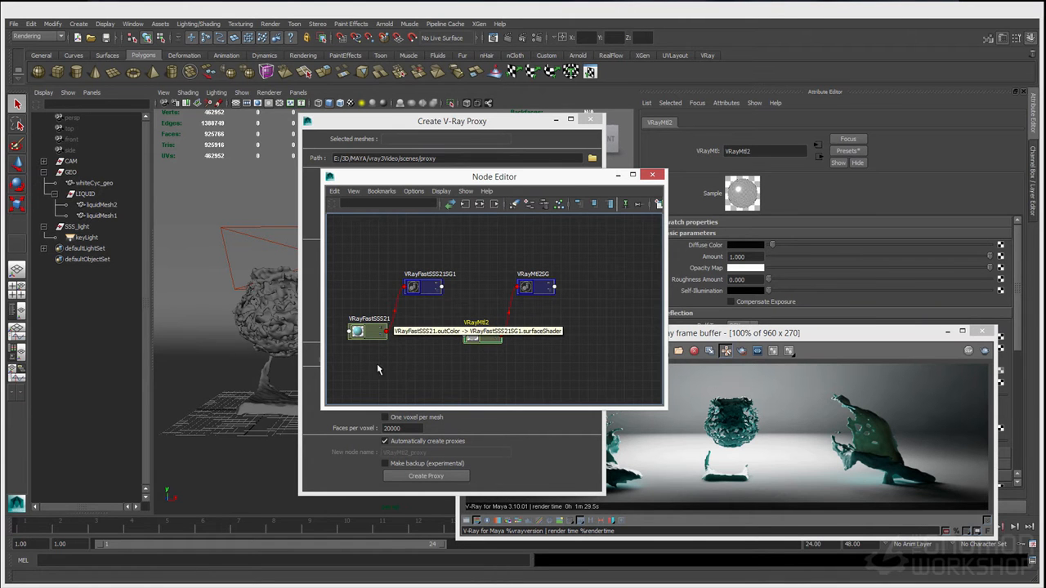
- Rename the VRayFastSSS21 material to blue_sss_mat
left_click(368, 331)
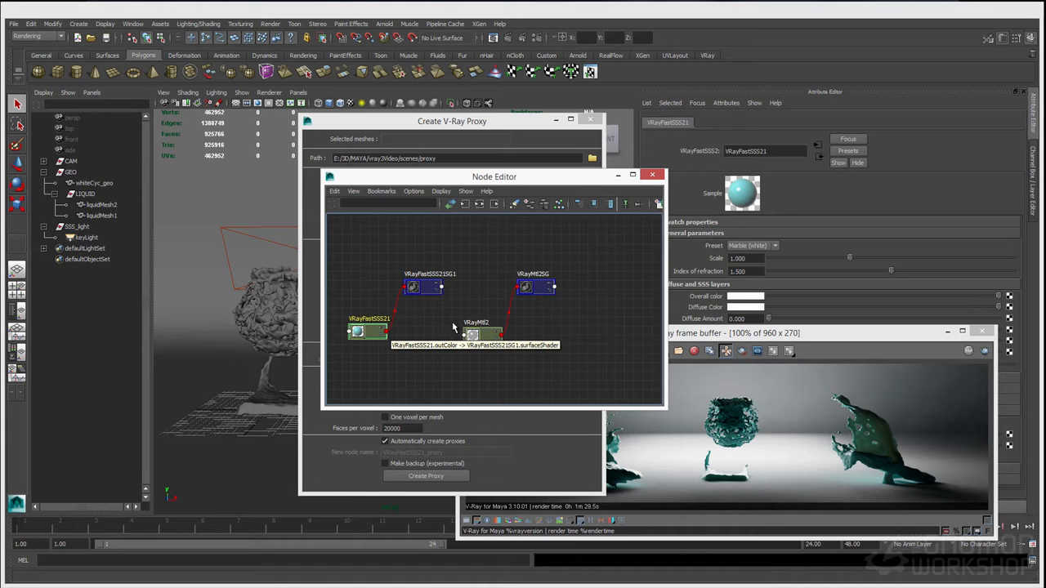
left_click_drag(781, 152, 650, 165)
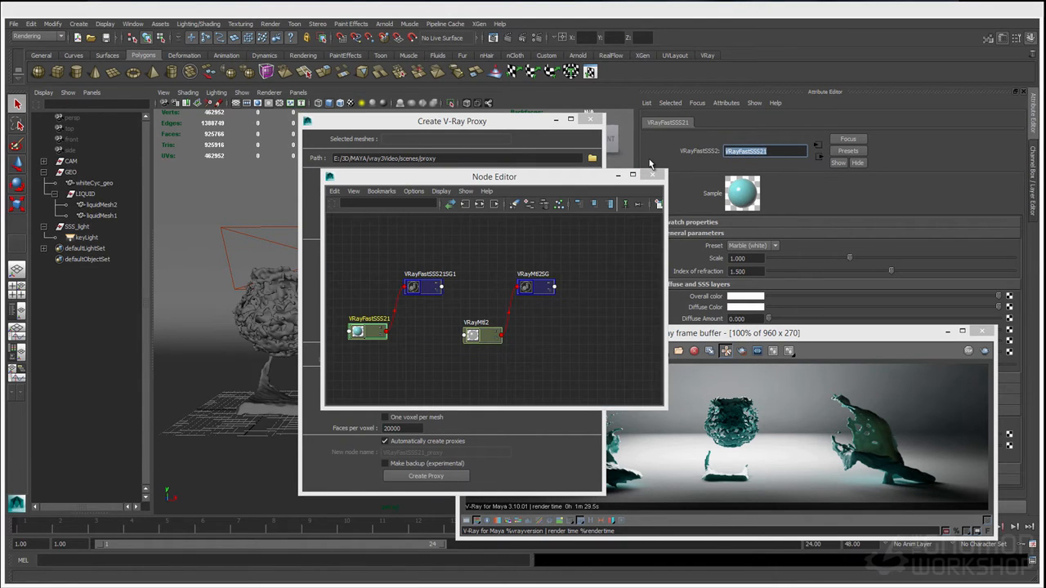
type("blue_sss_mat")
key("Return")
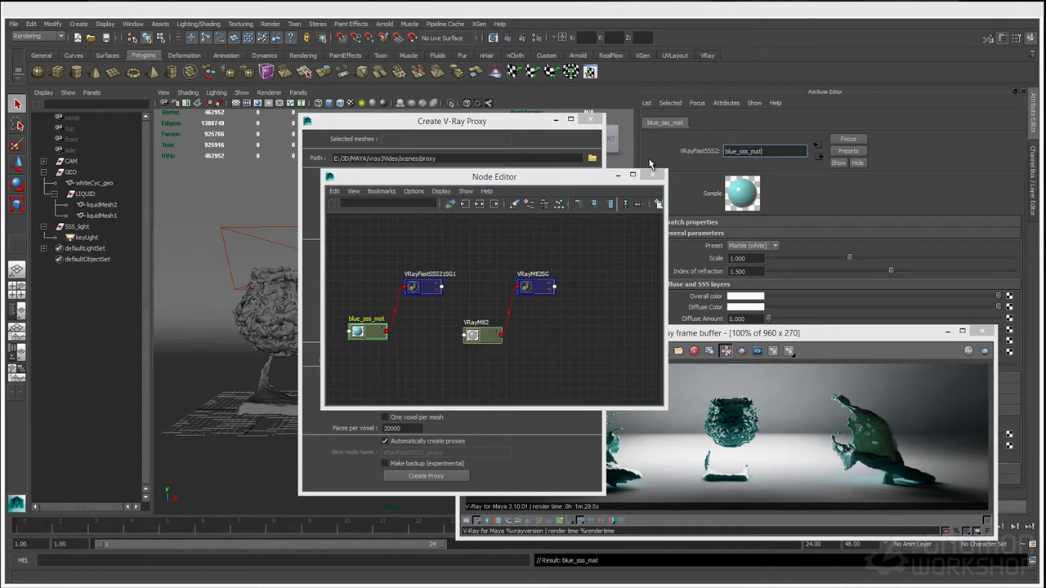
- Rename the shading group connected to blue_sss_mat to blue_sss_sg
left_click(411, 287)
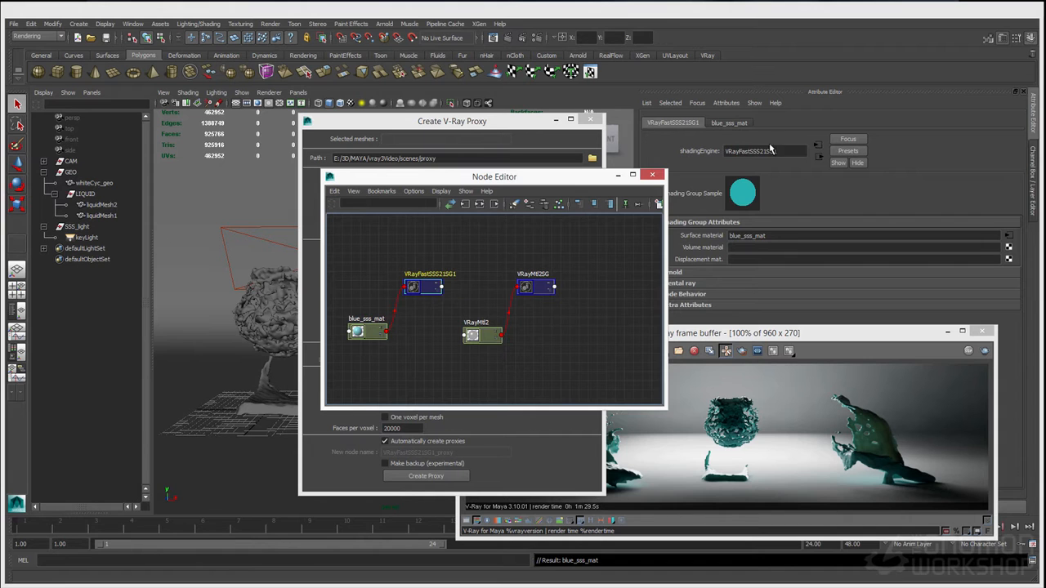
left_click(766, 152)
key("BackSpace")
key("BackSpace")
key("BackSpace")
type("sg")
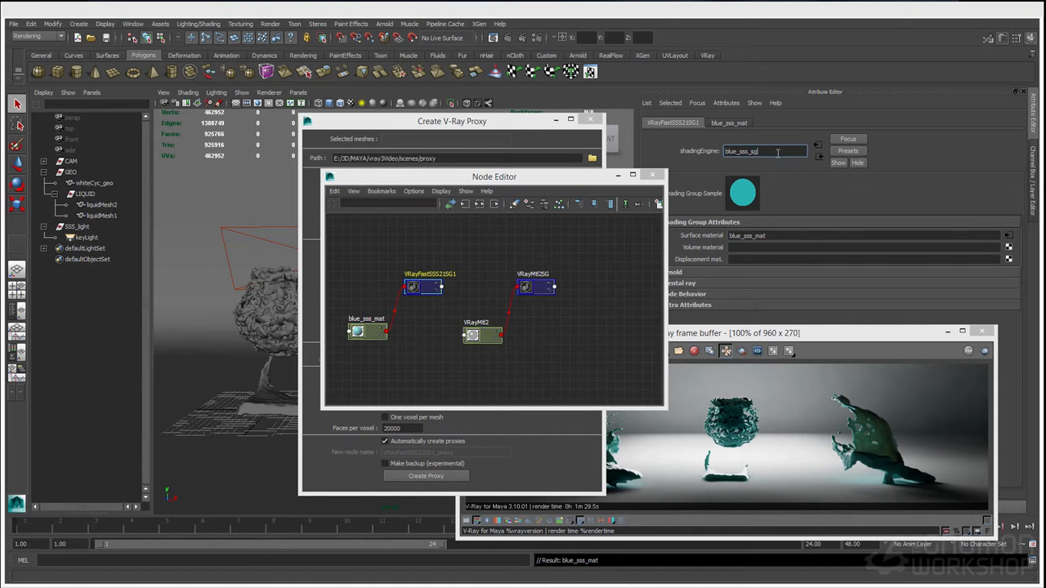
key("Return")
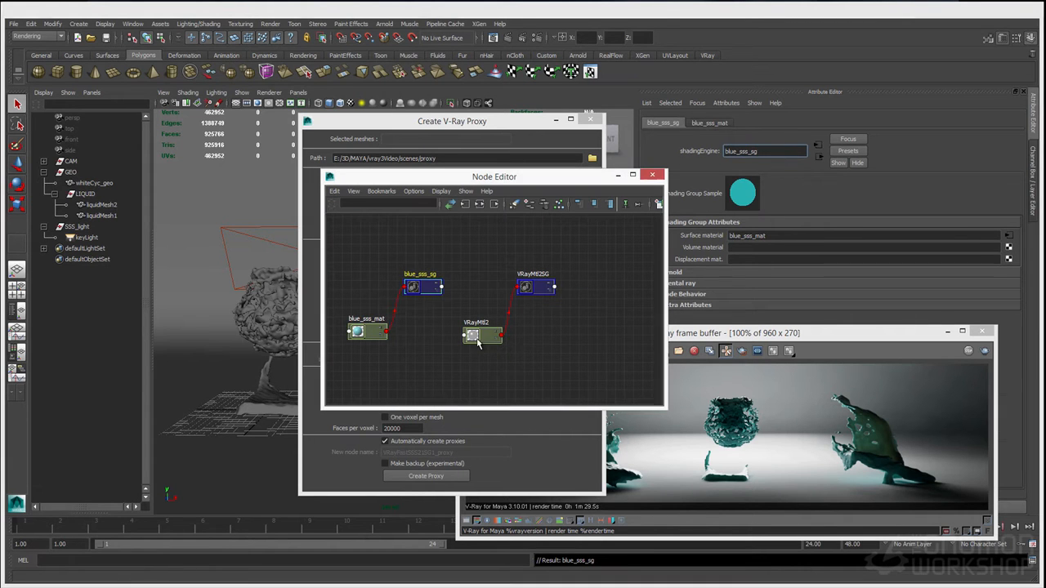
- Rename the VRayMtl2 material to metal_mat
left_click(482, 333)
left_click_drag(767, 153, 616, 159)
type("metal_mat")
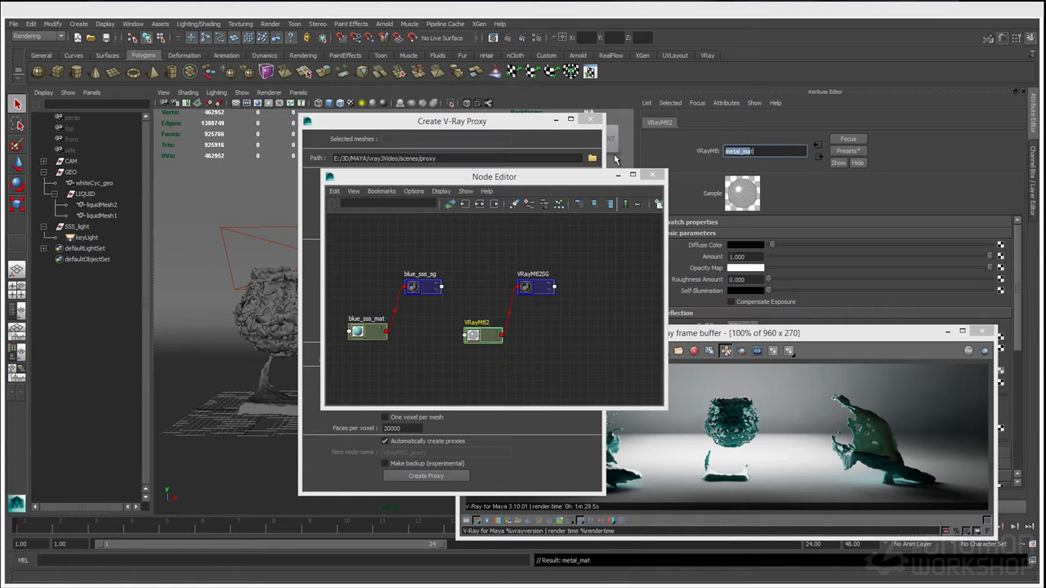
key("Return")
- Rename the shading group connected to metal_mat to metal_sg and clear the node selection
left_click(533, 286)
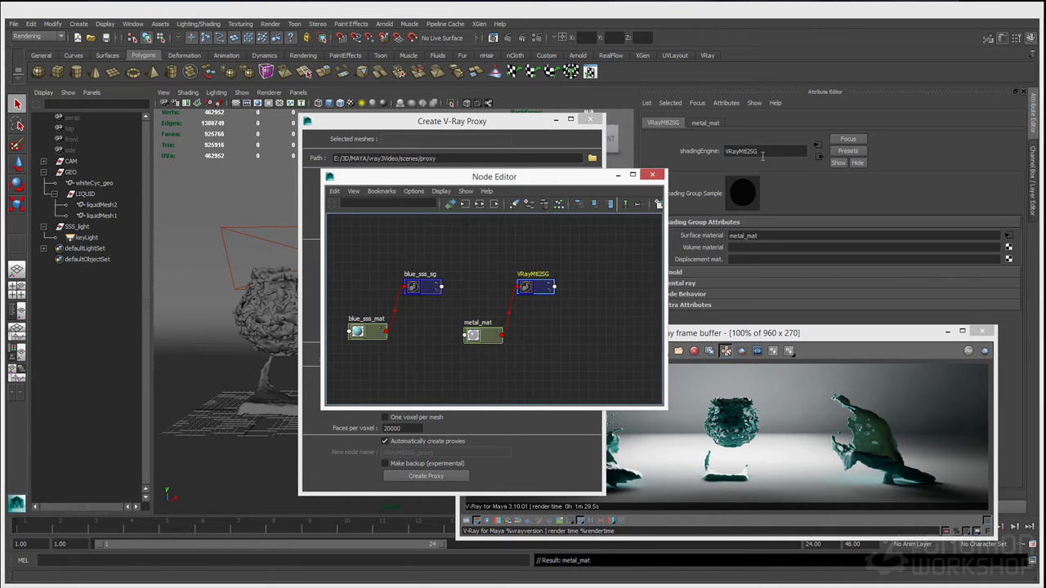
type("g")
key("Return")
left_click(407, 321)
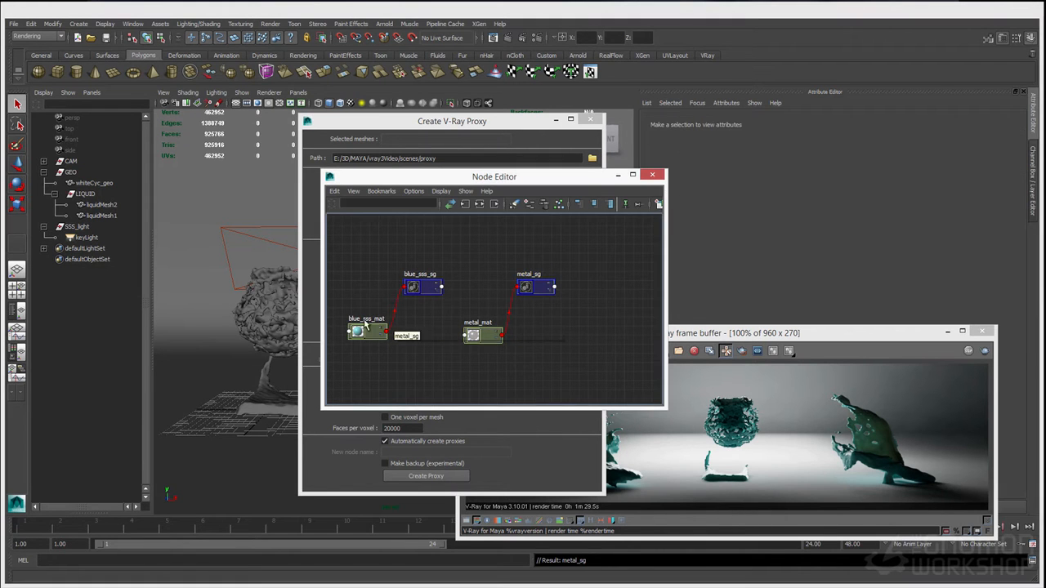
- Reselect the LIQUID group, name the proxy file liquid_proxy_v001.vrmesh and create the proxy
left_click_drag(420, 175, 506, 163)
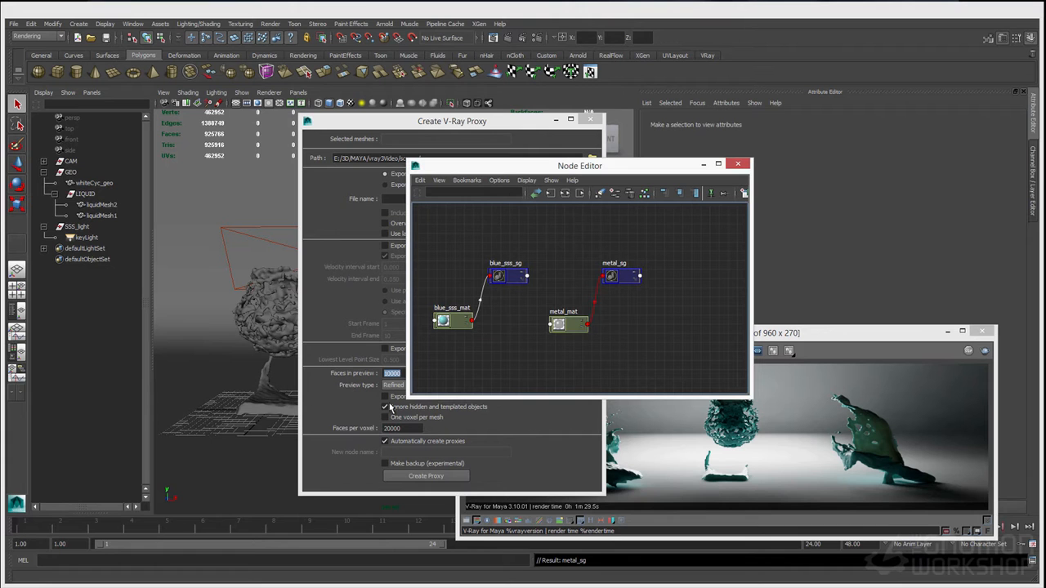
left_click(382, 150)
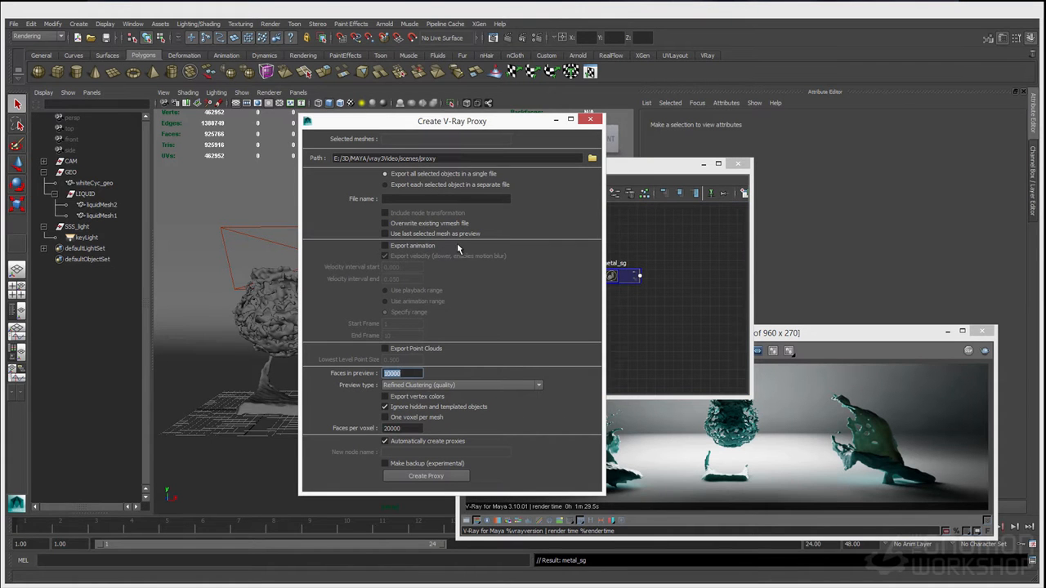
left_click(85, 194)
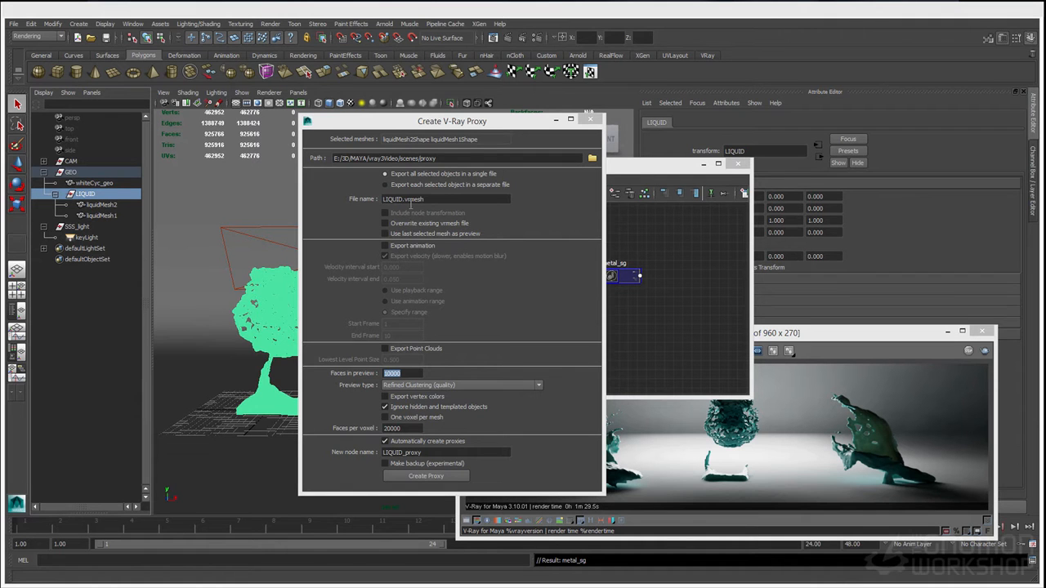
left_click_drag(403, 198, 377, 202)
type("liquid_")
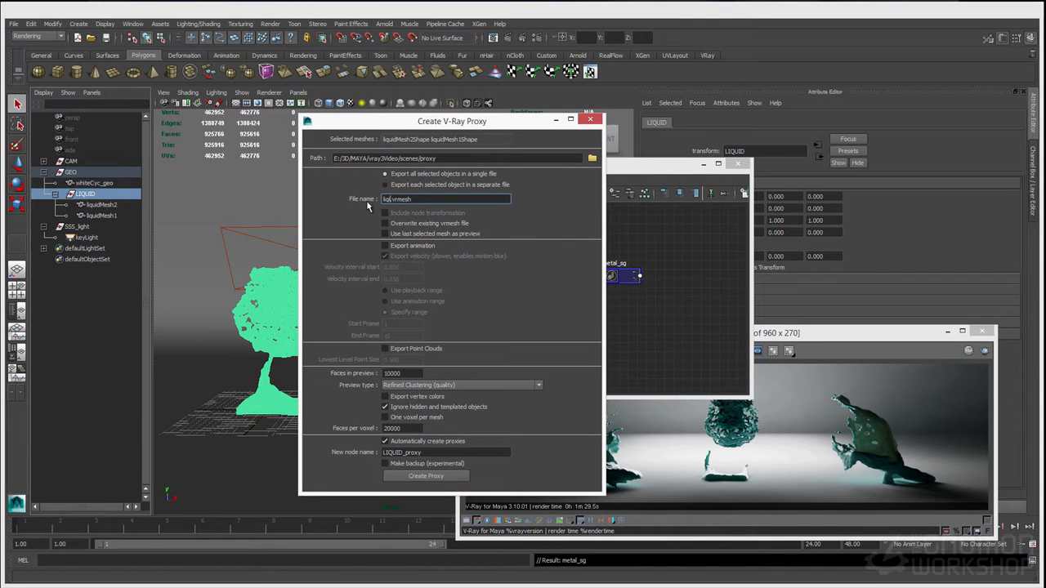
type("proxy_v001")
left_click_drag(478, 121, 351, 115)
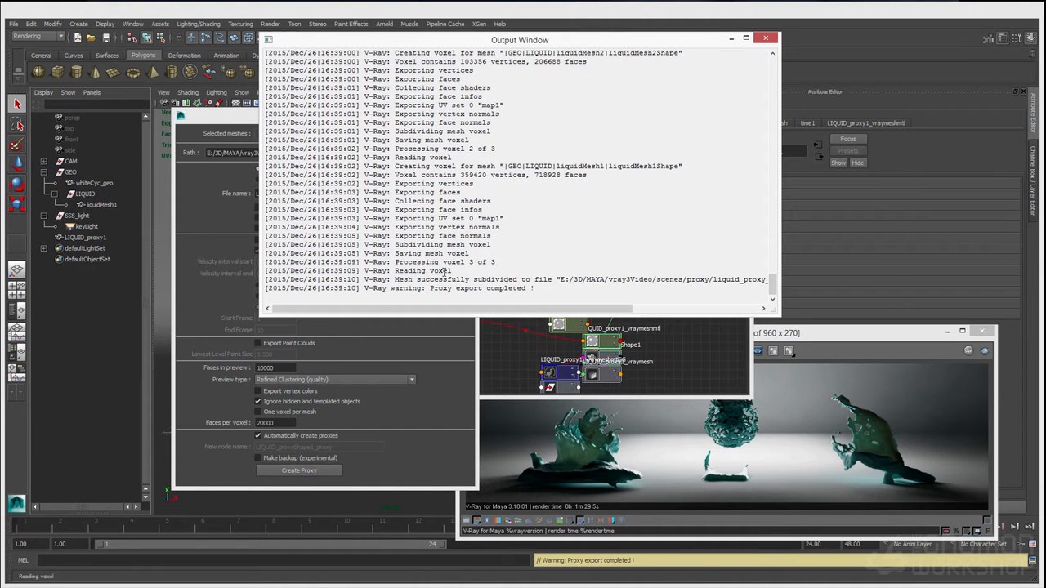
- Close the Output Window and the Create V-Ray Proxy dialog, and select the new liquid proxy in the viewport
left_click_drag(364, 289, 545, 292)
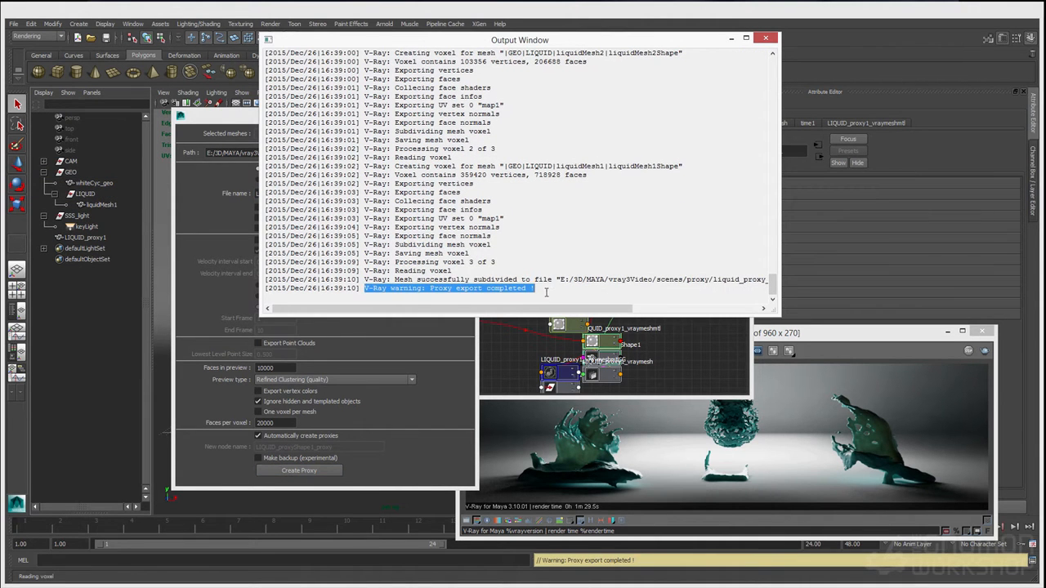
left_click(765, 39)
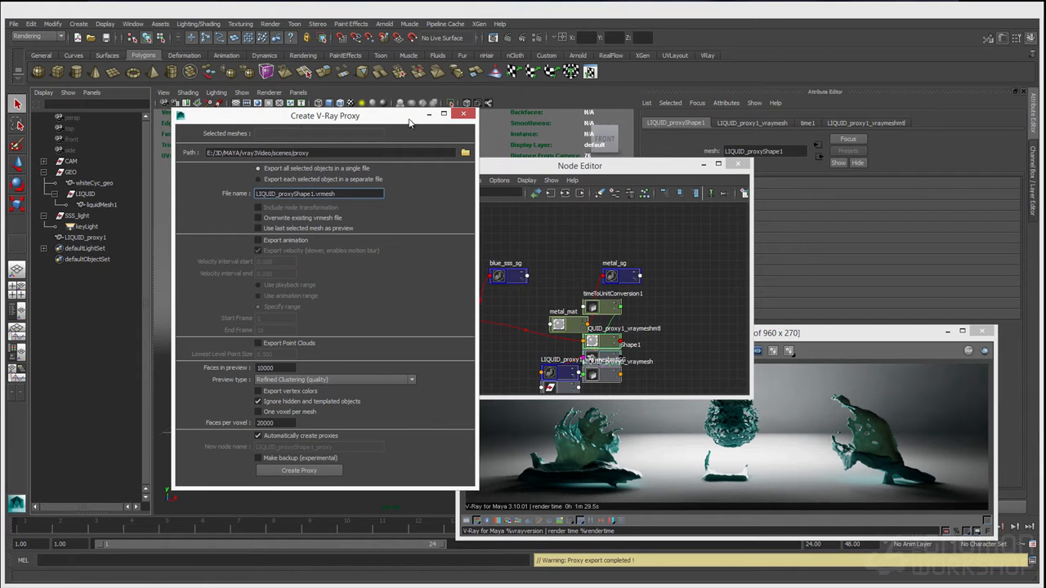
left_click(463, 115)
left_click(282, 338)
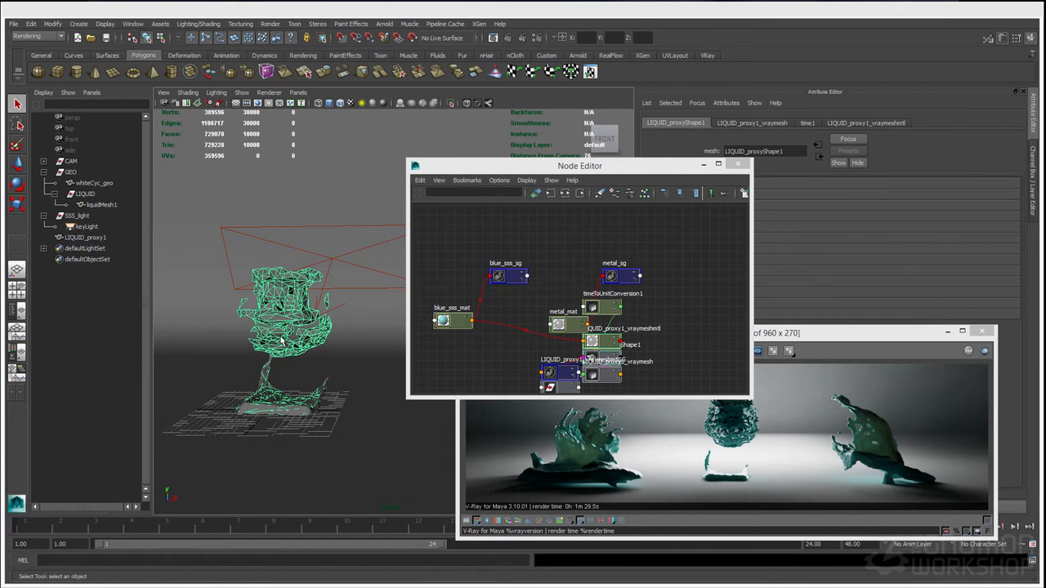
- Delete the remaining LIQUID group from the Outliner and move LIQUID_proxy1 into the GEO group
left_click(97, 195)
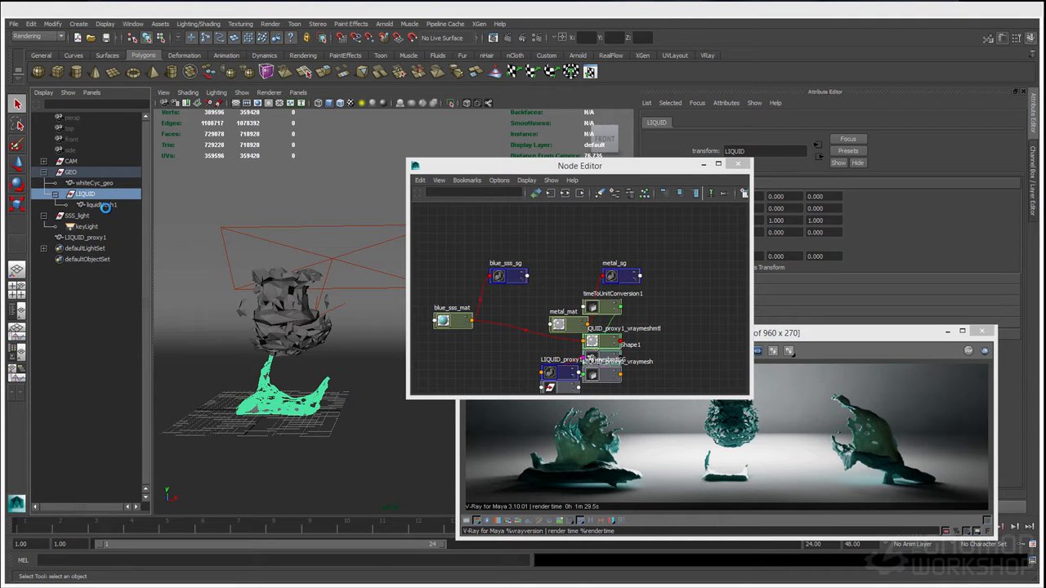
key("Delete")
left_click(90, 216)
middle_click_drag(96, 191, 103, 173)
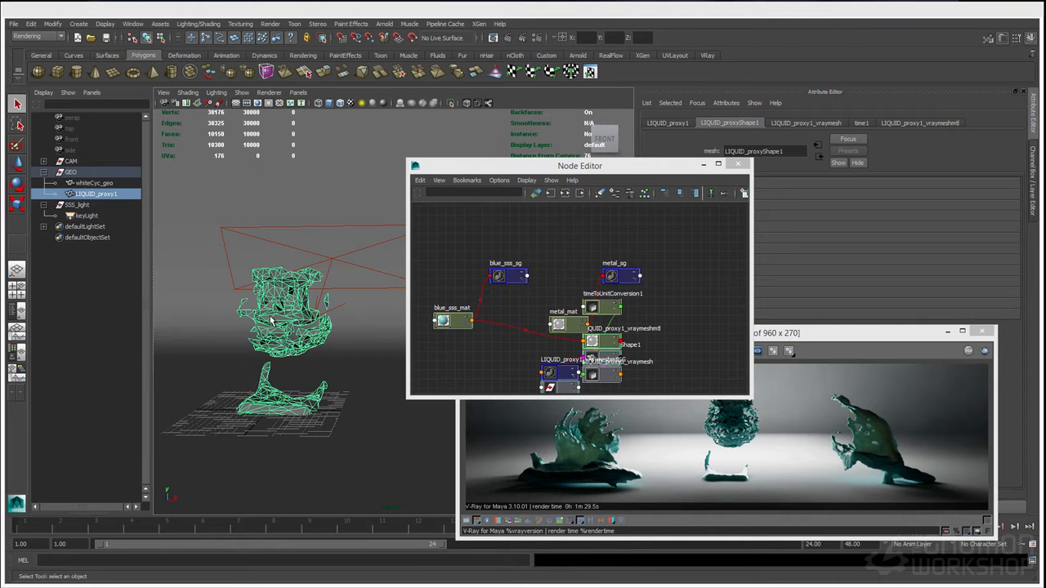
- Select the liquid proxy in the viewport and graph its shading network in the Node Editor
middle_click_drag(233, 248, 303, 254, "alt")
scroll(329, 248, "down", 5)
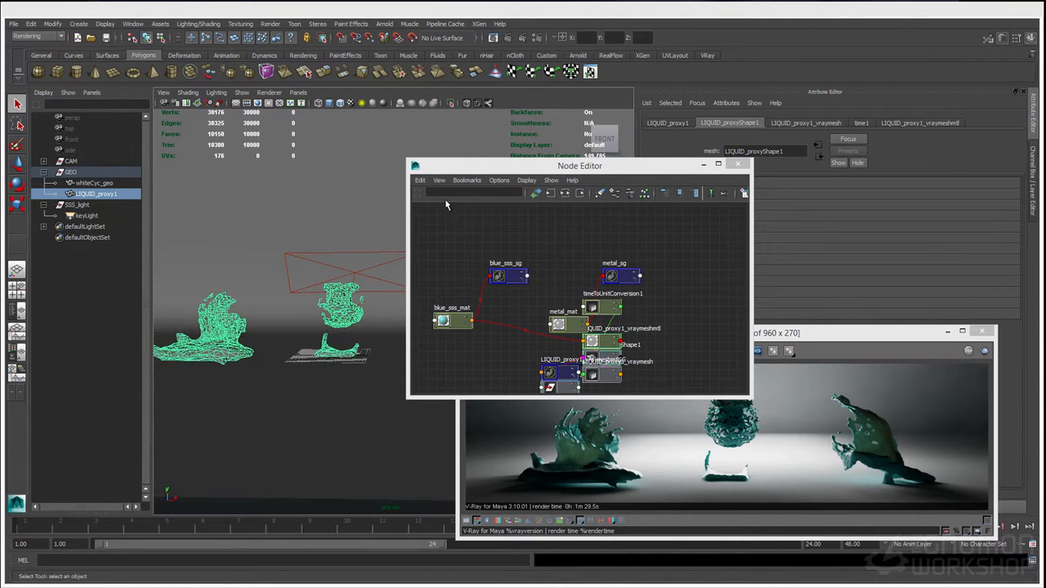
left_click(548, 170)
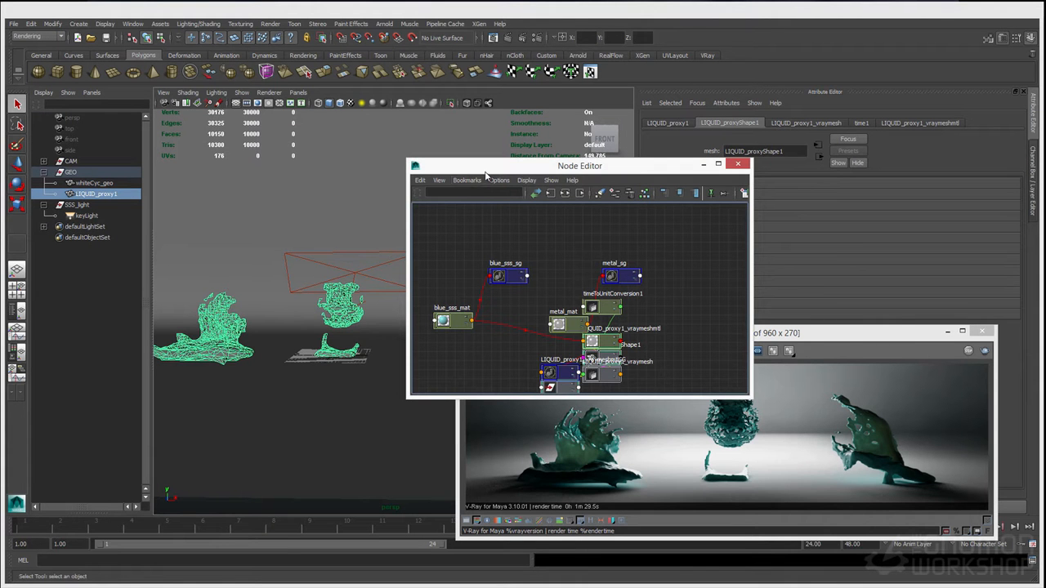
left_click_drag(482, 168, 610, 381)
left_click(371, 365)
left_click(335, 316)
left_click_drag(282, 296, 365, 296, "alt")
left_click_drag(613, 381, 507, 252)
left_click(558, 278)
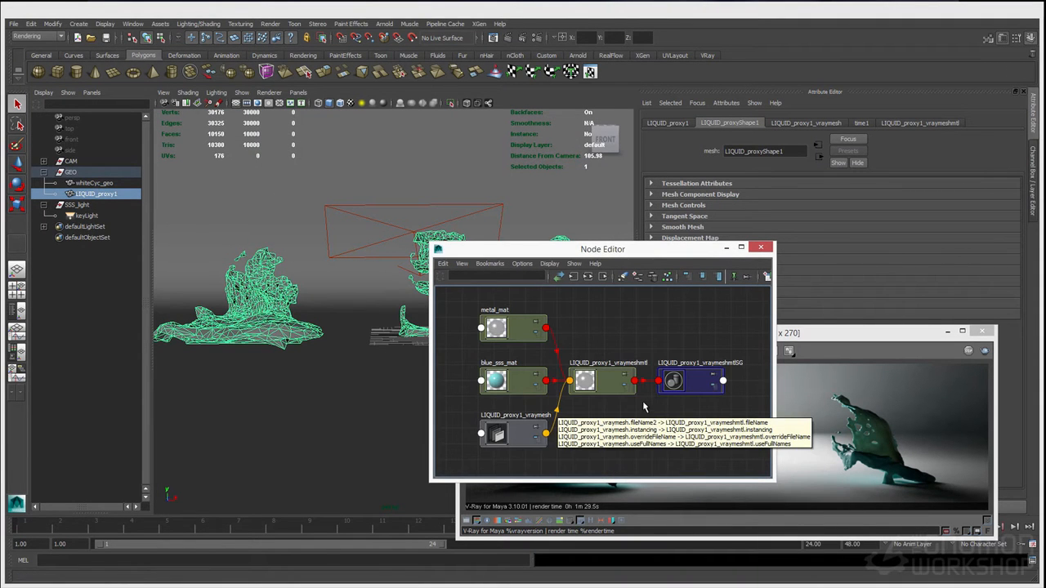
- Examine how metal_mat and blue_sss_mat feed LIQUID_proxy1_vraymeshmtl in the Node Editor and in that material's Shaders list
left_click_drag(453, 304, 516, 386)
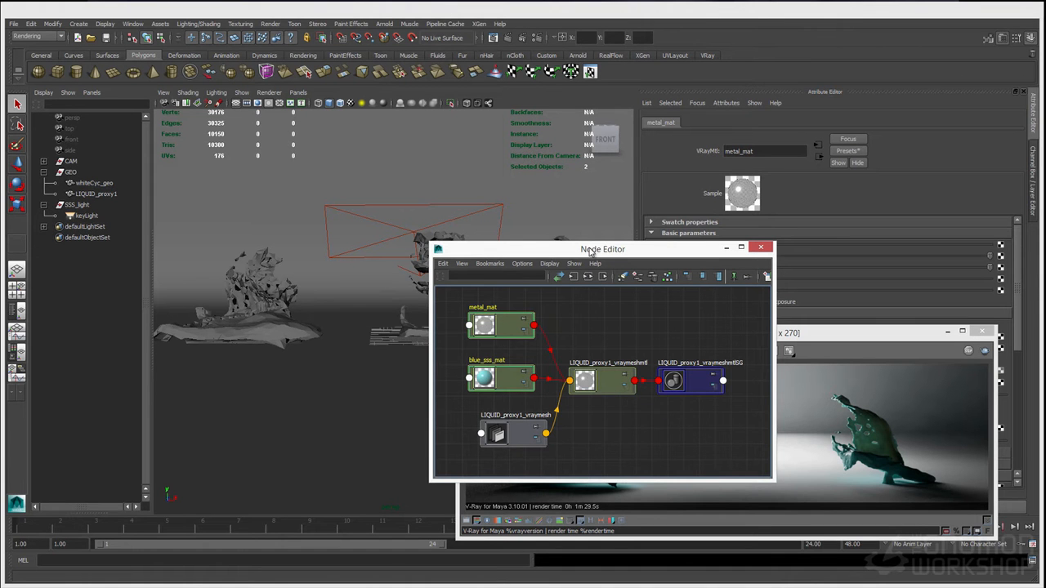
left_click_drag(590, 251, 550, 245)
left_click_drag(557, 380, 559, 377)
left_click_drag(779, 332, 413, 328)
left_click(581, 320)
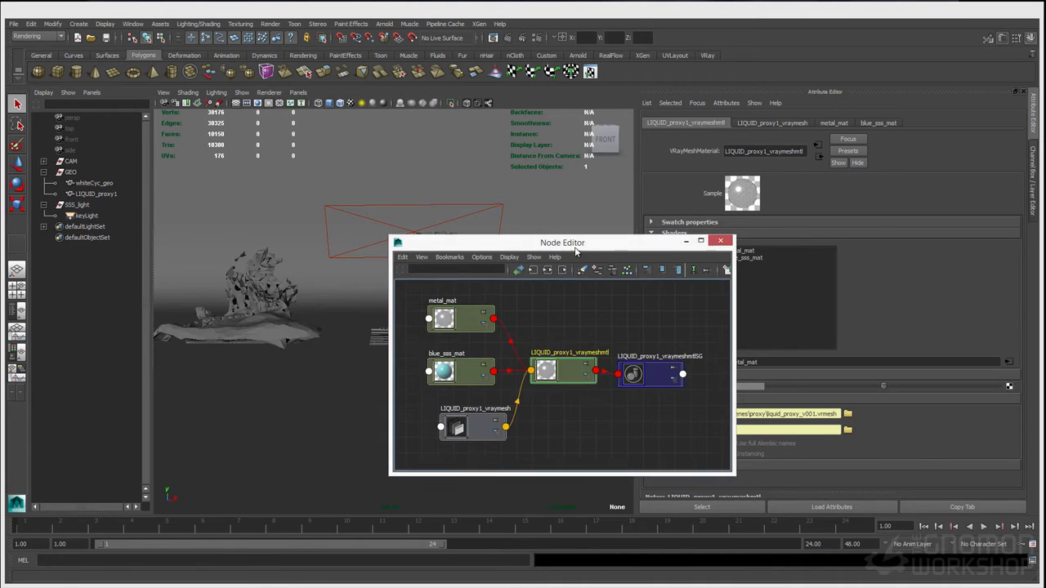
left_click_drag(581, 244, 455, 247)
left_click_drag(453, 379, 455, 381)
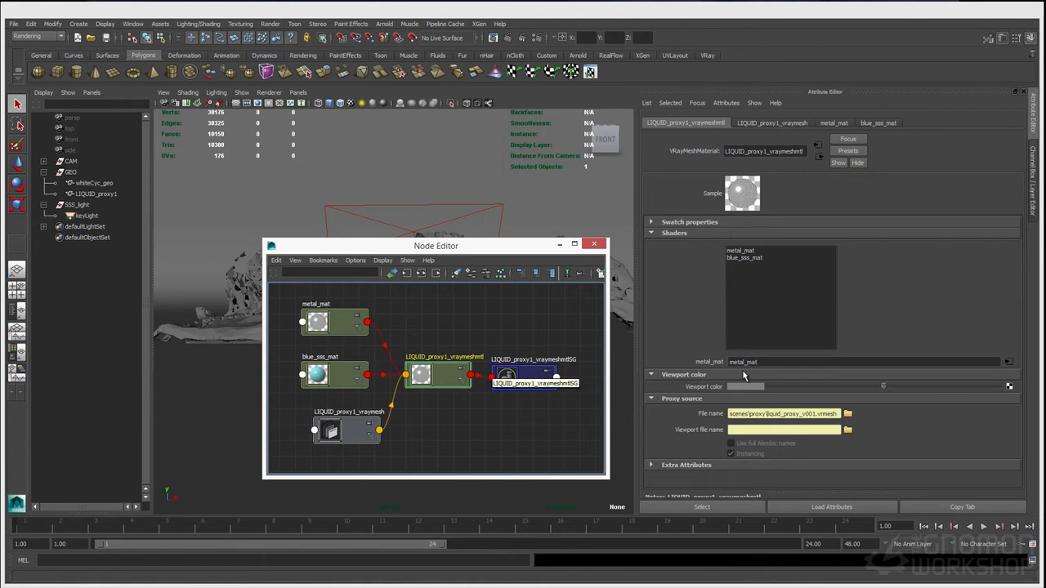
left_click(742, 251)
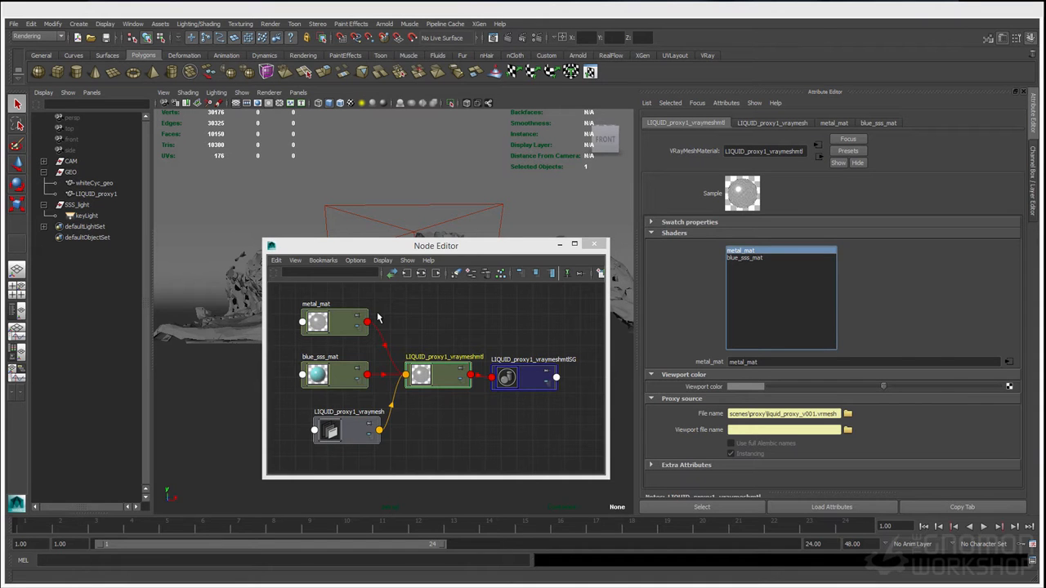
- Switch to the layout with the Hypershade beside the viewport and select LIQUID_proxy1_vraymeshmtl in the Node Editor
left_click_drag(353, 249, 440, 238)
left_click(486, 291)
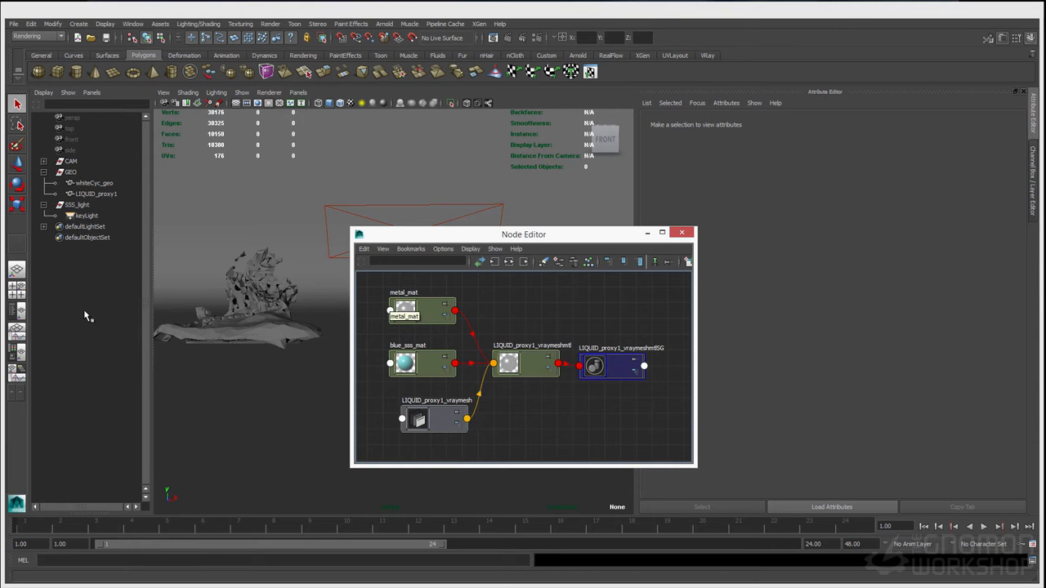
left_click(18, 353)
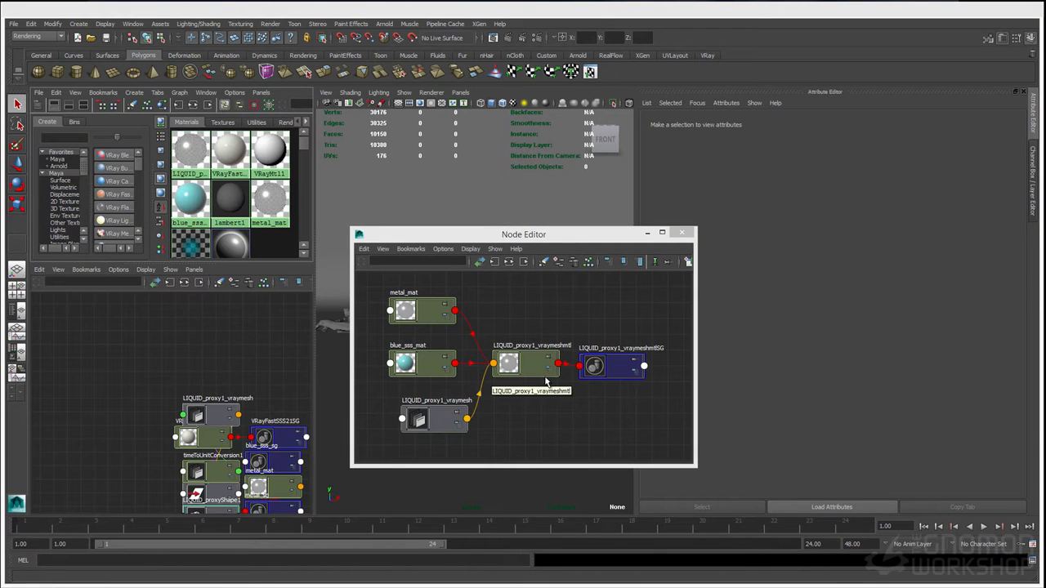
left_click(523, 371)
left_click_drag(519, 240, 482, 243)
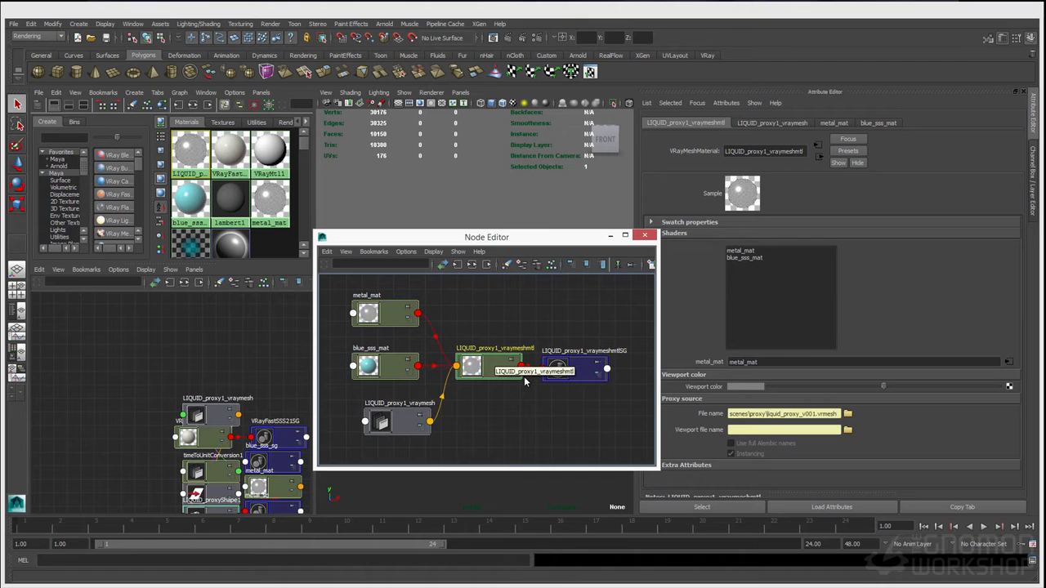
- Try VRayFastSSS22 in the mesh material's blue_sss_mat shader slot, then reconnect blue_sss_mat to it
left_click(744, 257)
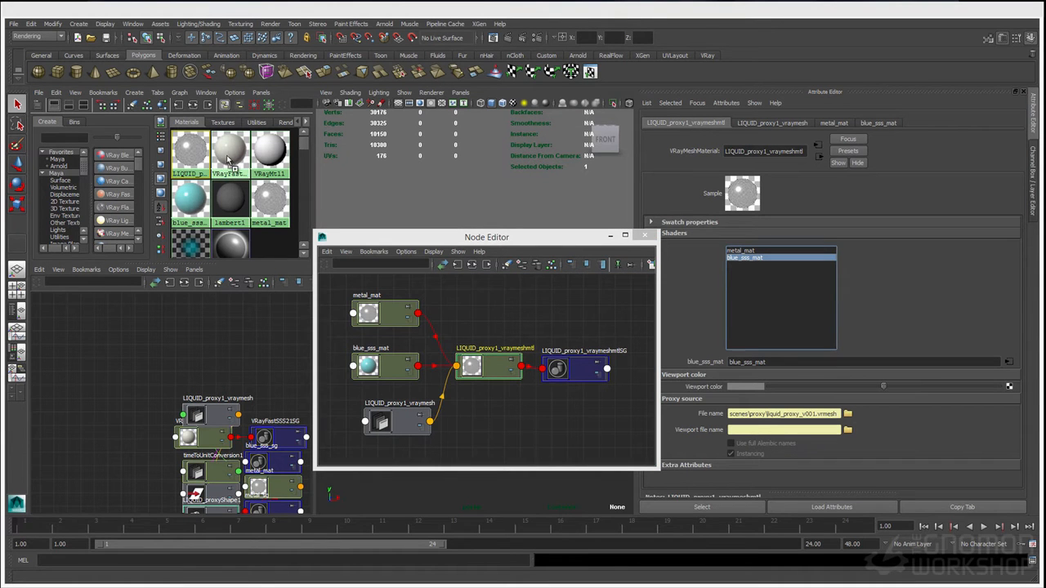
middle_click_drag(710, 363, 710, 365)
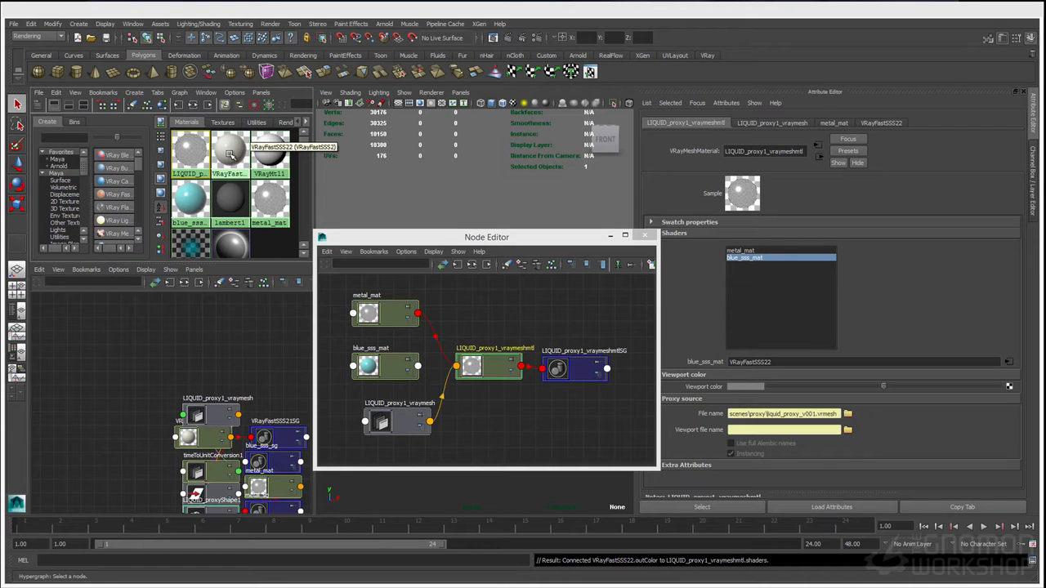
middle_click_drag(192, 199, 709, 364)
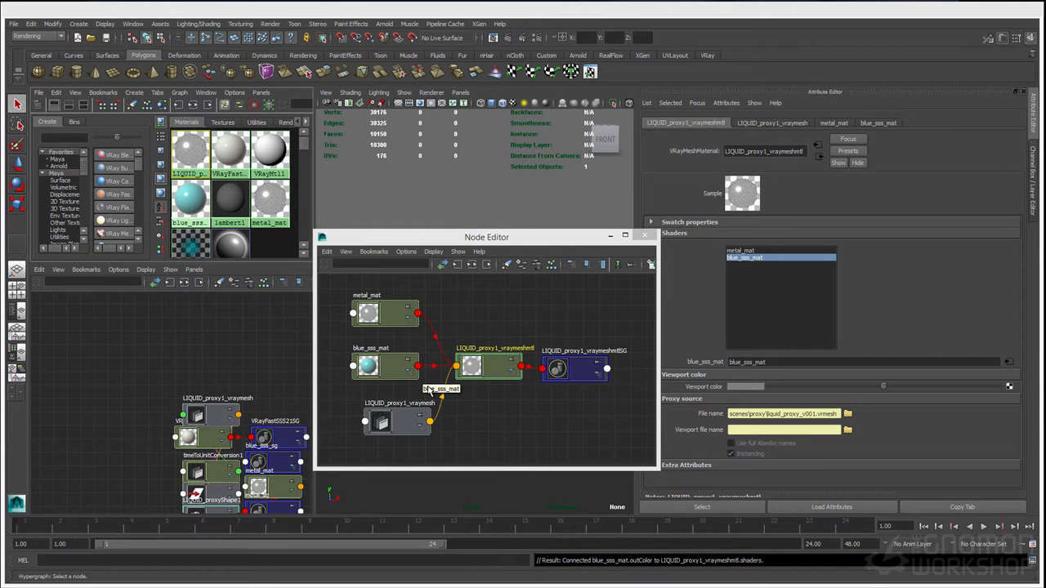
- Select the liquid proxy in the viewport and close the Node Editor
left_click_drag(429, 237, 670, 254)
left_click(501, 288)
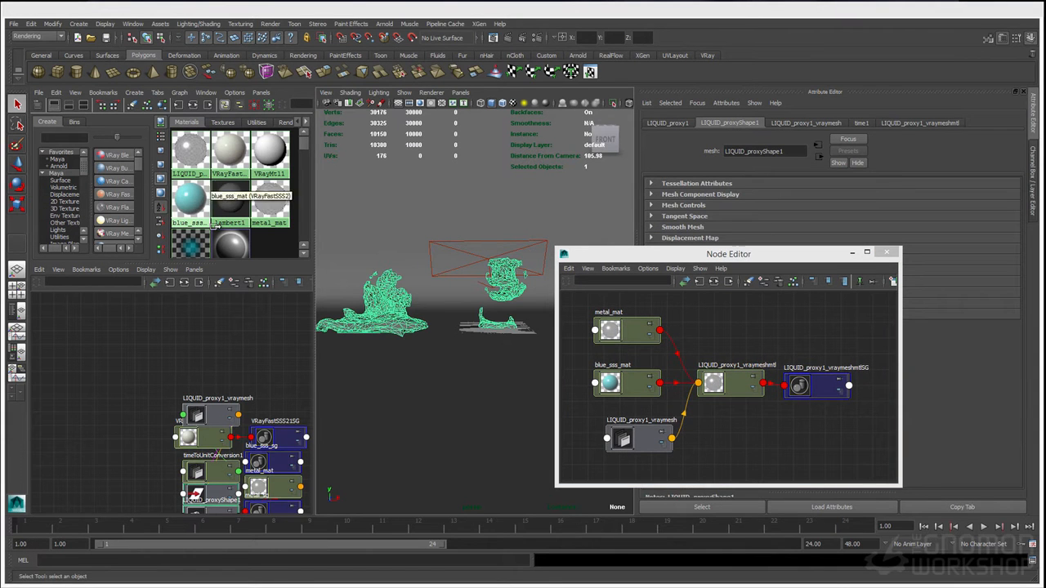
left_click_drag(796, 255, 681, 254)
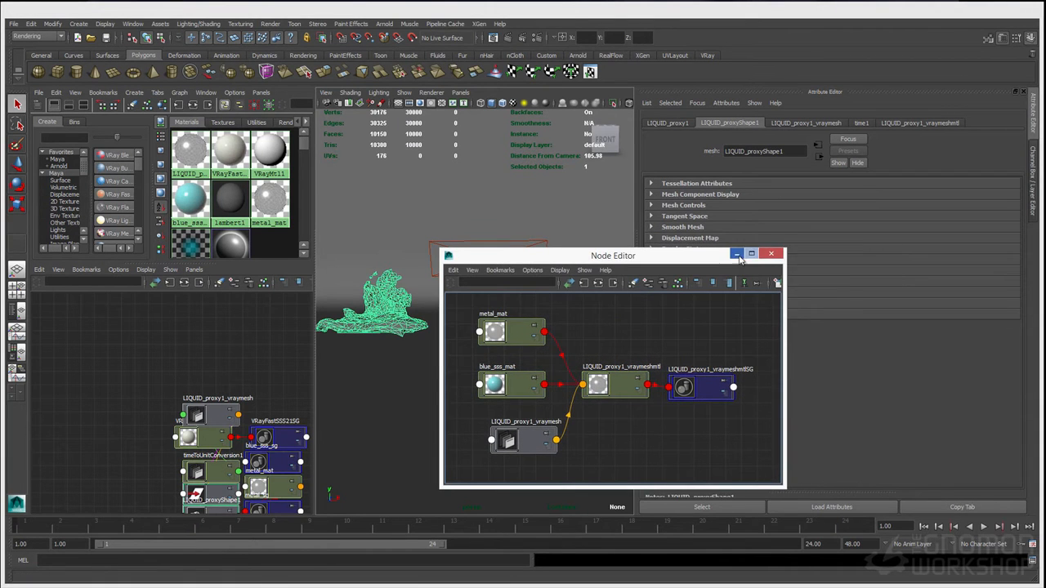
left_click(772, 254)
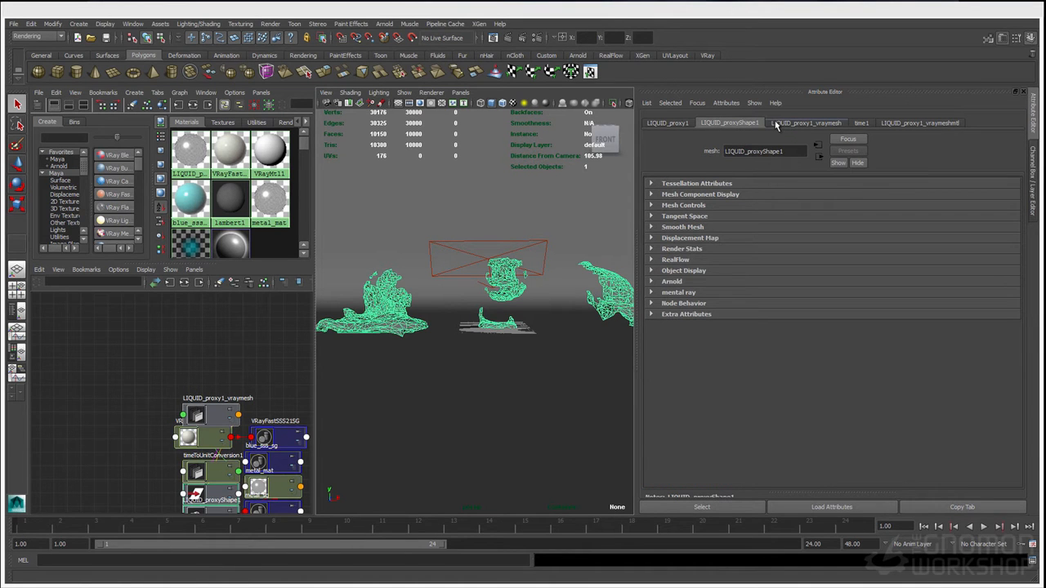
- Review the attributes of LIQUID_proxy1_vraymesh and collapse its Alembic proxy parameters section
left_click(805, 123)
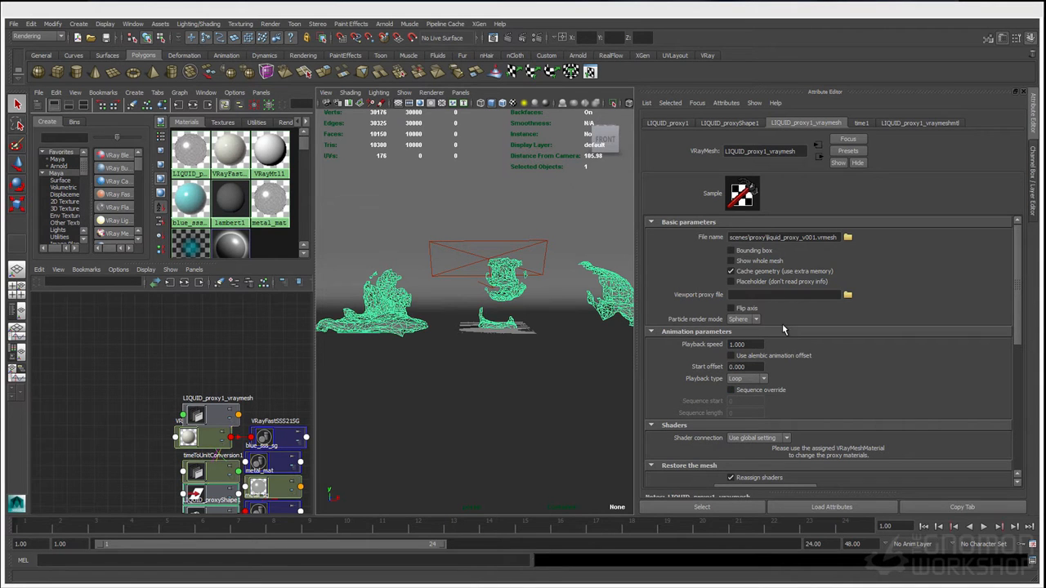
scroll(790, 323, "down", 4)
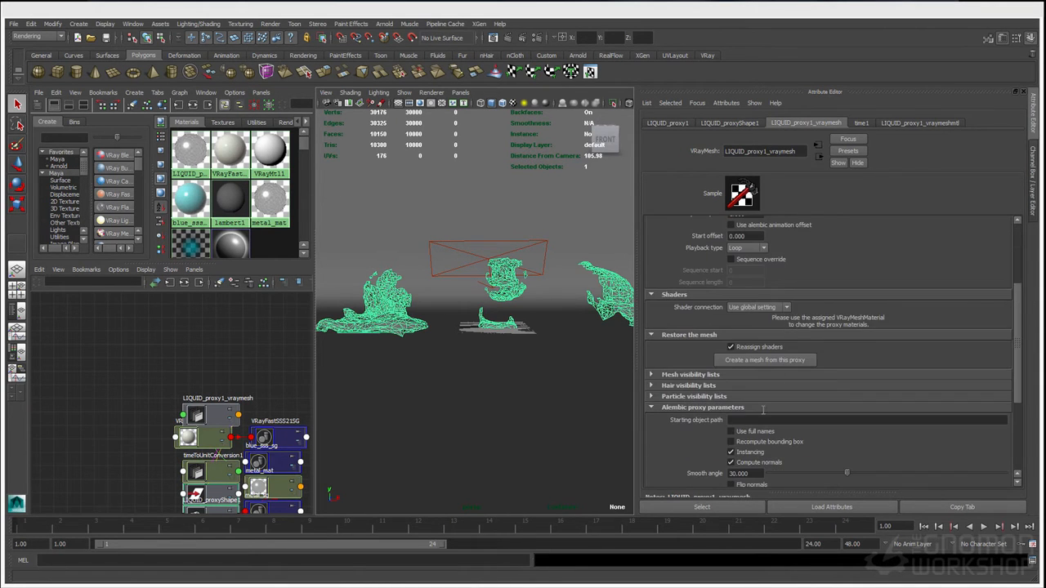
left_click(718, 407)
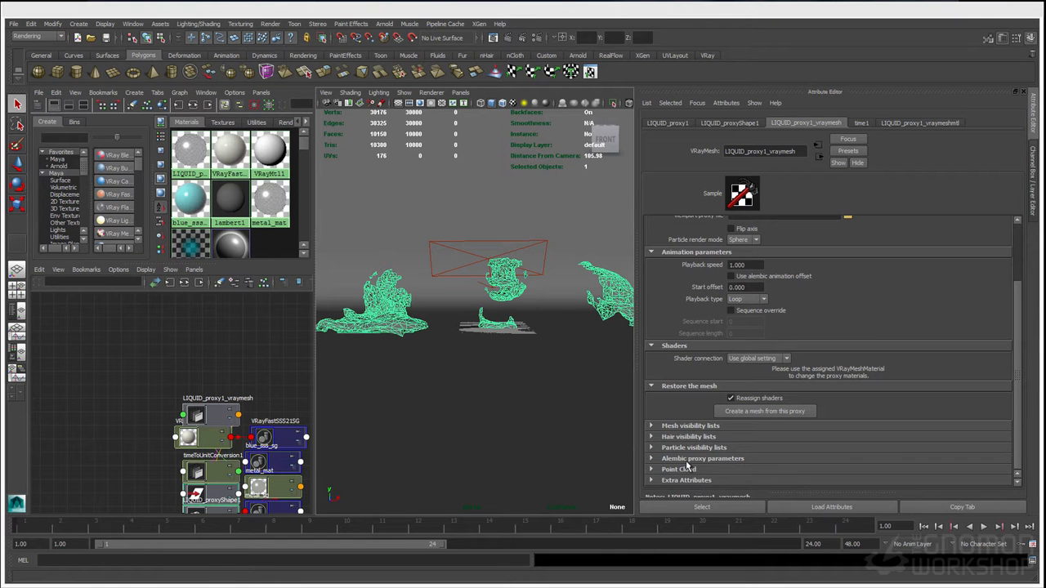
scroll(778, 375, "up", 3)
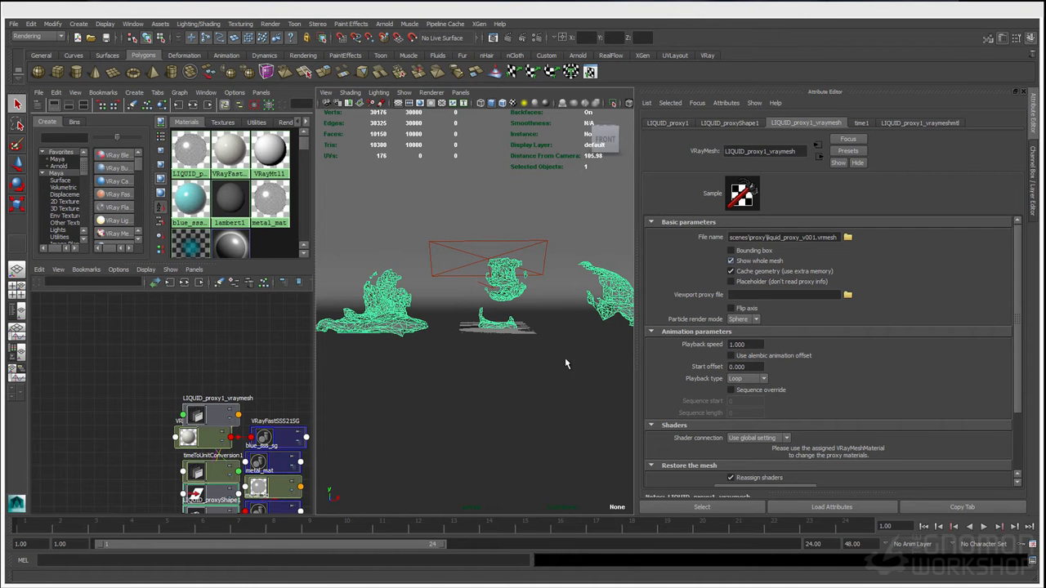
- Inspect the liquid proxy in the perspective view with Show whole mesh enabled, and turn that option back off
left_click(504, 367)
left_click_drag(507, 384, 467, 346, "alt")
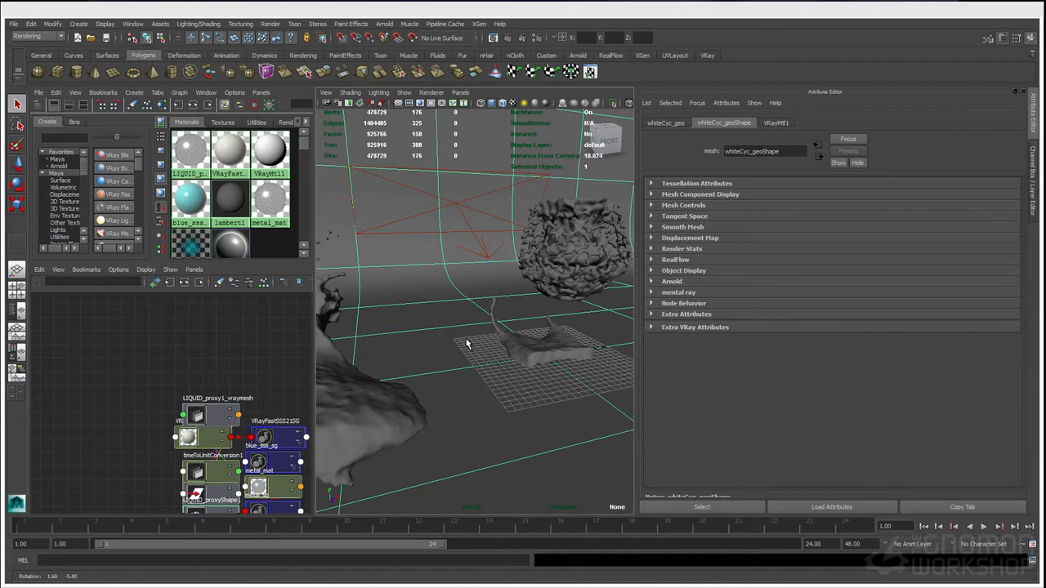
left_click(547, 312)
left_click(801, 124)
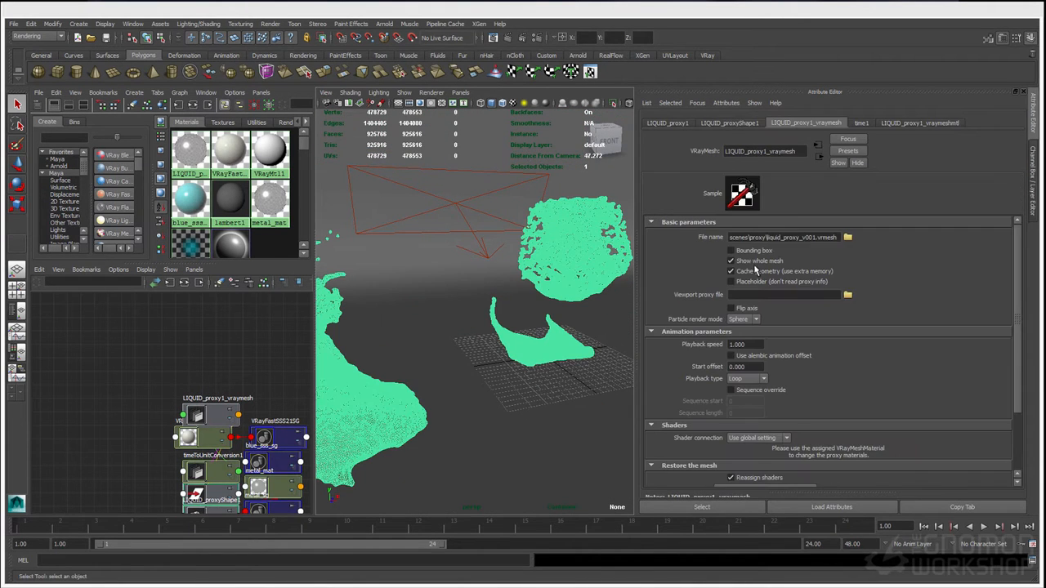
left_click(731, 261)
left_click_drag(547, 267, 552, 255, "alt")
right_click_drag(553, 255, 500, 255, "alt")
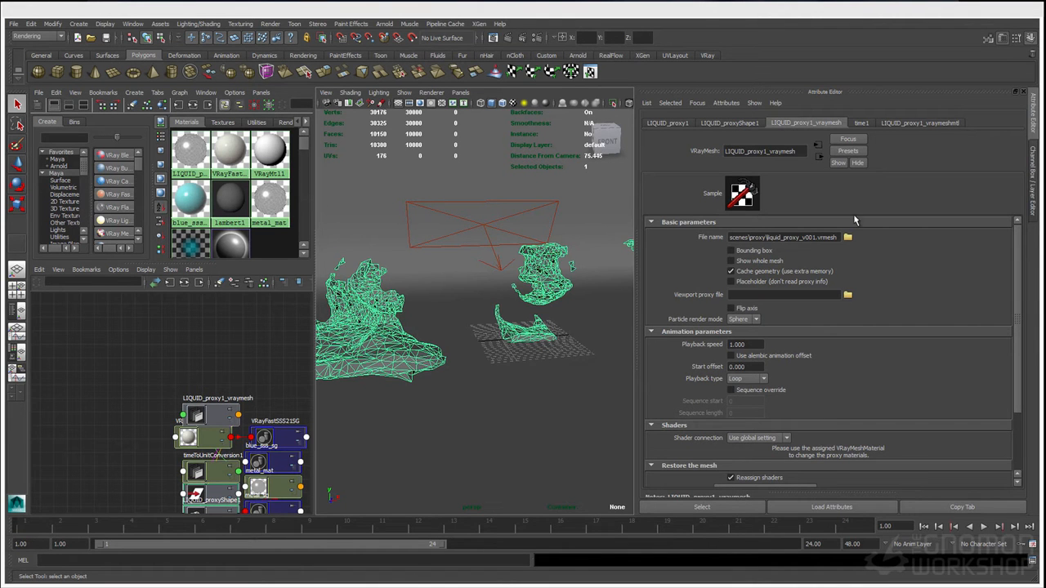
- Preview the liquid proxy as a bounding box in the viewport and turn the Bounding box option back off
left_click(754, 251)
left_click_drag(561, 334, 539, 290, "alt")
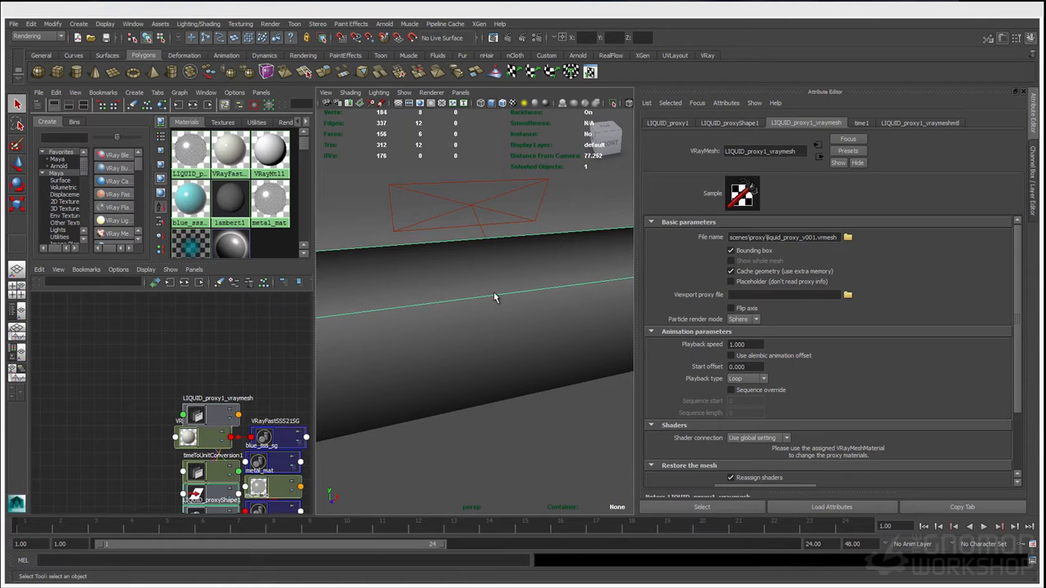
left_click(731, 250)
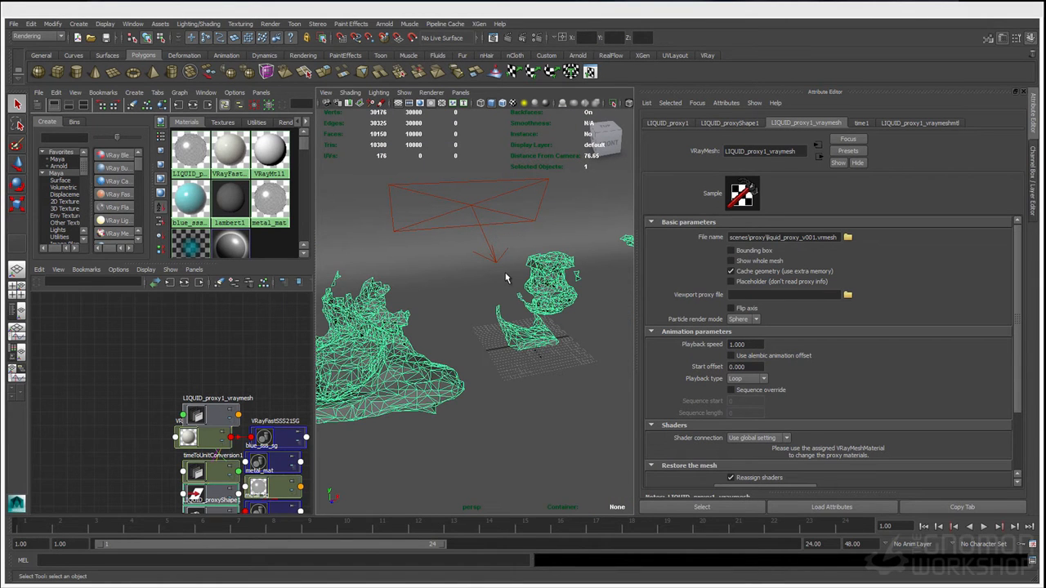
- Expand the proxy's Mesh visibility lists and examine the list type options and the object name list, keeping the type at Exclude
scroll(822, 436, "down", 3)
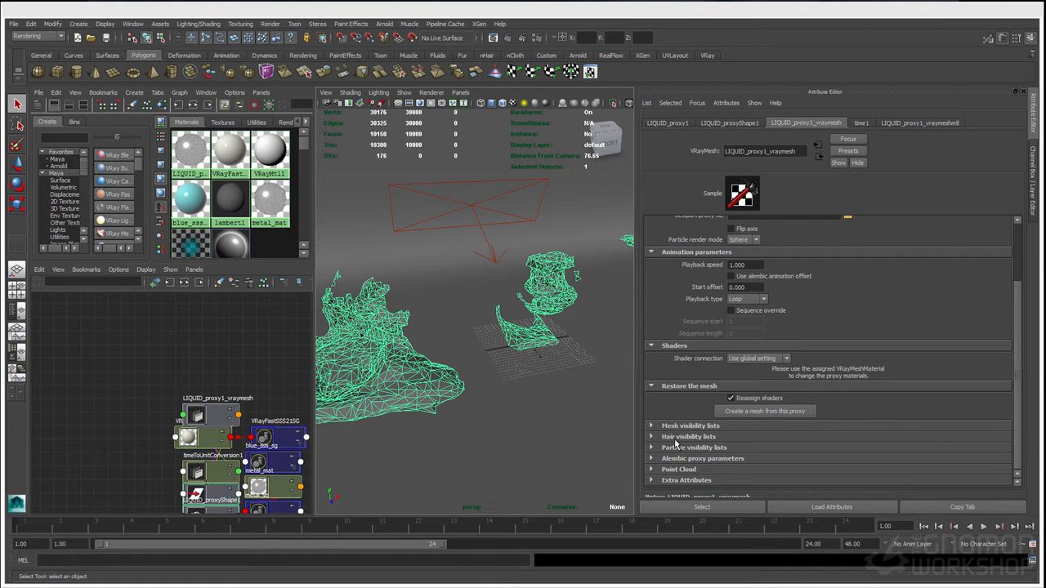
left_click(674, 426)
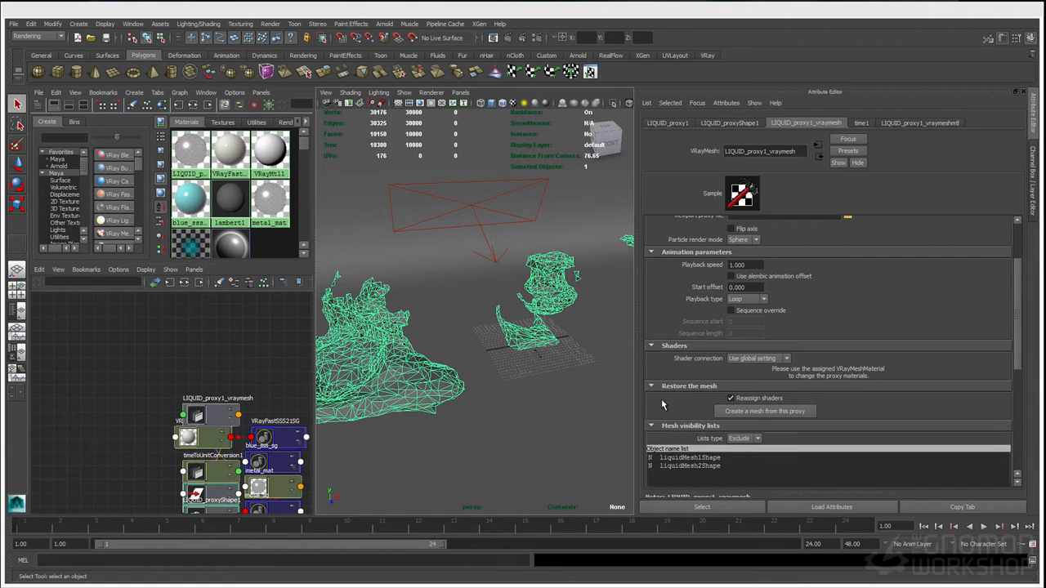
scroll(663, 401, "down", 3)
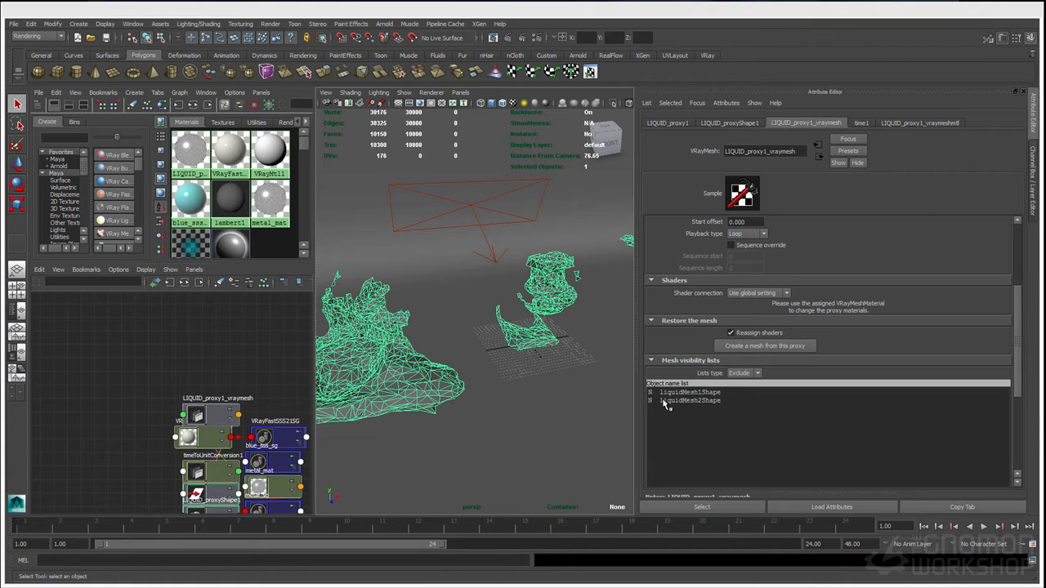
scroll(671, 384, "down", 2)
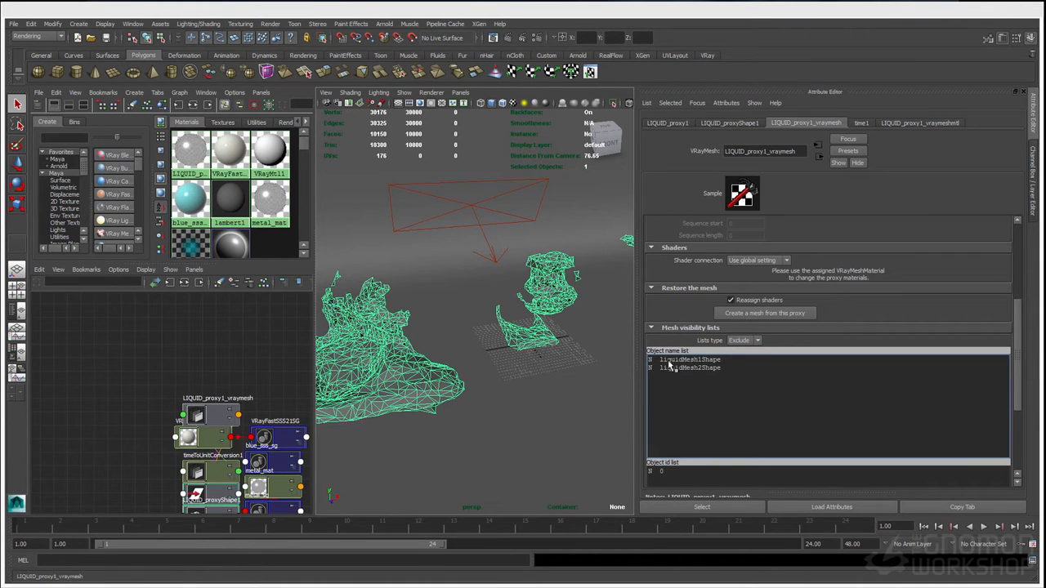
left_click(736, 341)
left_click(738, 357)
left_click(738, 342)
left_click(737, 351)
left_click(662, 361)
left_click(701, 360)
- Look through shotCam in the viewport and select the liquid proxy
left_click(460, 93)
mouse_move(495, 103)
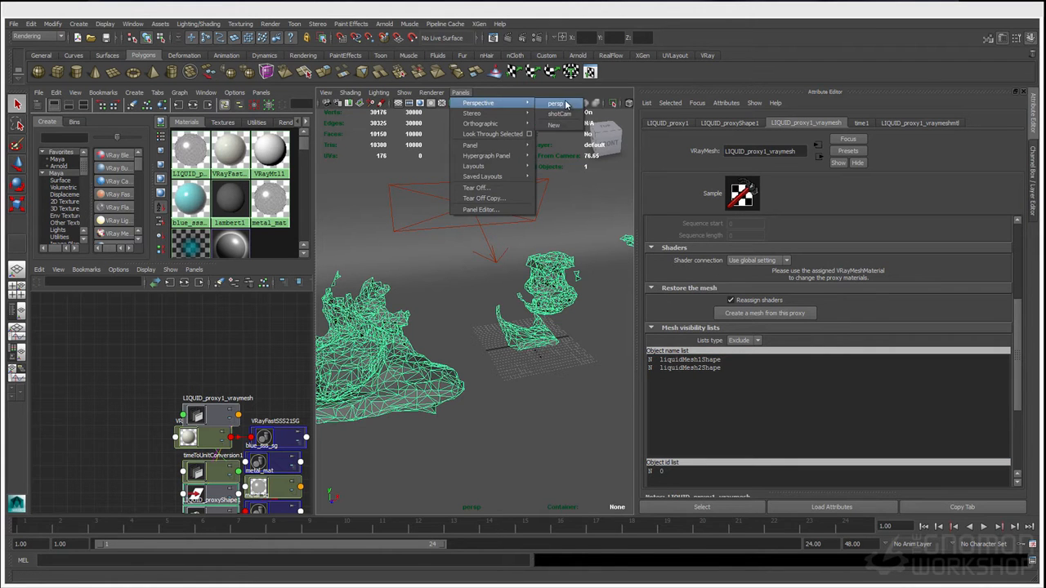
left_click(558, 114)
left_click(534, 257)
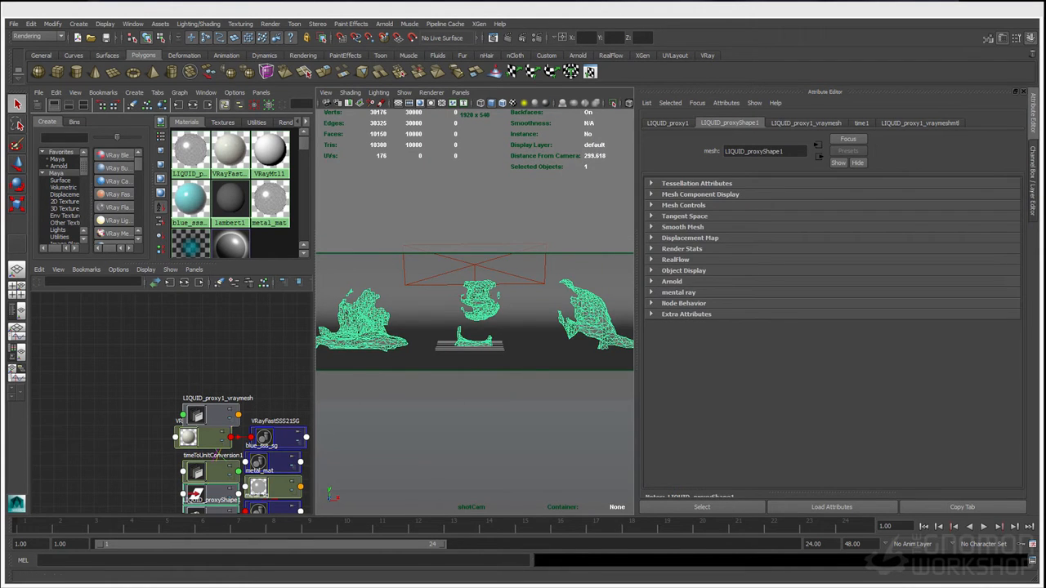
- Save the scene under the new name ch_proxyStart_exported.mb in the scenes folder
left_click(14, 23)
left_click(35, 73)
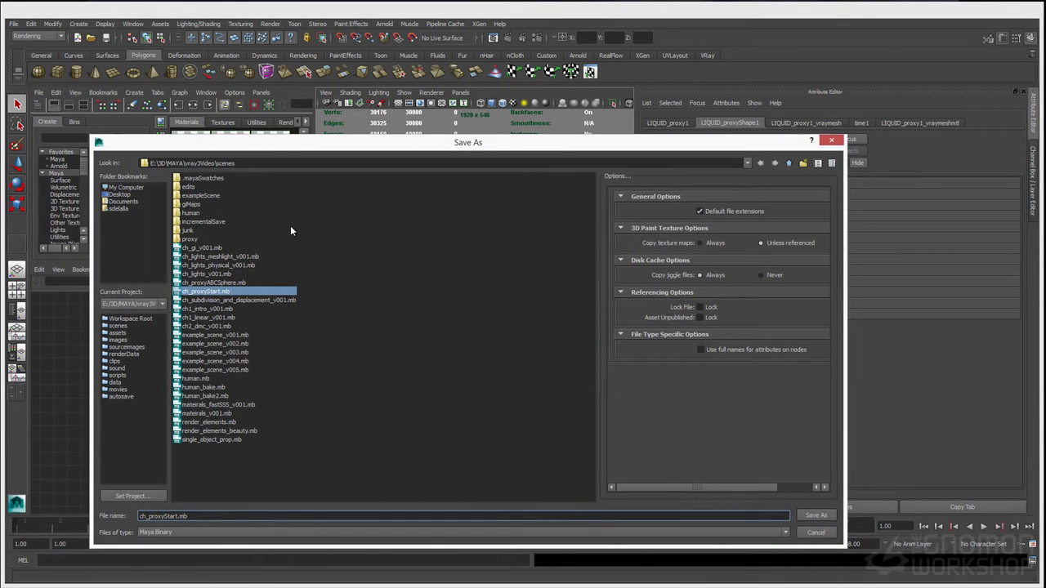
key("Left")
key("Left")
key("Left")
type("_exported")
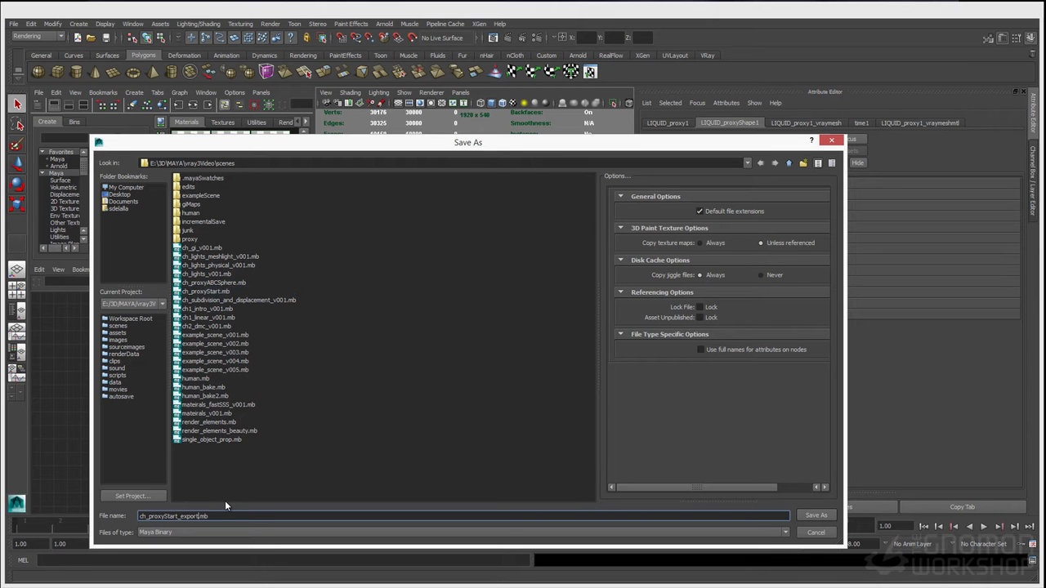
key("Return")
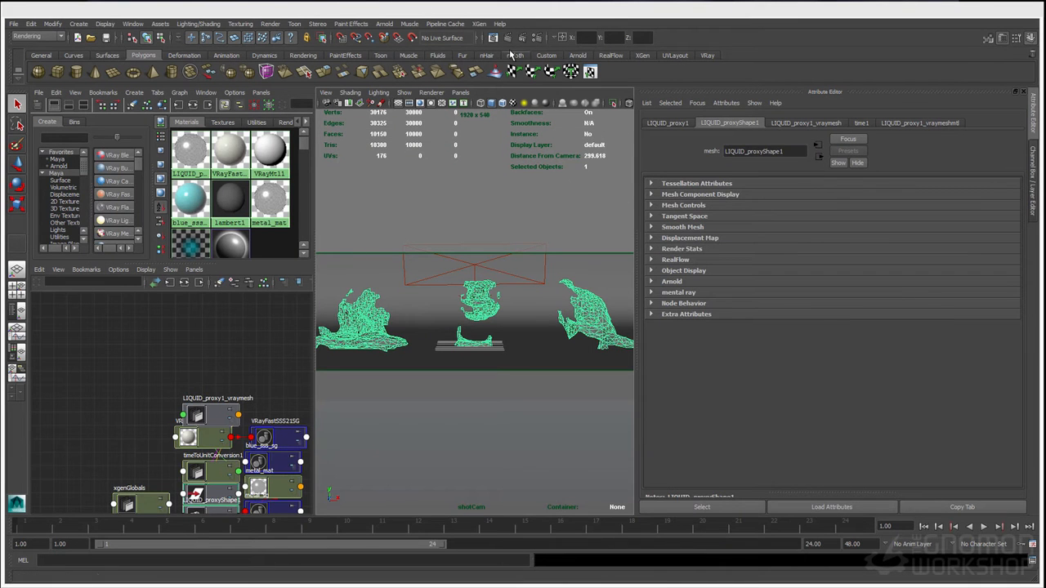
- Render the shotCam view with V-Ray and move the frame buffer window away from the proxy in the viewport
left_click(508, 39)
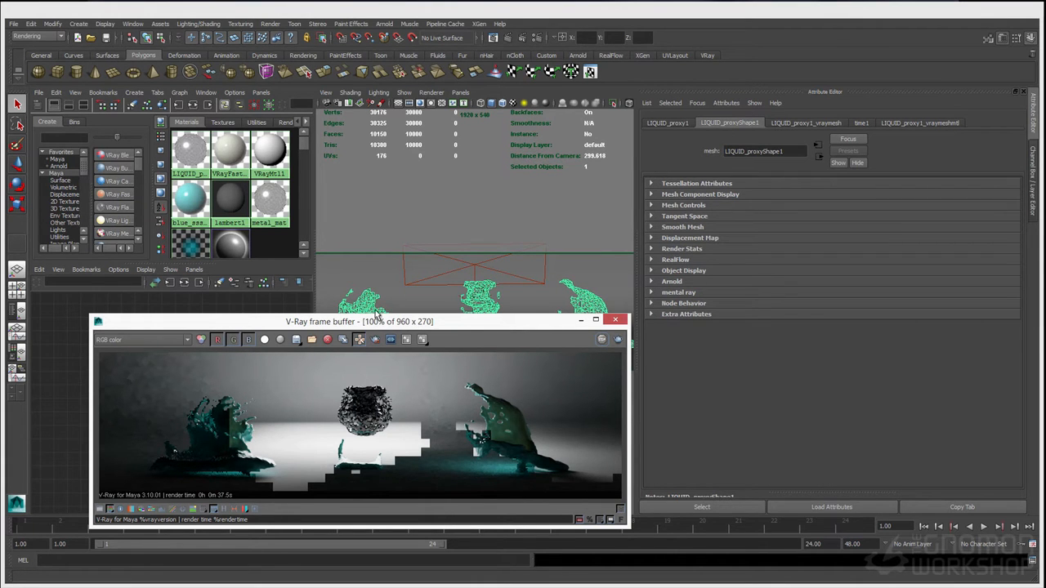
left_click_drag(370, 322, 645, 309)
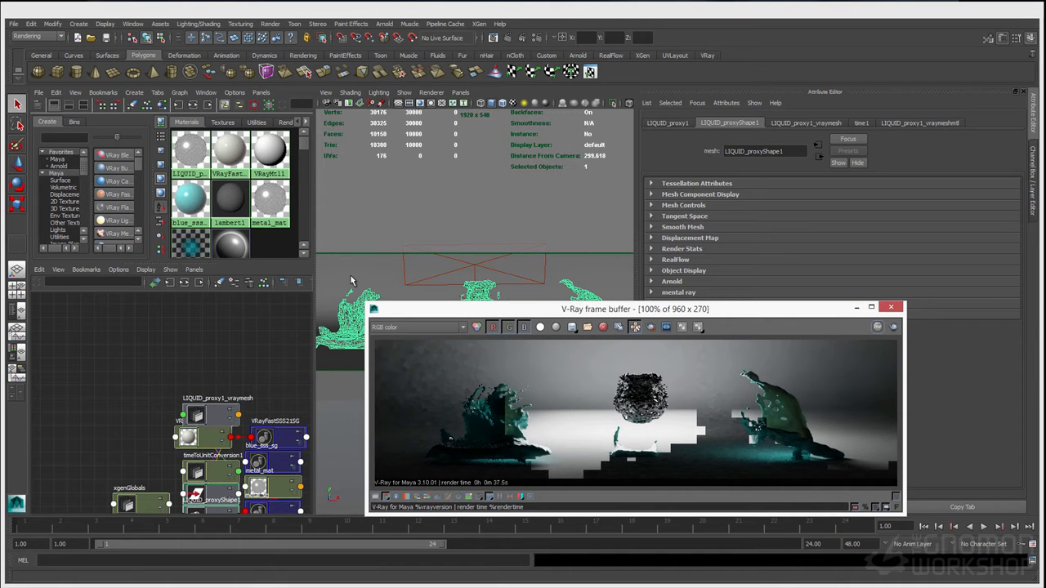
left_click_drag(470, 303, 534, 327)
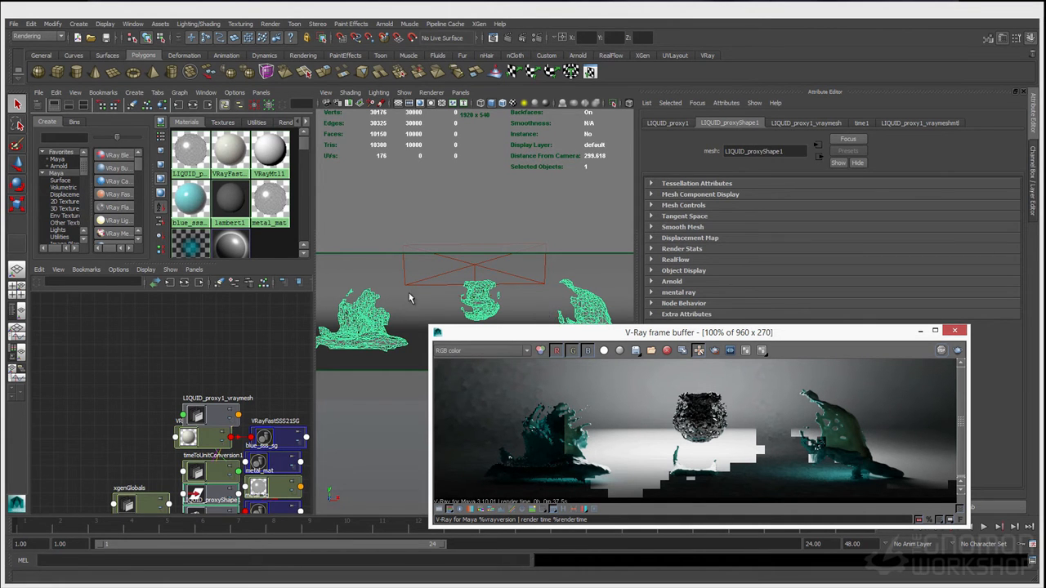
left_click(373, 327)
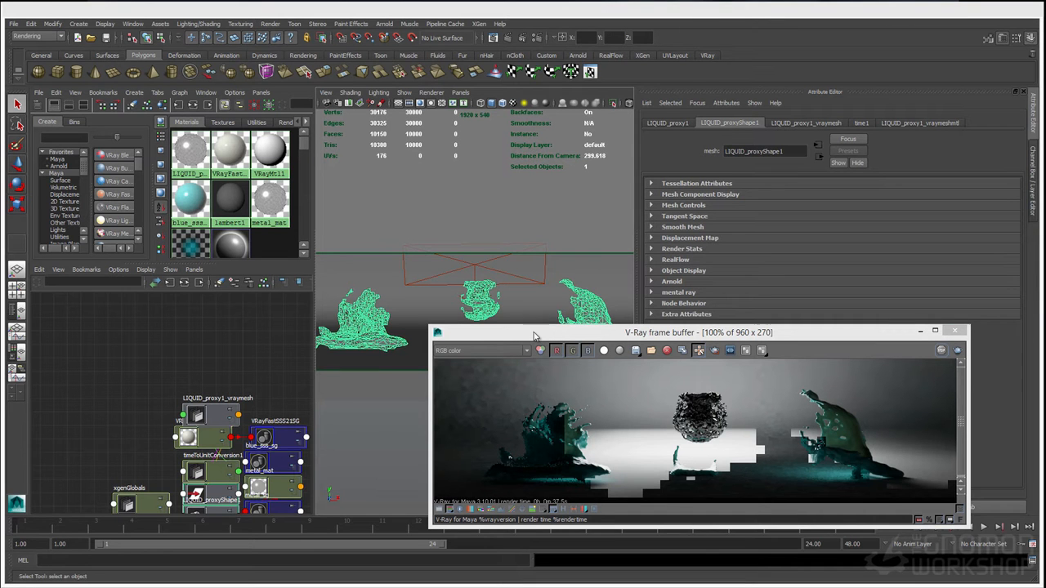
- Move the V-Ray frame buffer window aside and close it
left_click_drag(527, 335, 352, 342)
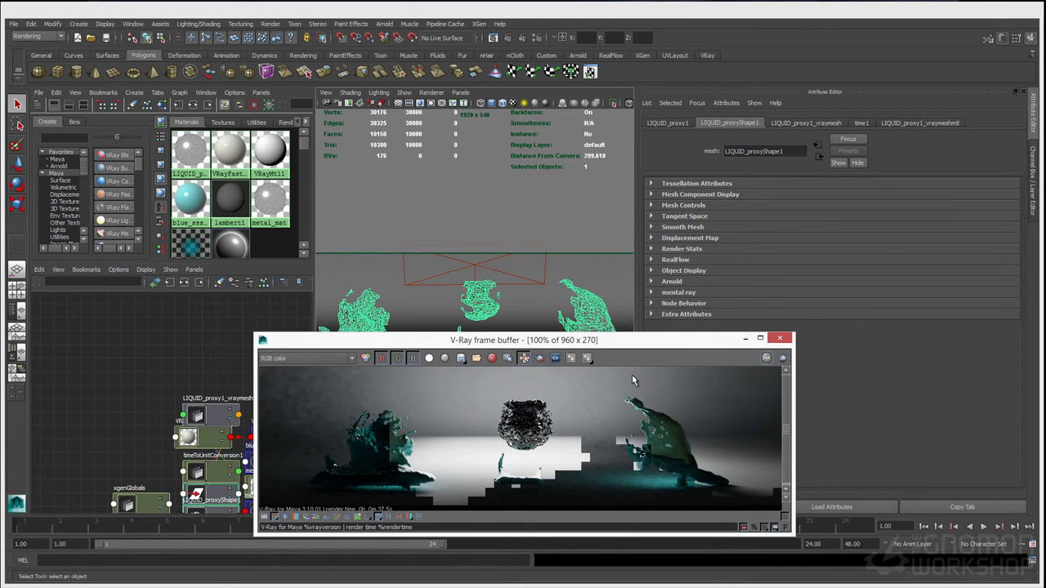
left_click(780, 339)
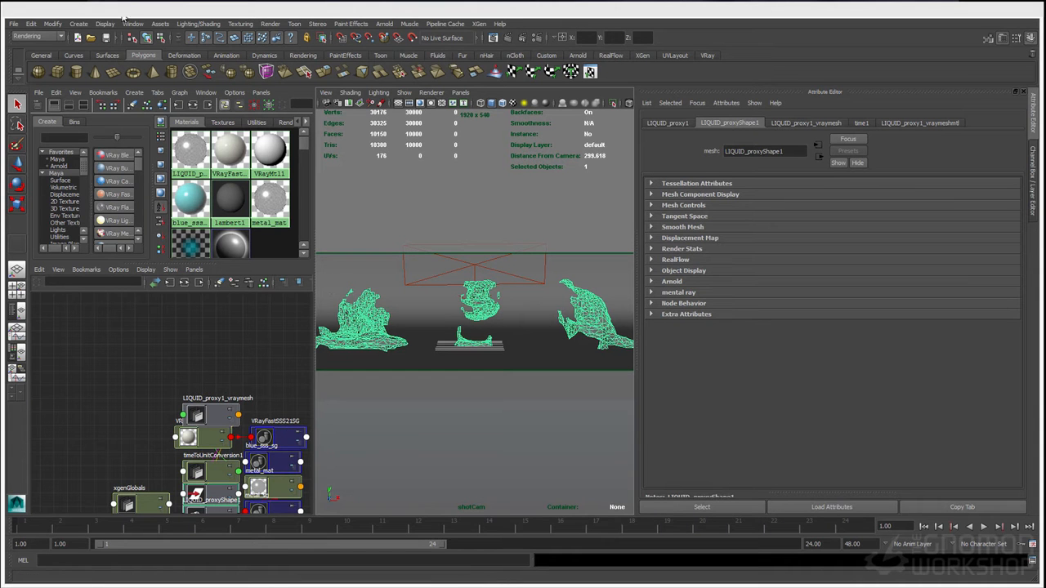
left_click_drag(118, 2, 119, 0)
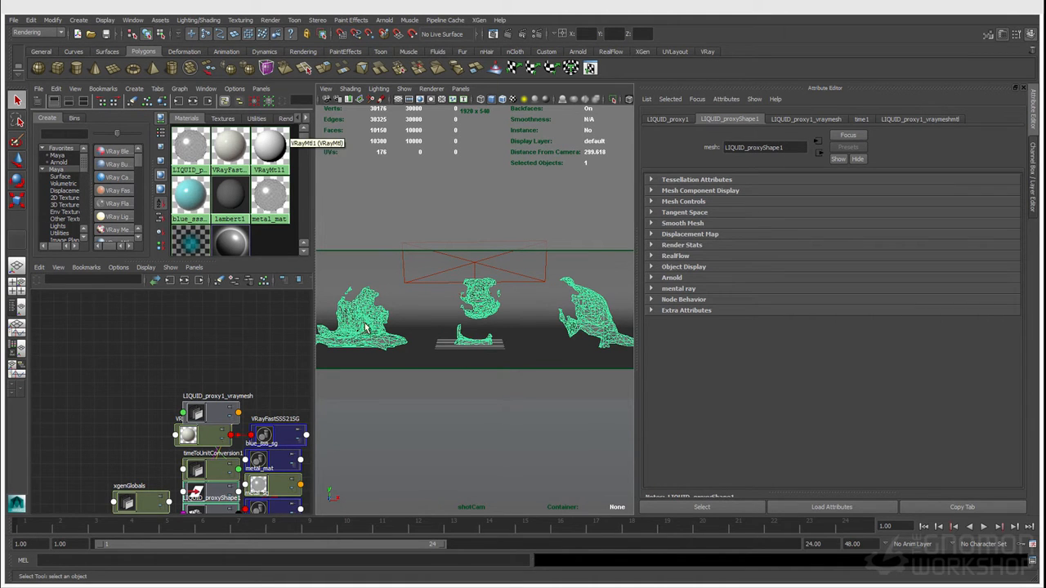
- Switch to the perspective view and scale the liquid proxy down uniformly to about 0.151
key("space")
left_click_drag(365, 325, 359, 286)
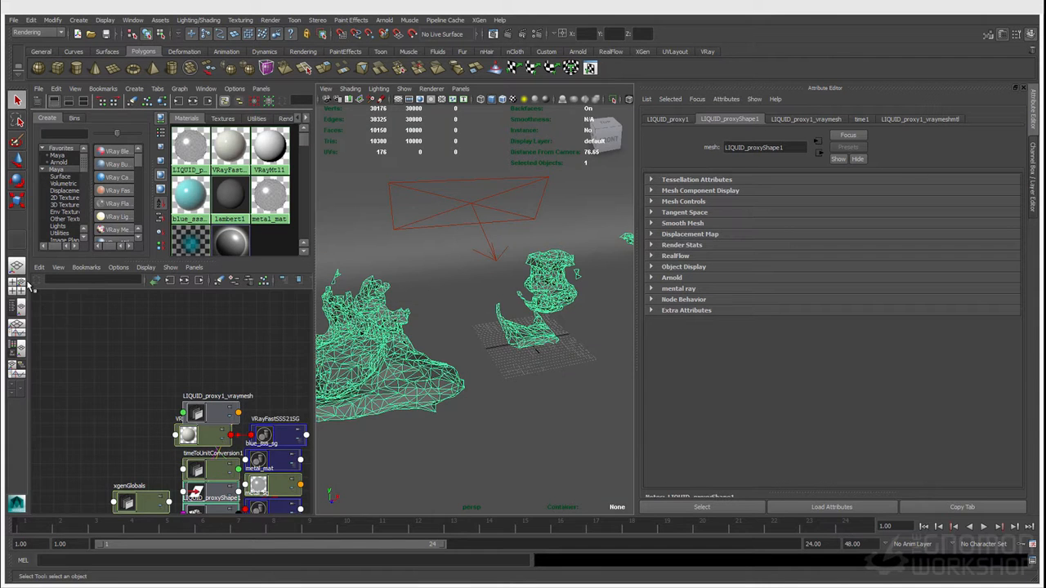
key("space")
right_click_drag(352, 274, 315, 244, "alt")
left_click_drag(315, 243, 368, 293, "alt")
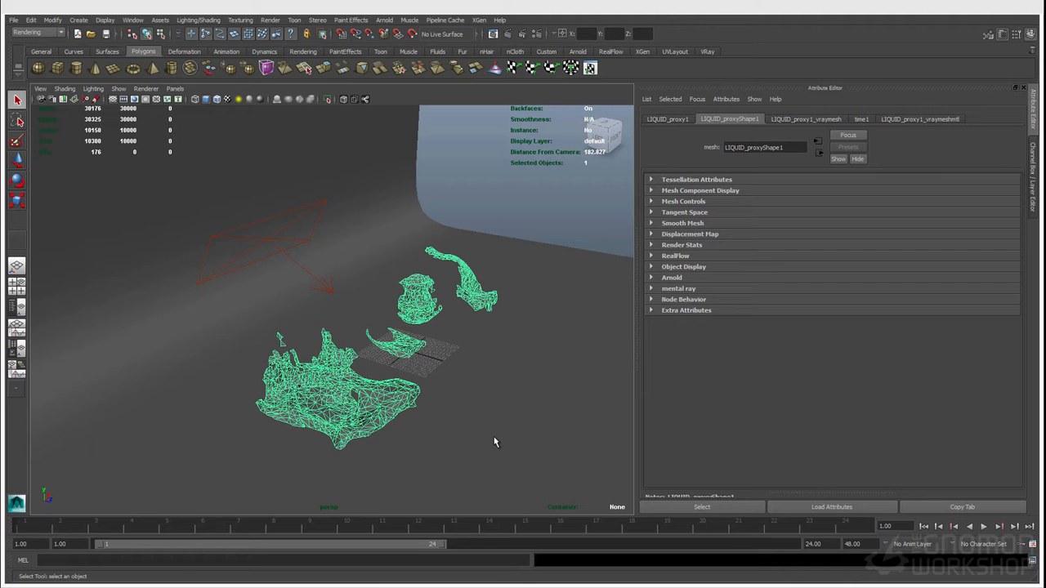
key("w")
key("r")
left_click_drag(414, 350, 228, 350)
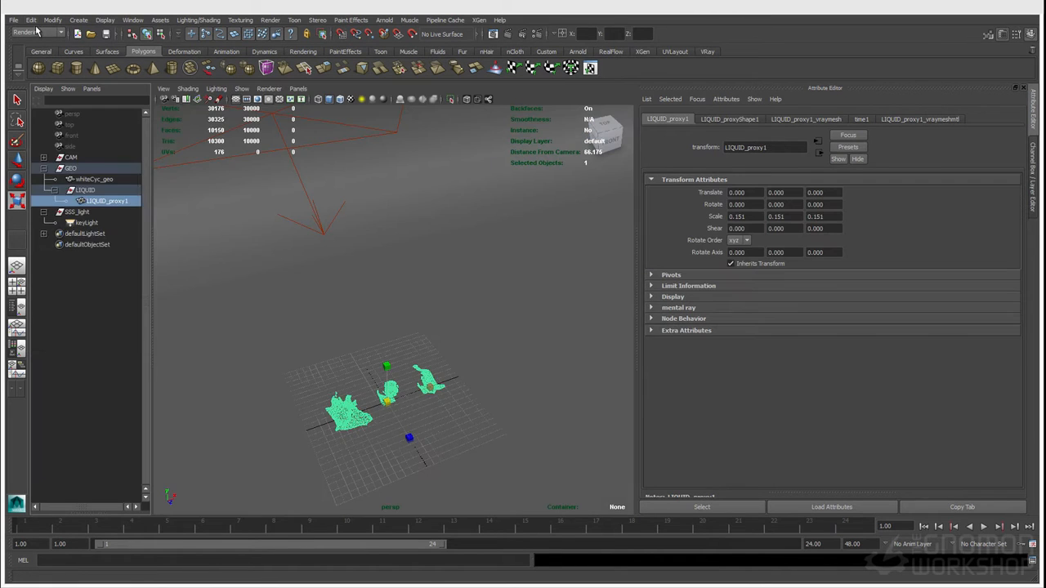
- Duplicate the proxy with Duplicate Special as 10 instances, each translated 5 units in X
left_click(31, 20)
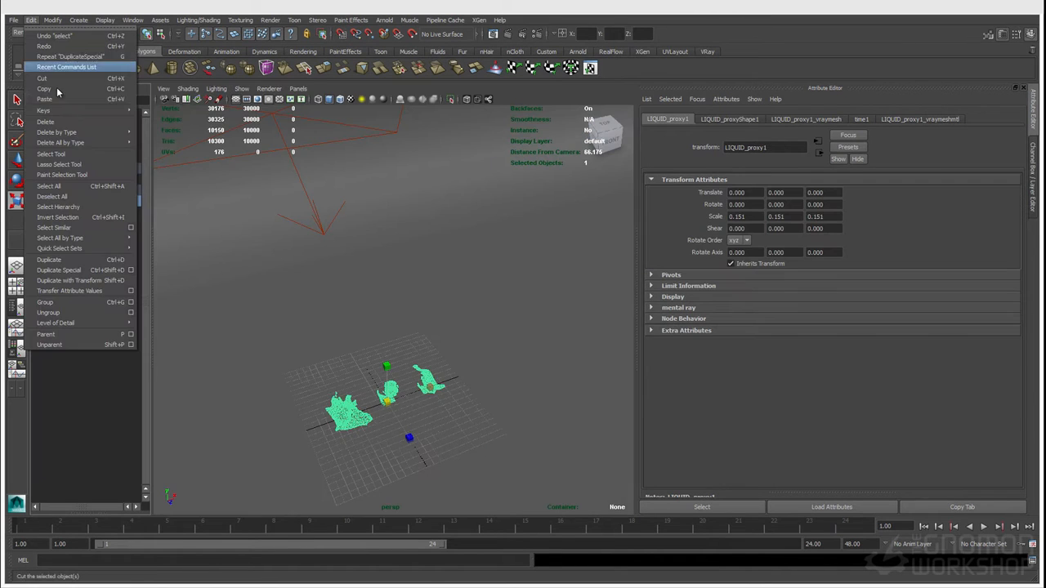
left_click(131, 270)
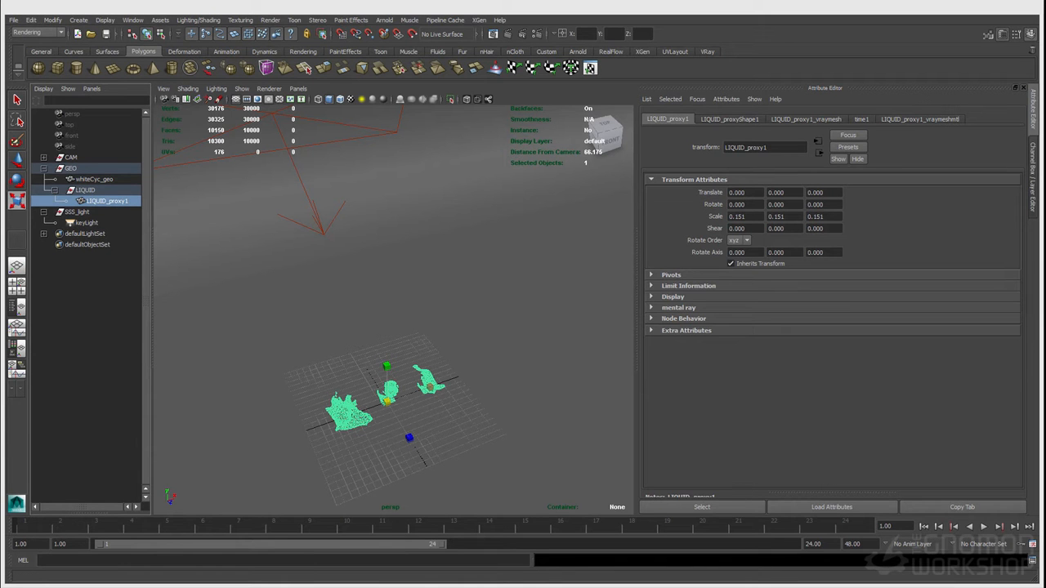
left_click_drag(390, 160, 457, 178)
left_click(725, 200)
left_click(465, 301)
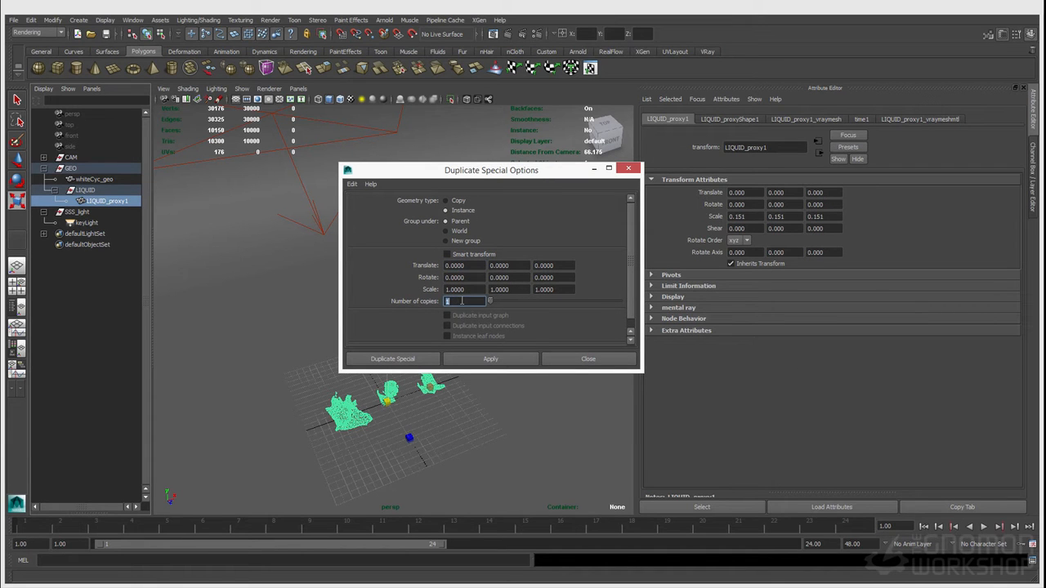
left_click(470, 267)
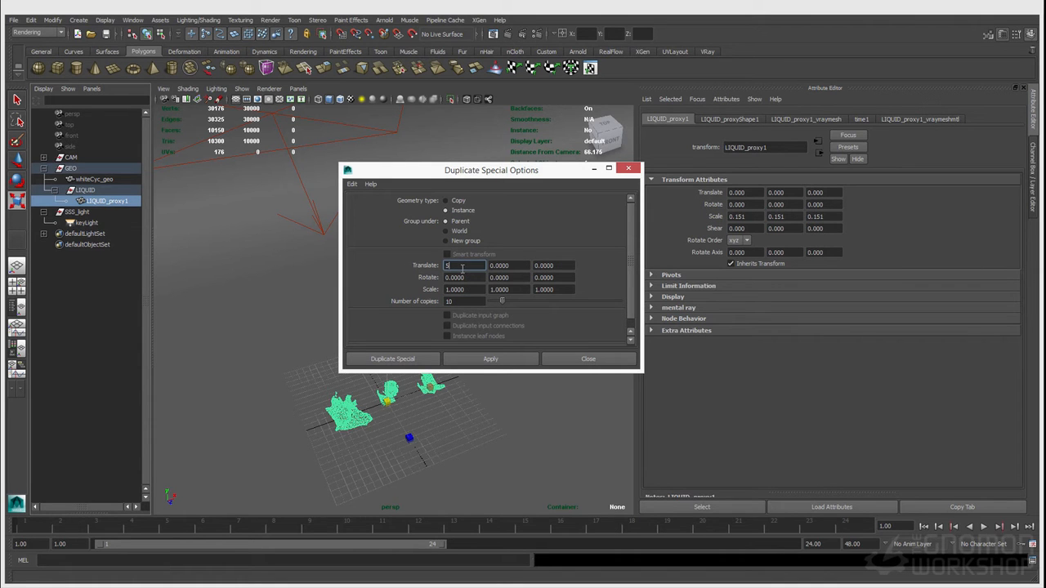
left_click(425, 360)
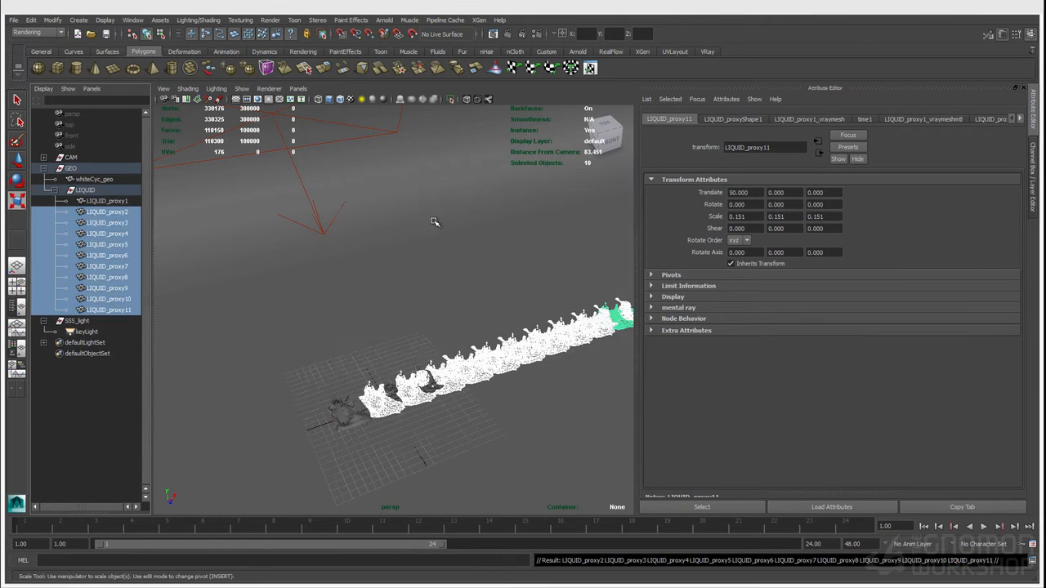
- Select LIQUID_proxy1 through LIQUID_proxy11 and duplicate them as 10 instances with a translate of 0, 0, 5
left_click(105, 201)
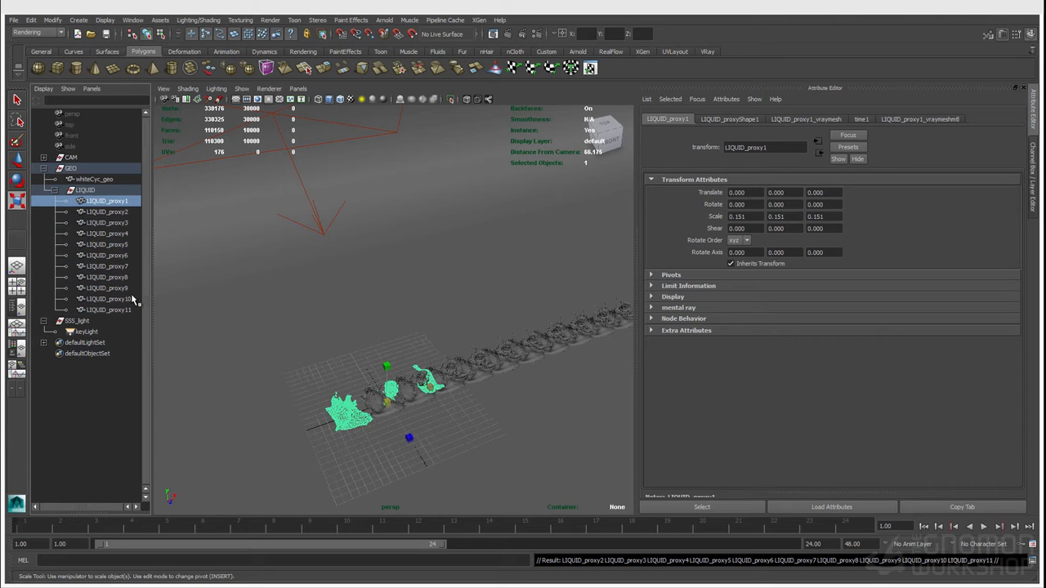
left_click(108, 211)
left_click(108, 201)
left_click(128, 308, "shift")
right_click_drag(516, 327, 287, 275, "alt")
left_click(31, 20)
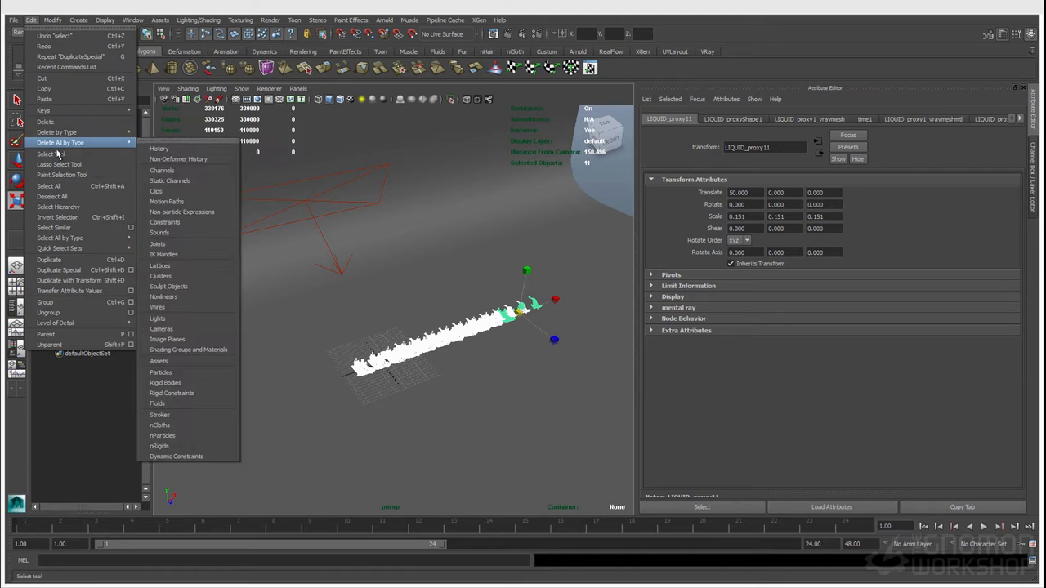
left_click(130, 272)
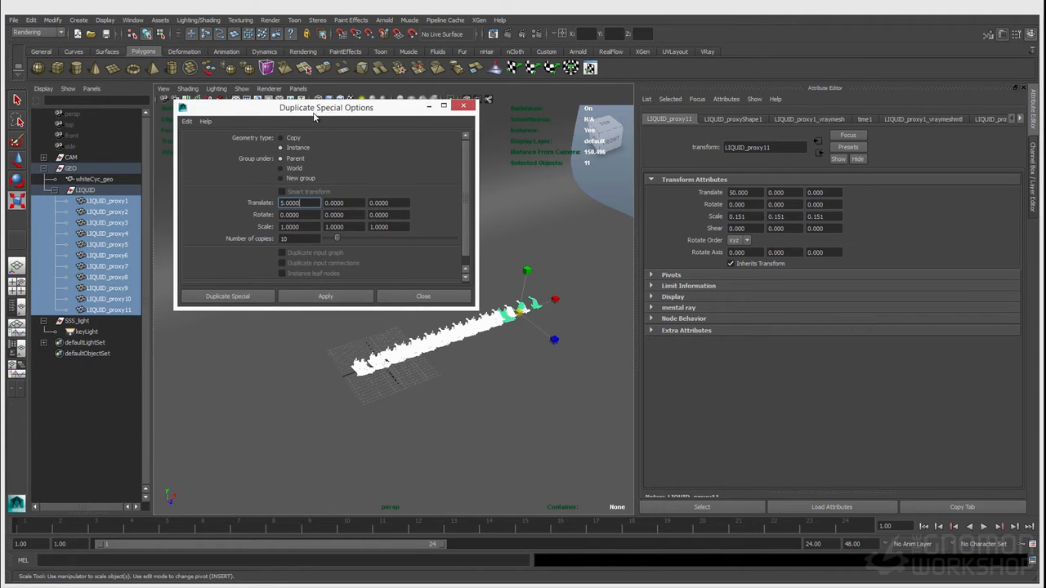
type("0")
key("Tab")
key("Tab")
type("5")
key("Tab")
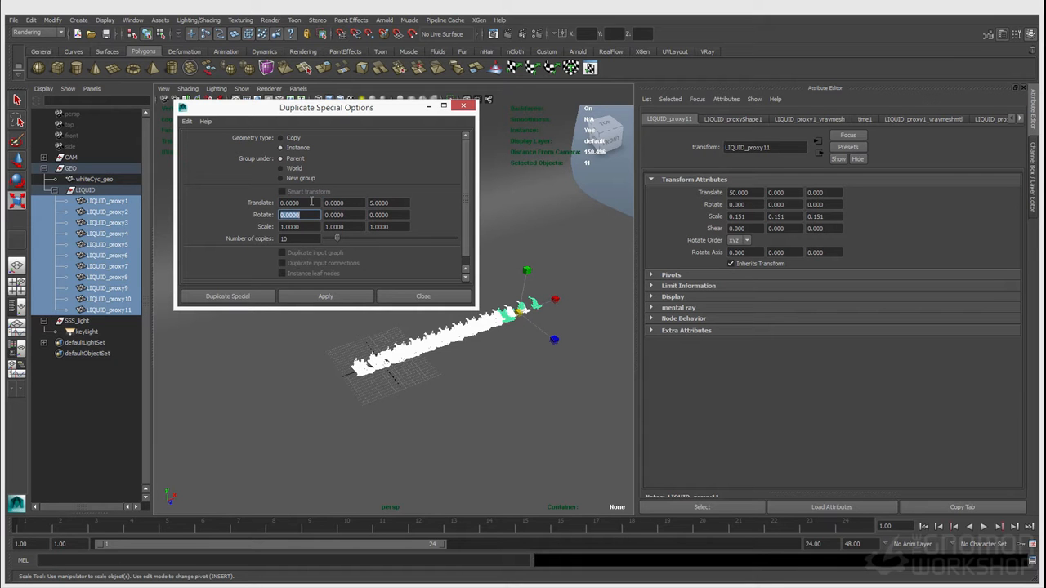
left_click(264, 297)
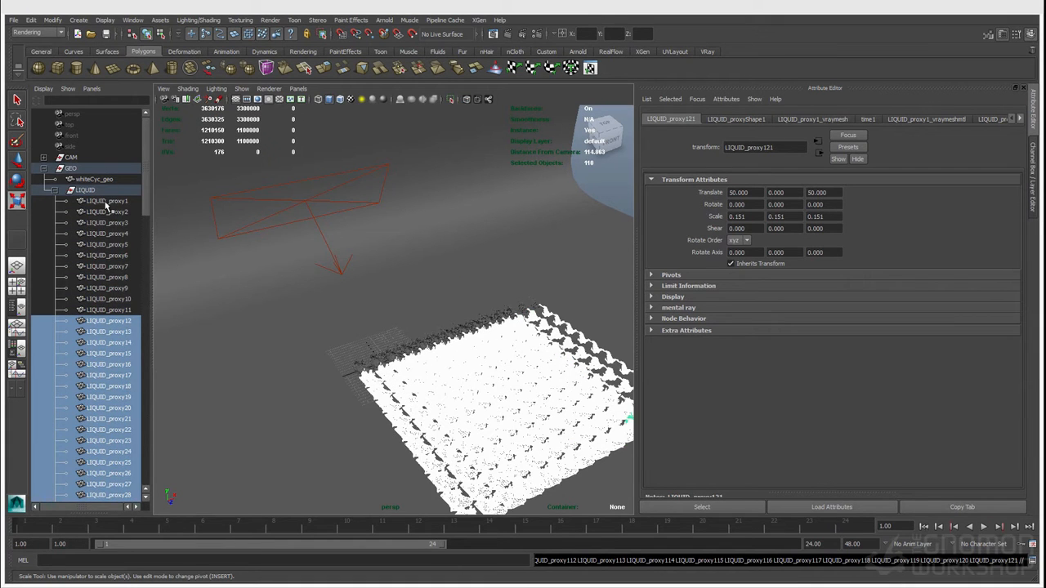
- Select the original proxy and examine the grid of instances from several angles in the perspective view
left_click(108, 205)
left_click_drag(331, 343, 374, 299, "alt")
right_click_drag(373, 299, 502, 322, "alt")
left_click_drag(501, 322, 449, 318, "alt")
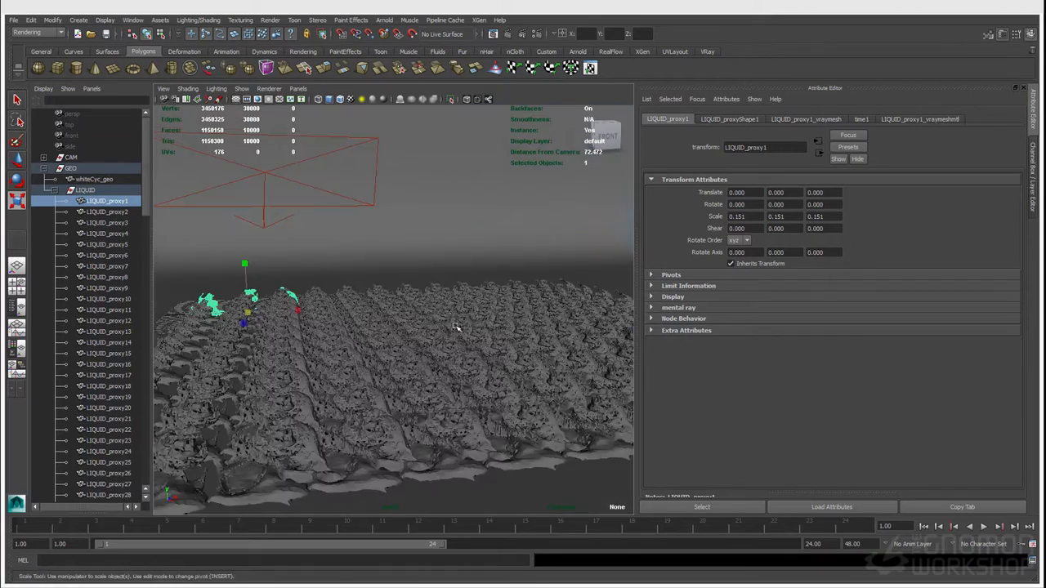
middle_click_drag(449, 317, 404, 291, "alt")
right_click_drag(404, 291, 416, 333, "alt")
middle_click_drag(362, 301, 402, 312, "alt")
right_click_drag(402, 311, 321, 303, "alt")
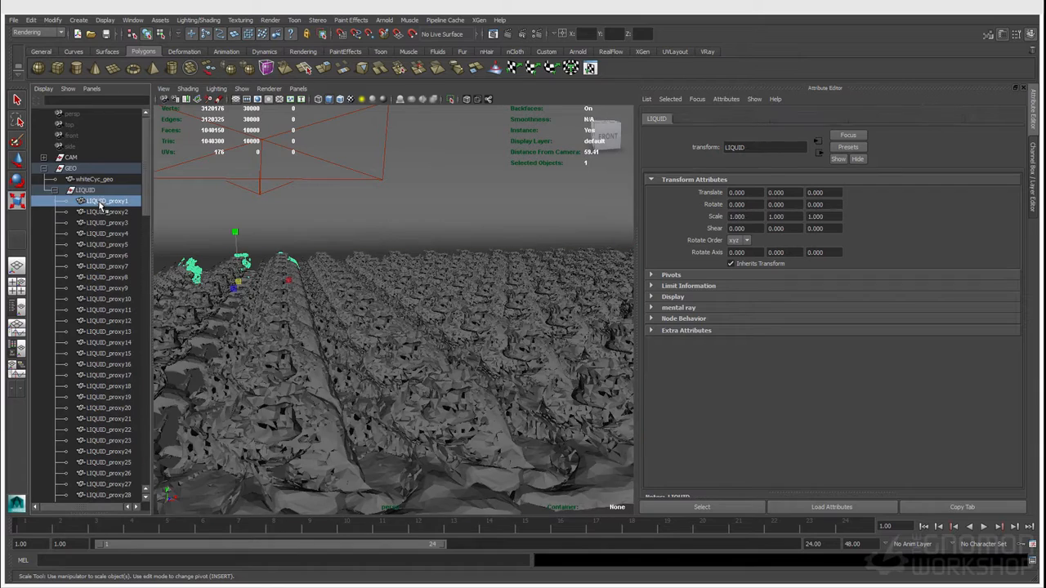
- Select all proxies from LIQUID_proxy1 to LIQUID_proxy121 and move the grid back towards the area below the light
scroll(110, 270, "down", 15)
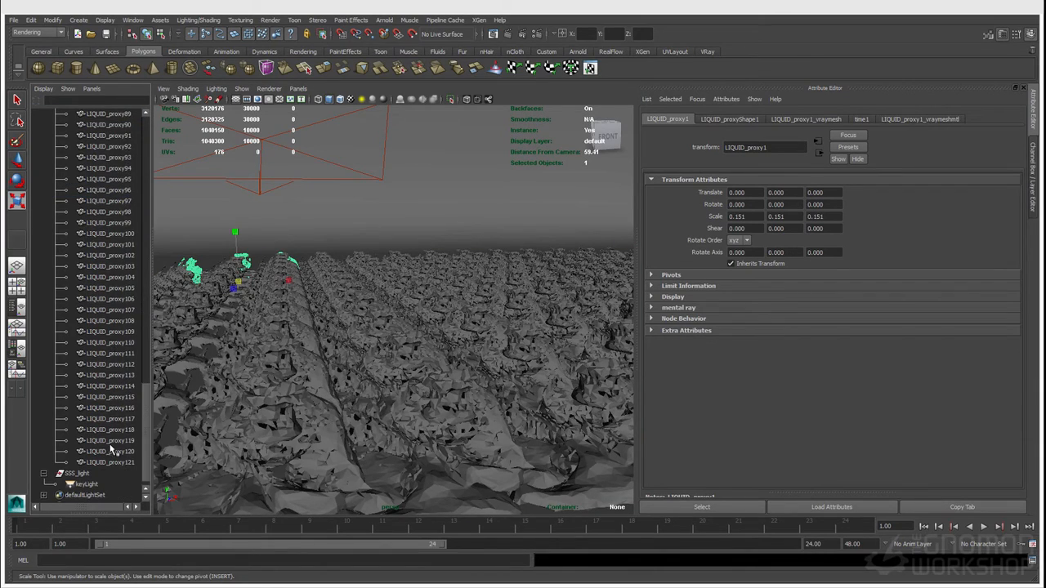
left_click(114, 462, "shift")
left_click_drag(307, 278, 416, 279, "alt")
right_click_drag(416, 280, 343, 299, "alt")
left_click_drag(458, 298, 486, 296, "alt")
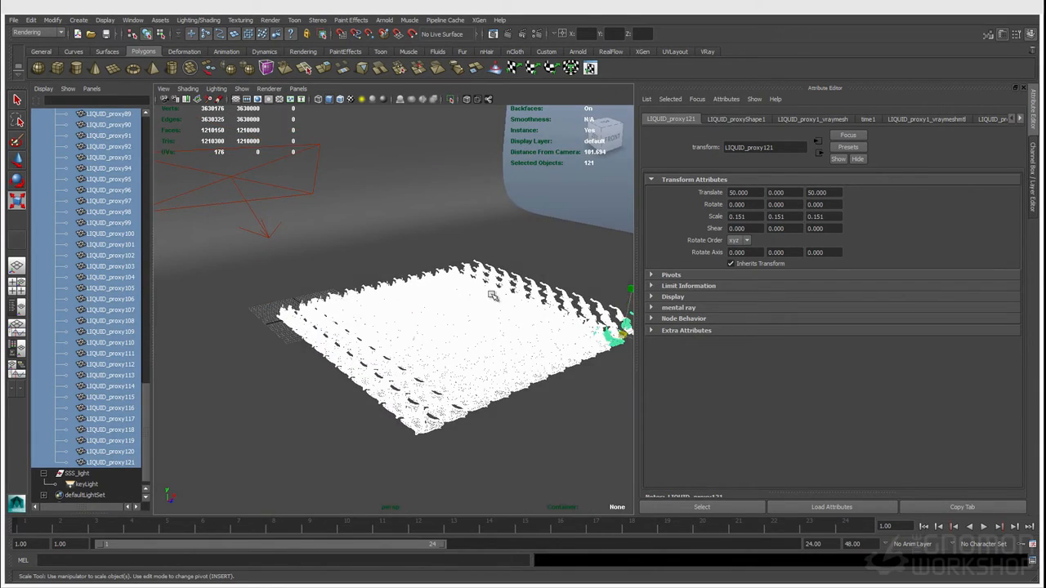
key("w")
left_click_drag(629, 336, 334, 283)
middle_click_drag(335, 283, 369, 306, "alt")
right_click_drag(368, 306, 427, 355, "alt")
left_click_drag(427, 355, 425, 347, "alt")
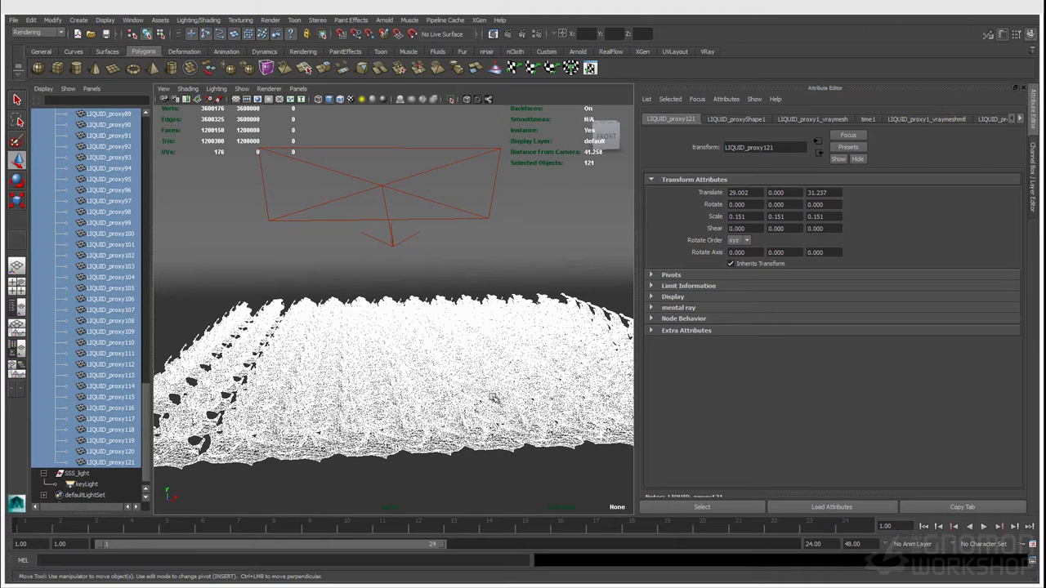
- Try scaling all selected proxy instances up individually to about 0.847 and undo the scaling
key("r")
right_click_drag(525, 322, 351, 334, "alt")
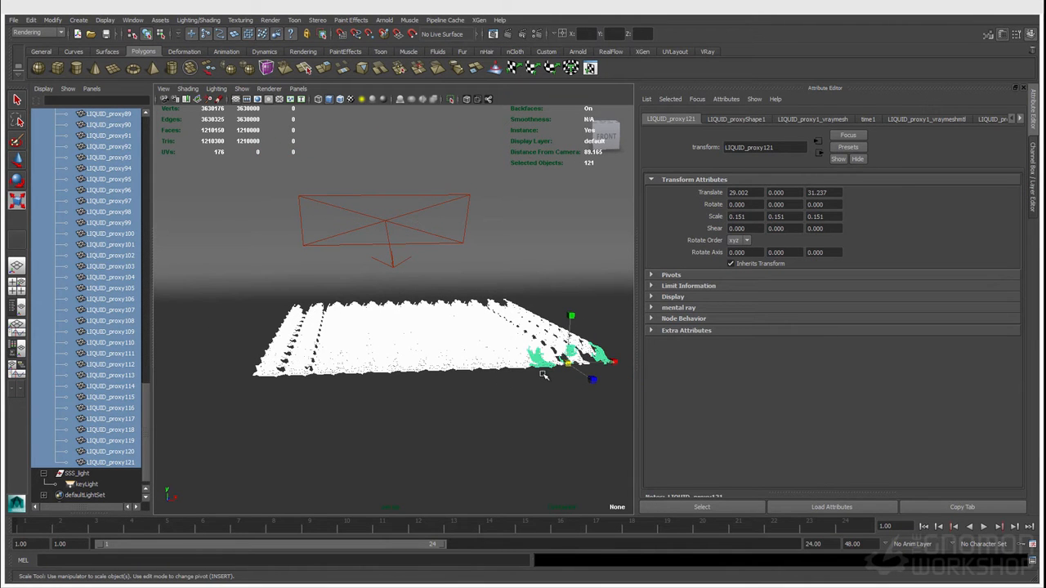
left_click_drag(564, 361, 796, 343)
left_click_drag(411, 303, 474, 313, "alt")
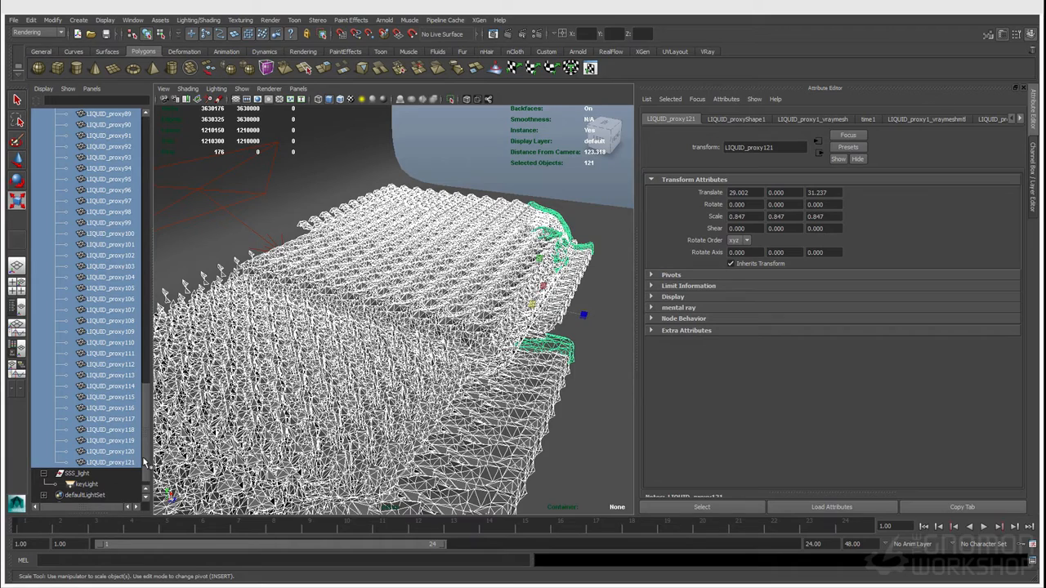
left_click_drag(392, 350, 304, 304, "alt")
right_click_drag(319, 317, 440, 346, "alt")
left_click_drag(397, 316, 346, 318, "alt")
right_click_drag(346, 317, 335, 311, "alt")
left_click_drag(335, 312, 384, 246, "alt")
key("ctrl+z")
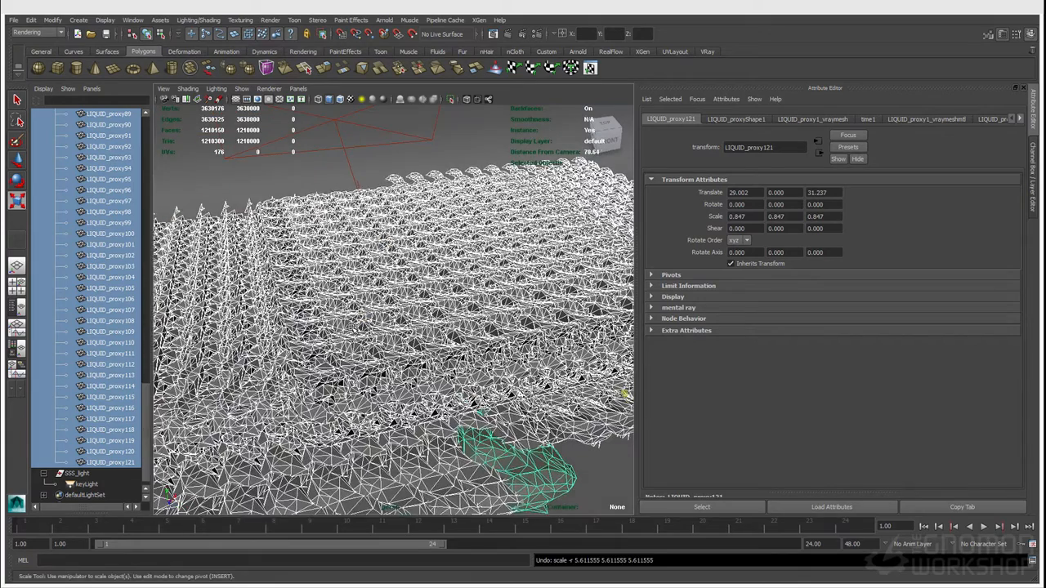
left_click_drag(354, 334, 339, 317, "alt")
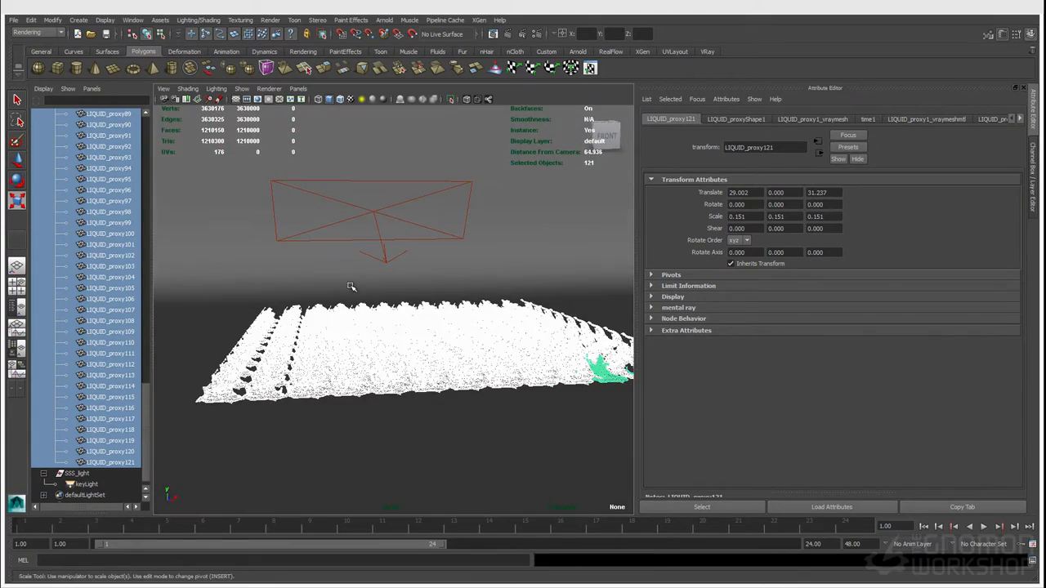
- Leave the Scale tool and look through shotCam in the viewport
key("q")
left_click(298, 89)
mouse_move(327, 99)
left_click(401, 111)
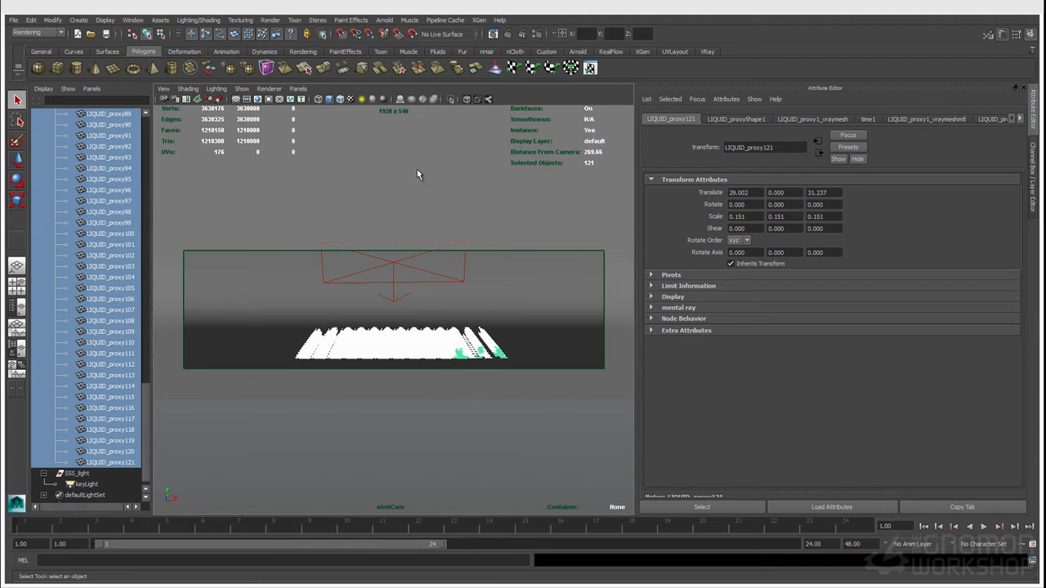
- Select the LIQUID group and scale it up uniformly until the proxy grid spans the full width of the shotCam frame
left_click(466, 343)
scroll(117, 234, "up", 15)
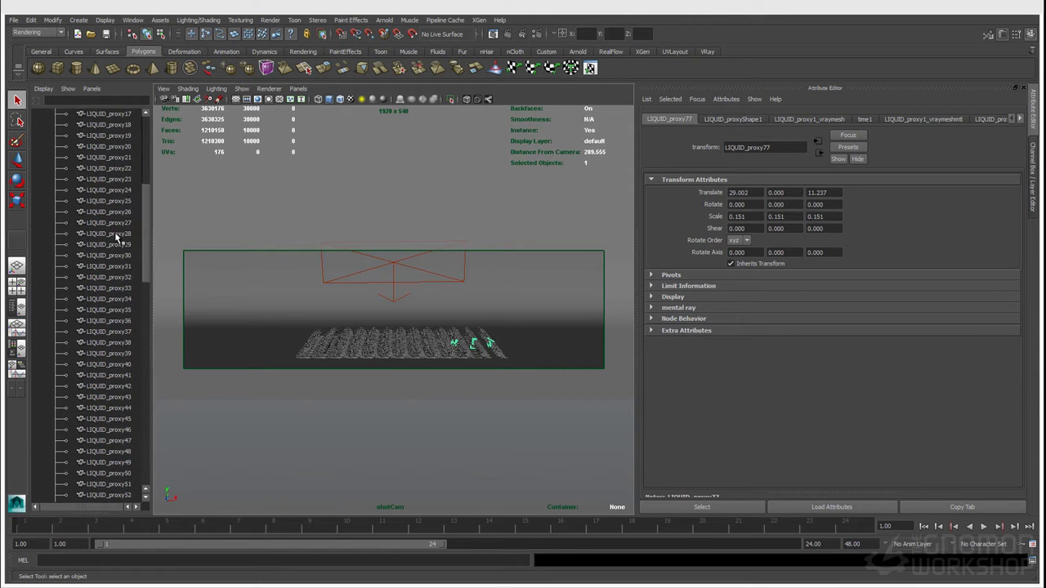
left_click(90, 189)
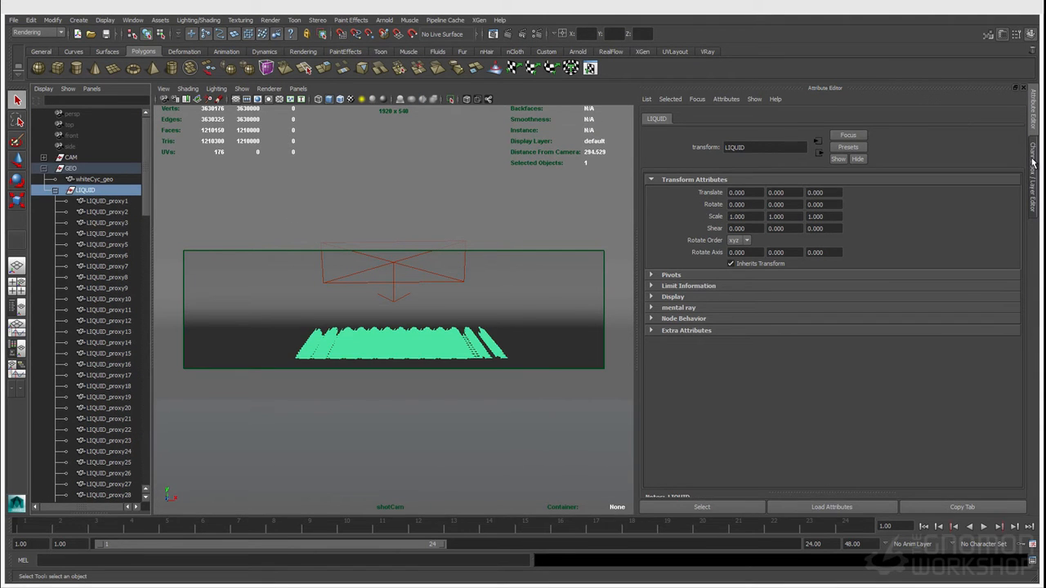
left_click(1033, 176)
key("r")
left_click_drag(470, 347, 740, 340)
key("q")
left_click(574, 307)
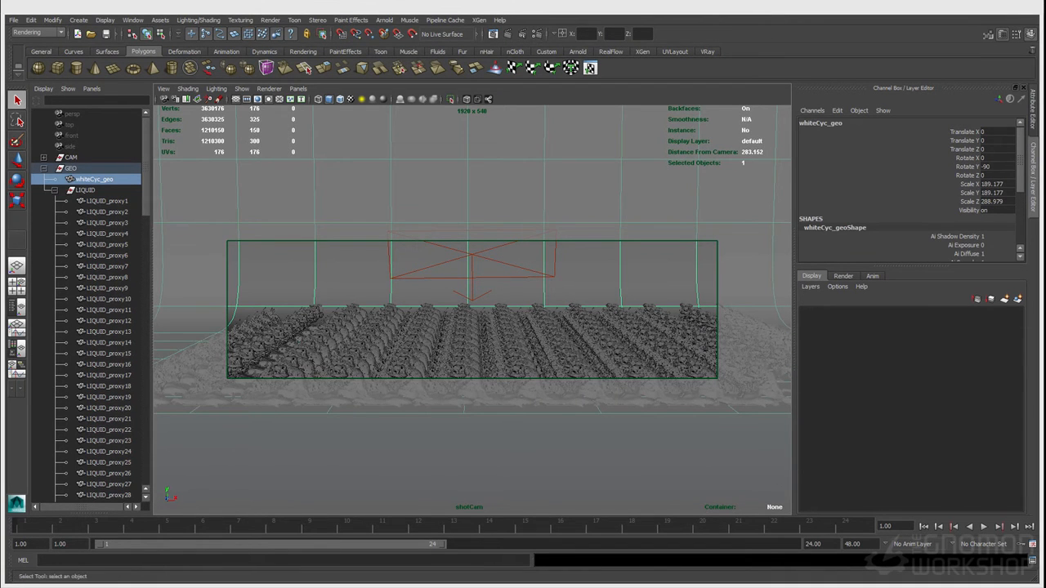
- Examine the RT Engine geometry options in the render settings, including VRayProxy objects, and close the settings
left_click_drag(0, 59, 457, 55)
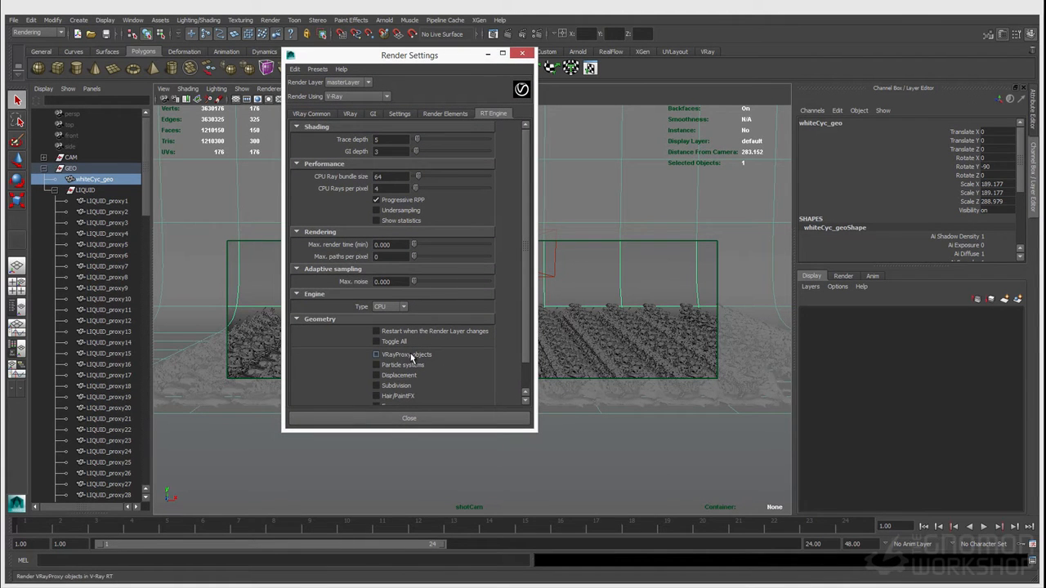
scroll(409, 343, "down", 1)
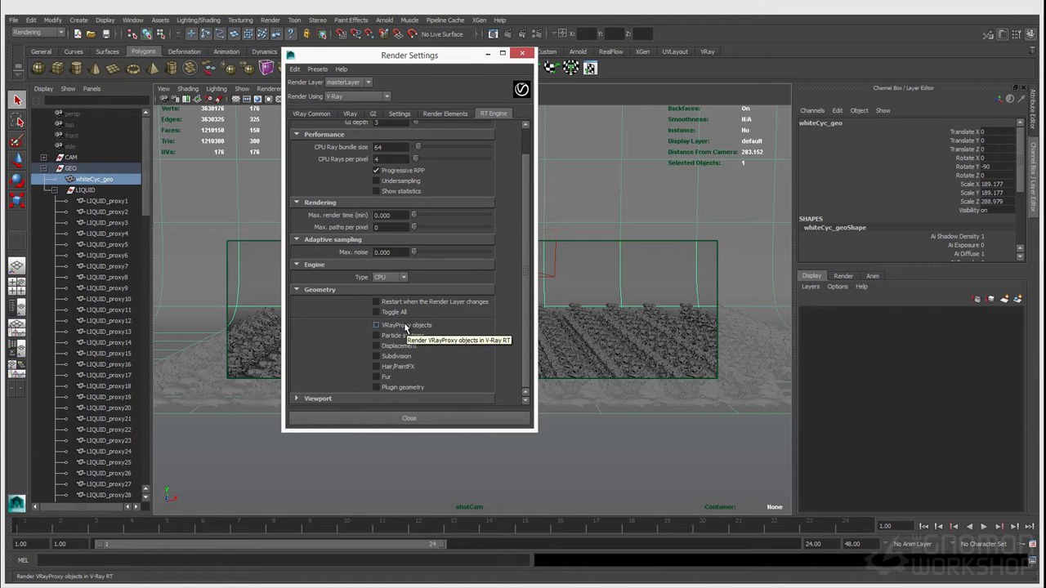
left_click(413, 419)
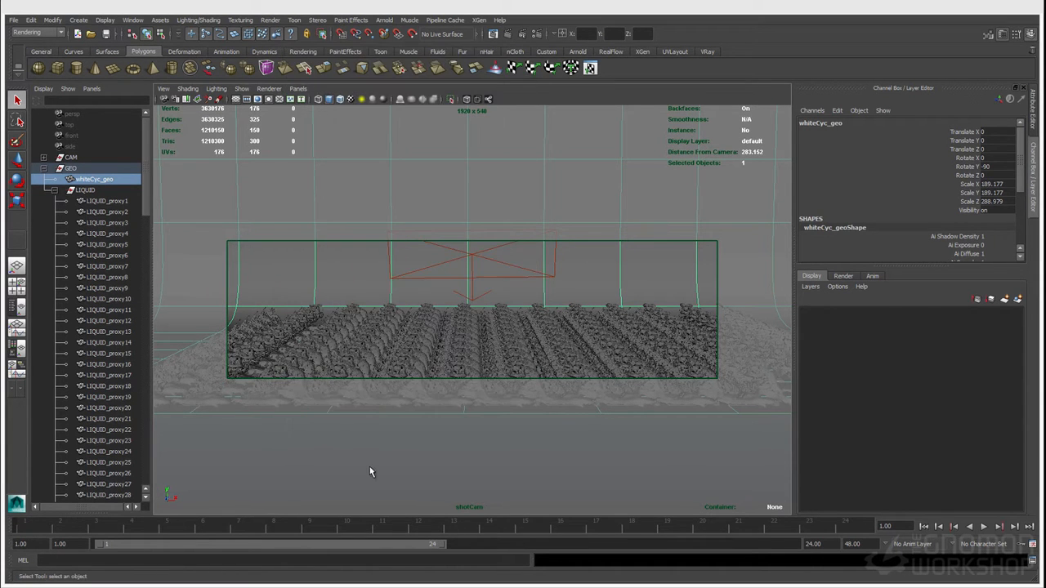
- Save the scene and select one proxy instance near the front of the grid in the shotCam view
left_click(13, 19)
left_click(27, 68)
left_click(515, 359)
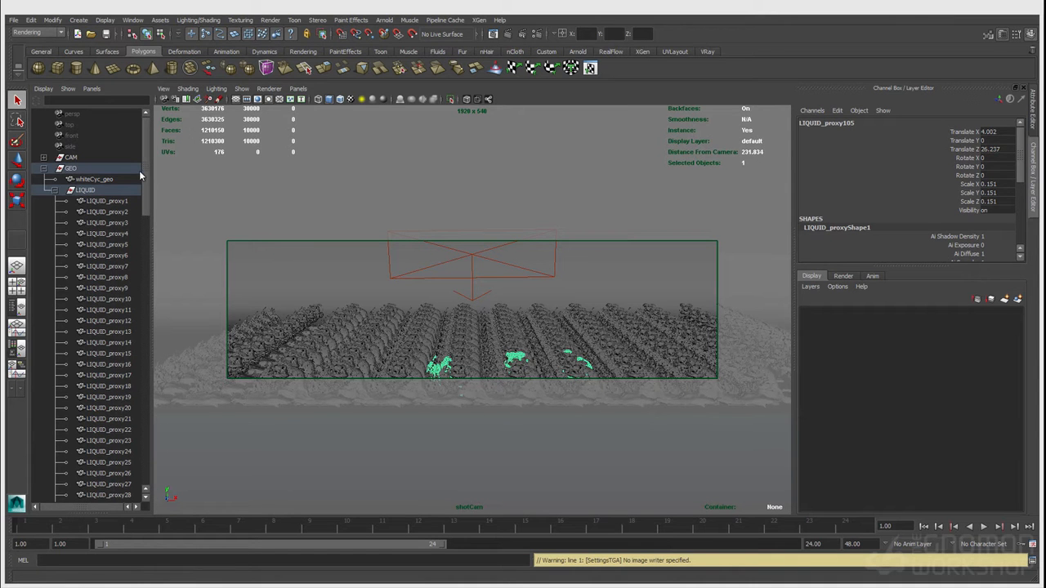
- Render the shotCam view with V-Ray and enlarge the frame buffer window to show the whole image
left_click_drag(174, 171, 387, 133)
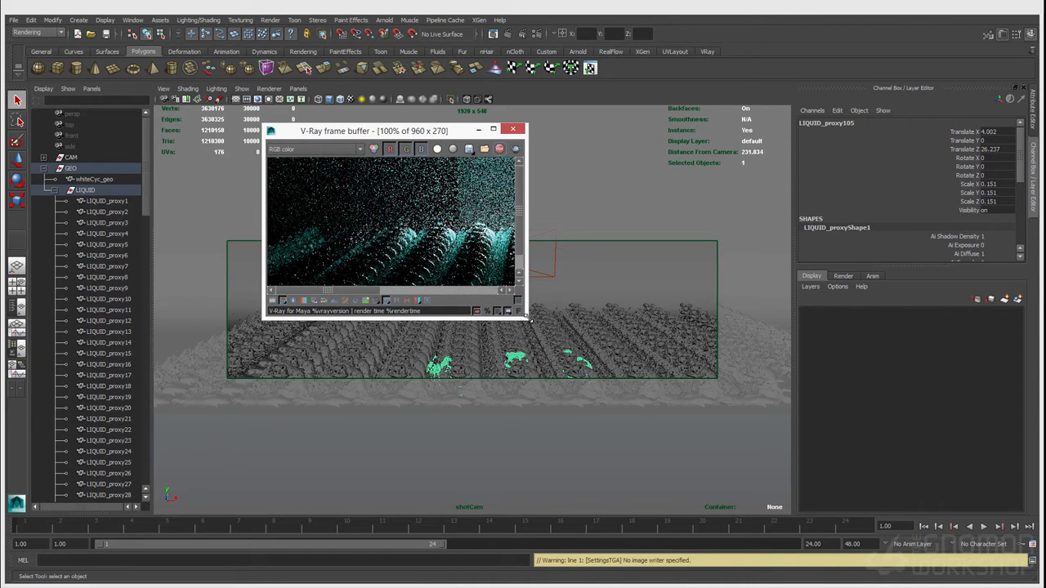
left_click_drag(527, 320, 901, 481)
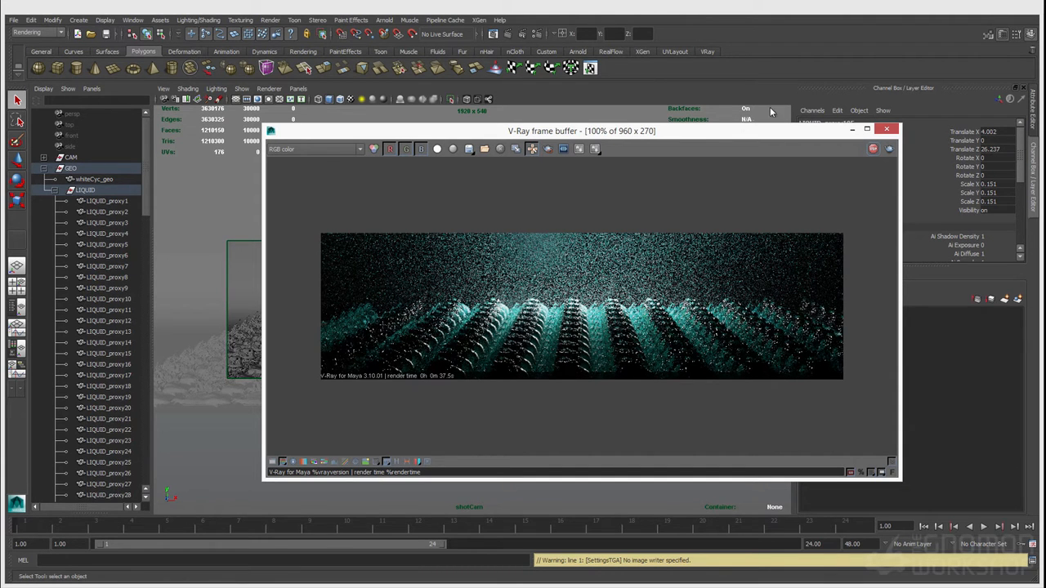
- Close the frame buffer and delete the instances LIQUID_proxy2 through LIQUID_proxy121, keeping only LIQUID_proxy1
left_click_drag(848, 141, 894, 129)
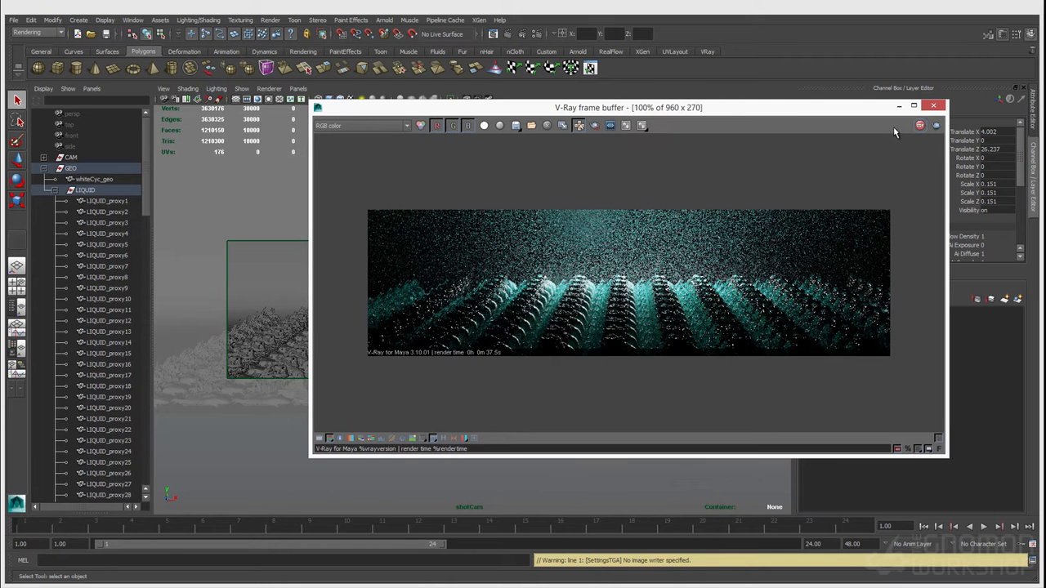
left_click(933, 105)
left_click(104, 212)
scroll(113, 336, "down", 3)
scroll(114, 345, "down", 15)
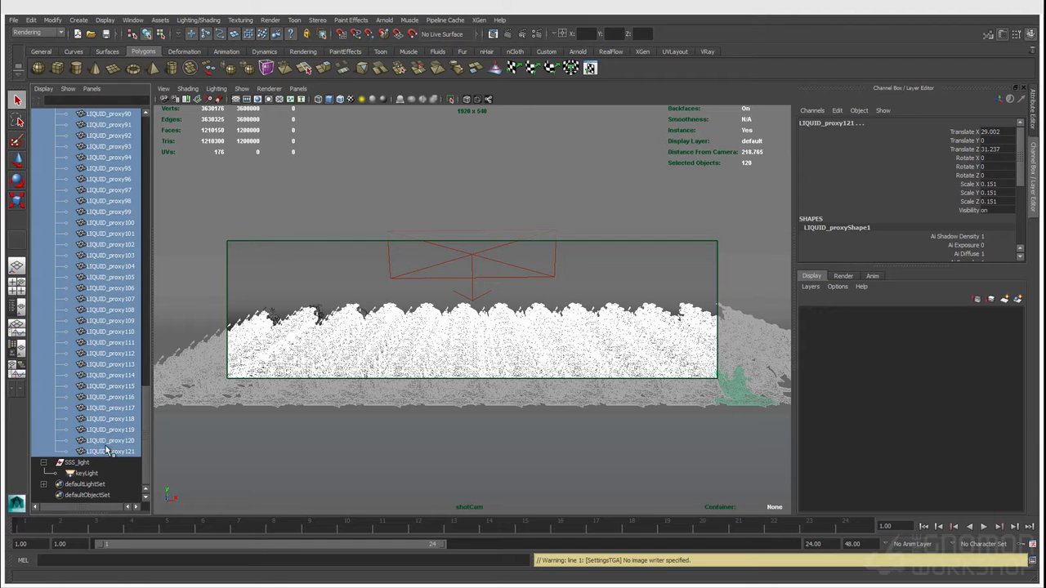
key("Delete")
- Reset the X, Y and Z translation of LIQUID_proxy1 to 0
left_click(106, 200)
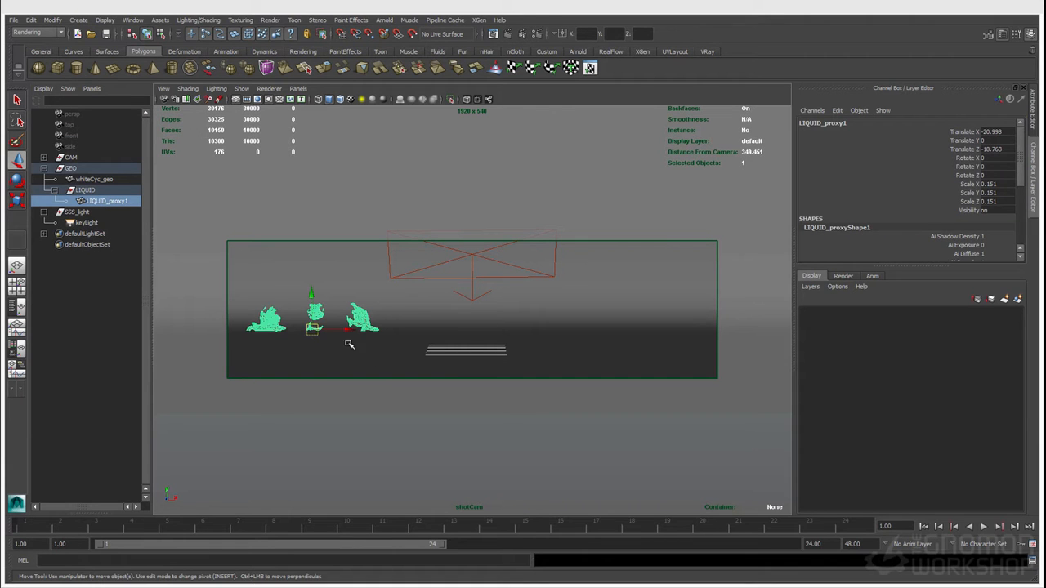
left_click_drag(991, 131, 998, 149)
type("0")
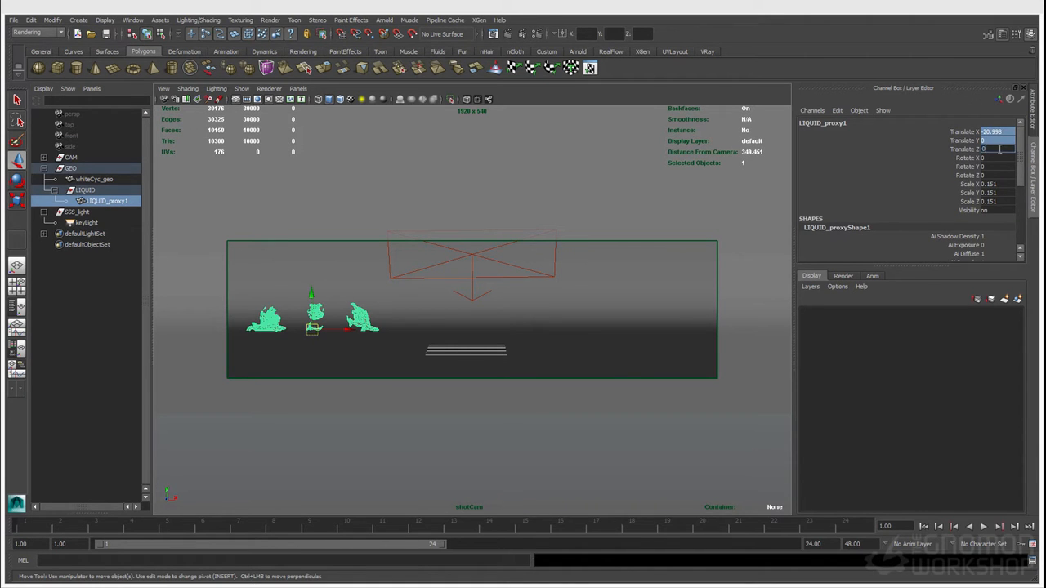
key("Return")
- Set the X, Y and Z scale of the LIQUID group to 1
left_click(87, 190)
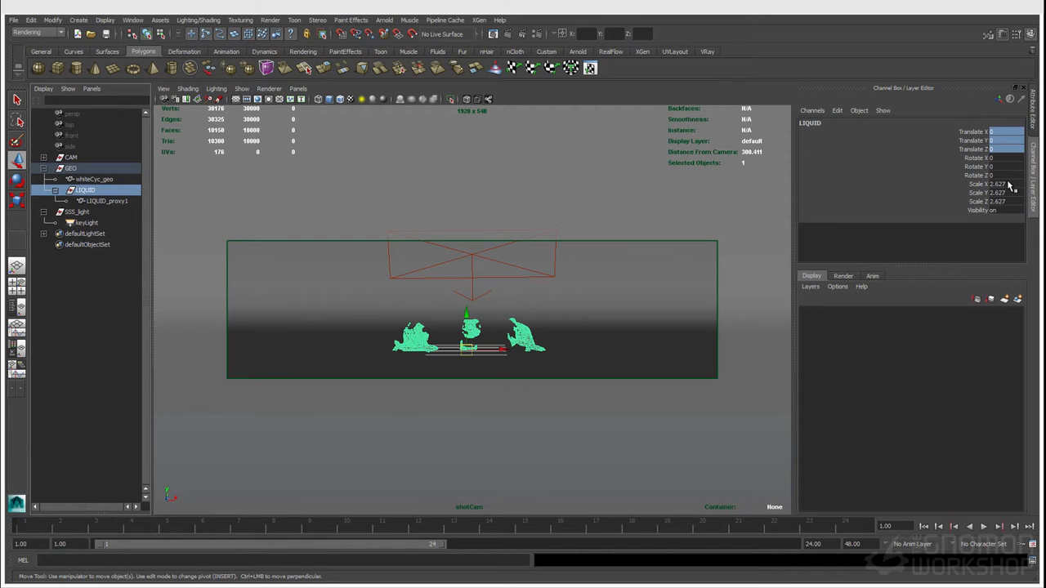
left_click_drag(1005, 183, 989, 202)
type("1")
key("Return")
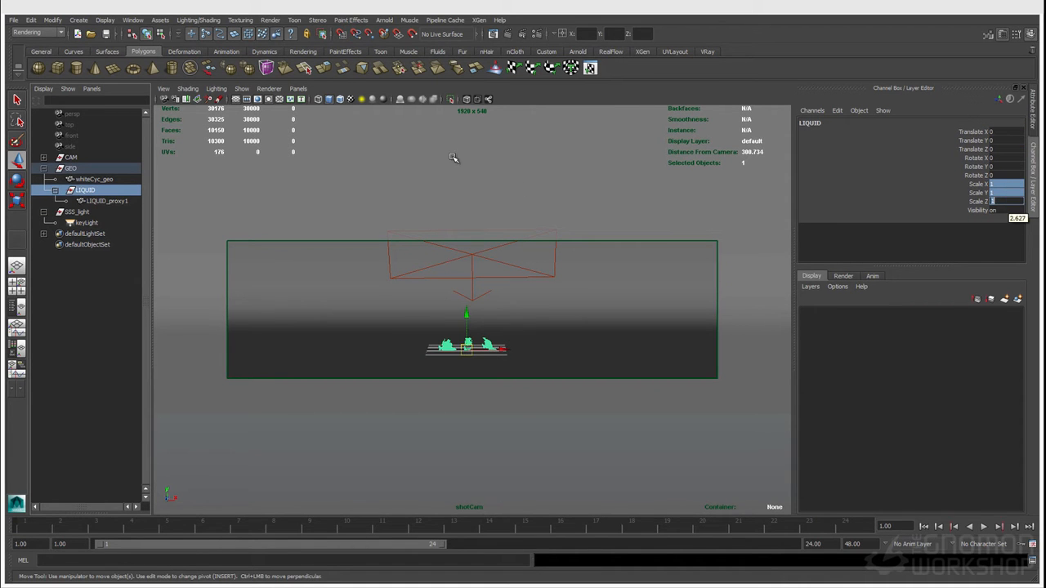
- Scale LIQUID_proxy1 uniformly to 0.4 on X, Y and Z
left_click(103, 201)
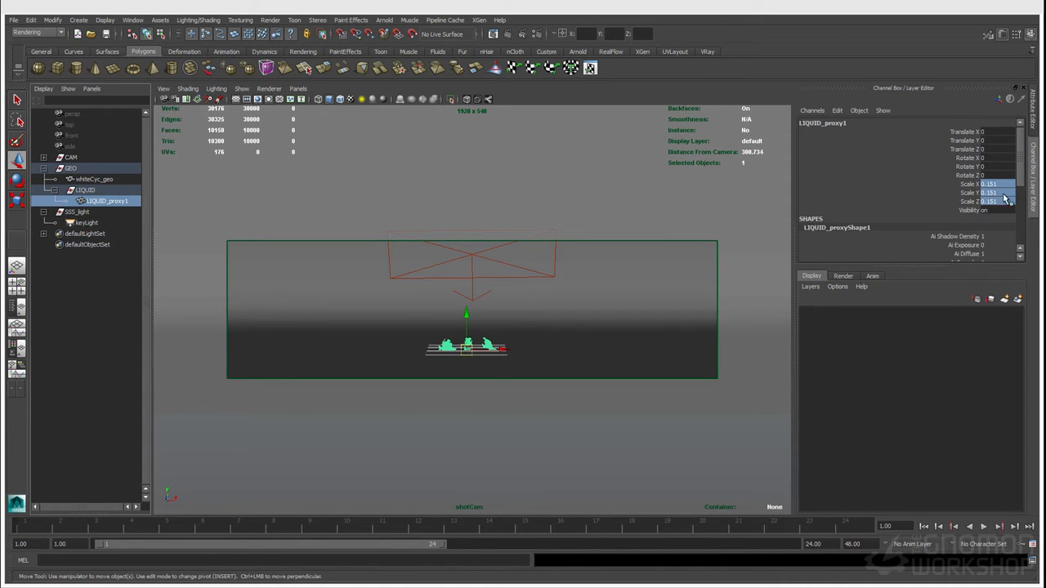
type("1")
key("Return")
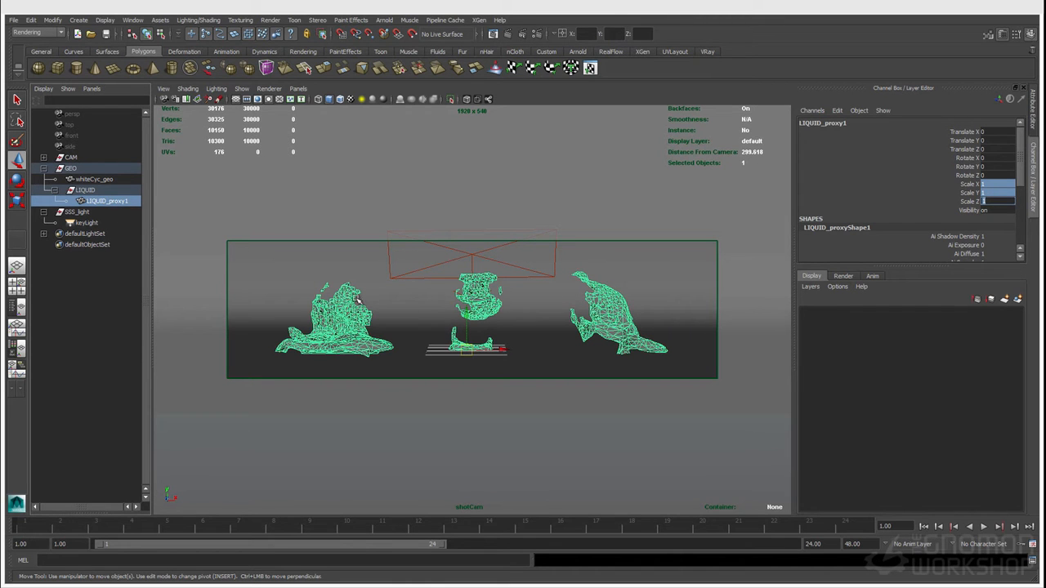
left_click_drag(968, 184, 969, 201)
middle_click_drag(500, 277, 490, 276)
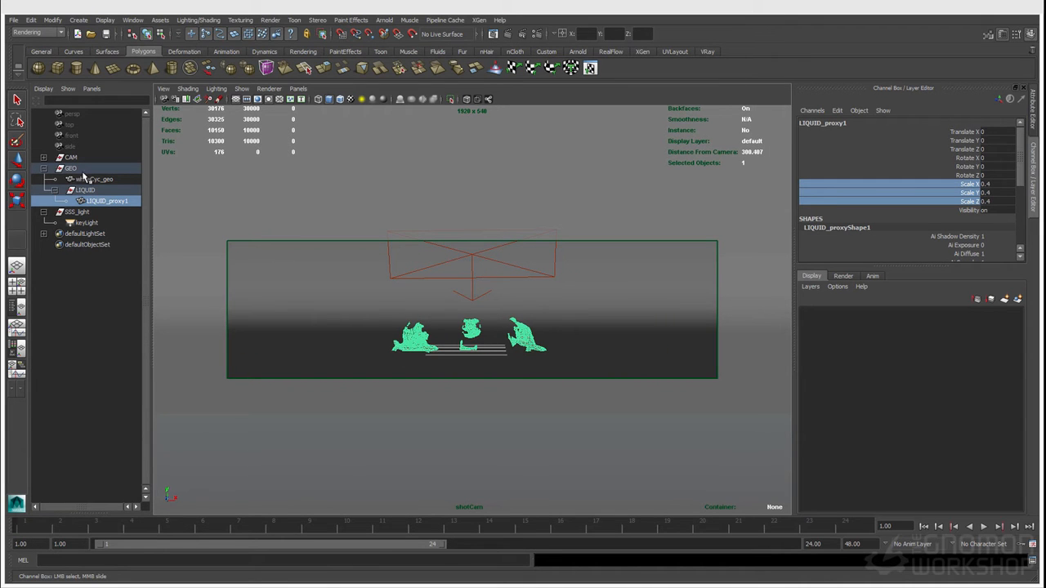
- Launch the spPaint3d script with its MEL command and place its window beside the outliner
left_click(118, 563)
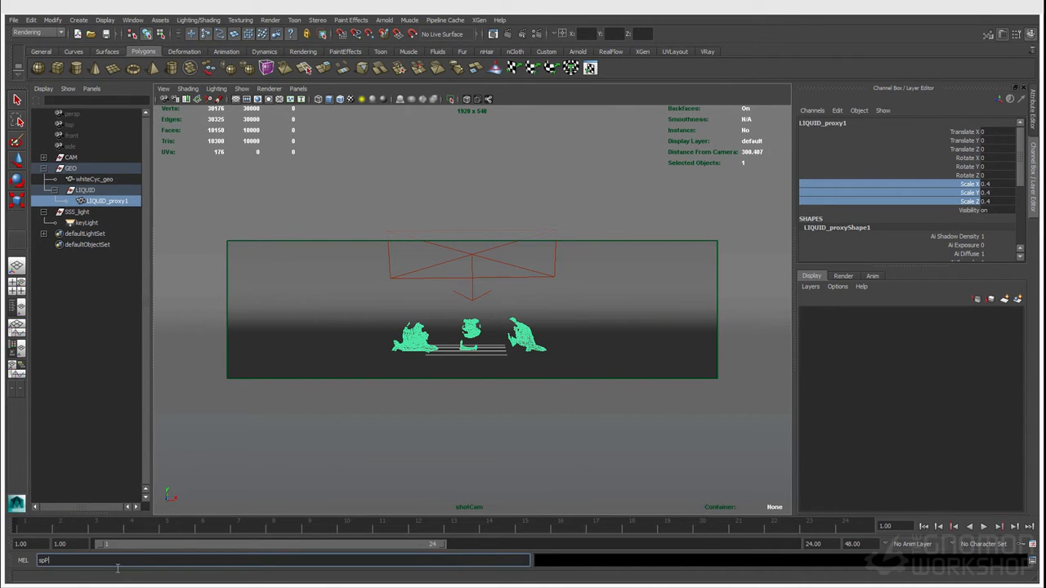
key("Return")
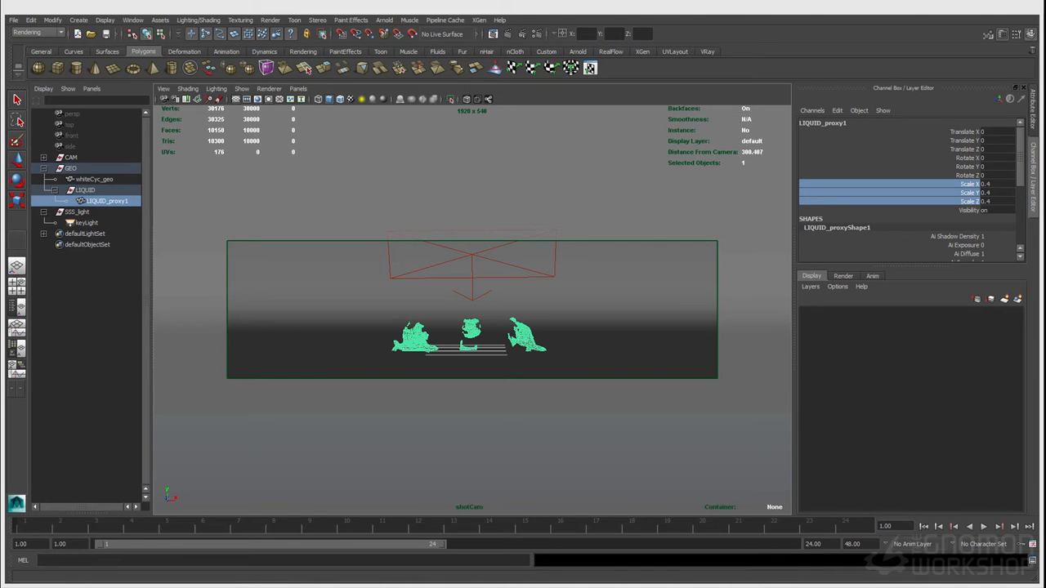
left_click_drag(135, 131, 234, 104)
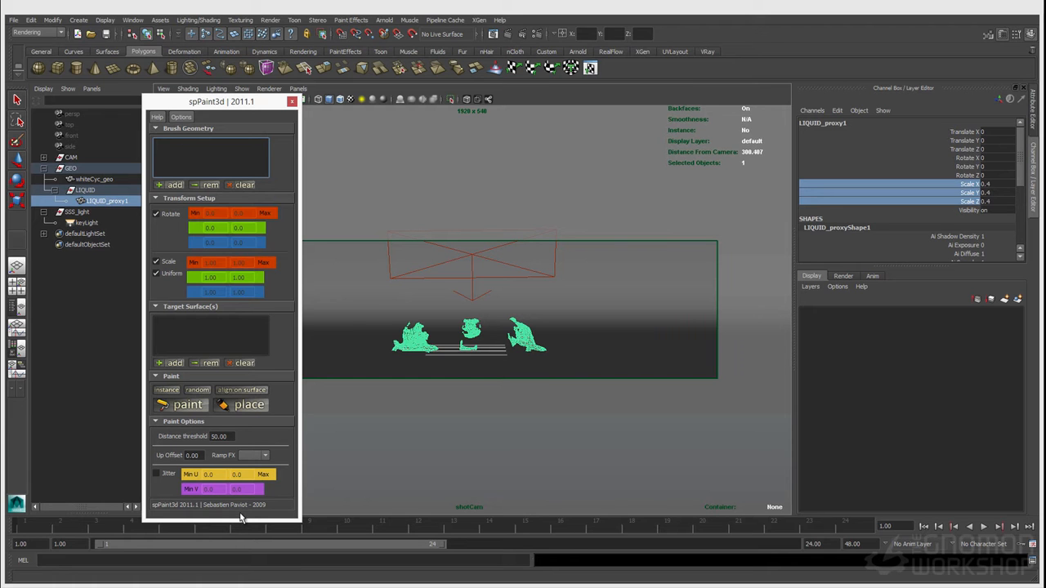
left_click_drag(207, 102, 226, 114)
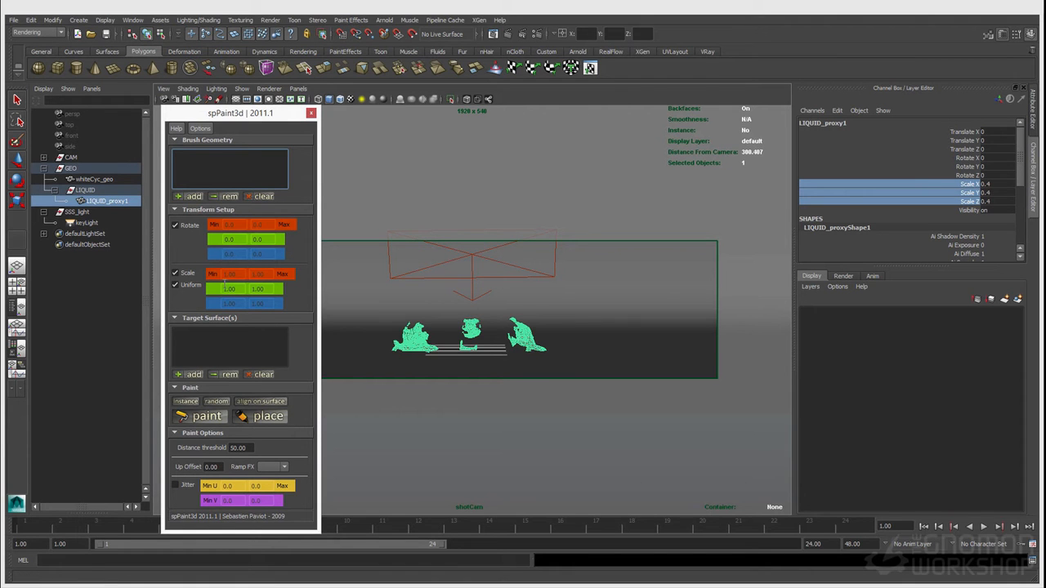
- Add whiteCyc_geo as the spPaint3d target surface and LIQUID_proxy1 as the brush geometry
left_click(338, 397)
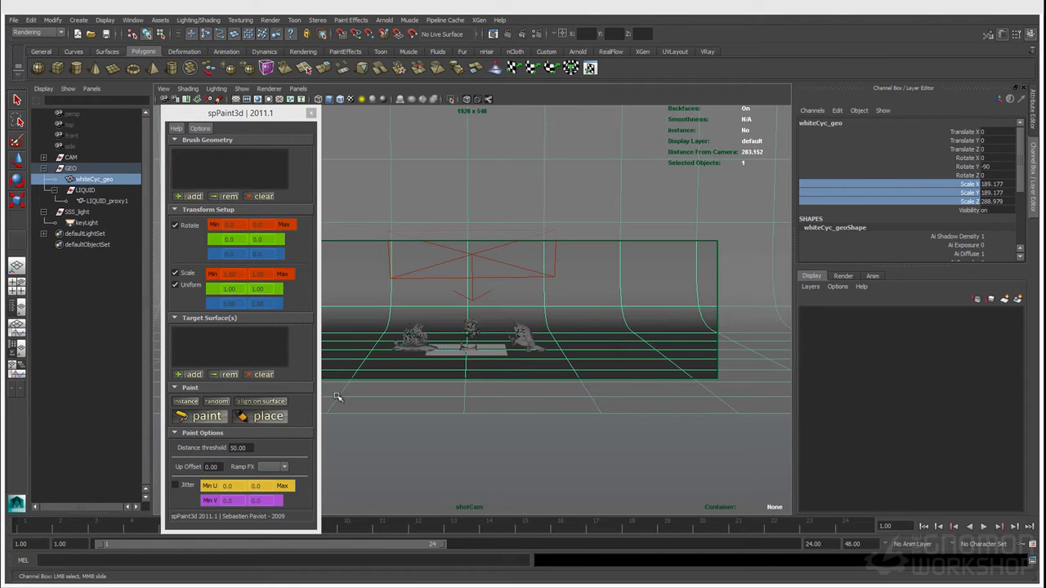
left_click(192, 375)
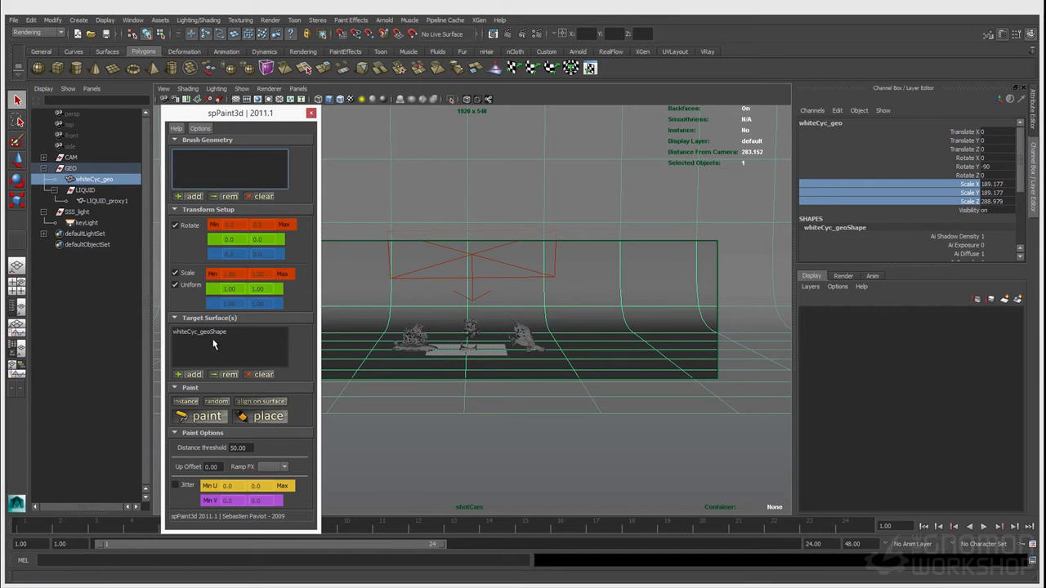
left_click(415, 335)
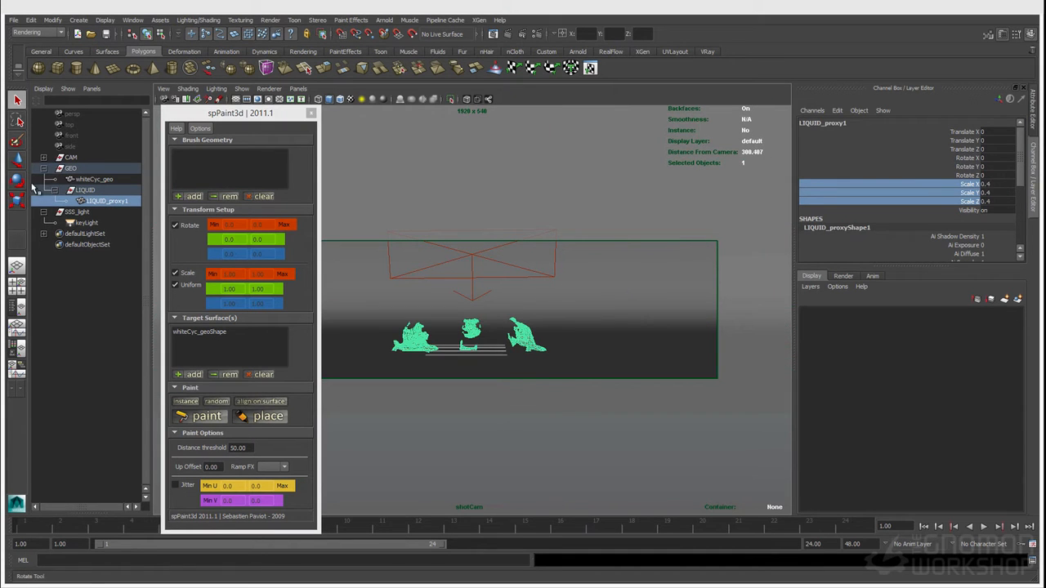
left_click(188, 197)
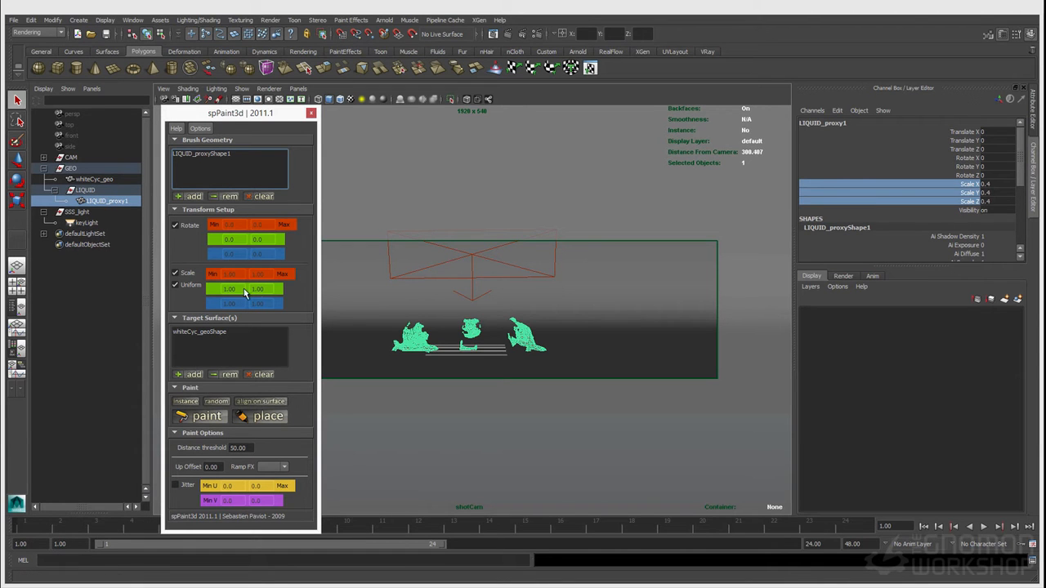
- Set the brush's maximum Y rotation to 360 and its uniform scale range to a minimum of 0.25 and a maximum of 0.5
left_click(268, 240)
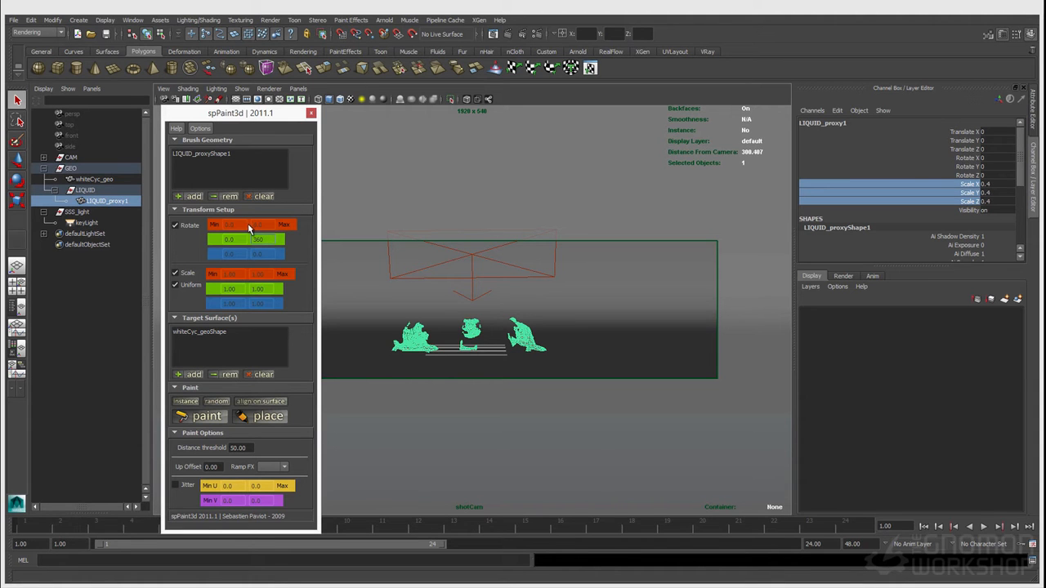
left_click(237, 276)
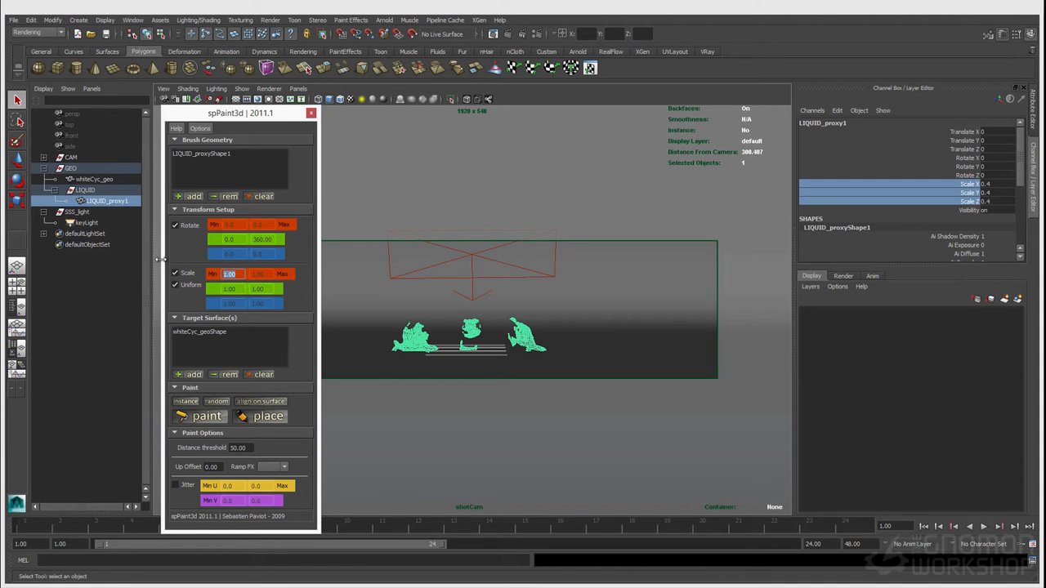
type(".25")
key("Tab")
type(".5")
key("Tab")
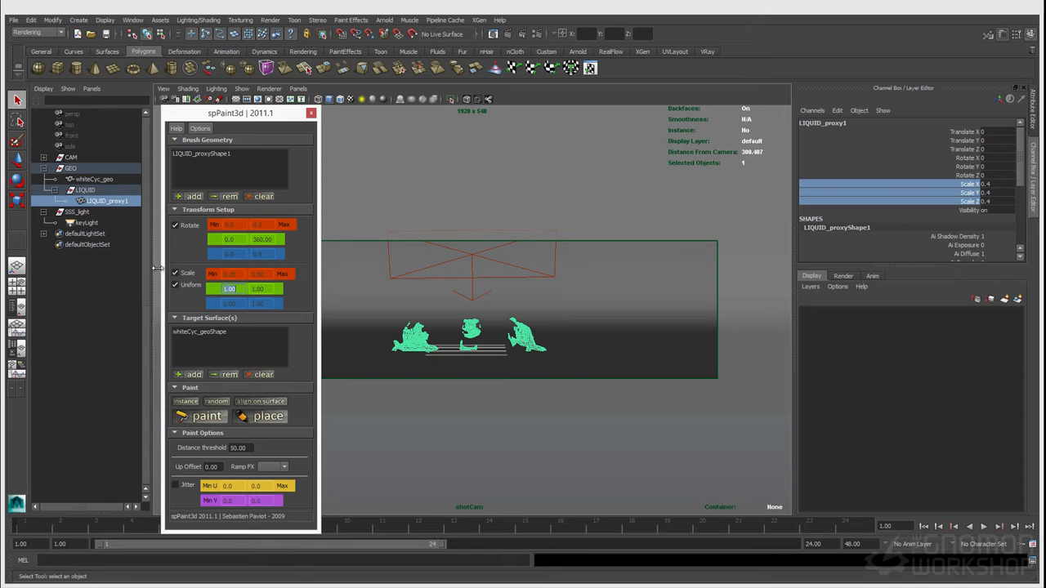
- Paint proxy instances across the floor and back wall of whiteCyc_geo with a distance threshold of 5, and close spPaint3d
left_click(205, 416)
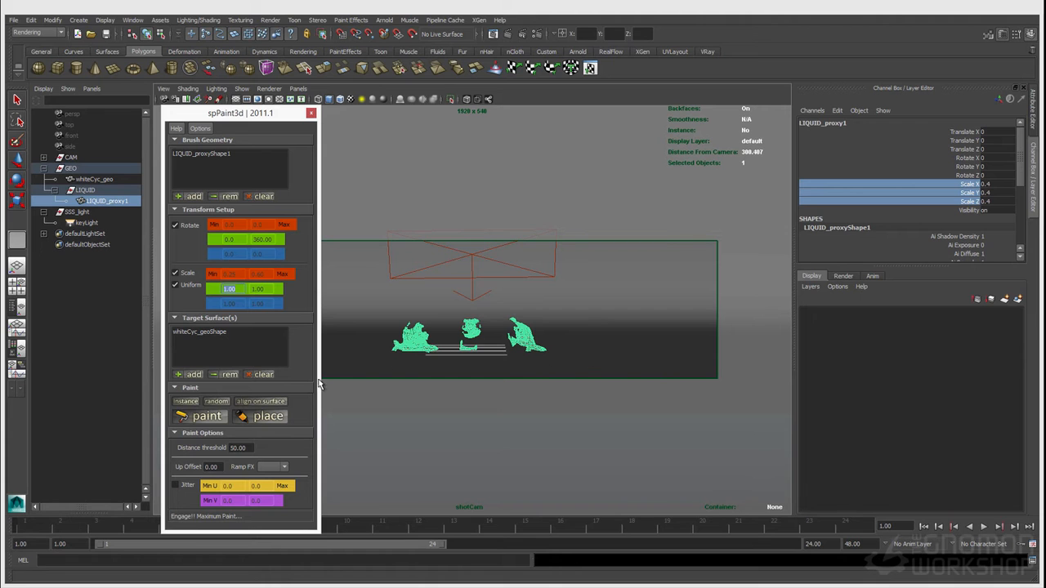
left_click(242, 448)
type("5")
mouse_move(540, 356)
left_mouse_down()
mouse_move(417, 352)
mouse_move(455, 379)
mouse_move(491, 366)
left_mouse_up()
mouse_move(592, 359)
left_mouse_down()
mouse_move(693, 361)
mouse_move(384, 323)
mouse_move(347, 362)
left_mouse_up()
mouse_move(459, 367)
left_mouse_down()
mouse_move(604, 373)
mouse_move(442, 348)
left_mouse_up()
mouse_move(397, 287)
left_mouse_down()
mouse_move(643, 272)
mouse_move(655, 305)
left_mouse_up()
mouse_move(347, 294)
left_mouse_down()
mouse_move(337, 260)
mouse_move(413, 247)
mouse_move(655, 302)
left_mouse_up()
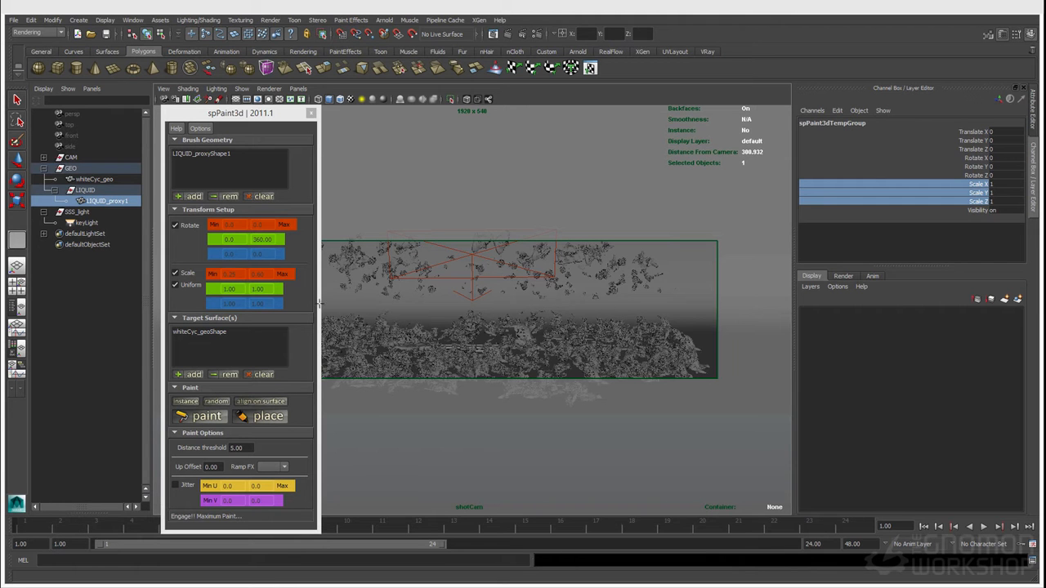
key("q")
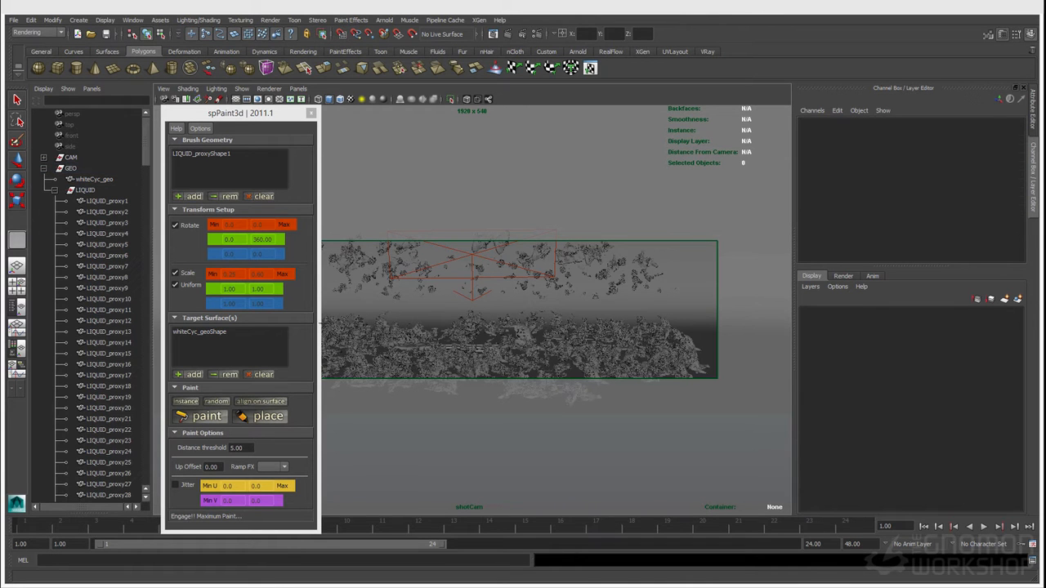
left_click(314, 112)
- Examine the painted LIQUID_proxy instances in the outliner from first to last, and collapse the LIQUID group
left_click(98, 200)
scroll(93, 280, "down", 20)
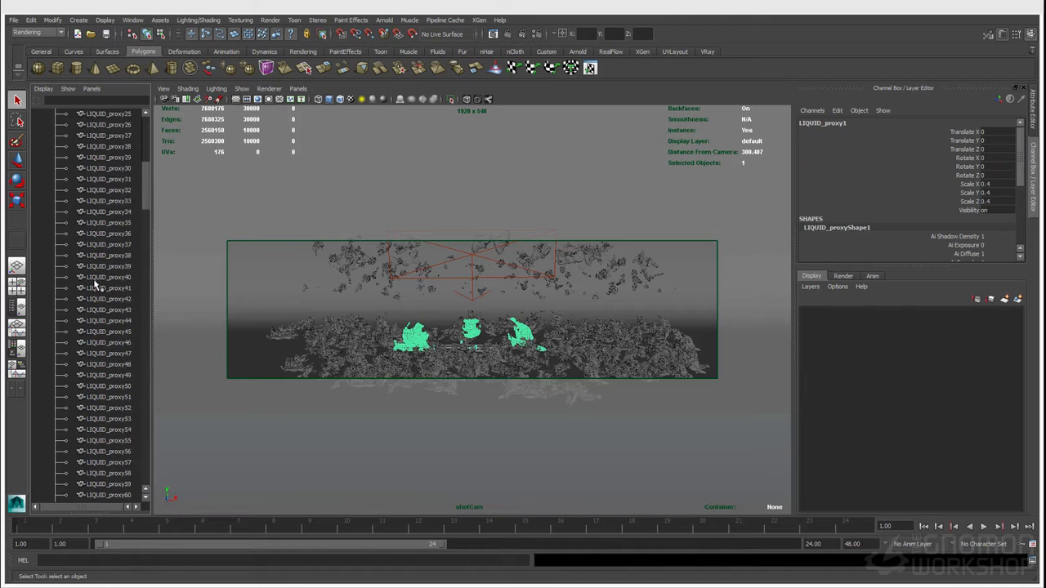
scroll(93, 280, "down", 10)
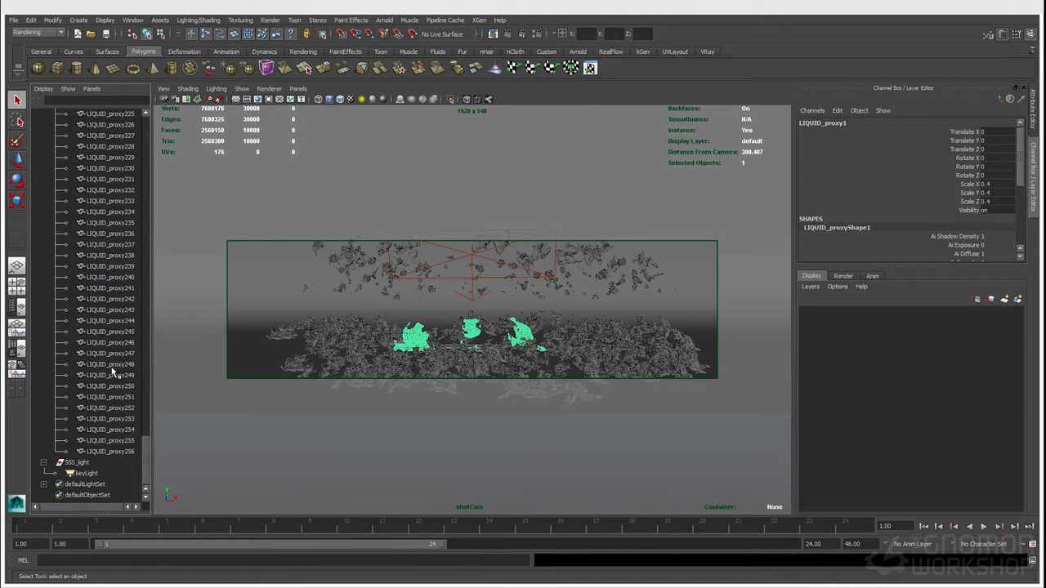
left_click(109, 464)
scroll(112, 454, "up", 15)
scroll(110, 449, "up", 20)
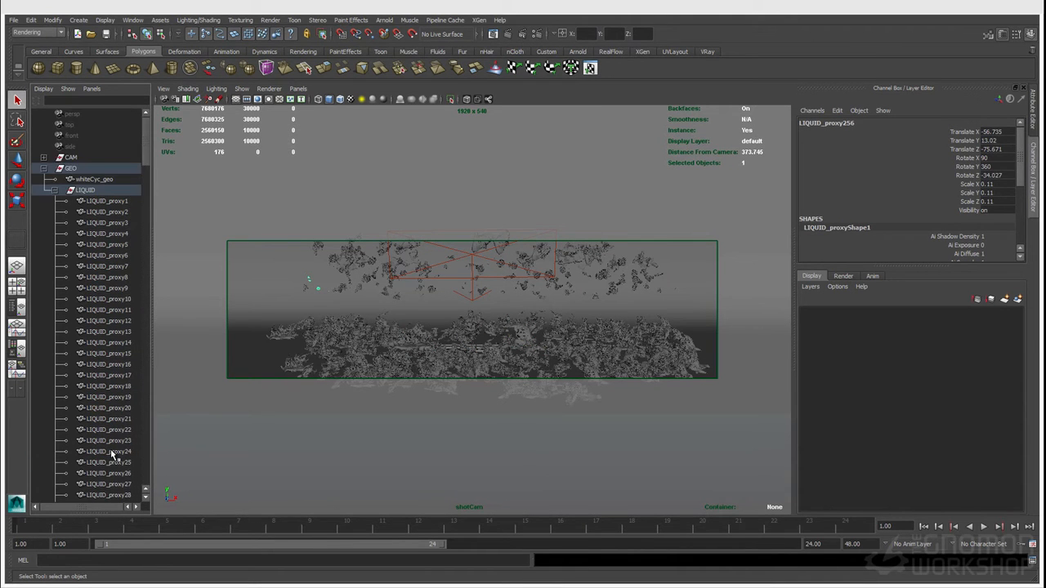
left_click(54, 191)
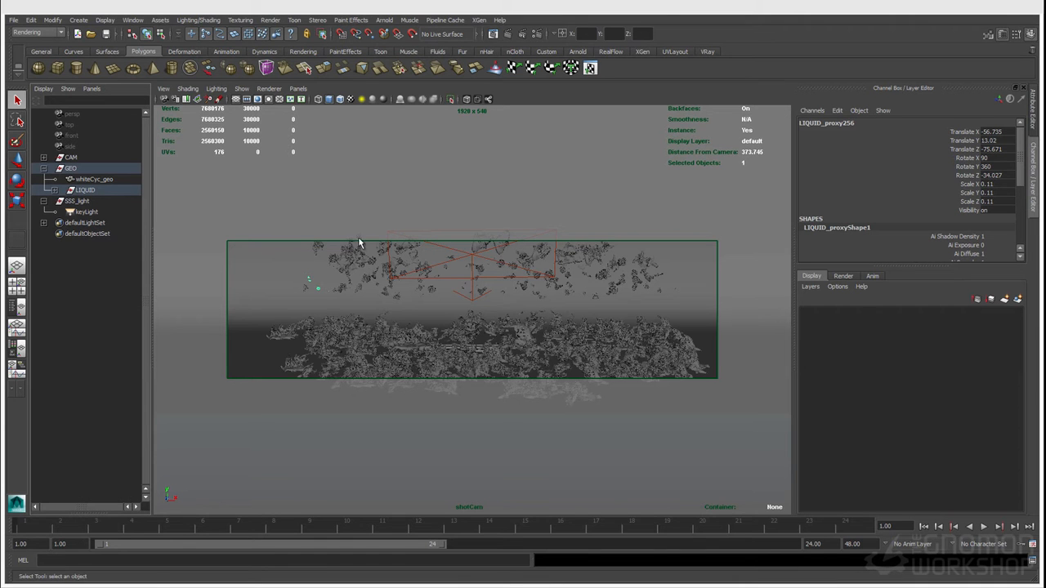
- Select the keyLight, render the shotCam view with V-Ray and enlarge the frame buffer to show the whole image
left_click(355, 302)
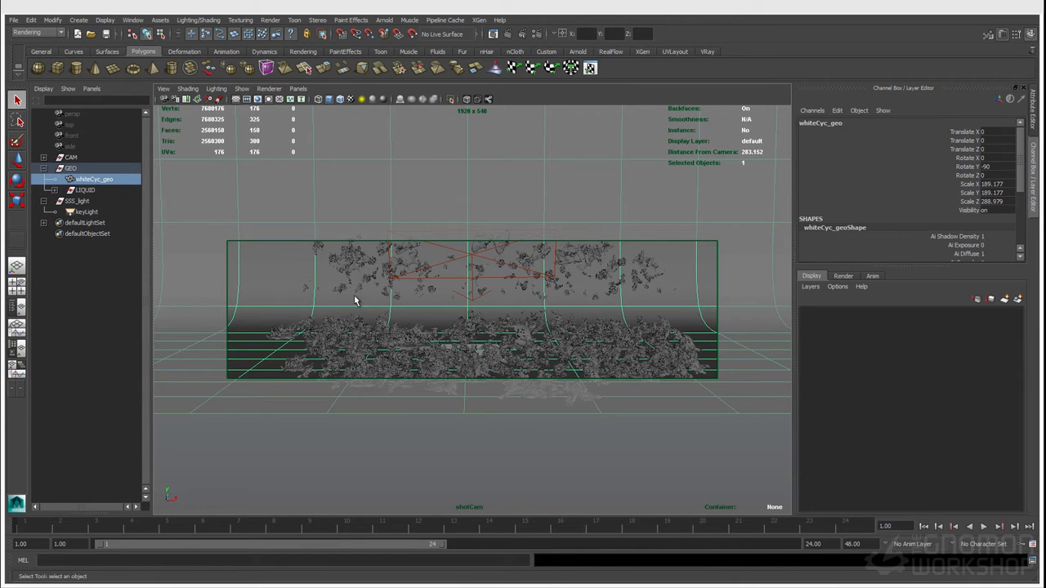
left_click(450, 275)
left_click(523, 35)
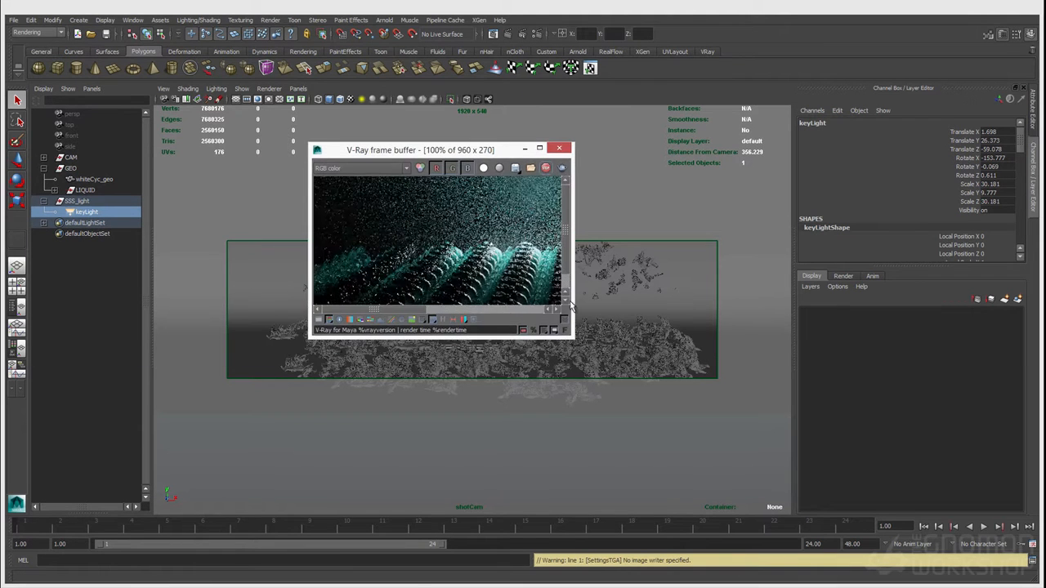
left_click_drag(572, 343, 918, 502)
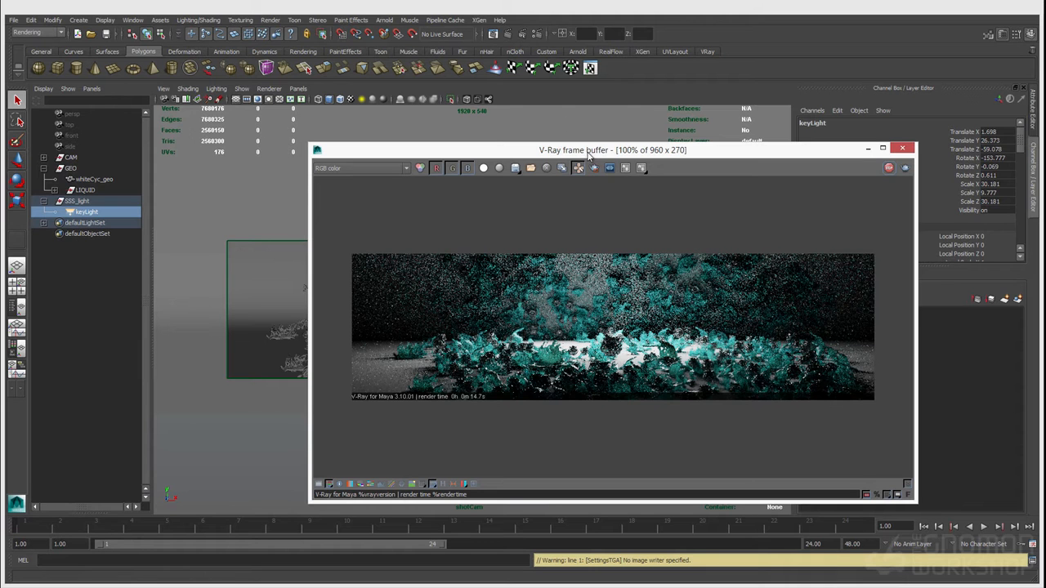
left_click_drag(588, 150, 528, 144)
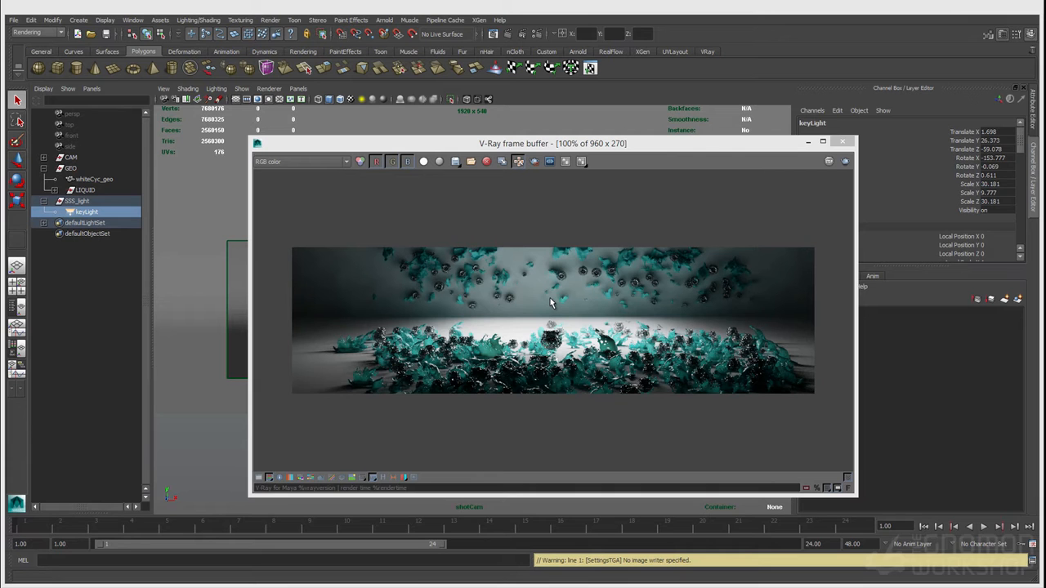
- View the sampleRate channel of the render in the frame buffer and switch back to RGB color
left_click(330, 162)
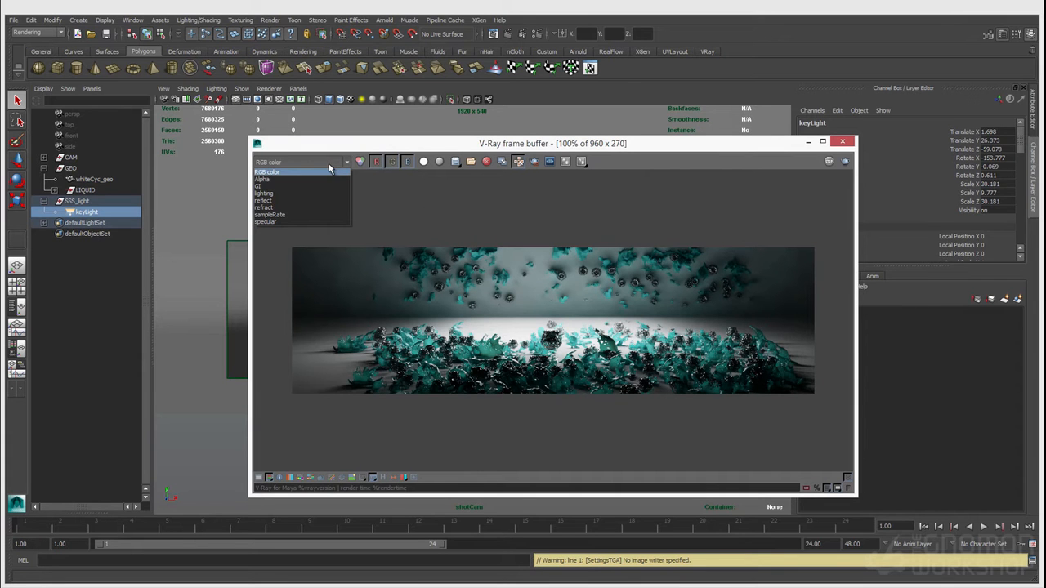
left_click(309, 214)
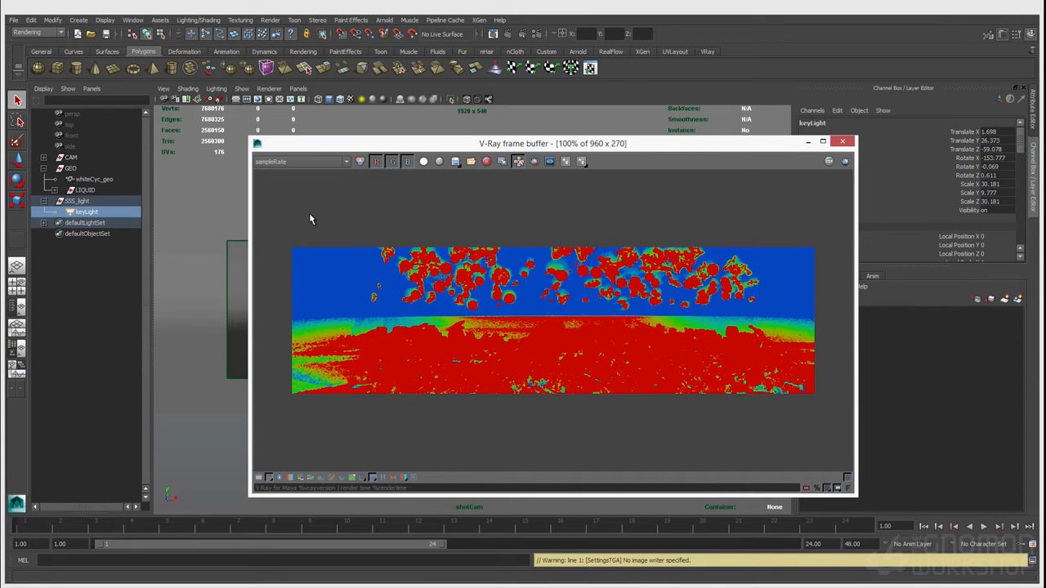
left_click(299, 163)
left_click(295, 167)
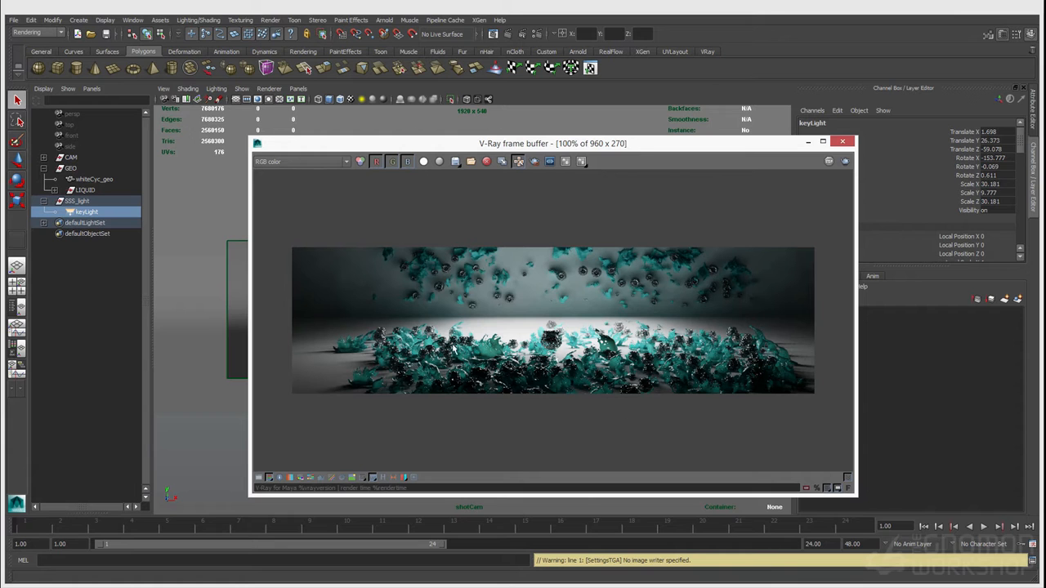
- Review the V-Ray image sampler's adaptive max subdivs setting, and close the render settings and the frame buffer
left_click(536, 34)
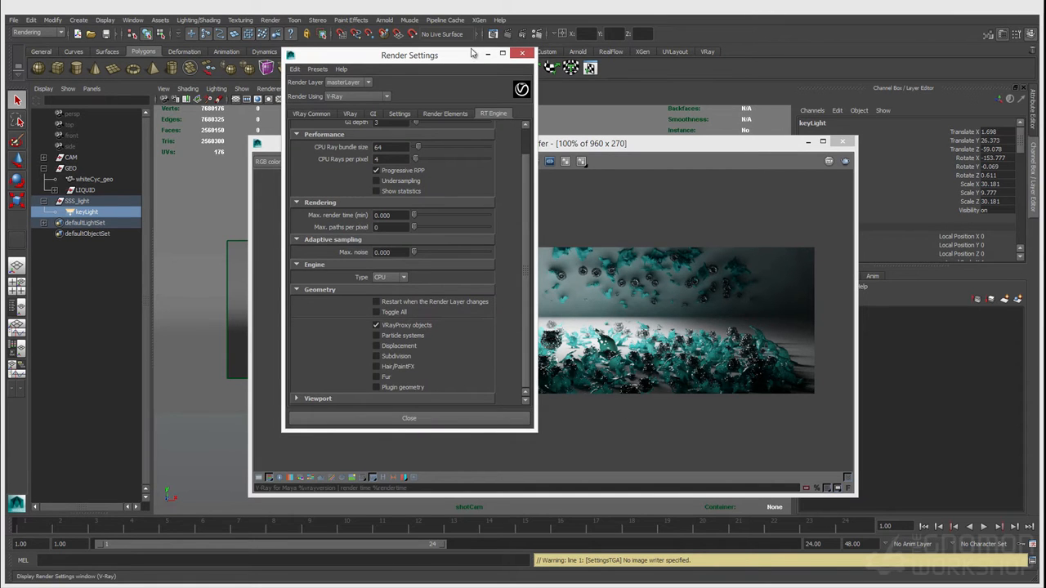
left_click(351, 114)
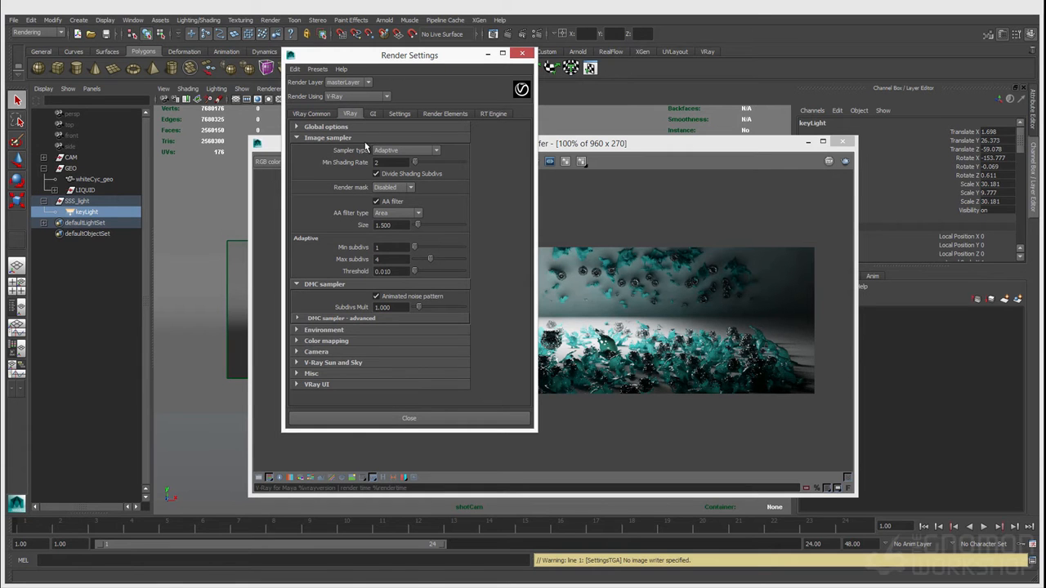
left_click(398, 260)
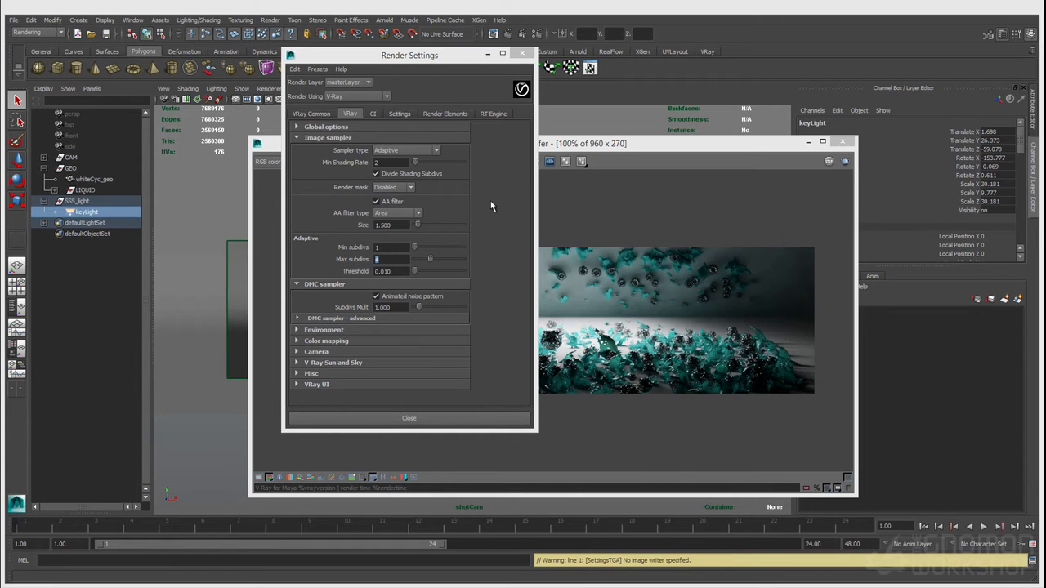
left_click_drag(438, 58, 349, 101)
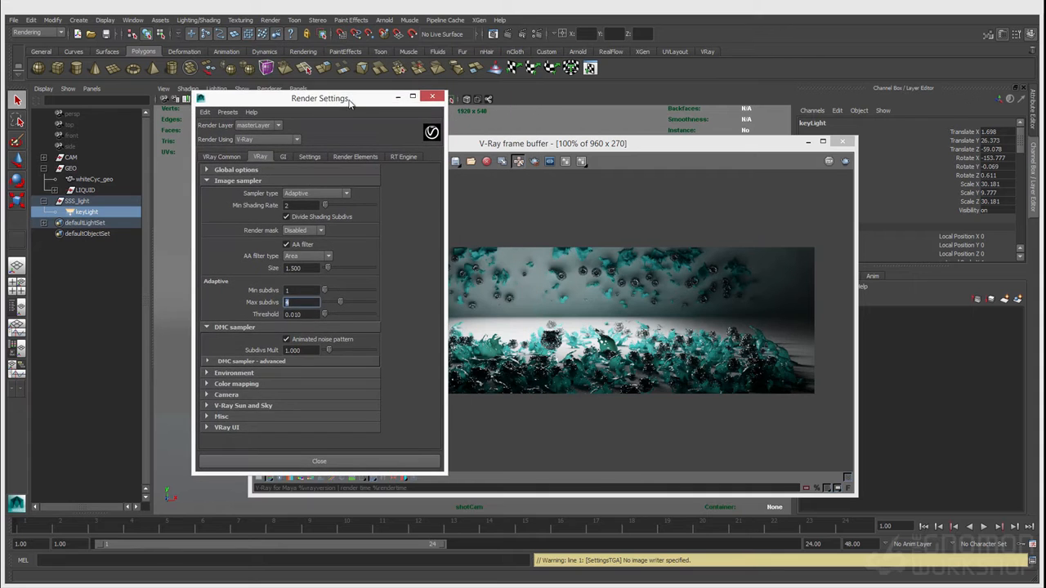
left_click(432, 97)
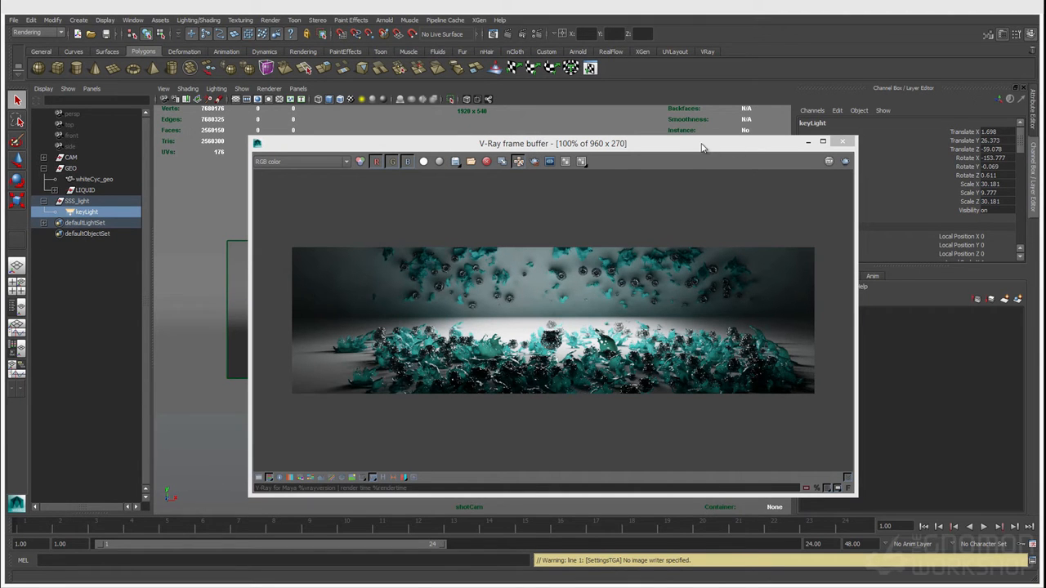
left_click_drag(686, 151, 653, 152)
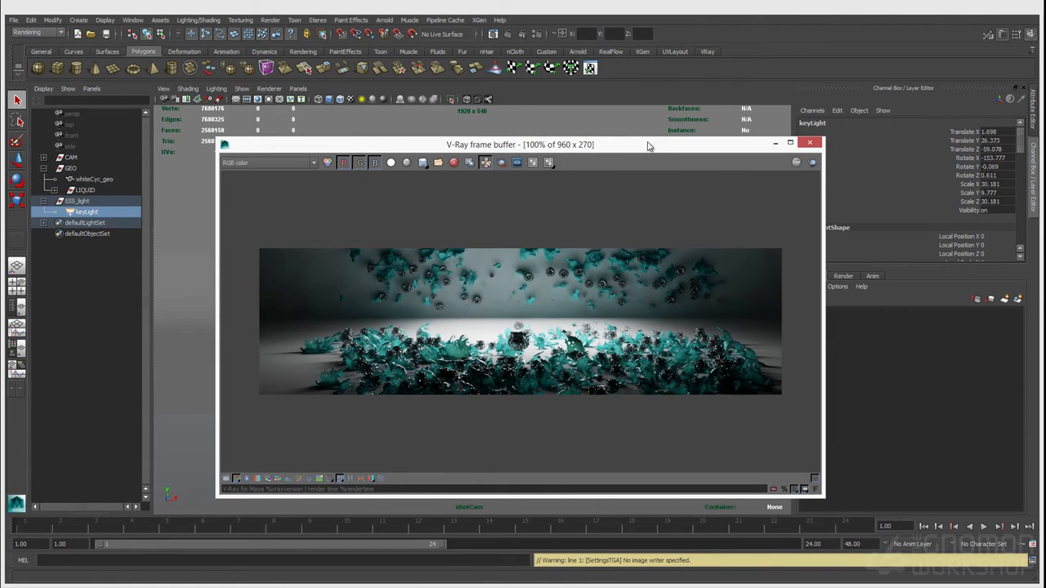
left_click(809, 143)
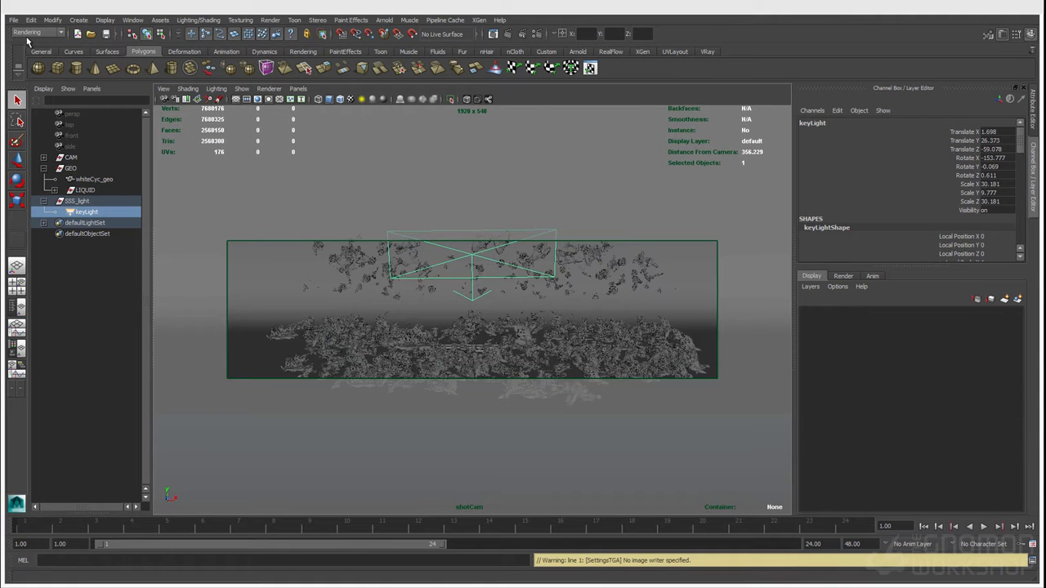
- Save the scene under the new name ch_proxy_instancedd.mb in the project's scenes folder
left_click(13, 22)
left_click(32, 61)
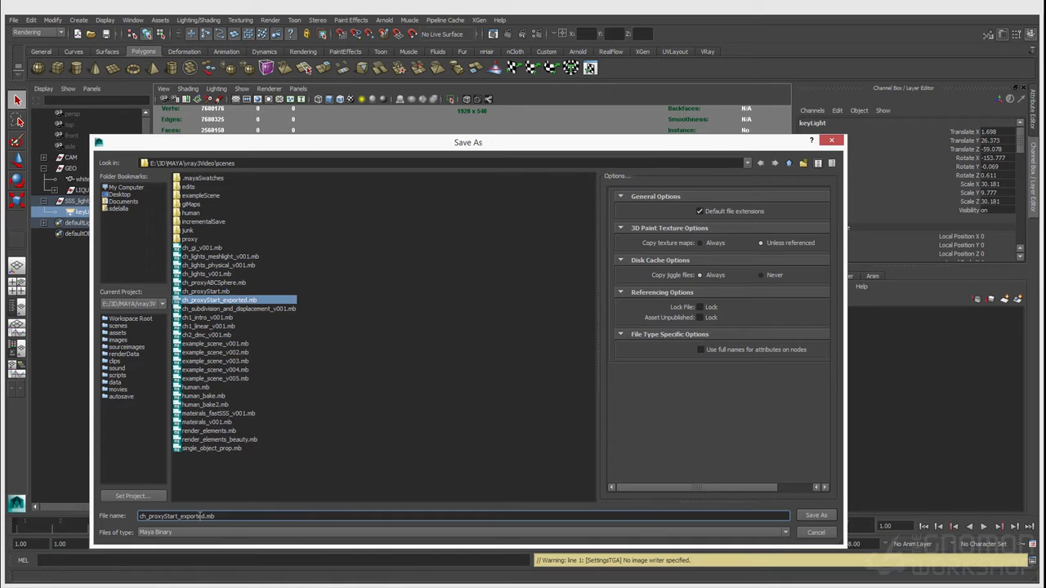
left_click_drag(202, 516, 166, 516)
type("_instanc")
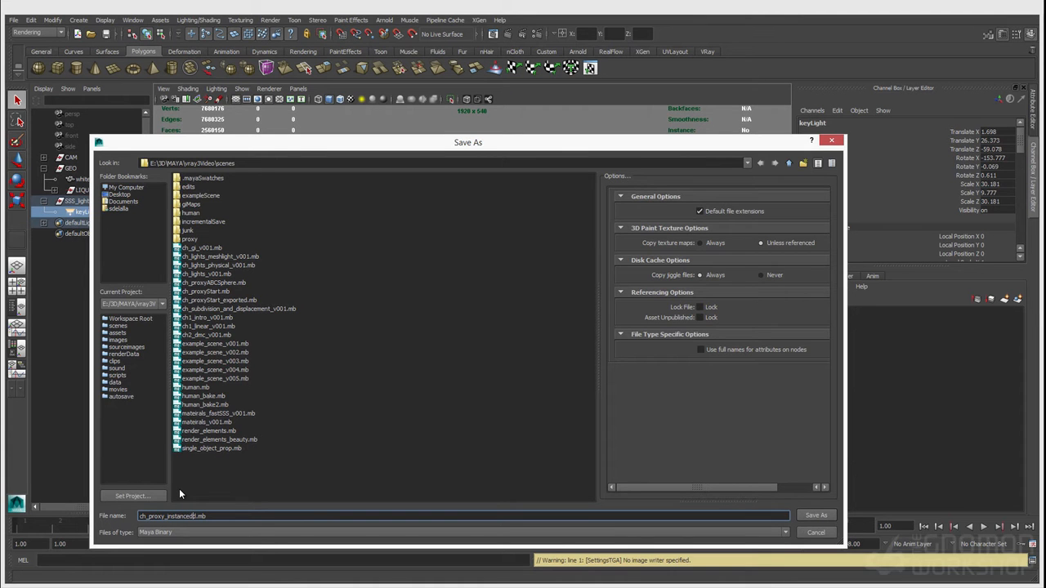
key("Return")
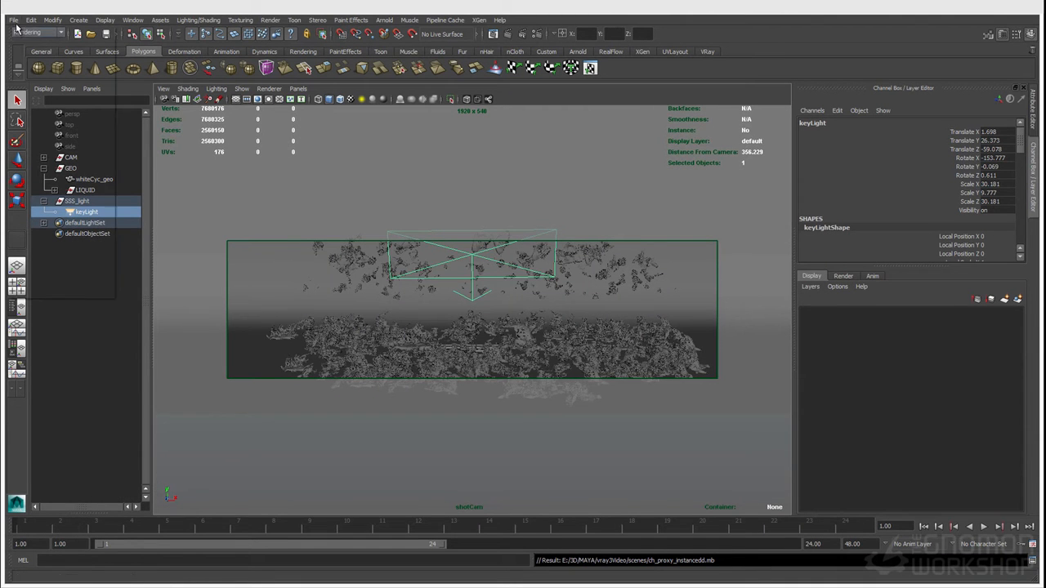
- Open the scene ch_proxyABCSphere.mb and show the outliner beside the perspective view
left_click(13, 20)
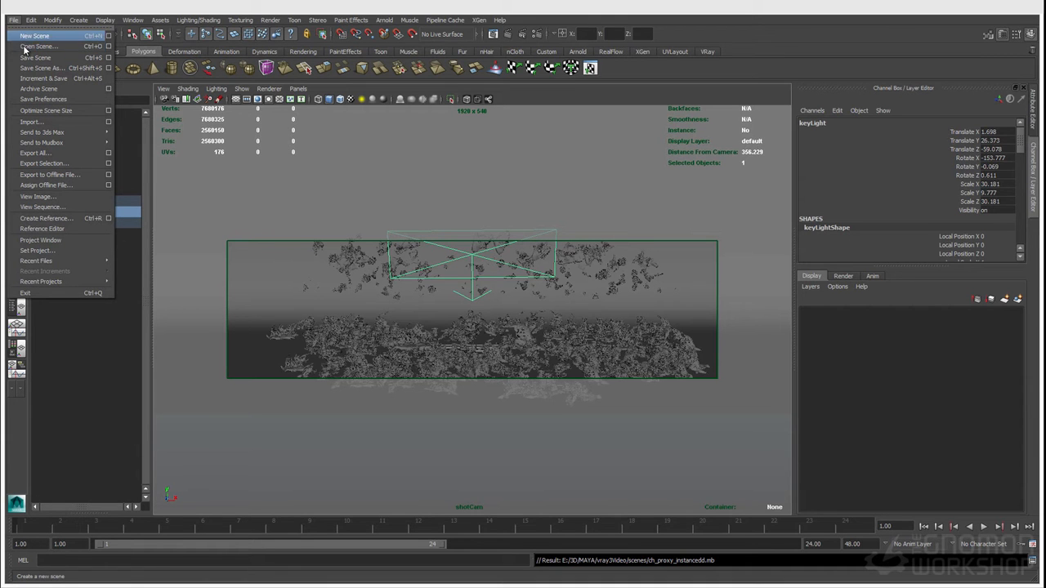
left_click(25, 47)
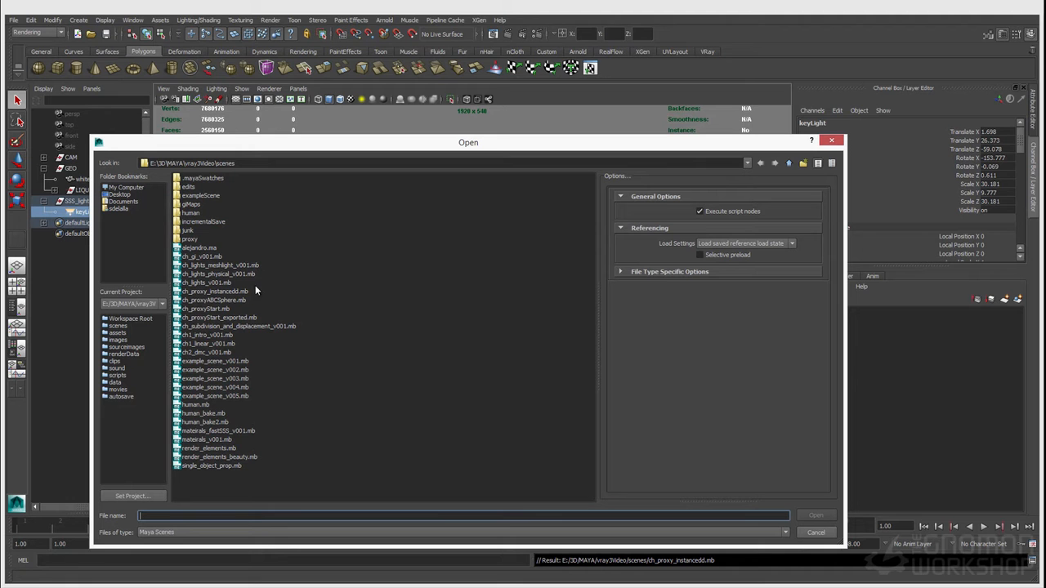
left_click(231, 304)
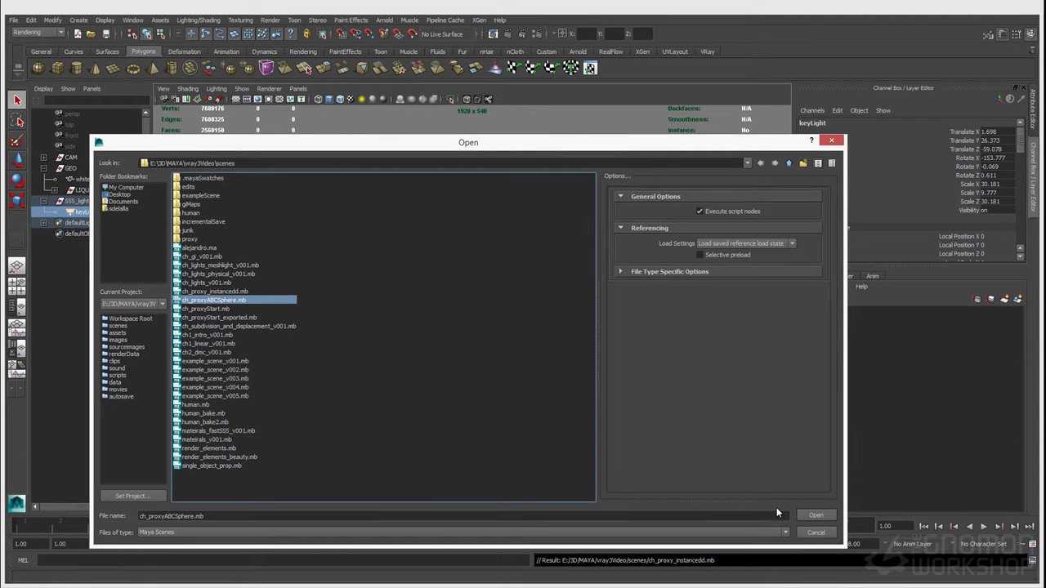
left_click(812, 516)
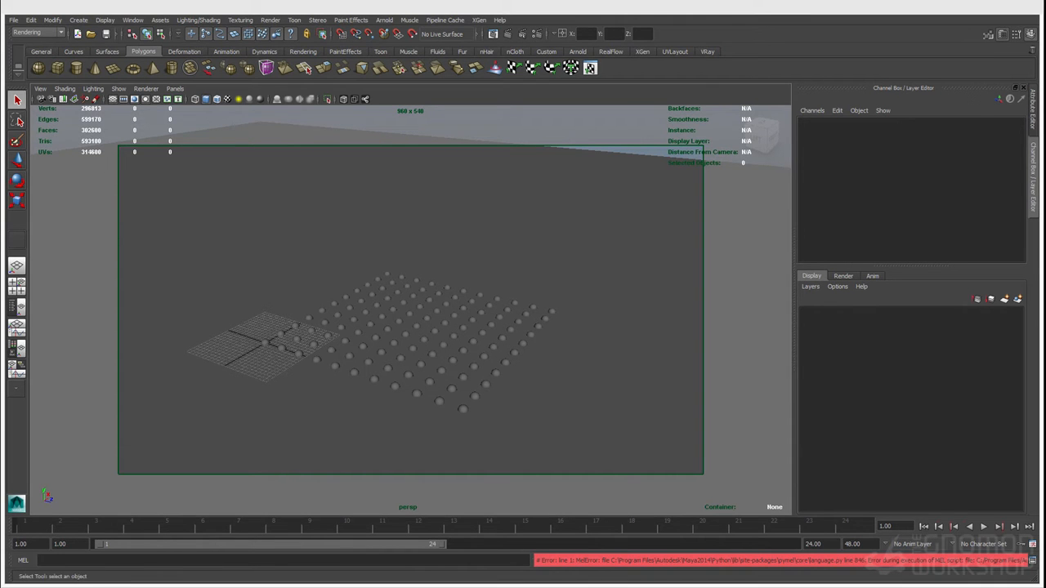
left_click(17, 307)
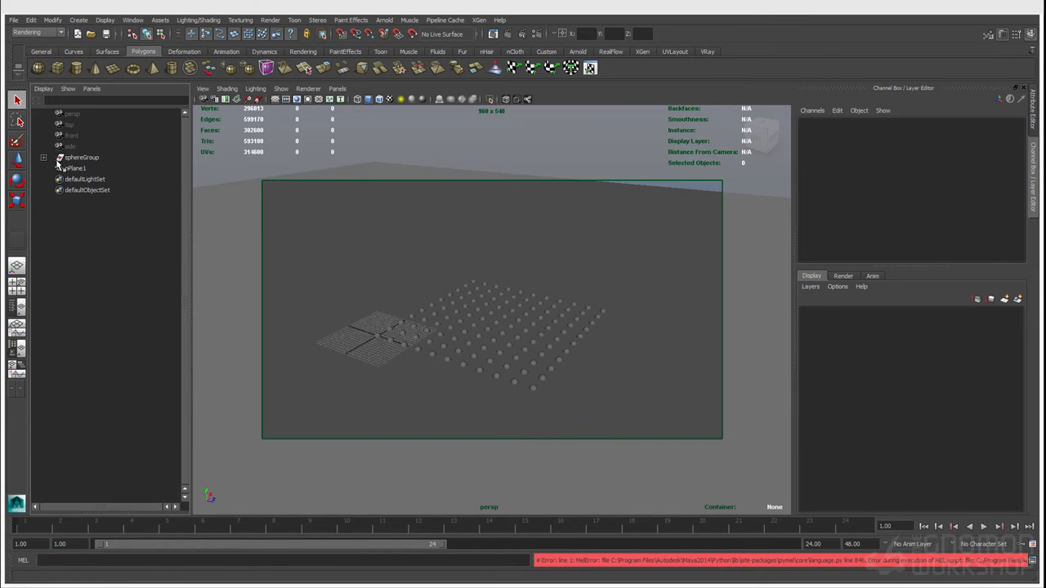
- Expand sphereGroup and frame pSphere1 in the perspective view to inspect its geometry
left_click(44, 157)
left_click(78, 157)
left_click(82, 168)
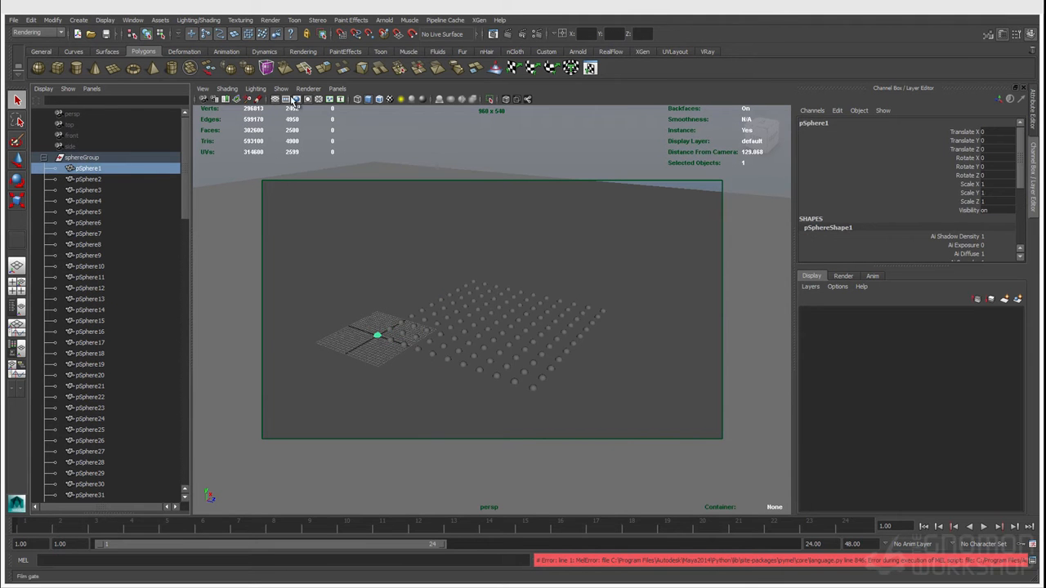
left_click(344, 89)
mouse_move(384, 99)
left_click(429, 99)
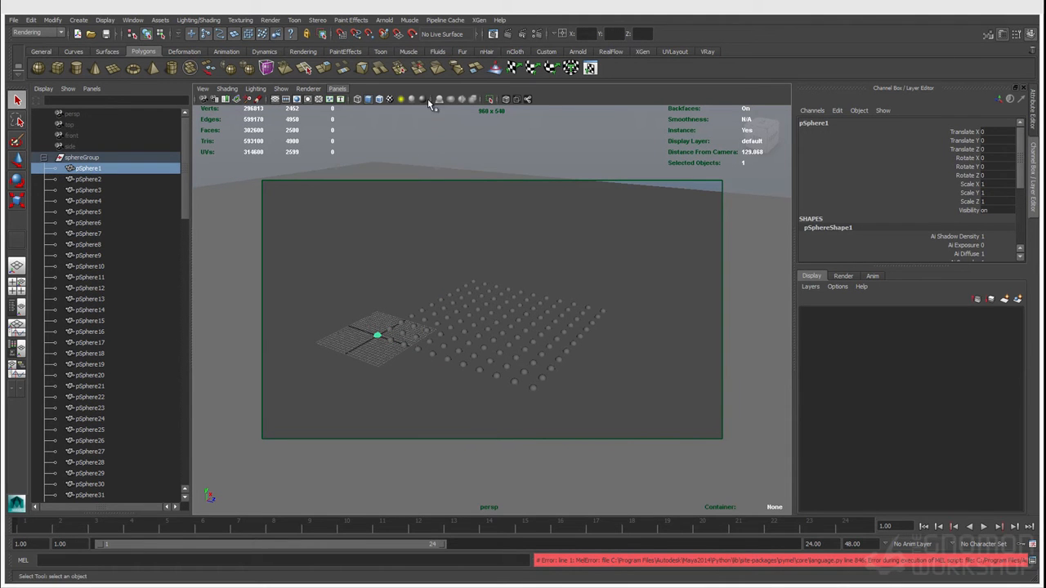
key("f")
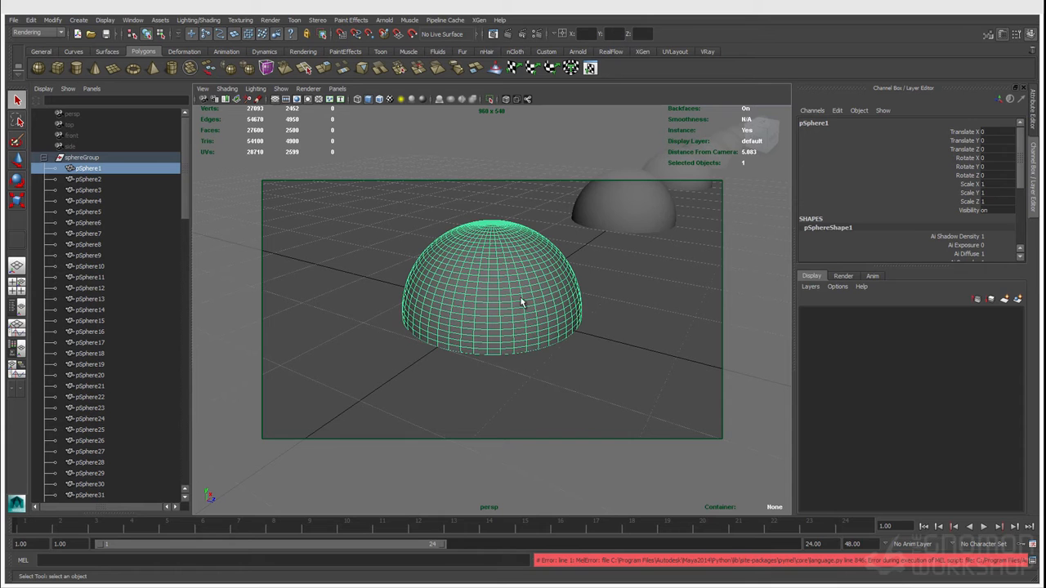
- Frame the whole sphereGroup, look through its list of child spheres and collapse the group
left_click(133, 160)
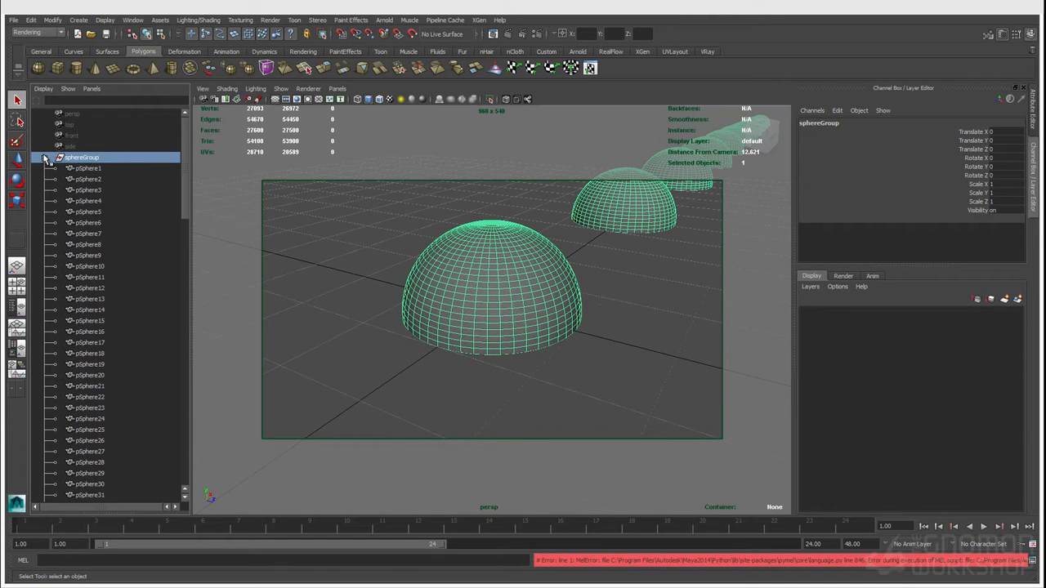
left_click(45, 158)
key("f")
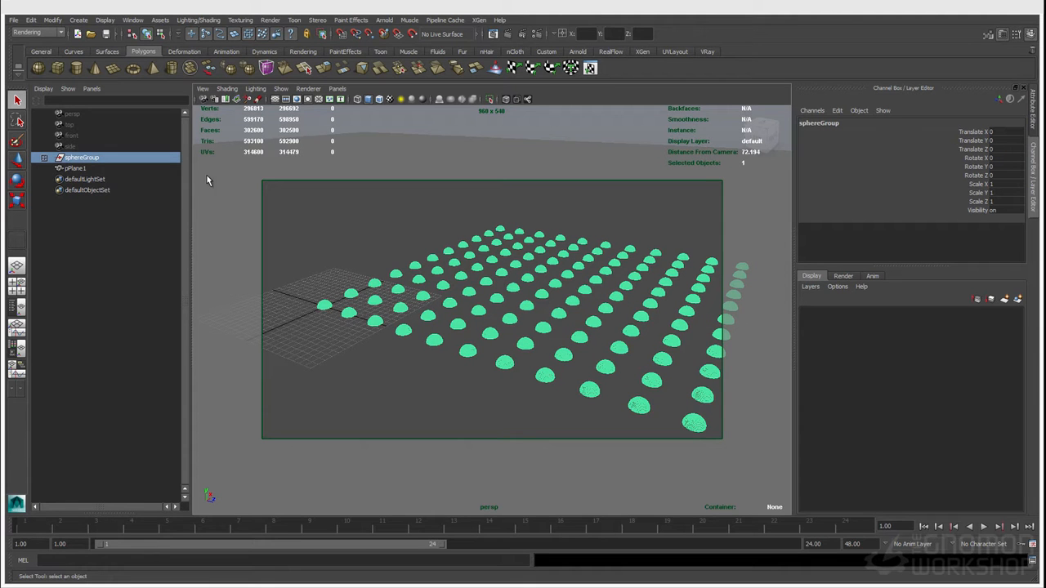
left_click(44, 158)
scroll(83, 311, "down", 20)
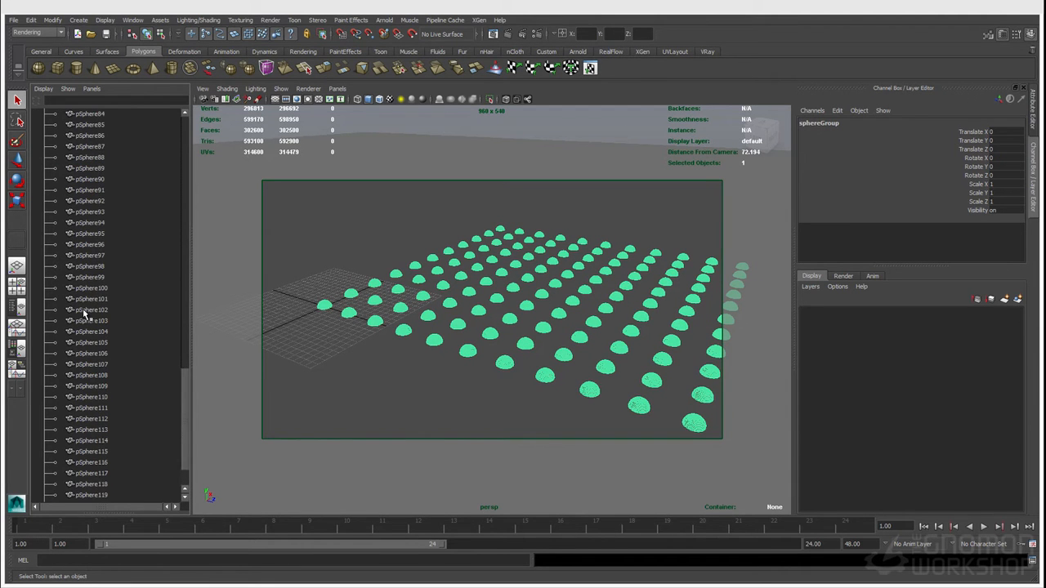
scroll(82, 308, "up", 20)
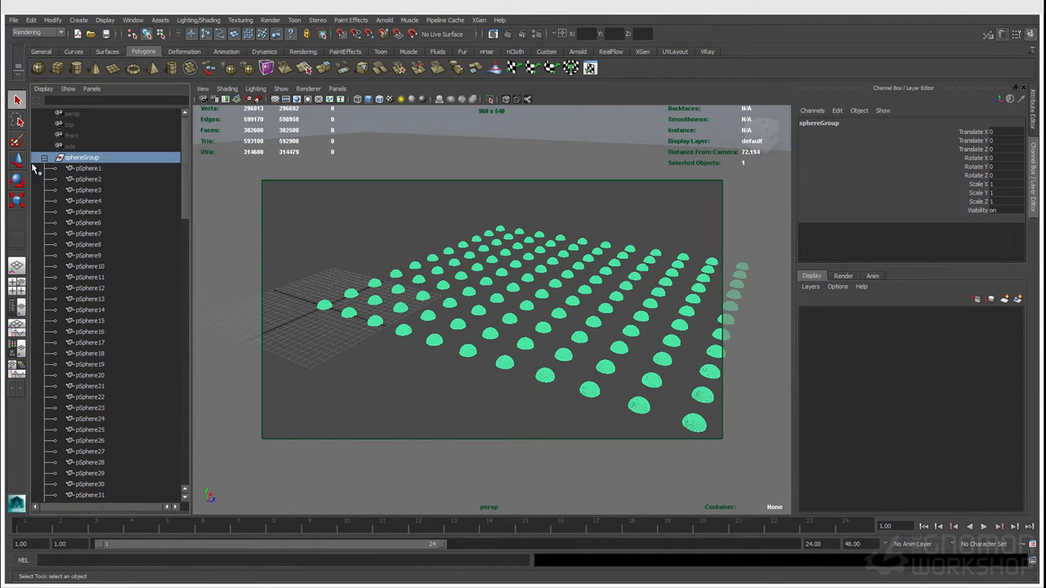
left_click(44, 157)
key("f")
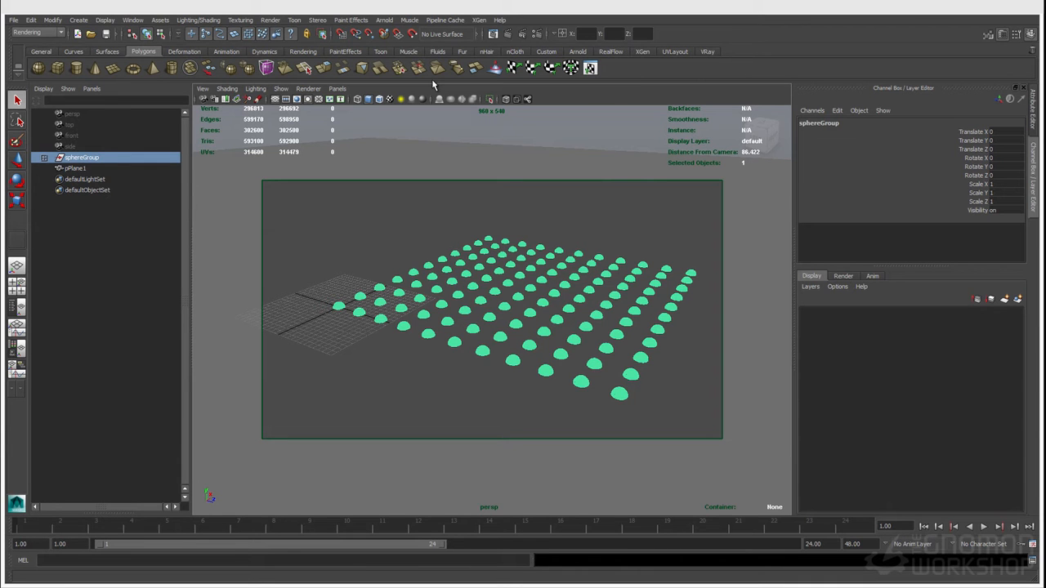
- Compare the shape nodes of pSphere1, pSphere12 and pSphere21 in the Attribute Editor to check that the spheres are instances
left_click(44, 157)
left_click(86, 169)
key("ctrl+a")
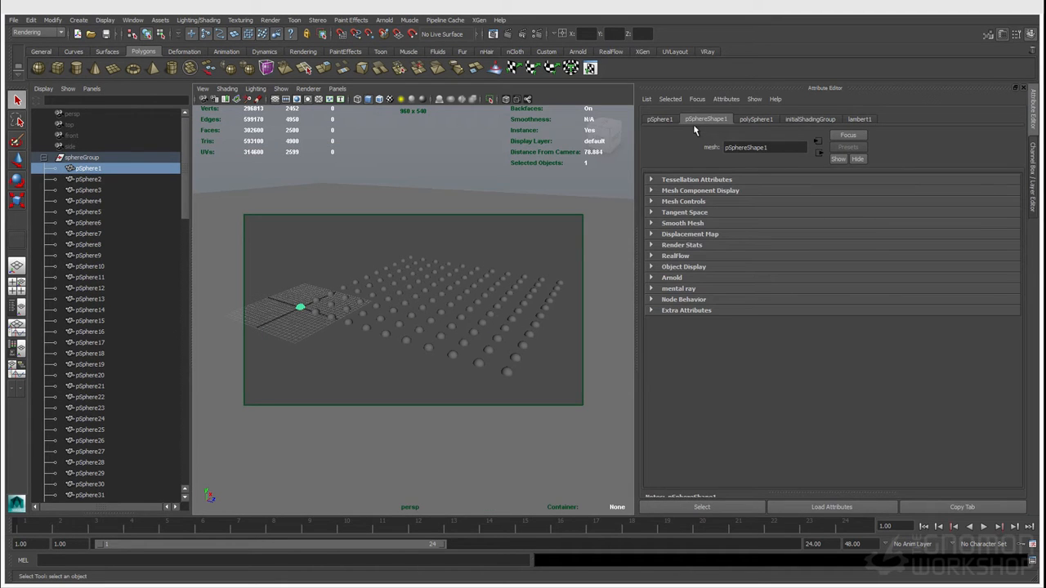
left_click(164, 288)
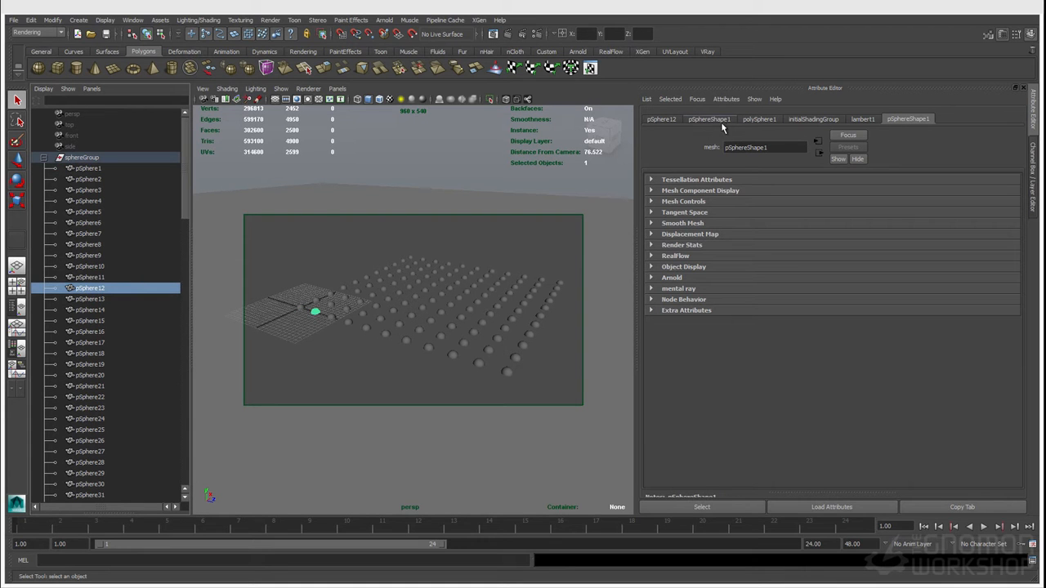
left_click(118, 383)
scroll(119, 380, "down", 3)
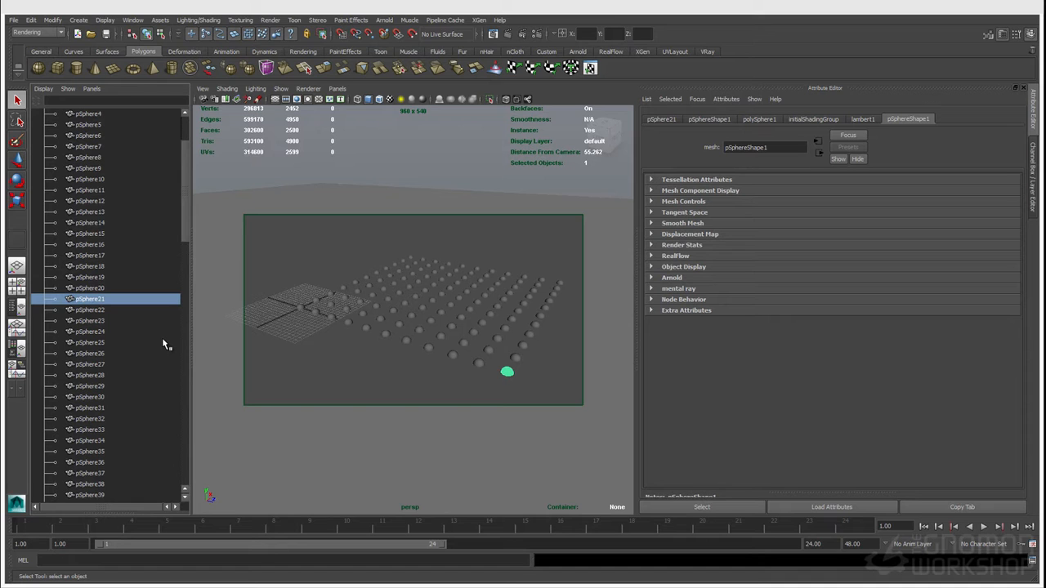
key("Down")
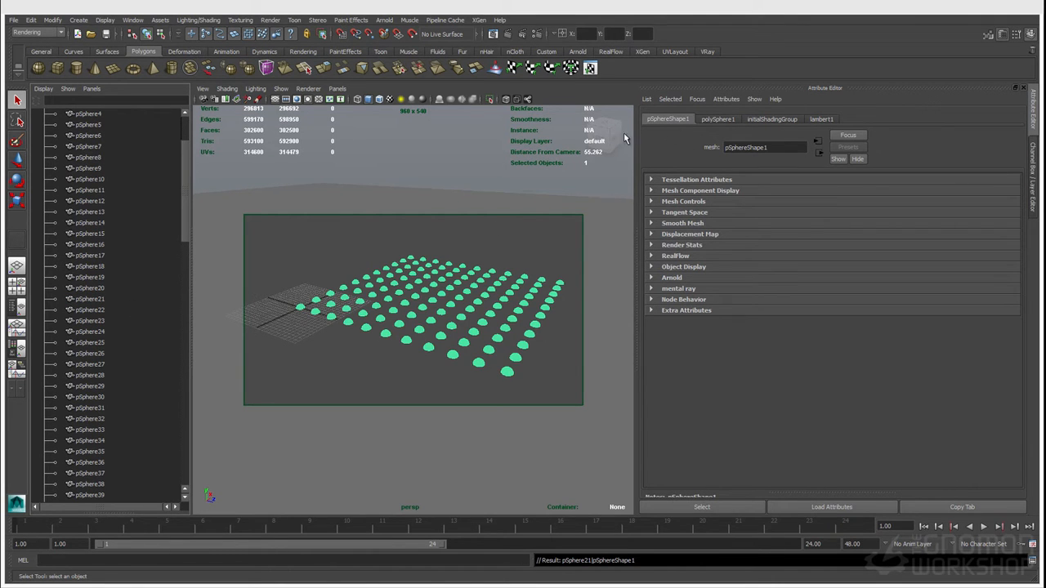
- Select the collapsed sphereGroup, bring up the options for exporting the selection to Alembic and enlarge the options window
left_click(106, 179)
scroll(106, 187, "up", 3)
left_click(91, 158)
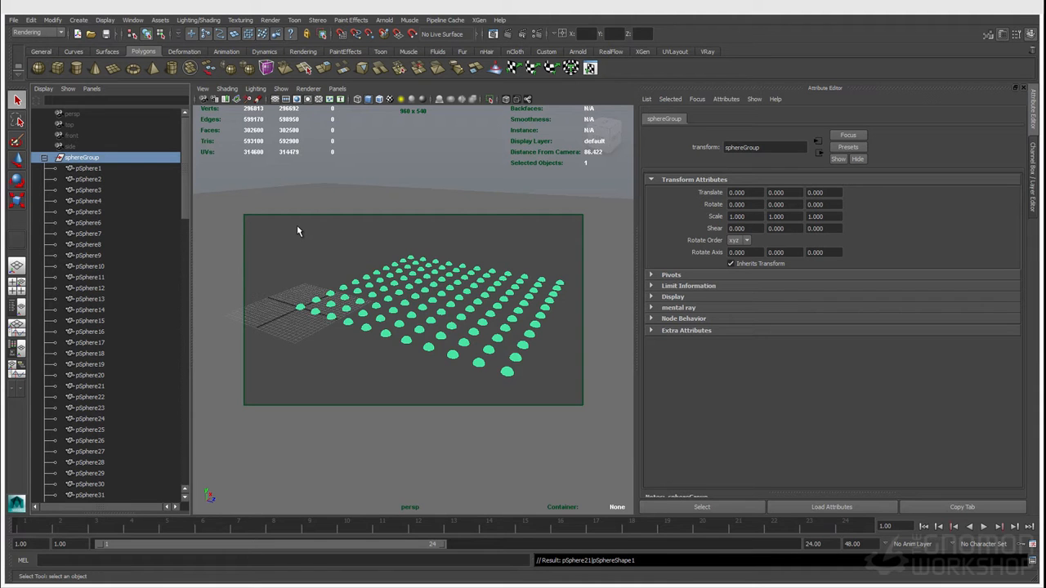
left_click(44, 157)
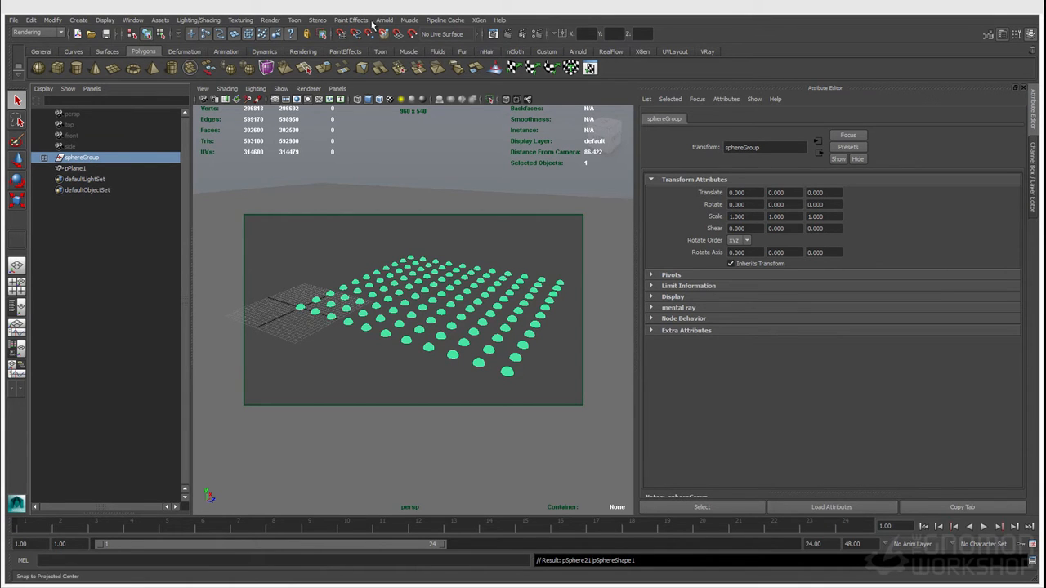
left_click(445, 20)
mouse_move(456, 36)
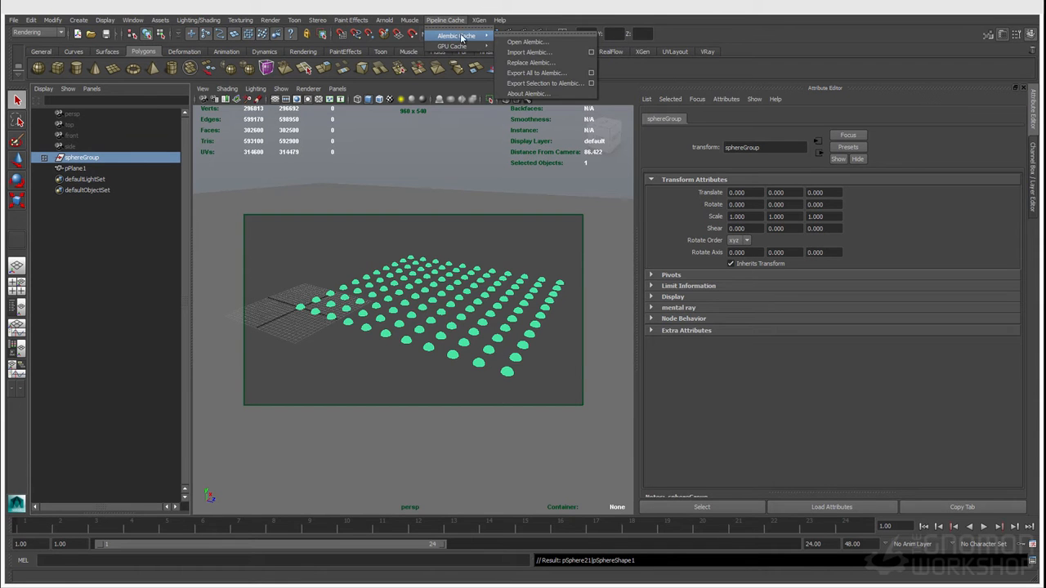
left_click(590, 83)
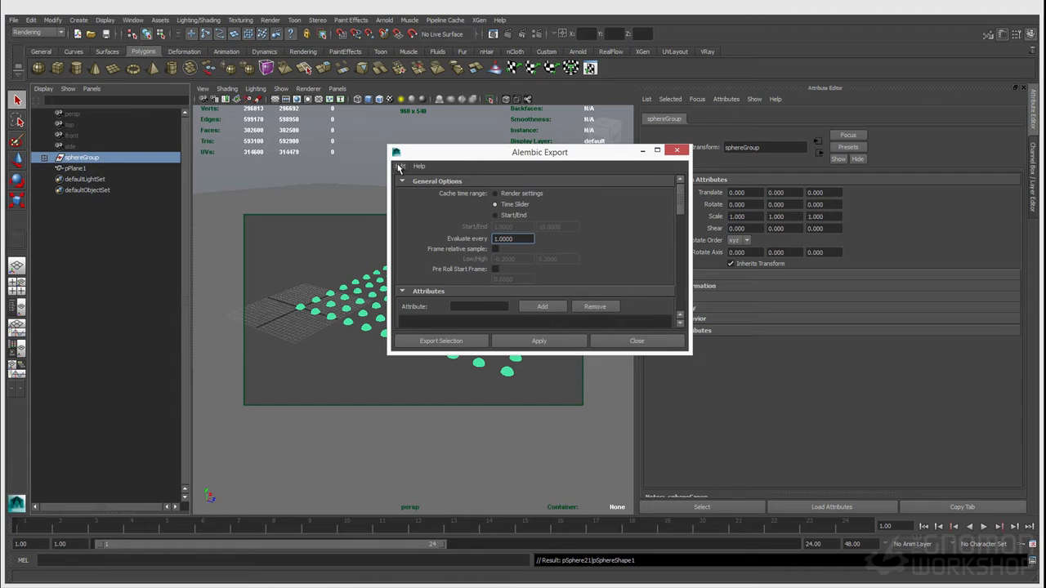
left_click_drag(496, 146, 496, 72)
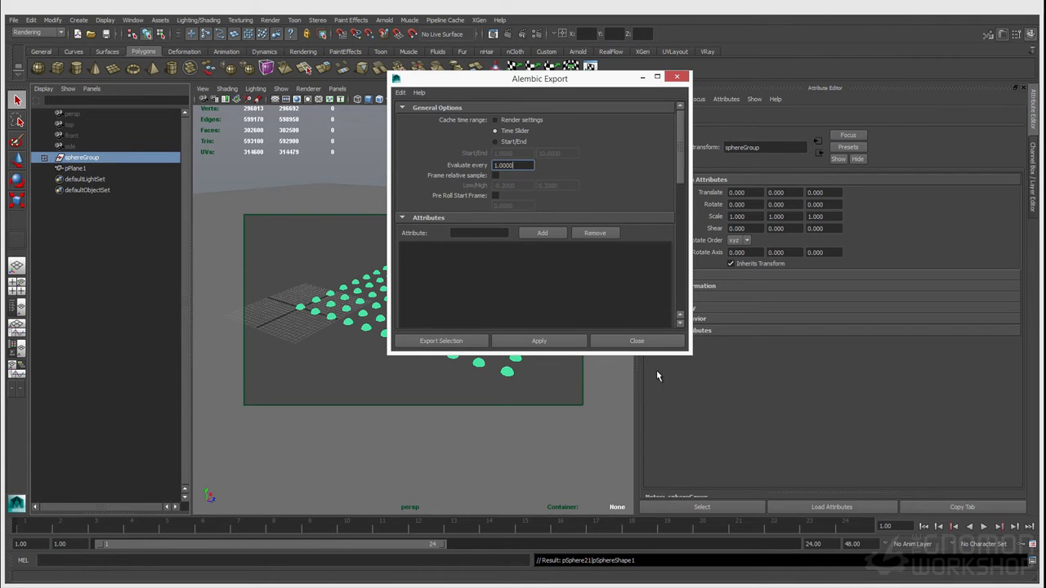
left_click_drag(689, 360, 735, 483)
- Set the advanced Alembic export options to Verbose, UV Write and World Space with the Ogawa file format
scroll(570, 372, "down", 3)
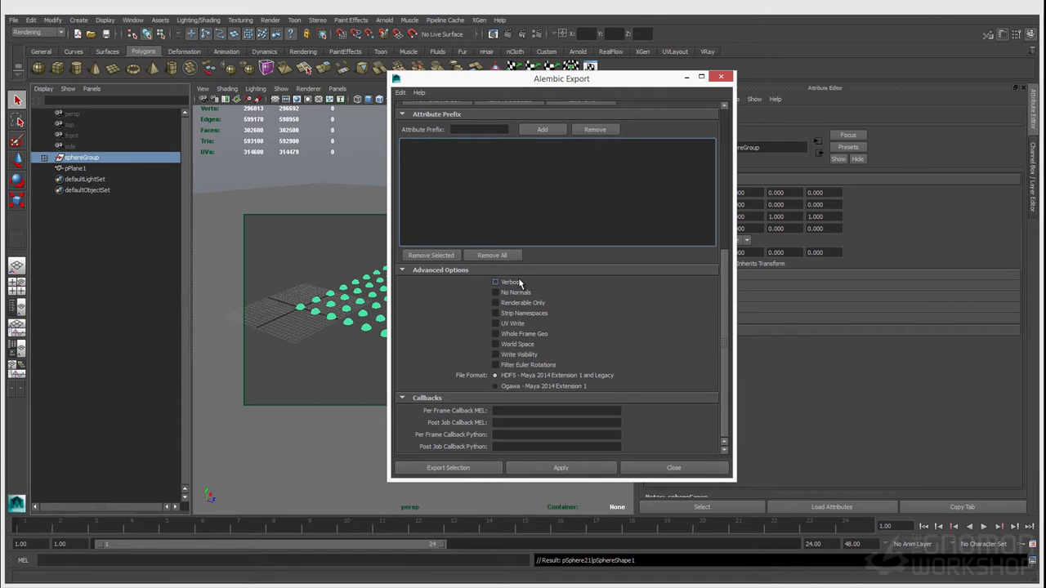
left_click(510, 387)
left_click(515, 325)
- Limit the Alembic cache time range to Start/End frames 1 to 1, evaluated every 1 frame
scroll(555, 385, "up", 5)
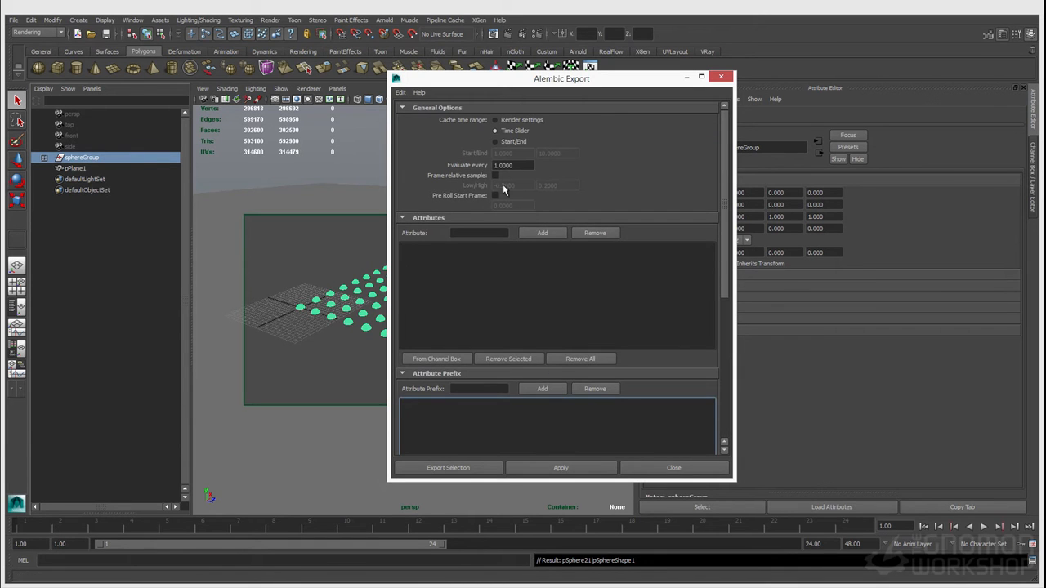
left_click(509, 141)
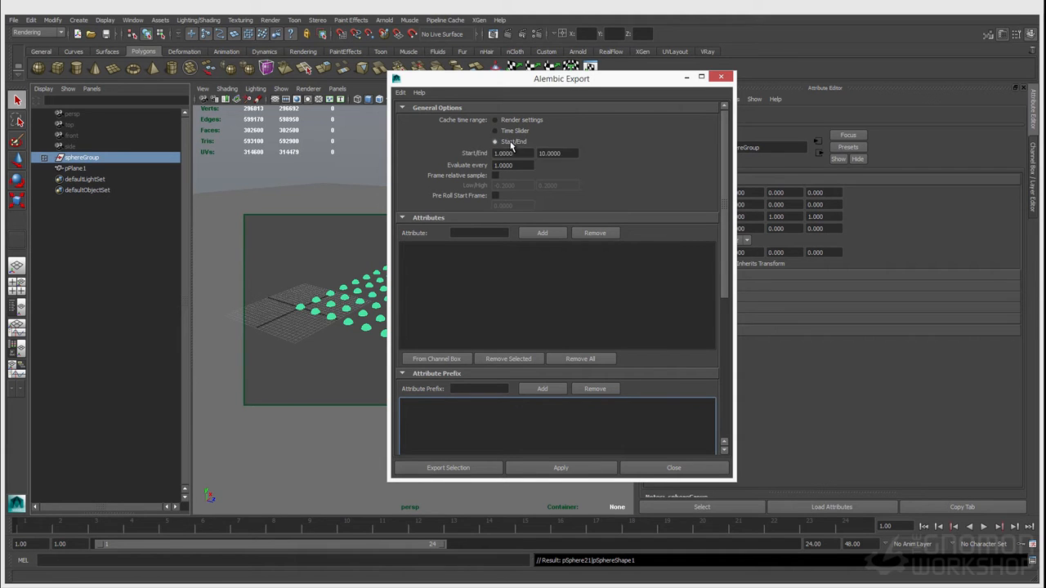
left_click_drag(568, 152, 495, 157)
type("1")
left_click(513, 164)
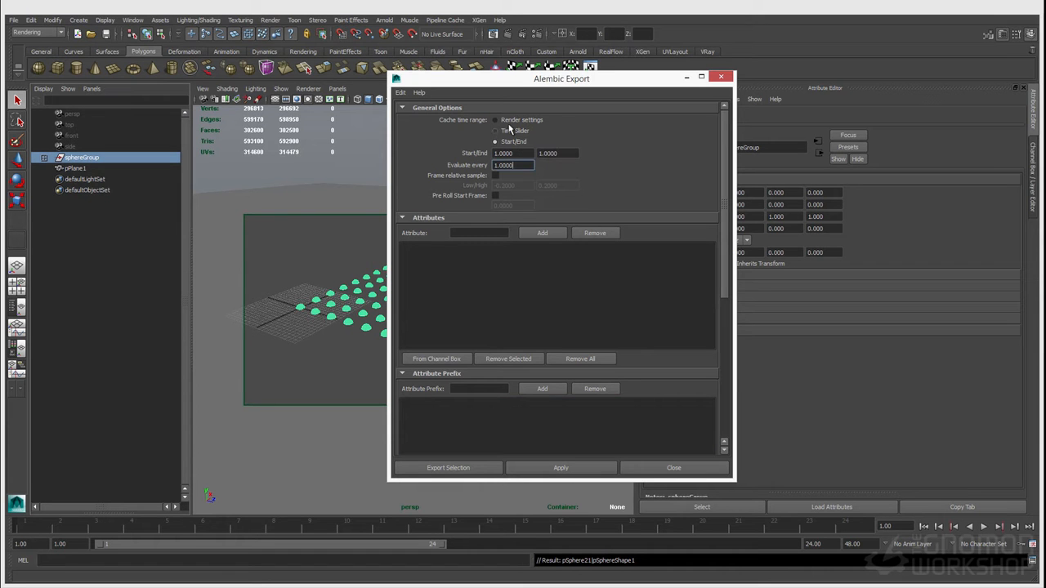
- Recheck the export options and export the selected sphereGroup to the cache/alembic folder as instance_test.abc, overwriting the existing file
scroll(508, 422, "down", 5)
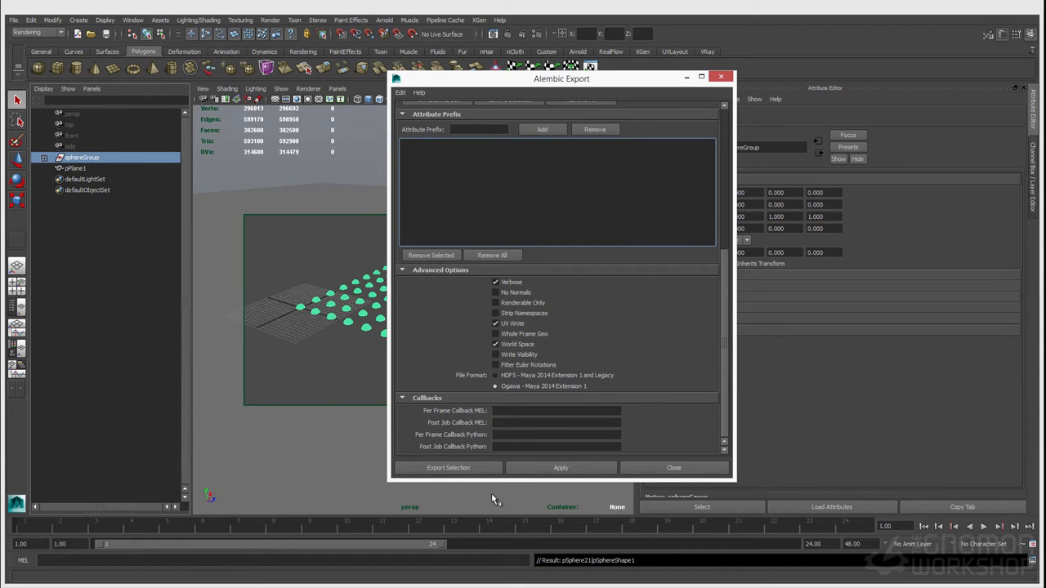
scroll(550, 419, "up", 5)
scroll(550, 420, "down", 5)
left_click(474, 467)
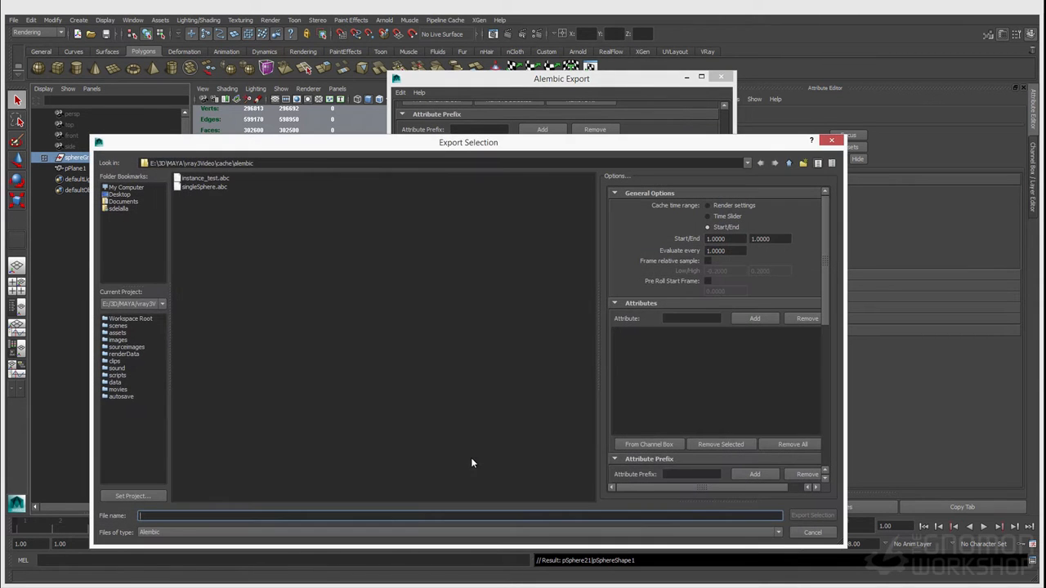
left_click(210, 183)
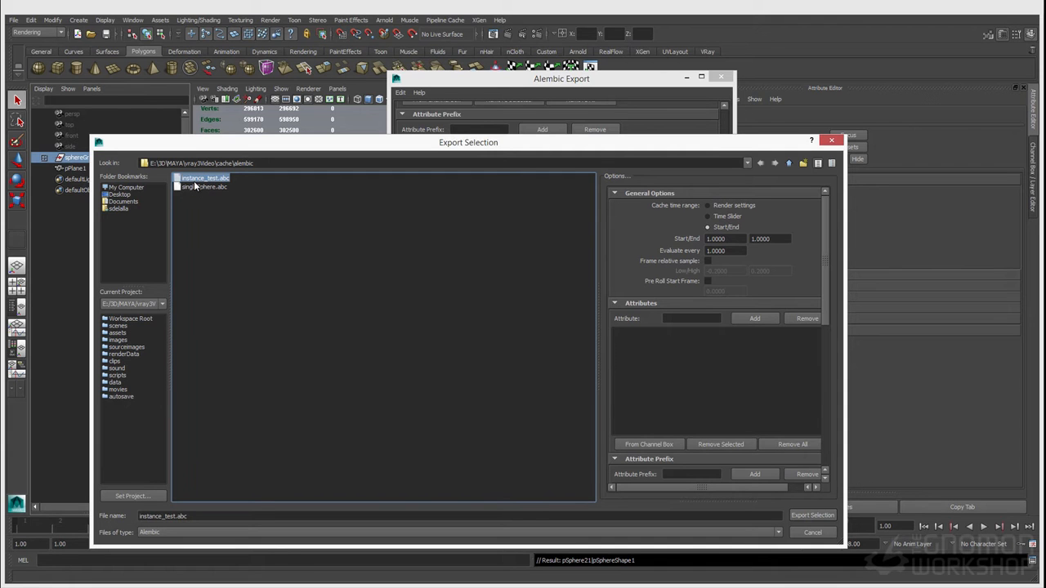
left_click(223, 513)
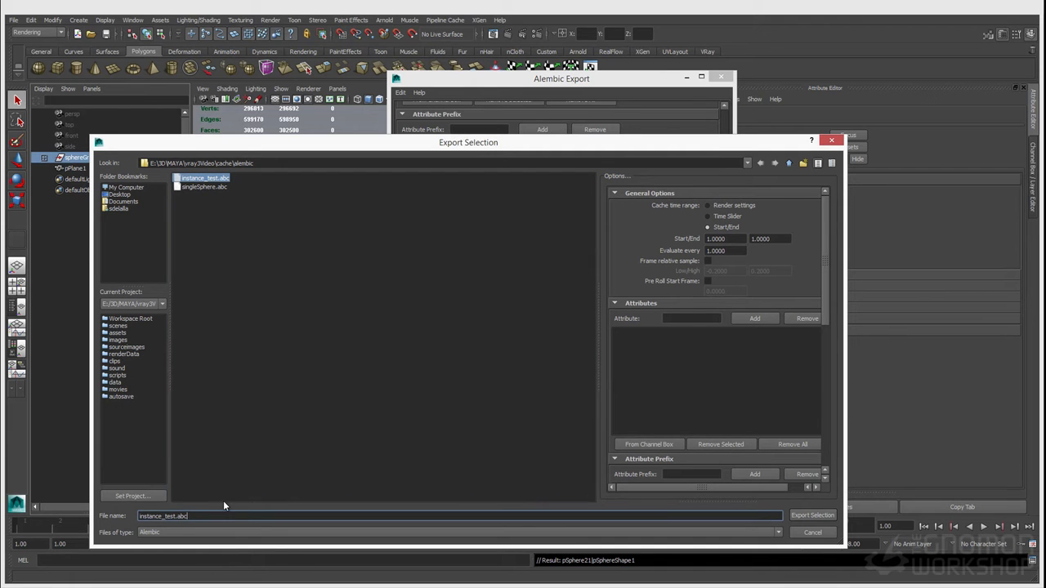
left_click(796, 516)
left_click(443, 358)
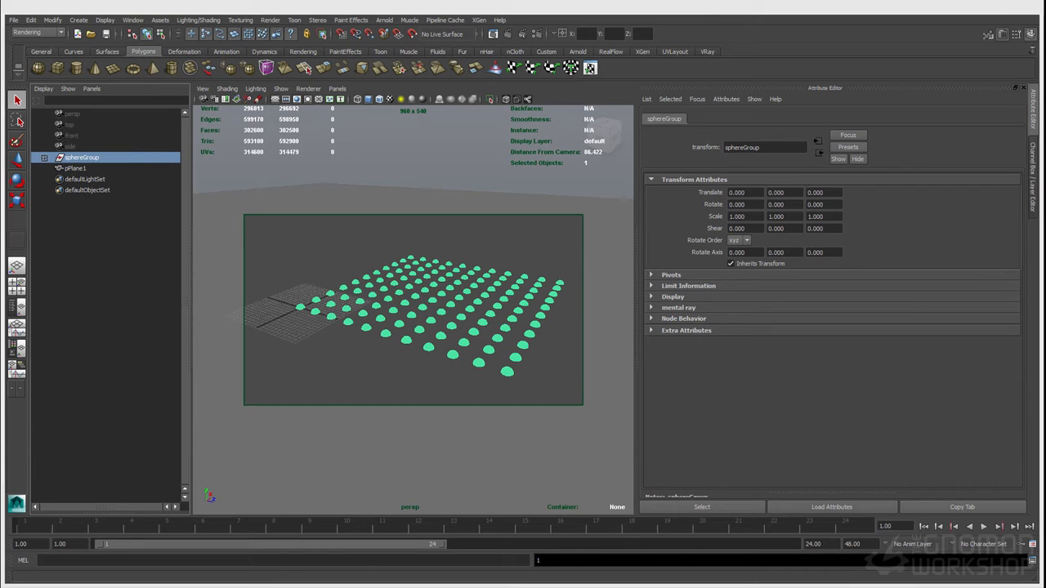
- Bring the alembic folder's File Explorer window into view and list its files with details
left_click_drag(0, 97, 433, 130)
right_click(554, 266)
mouse_move(505, 274)
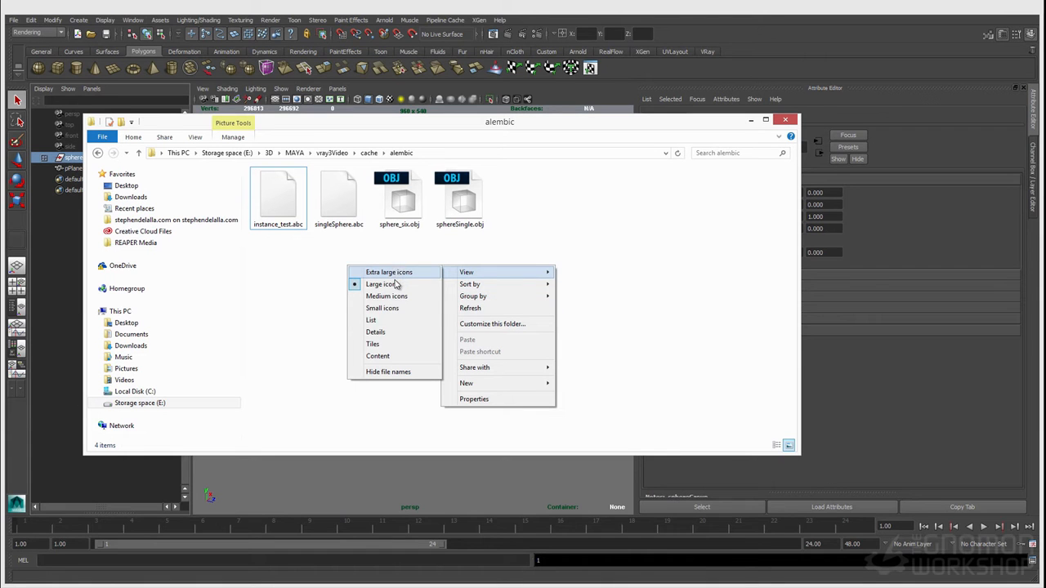
left_click(390, 333)
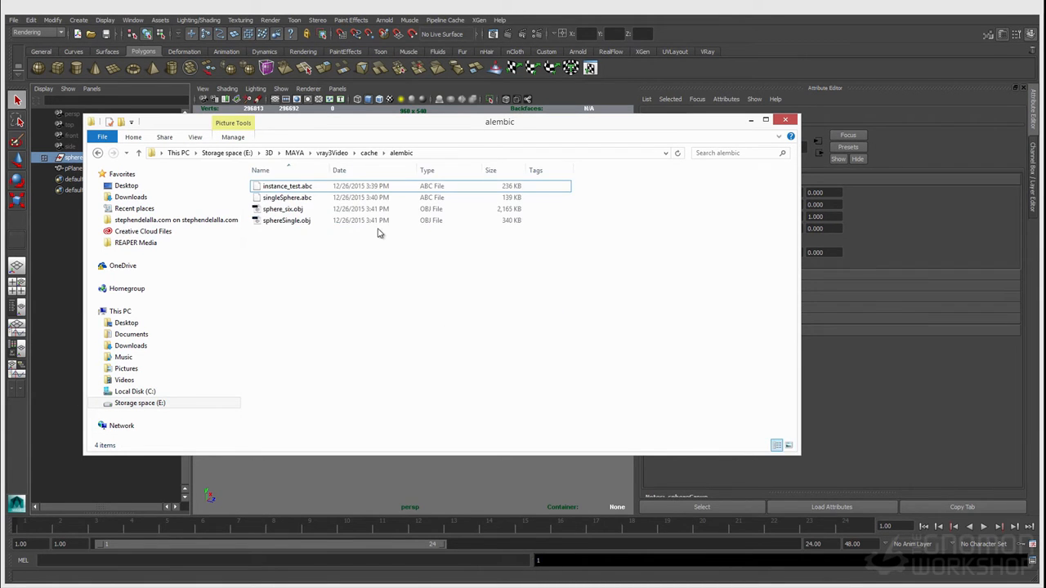
- Compare the file sizes of instance_test.abc and singleSphere.abc in the alembic folder
left_click(345, 187)
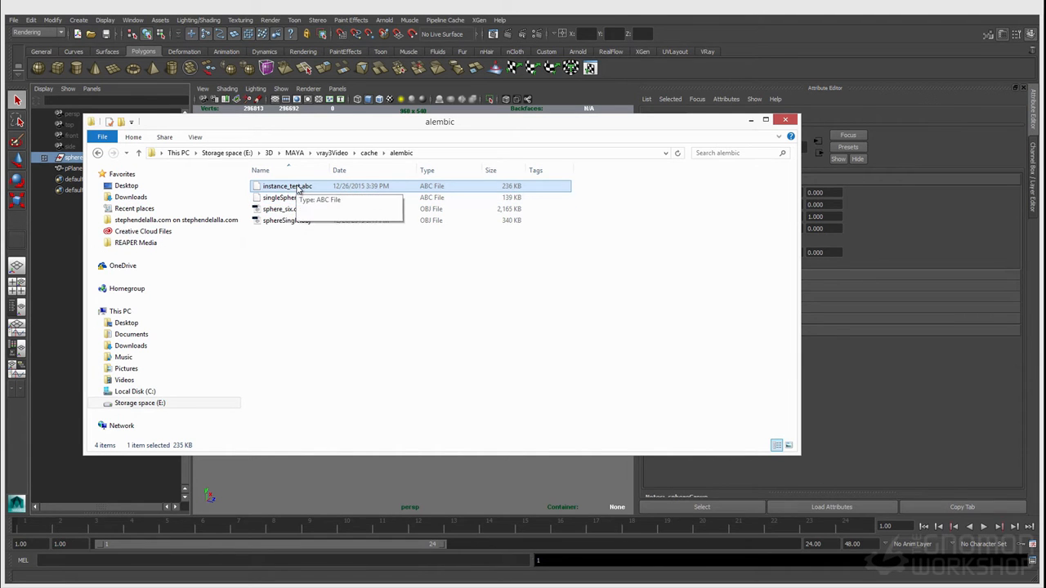
left_click(310, 201)
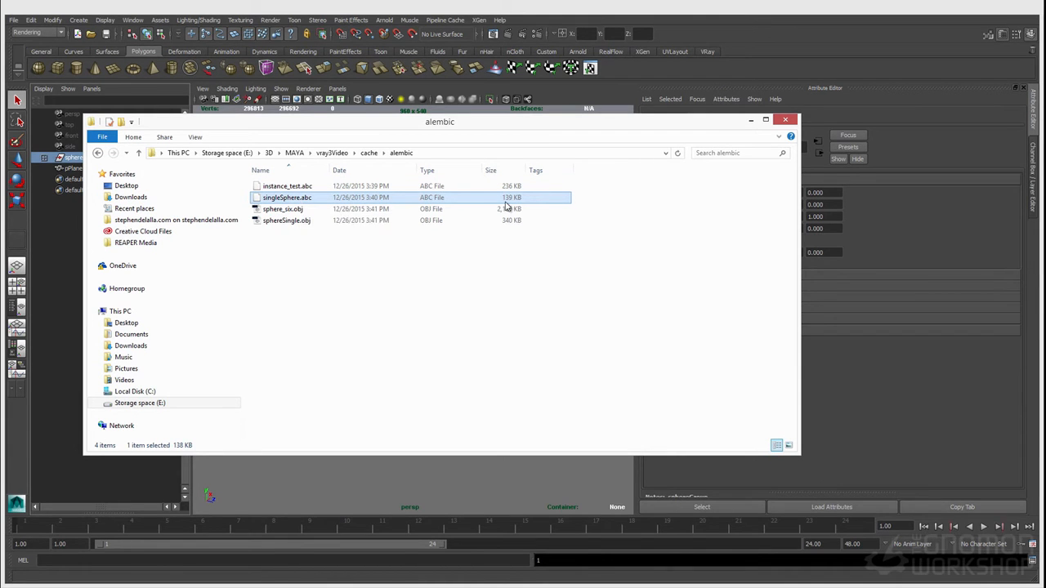
left_click_drag(363, 131, 500, 197)
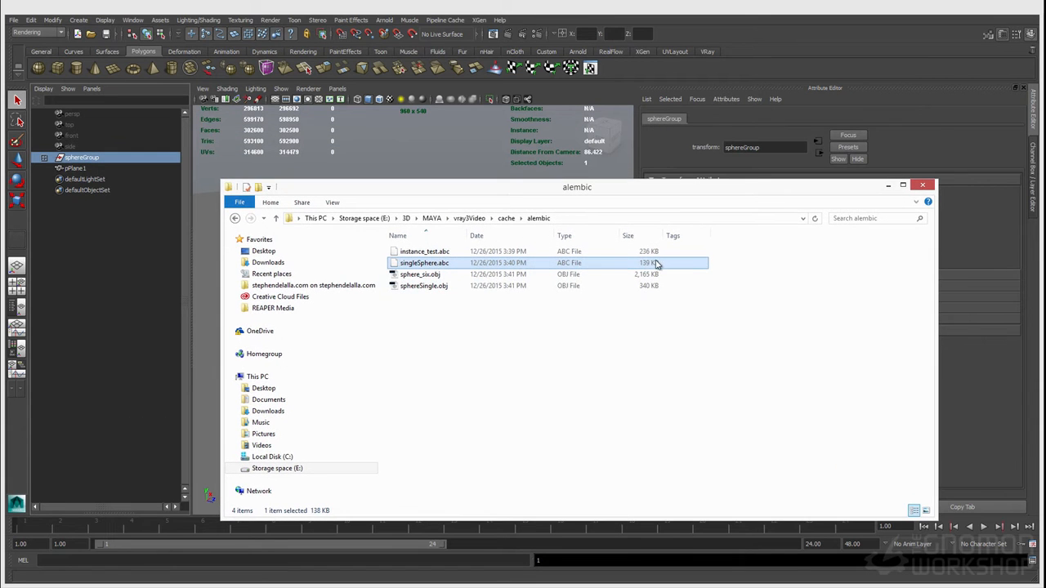
left_click(641, 256)
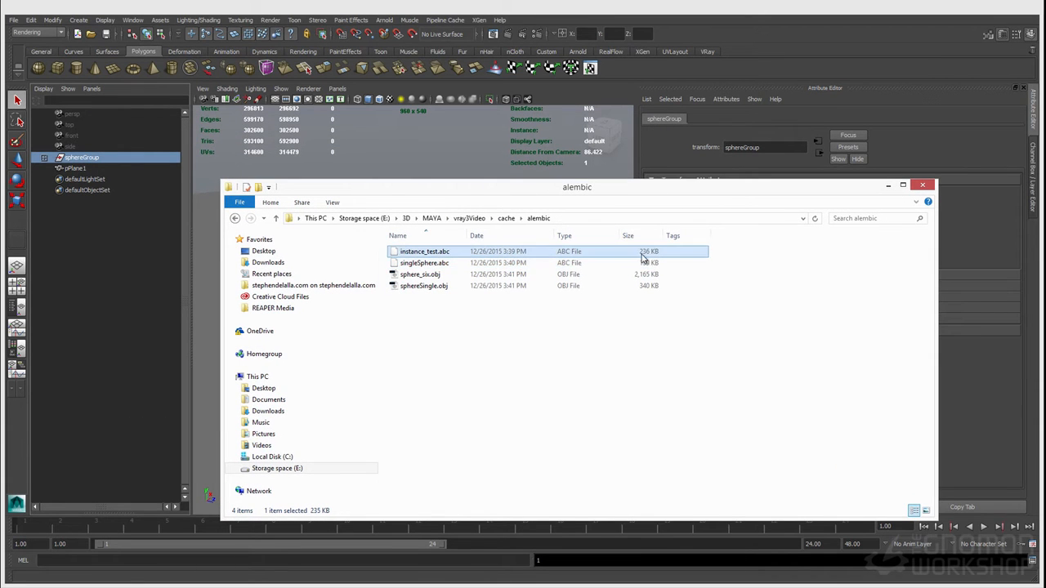
left_click(644, 265)
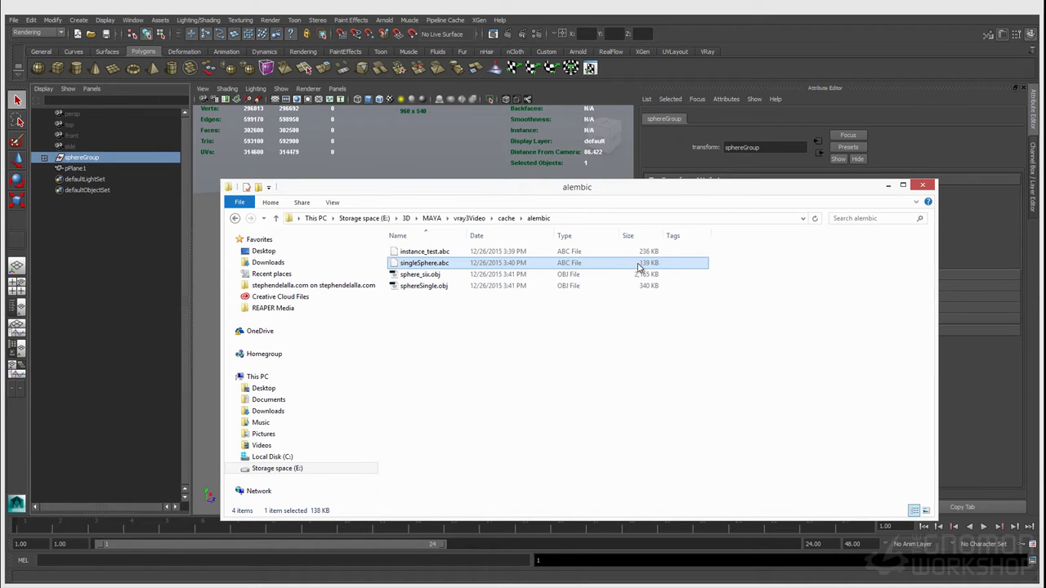
left_click(651, 253)
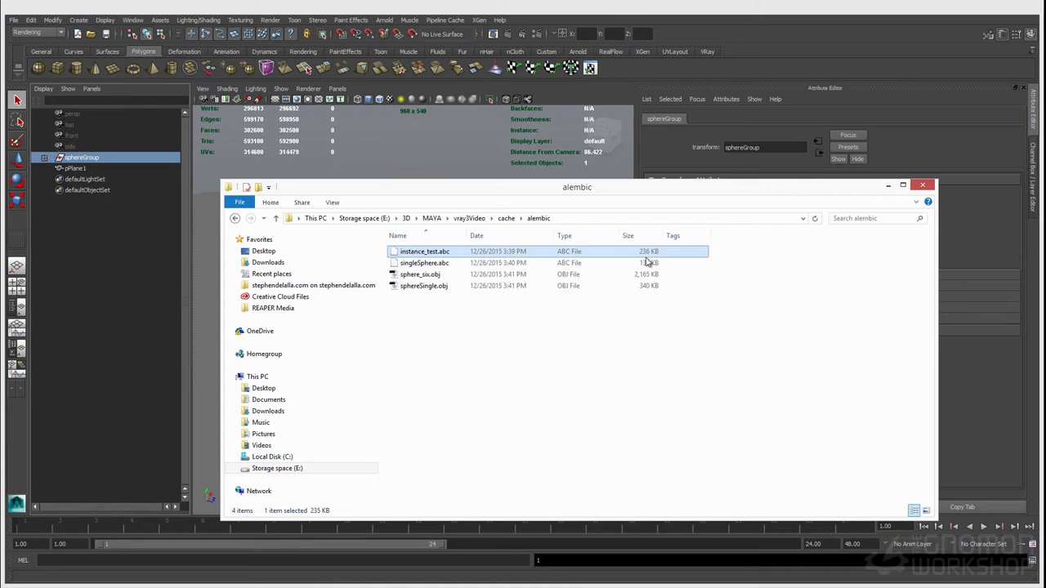
- Compare the sizes of sphereSingle.obj and sphere_six.obj with those of the Alembic files
left_click(492, 288)
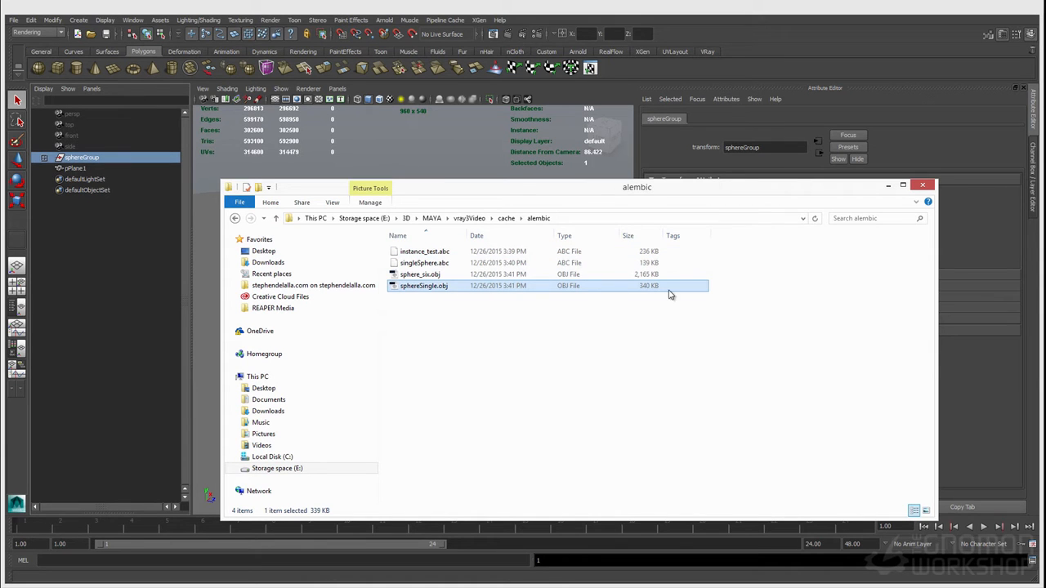
left_click(489, 265)
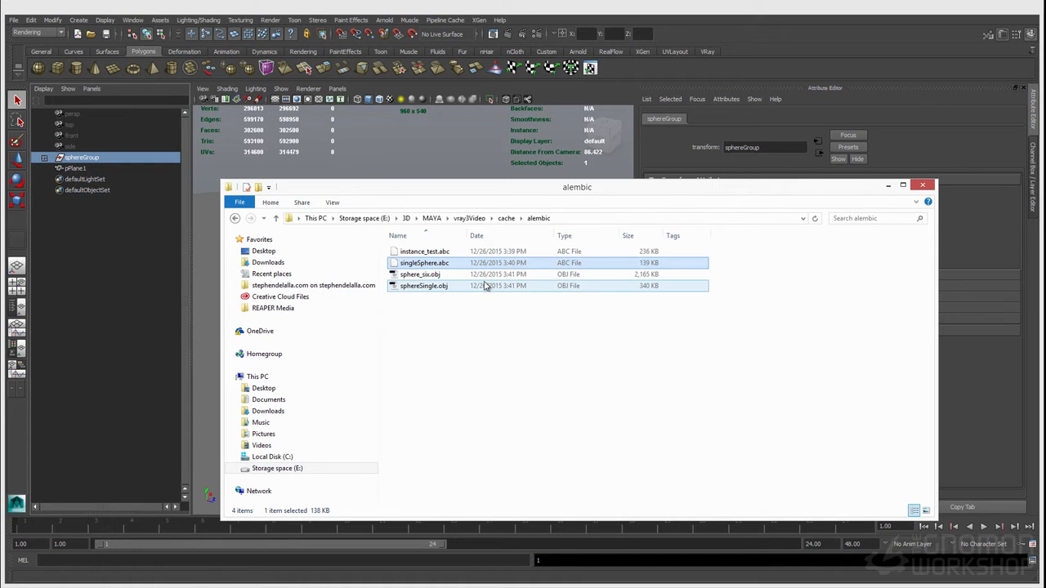
left_click(428, 280)
left_click_drag(361, 193, 466, 193)
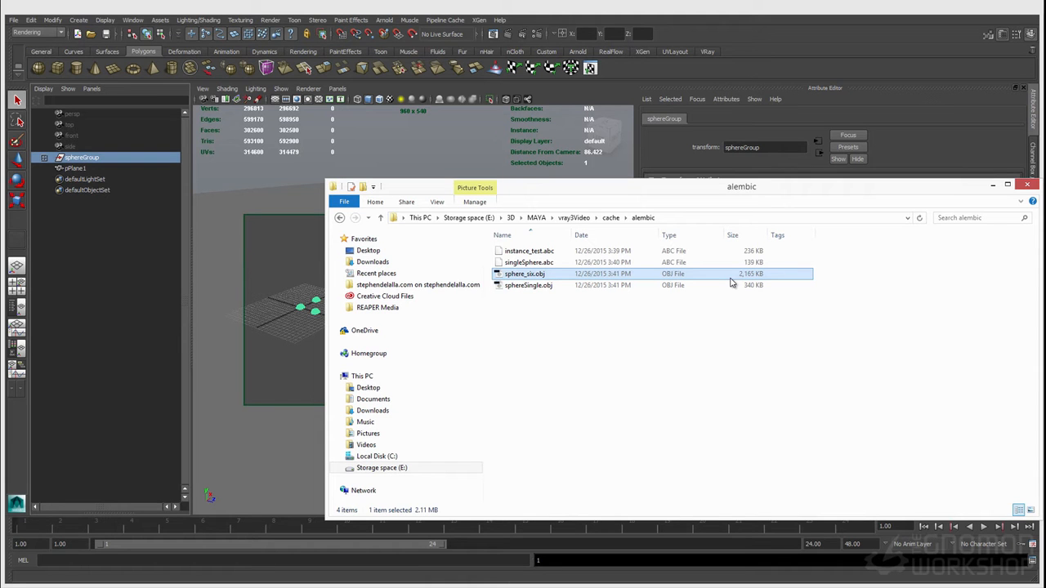
left_click_drag(785, 326, 744, 238)
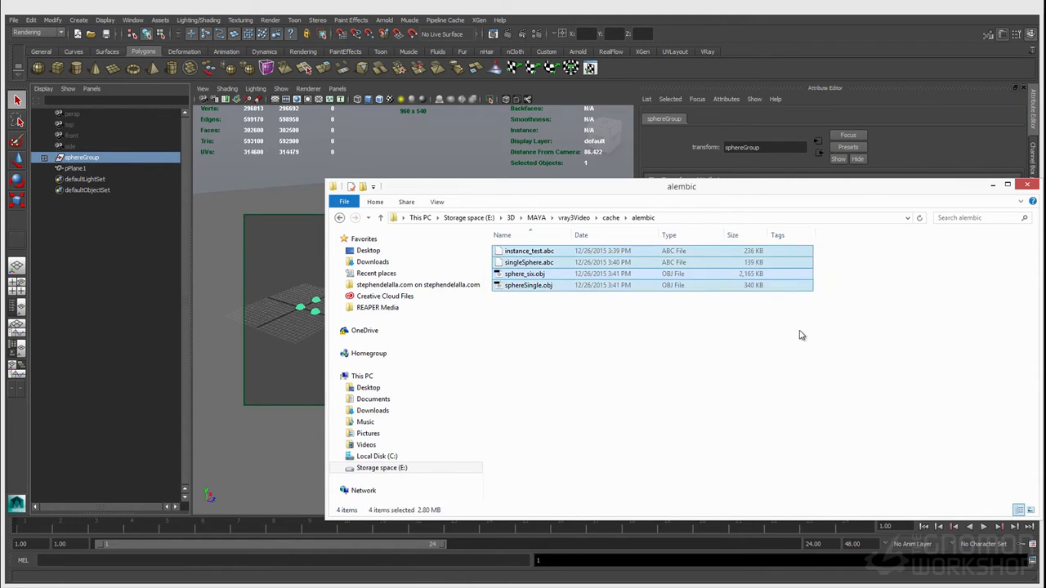
left_click(739, 390)
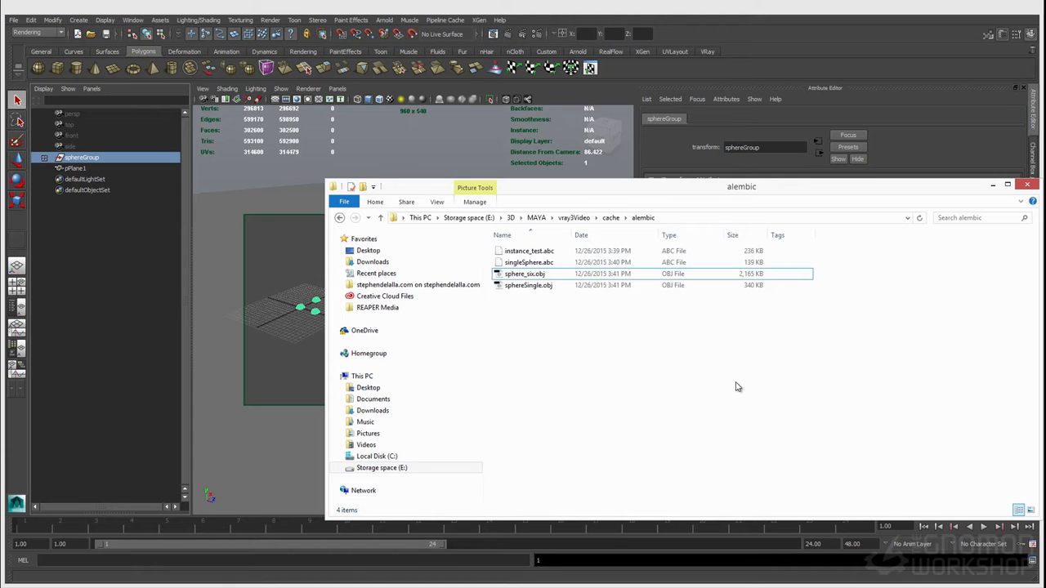
- Select pSphere1 in Maya to relate it to sphereSingle.obj in the alembic folder, closing the folder window when finished
left_click(253, 303)
left_click(300, 308)
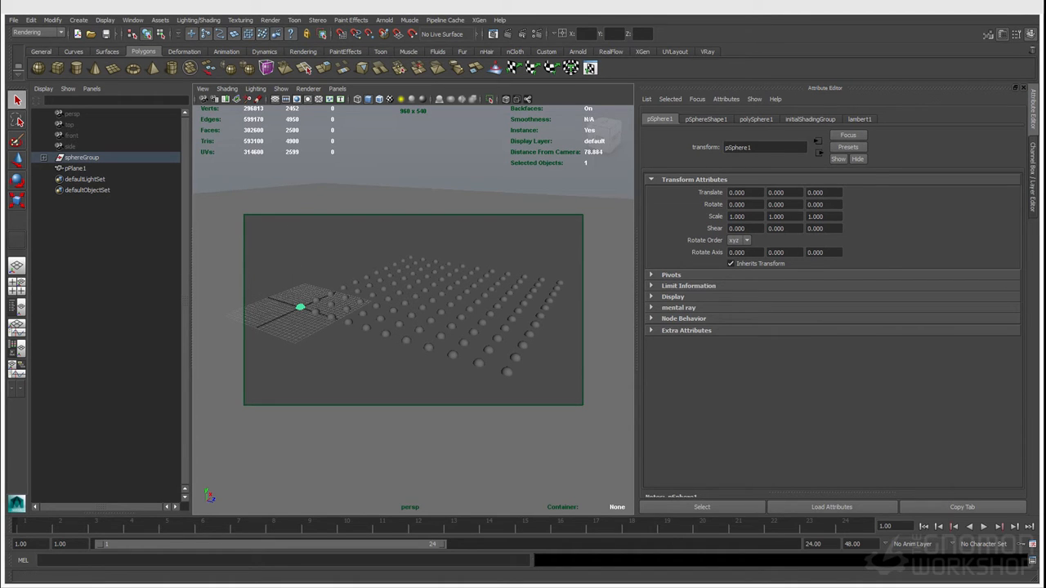
key("alt+Tab")
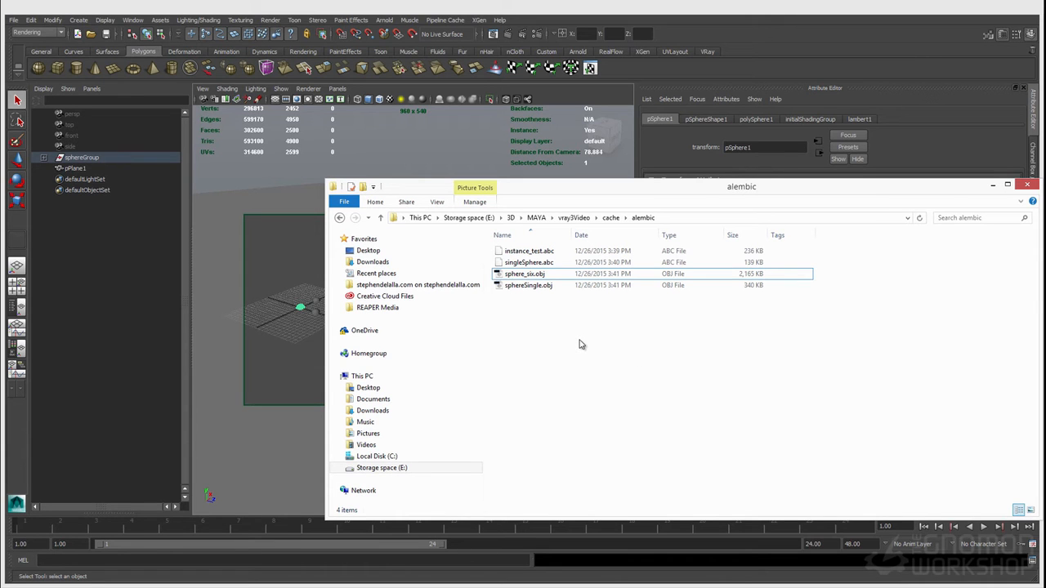
left_click(543, 286, "shift")
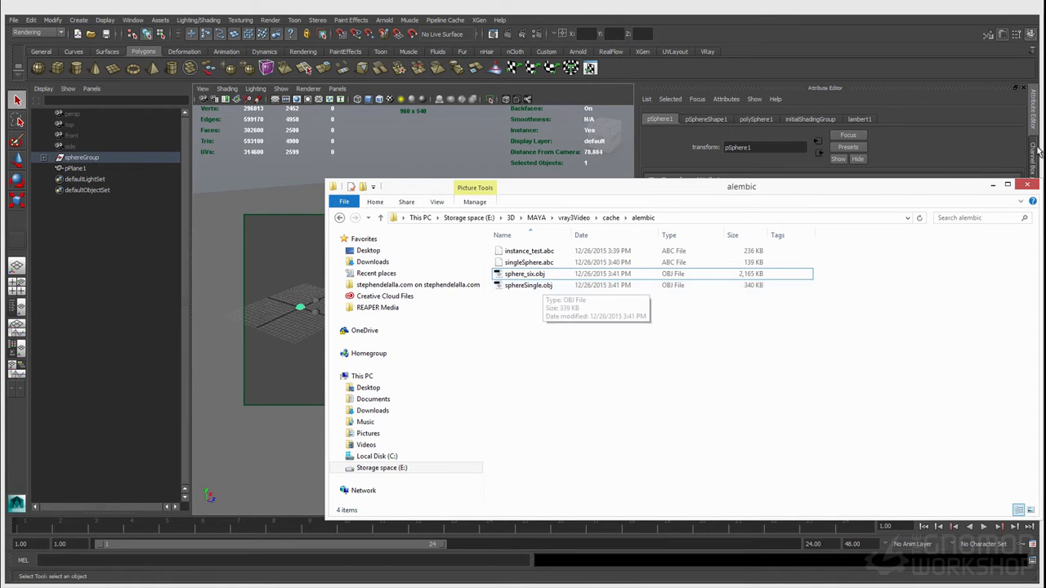
left_click_drag(940, 182, 938, 188)
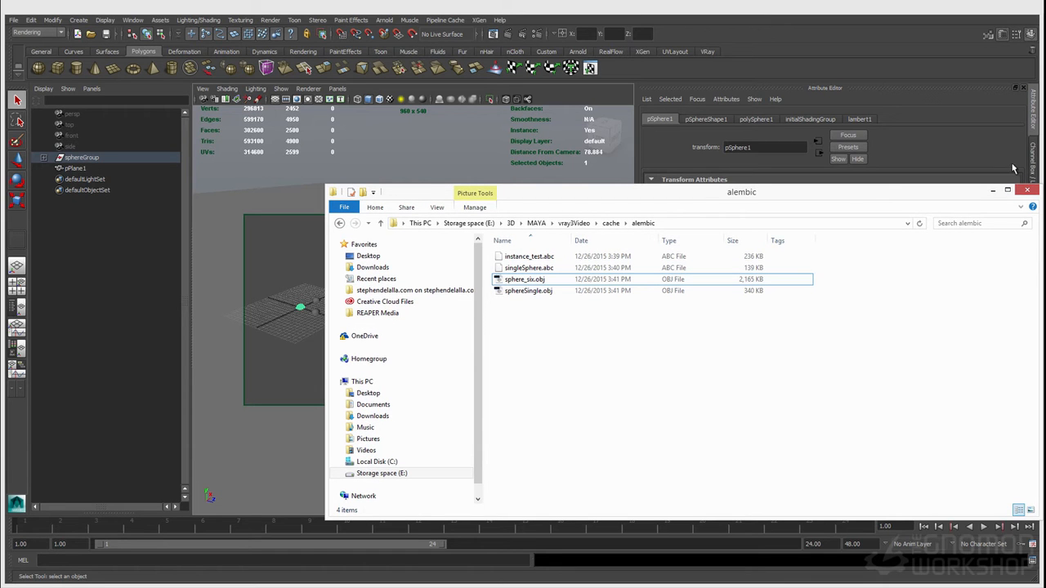
left_click(1027, 192)
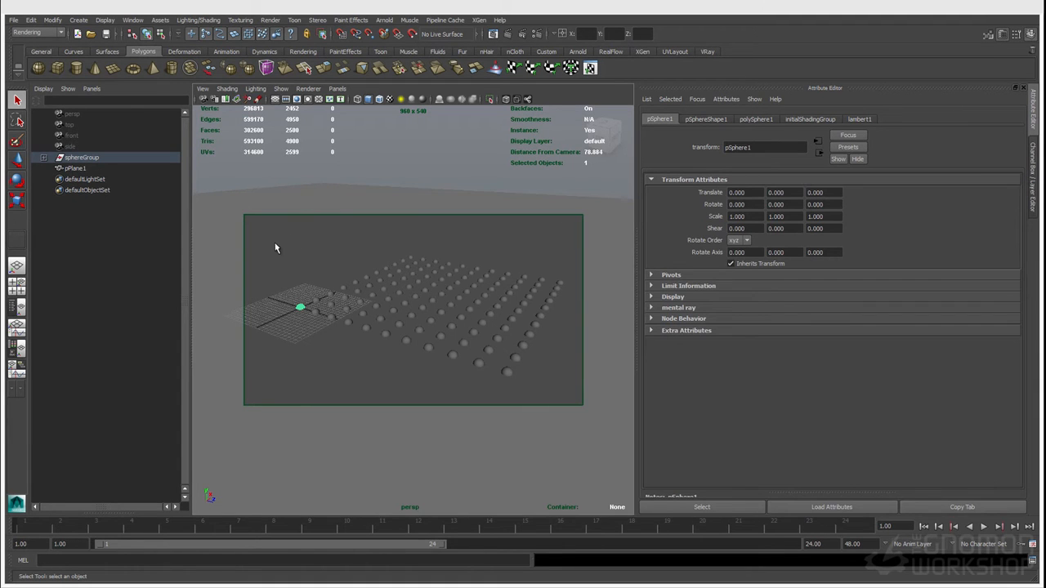
- Hide sphereGroup and start a single-file V-Ray proxy import with the node name sphereArray
left_click(87, 159)
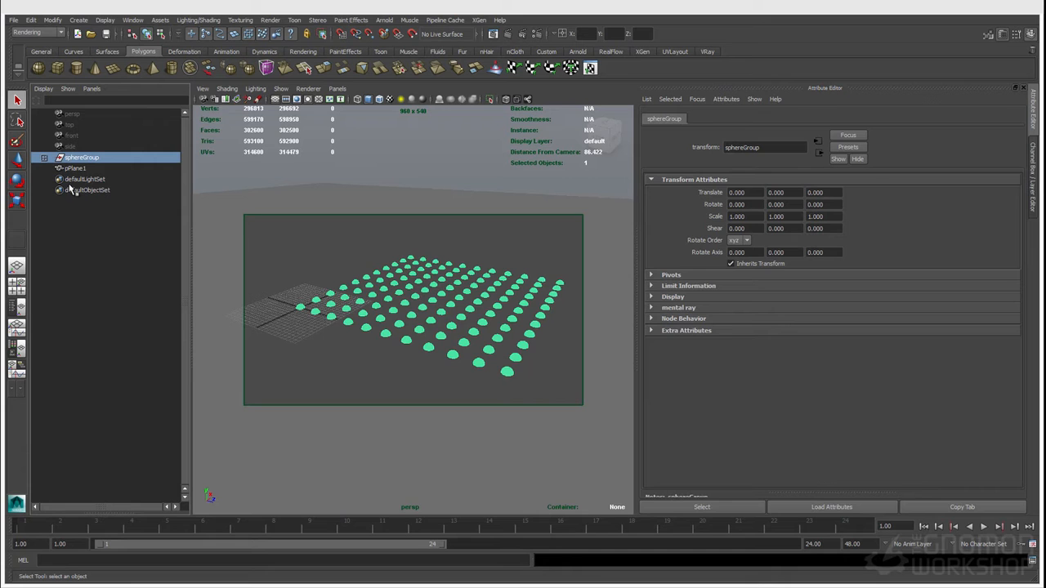
key("ctrl+h")
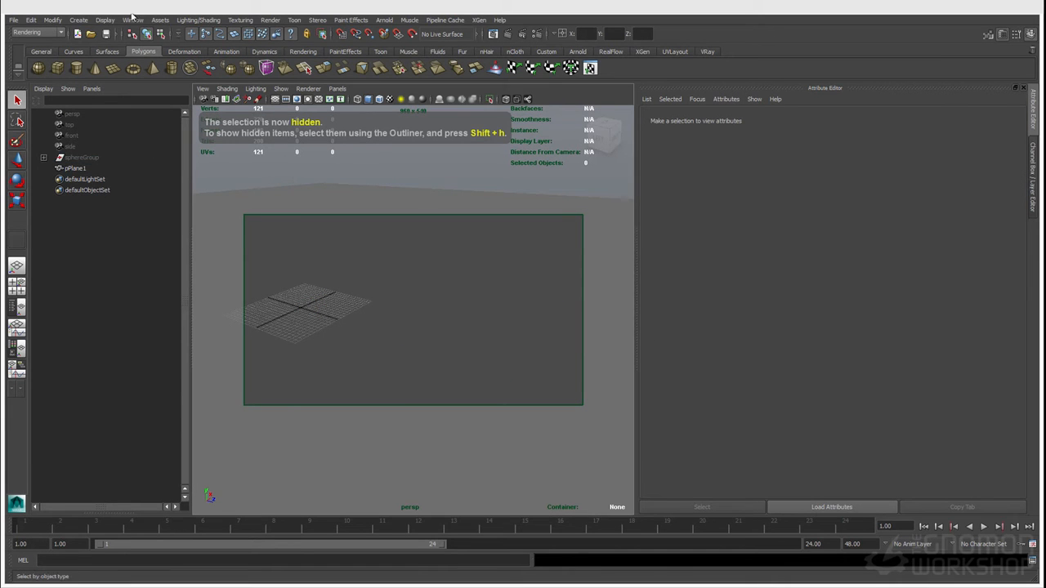
left_click(79, 21)
mouse_move(118, 250)
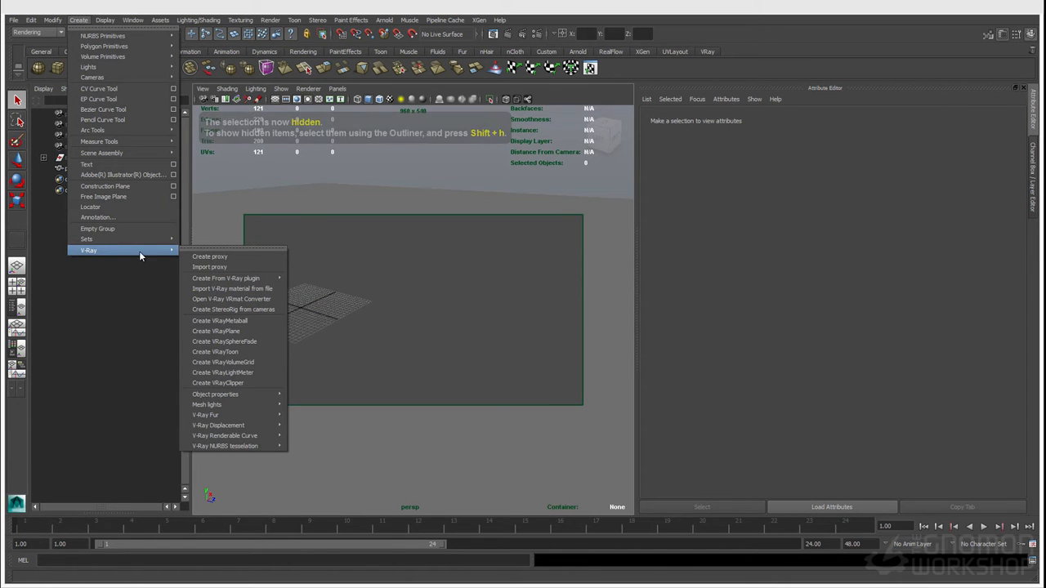
left_click(195, 267)
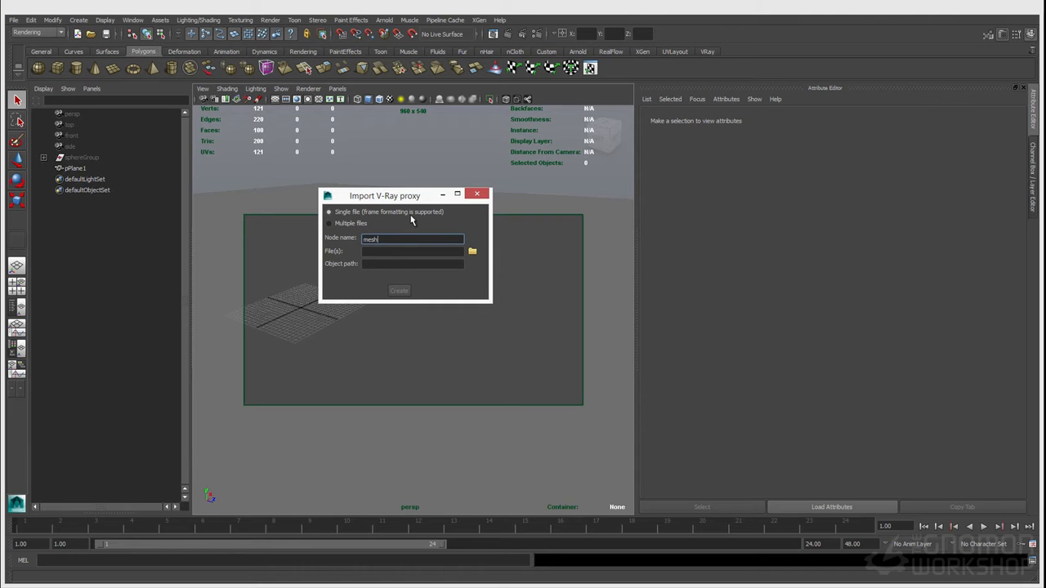
double_click(424, 240)
type("sphereArray")
- Create the V-Ray proxy from instance_test.abc in the cache/alembic folder and select the new proxy object
left_click(473, 250)
left_click(217, 181)
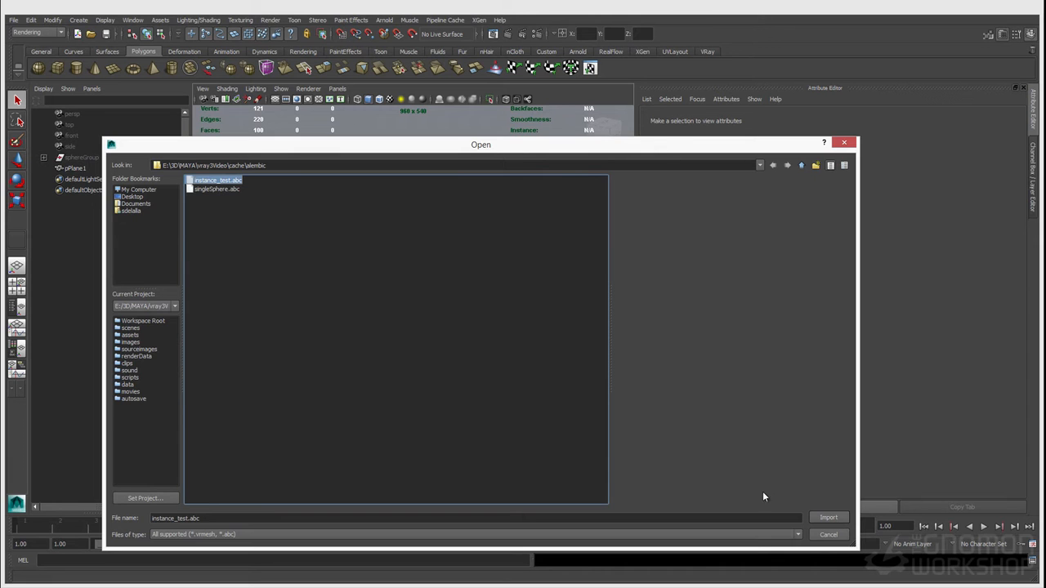
left_click(824, 520)
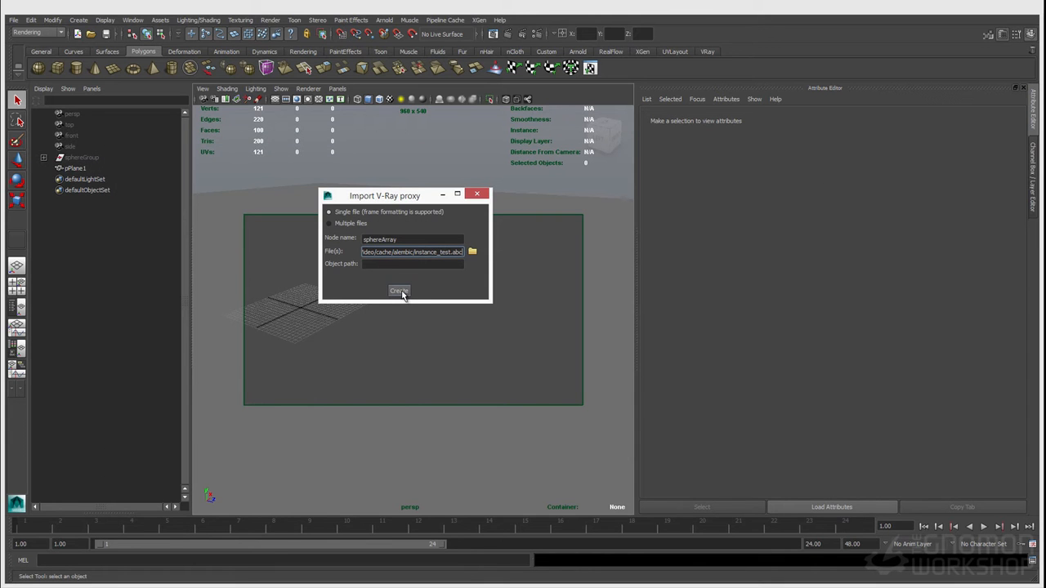
left_click(398, 292)
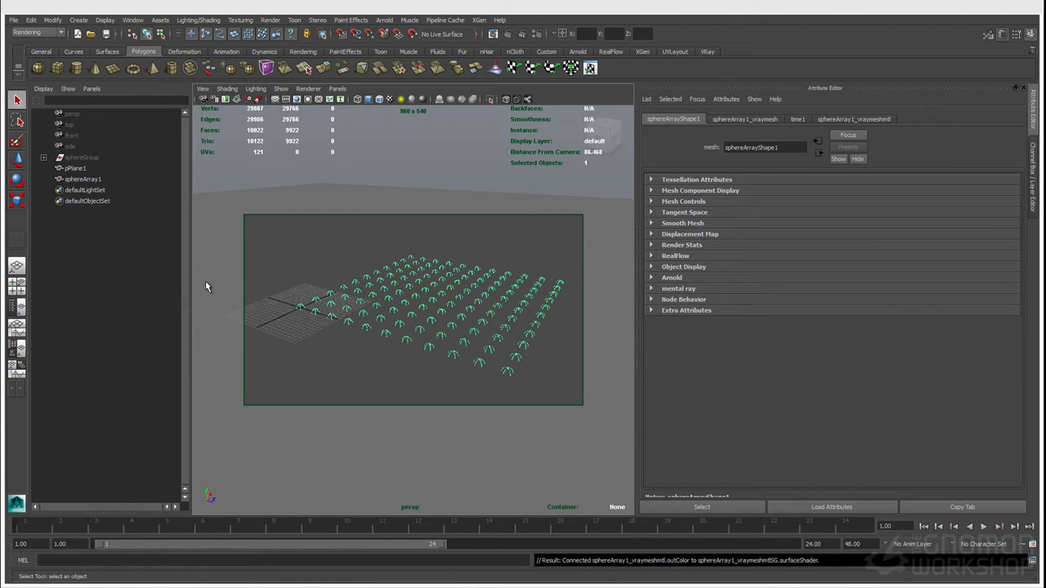
left_click(90, 179)
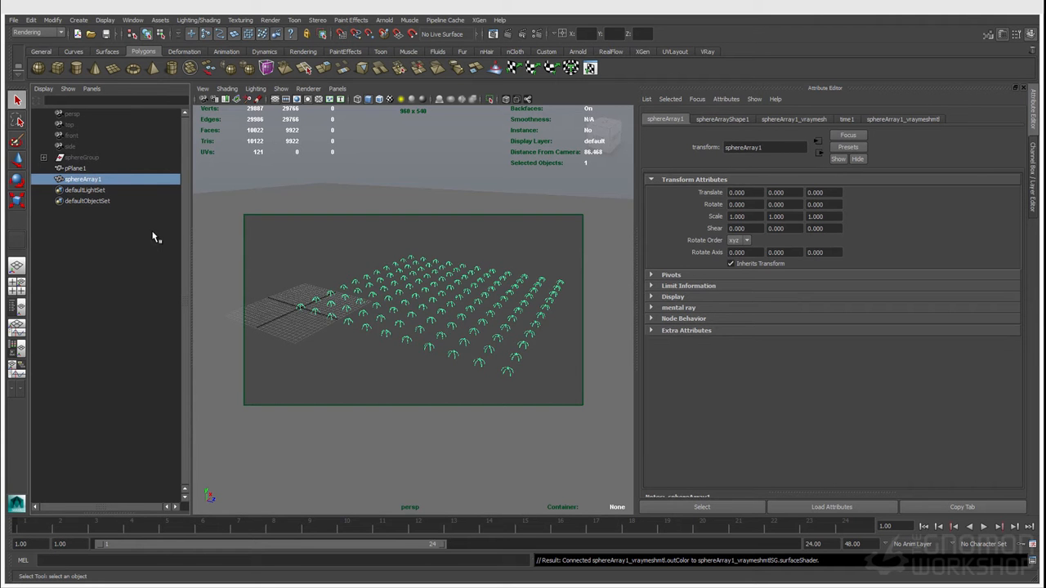
- Preview the whole mesh of sphereArray1_vraymesh in the viewport and switch the proxy back to its reduced display
right_click_drag(270, 289, 488, 334, "alt")
mouse_move(488, 333)
middle_mouse_down("alt")
mouse_move(451, 311)
mouse_move(495, 330)
middle_mouse_up("alt")
right_click_drag(495, 329, 389, 307, "alt")
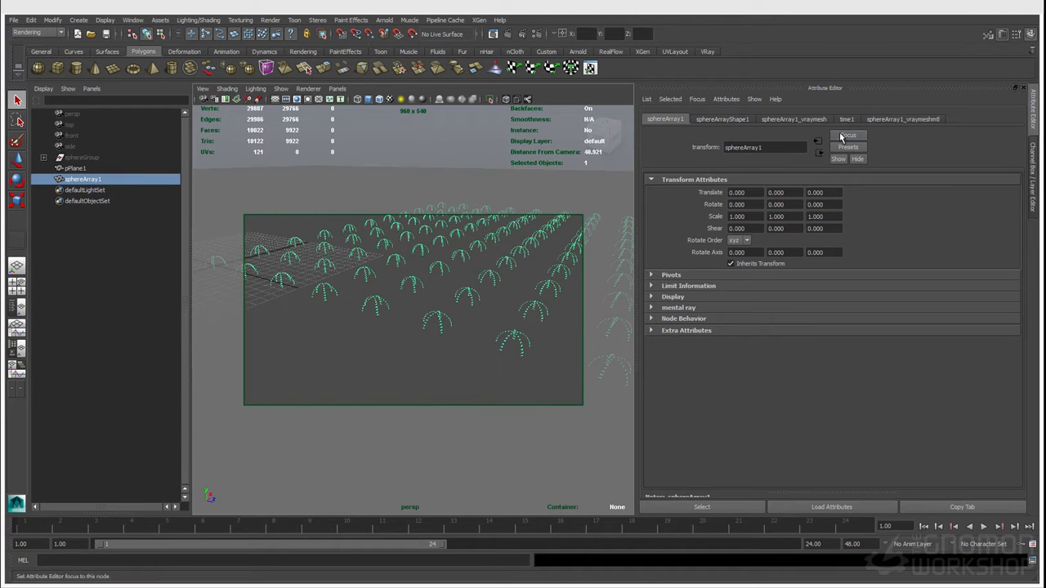
left_click(735, 120)
left_click(774, 119)
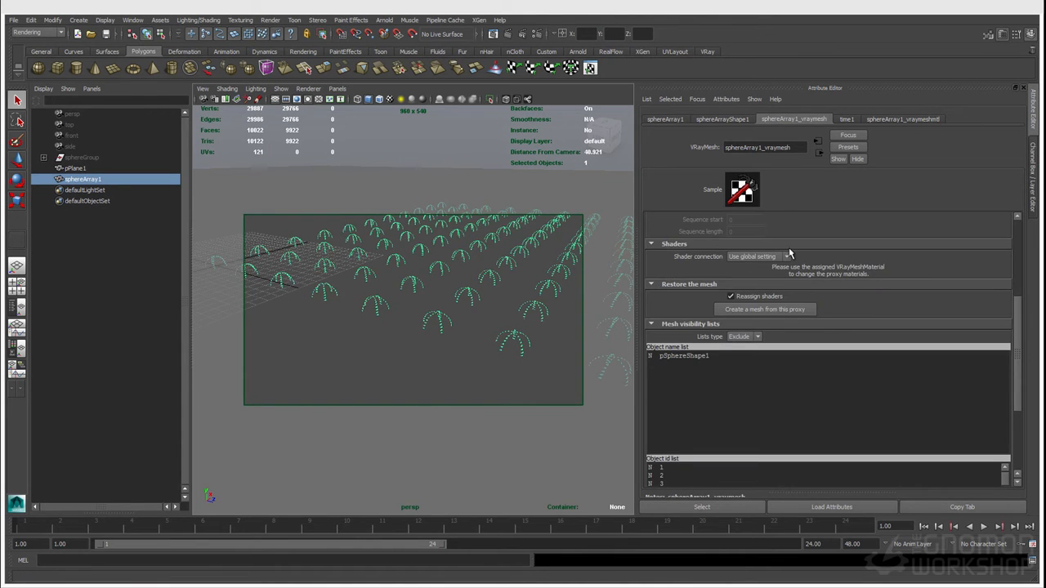
scroll(789, 254, "up", 4)
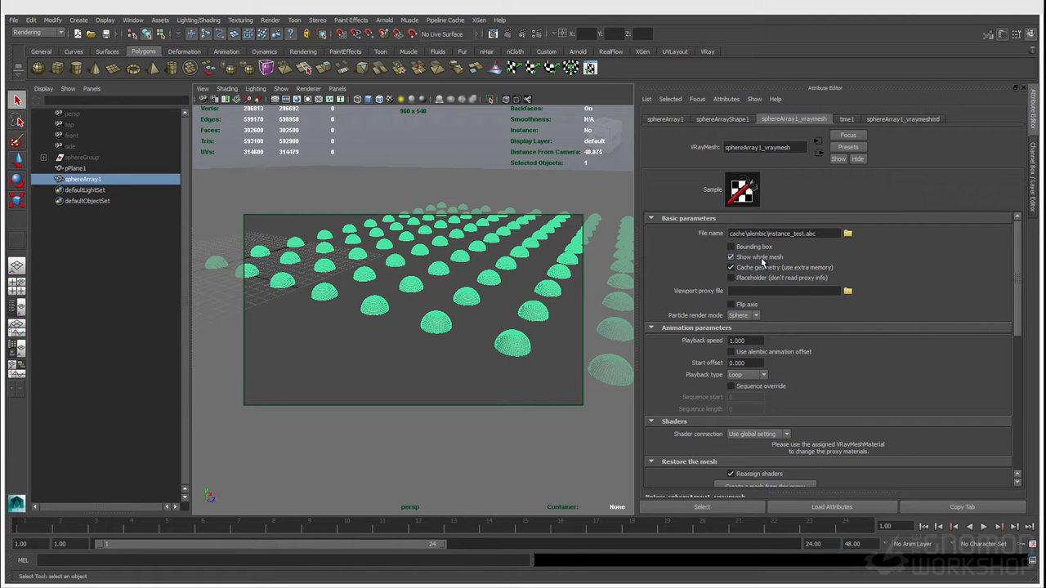
left_click(760, 258)
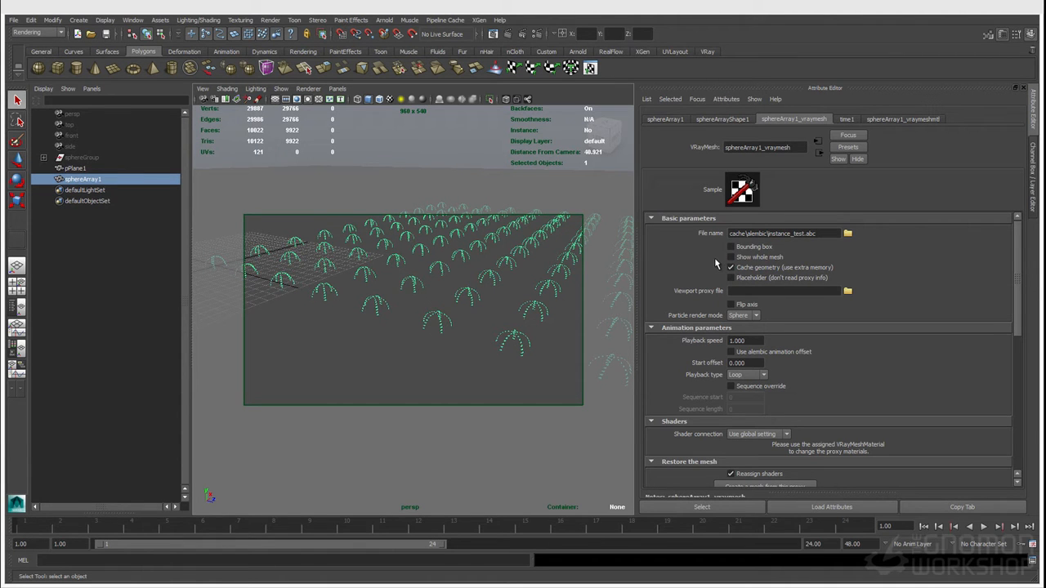
middle_click_drag(470, 260, 456, 265, "alt")
right_click_drag(456, 265, 422, 299, "alt")
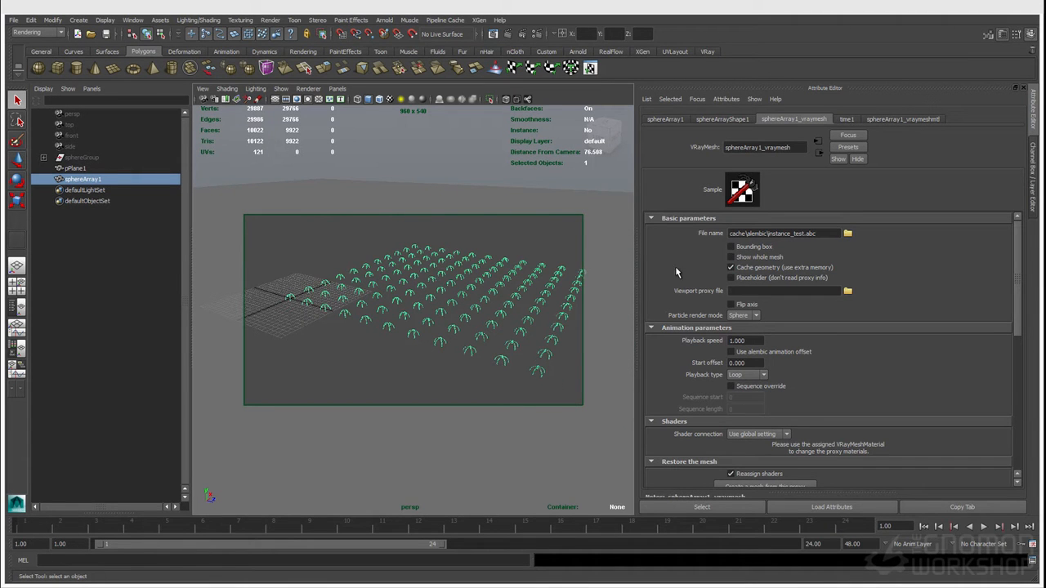
- Open the shading network of sphereArray1 in the Node Editor and select the sphereArray1_vraymeshmtl material
left_click(134, 20)
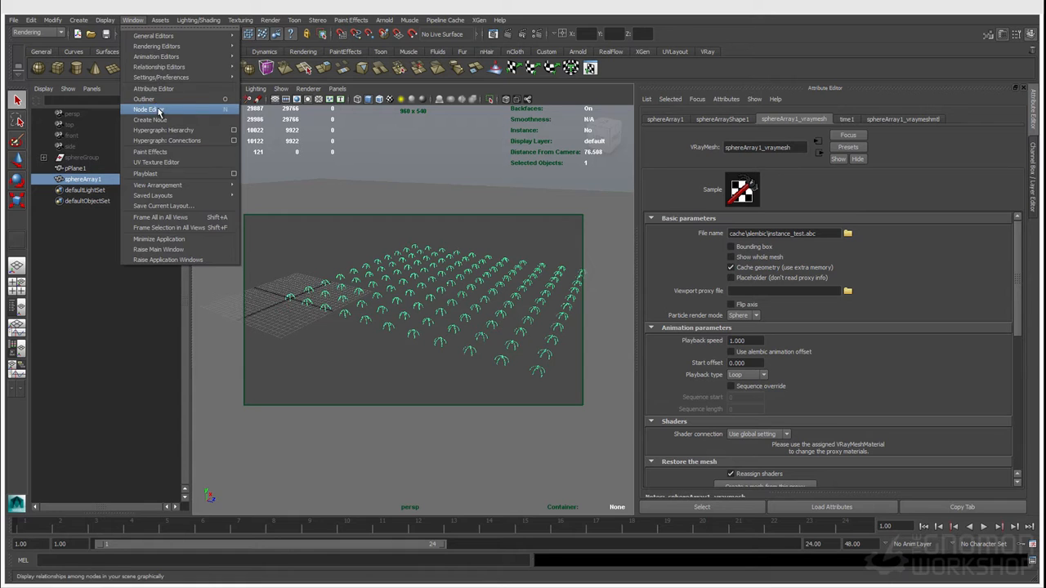
left_click(157, 109)
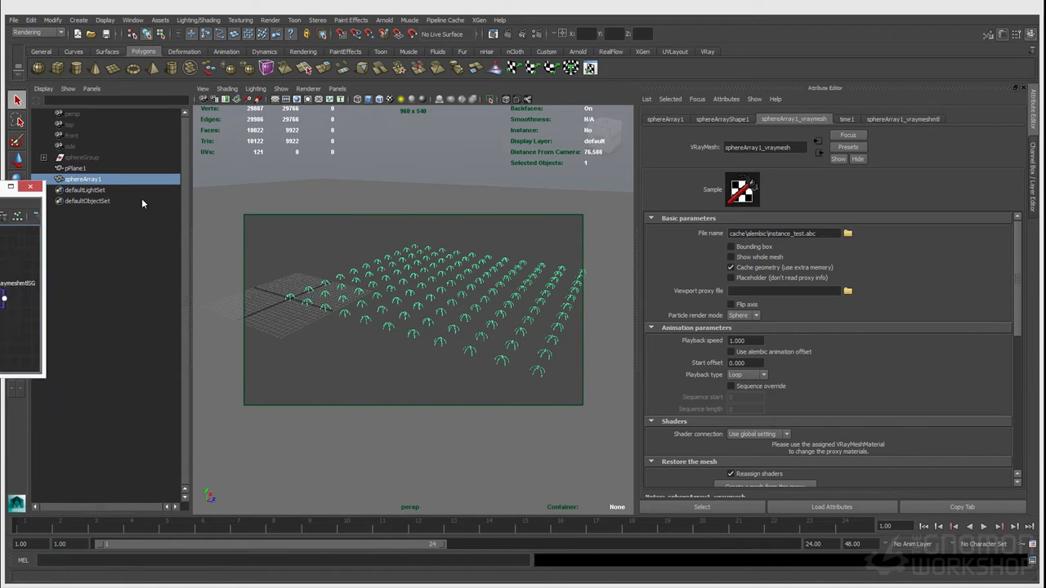
left_click_drag(293, 302, 299, 326)
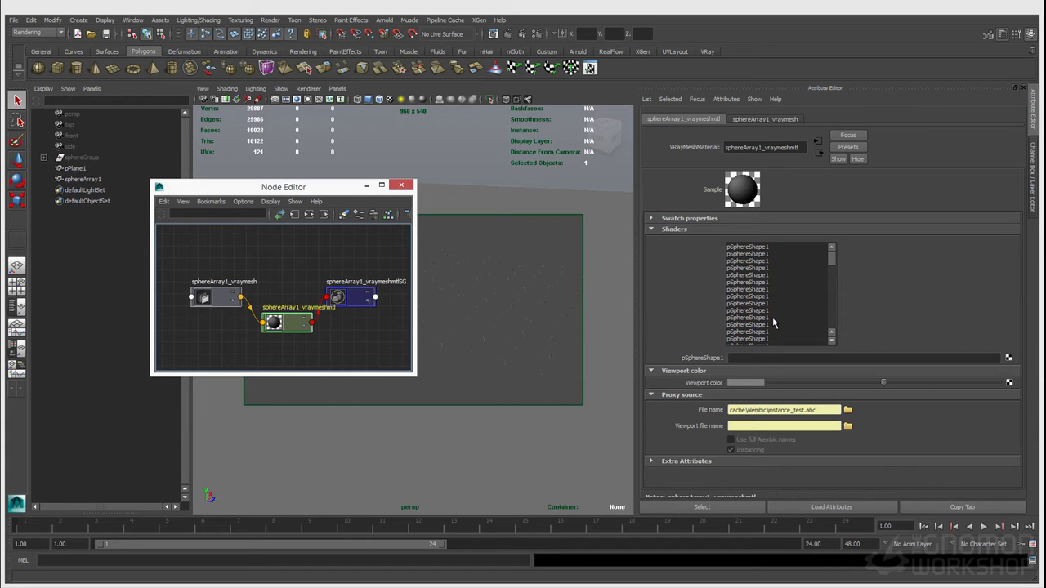
- Examine the pSphereShape1 entries in the mesh material's Shaders list from the first to the last
left_click(834, 261)
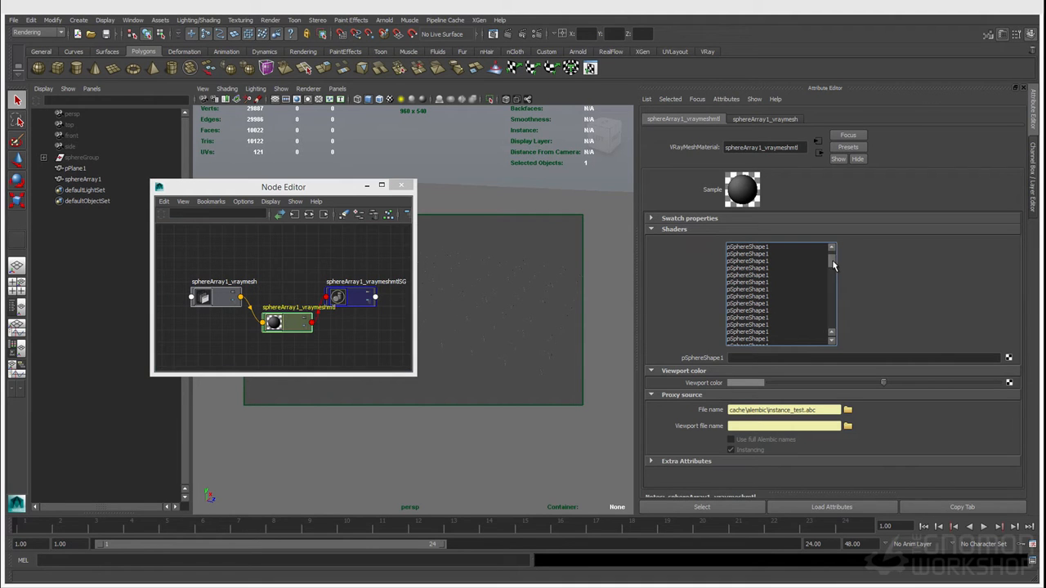
left_click_drag(836, 300, 835, 242)
left_click(746, 268)
left_click(754, 311)
scroll(753, 312, "down", 11)
left_click(754, 312)
scroll(753, 313, "down", 5)
scroll(752, 310, "down", 2)
left_click(752, 311)
scroll(753, 311, "down", 8)
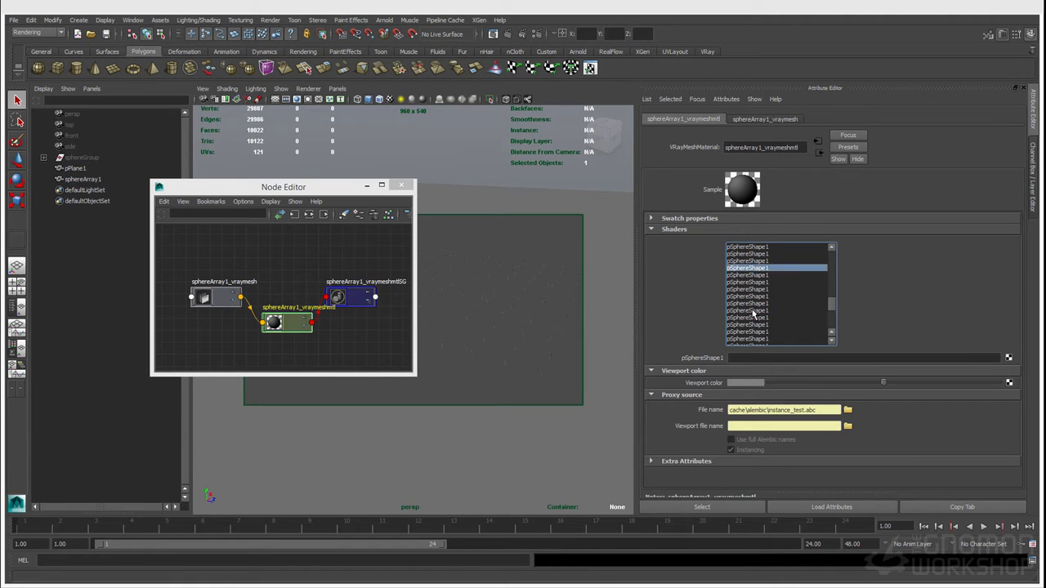
left_click(754, 310)
left_click(756, 331)
left_click(763, 340)
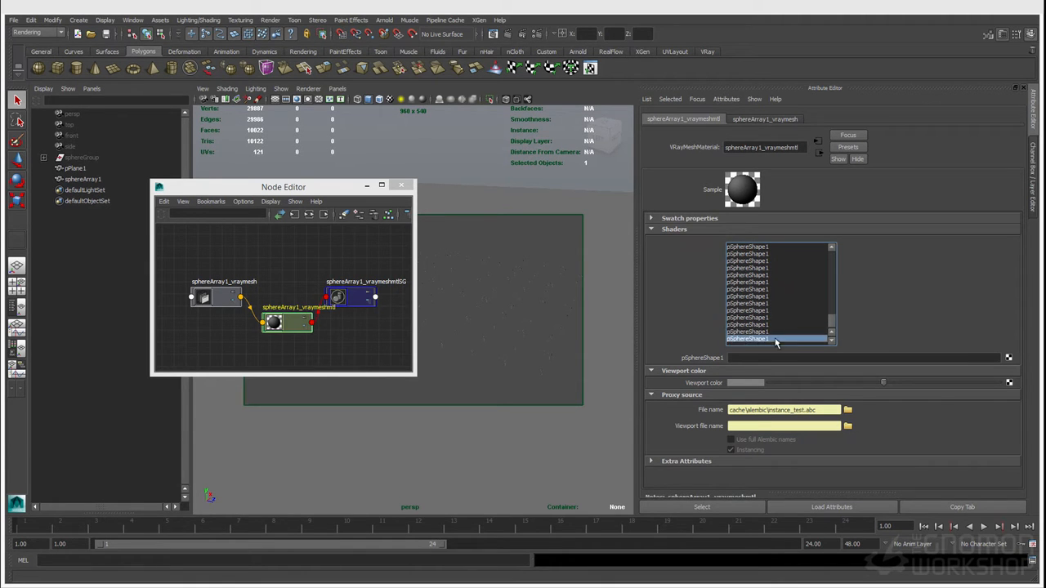
left_click_drag(832, 321, 826, 221)
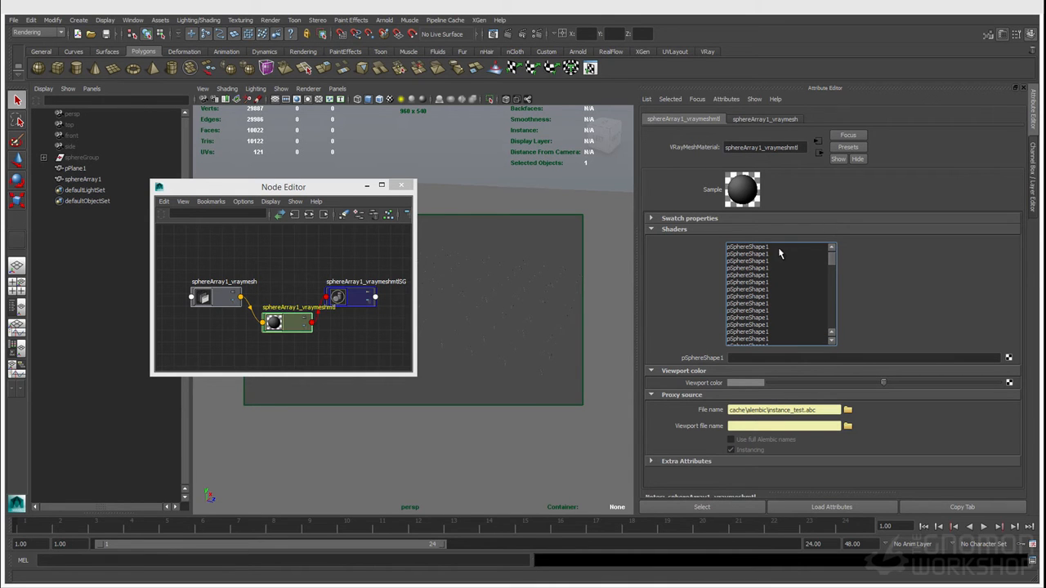
left_click(764, 247)
left_click(756, 260)
scroll(769, 314, "down", 3)
scroll(769, 314, "up", 3)
left_click(767, 248)
scroll(766, 314, "down", 5)
left_click(766, 340)
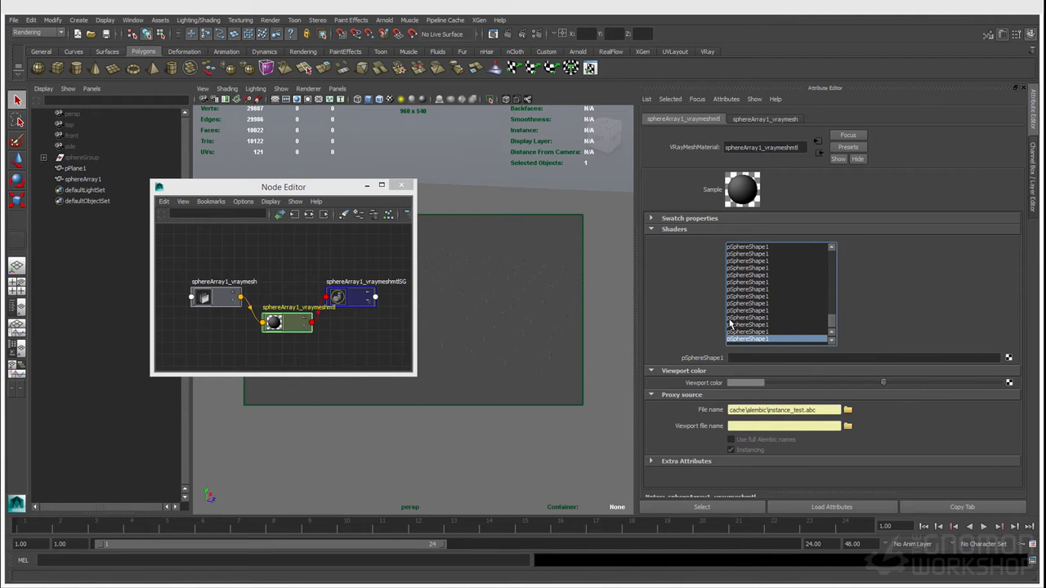
- Move the mesh material node aside in the network and create a VRayMtl node below it
left_click_drag(307, 187, 306, 173)
left_click_drag(299, 314, 295, 242)
left_click(287, 334)
key("Tab")
type("VRayMtl")
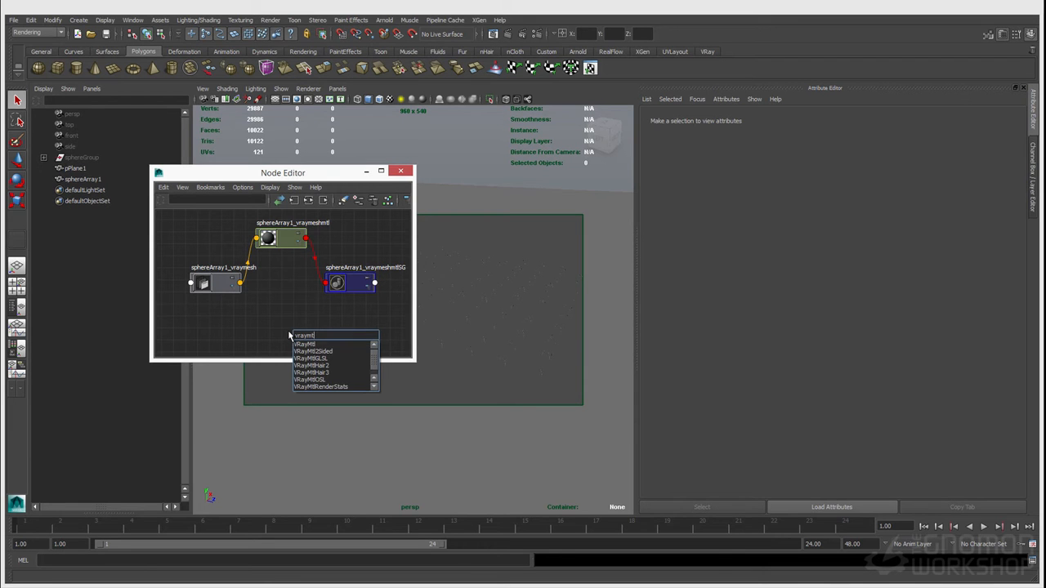
key("Return")
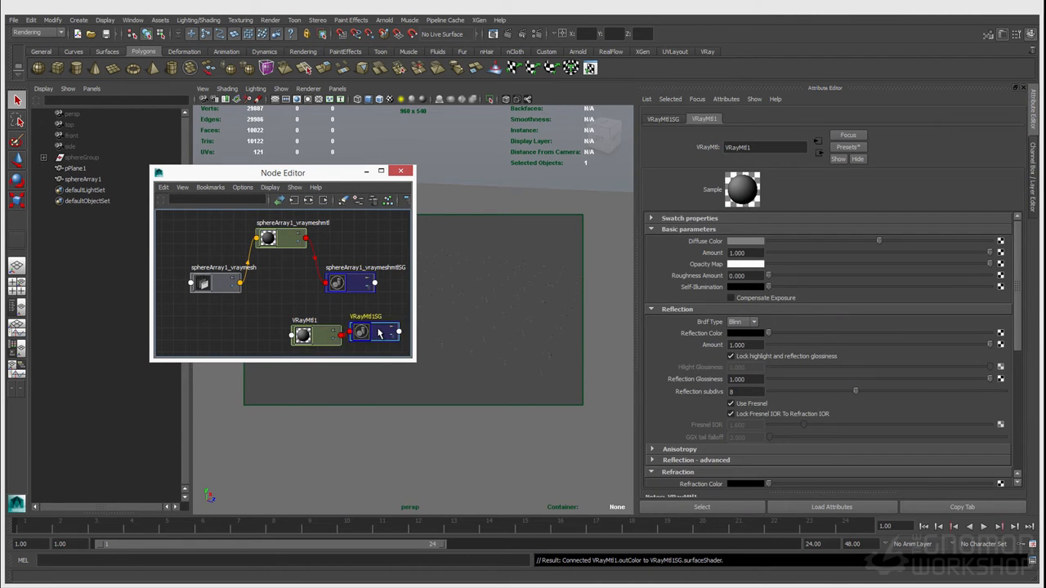
- Remove the new material's own shading group and connect VRayMtl1 to sphereArray1_vraymeshmtlSG in place of the mesh material
left_click(351, 344)
left_click_drag(312, 336, 254, 324)
left_click_drag(342, 284, 337, 301)
middle_click_drag(249, 330, 324, 300)
left_click_drag(260, 327, 284, 335)
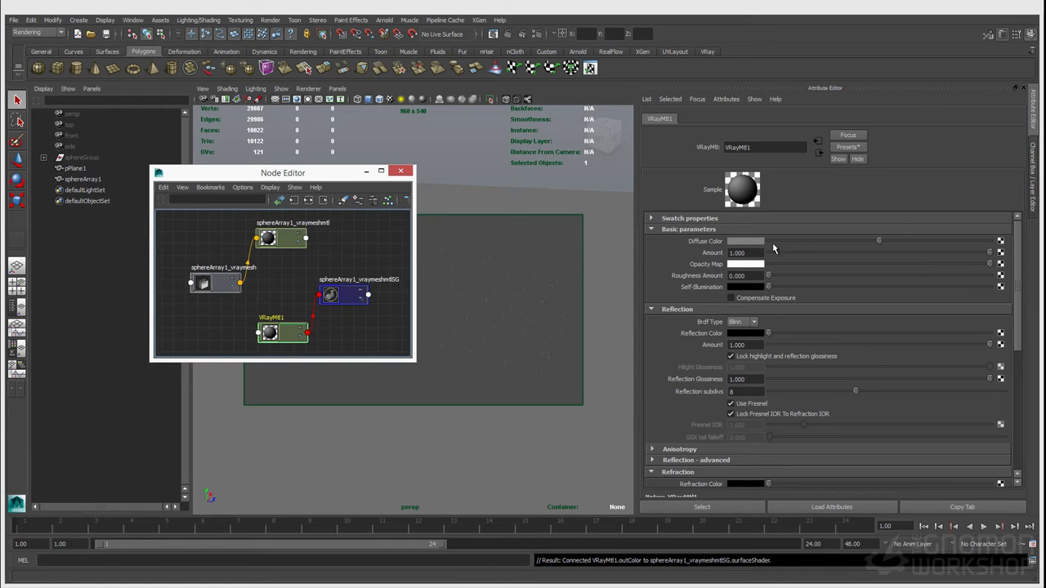
- Give VRayMtl1 a muted blue diffuse color with a hue of about 200 and a saturation of about 0.36
left_click_drag(879, 241, 823, 241)
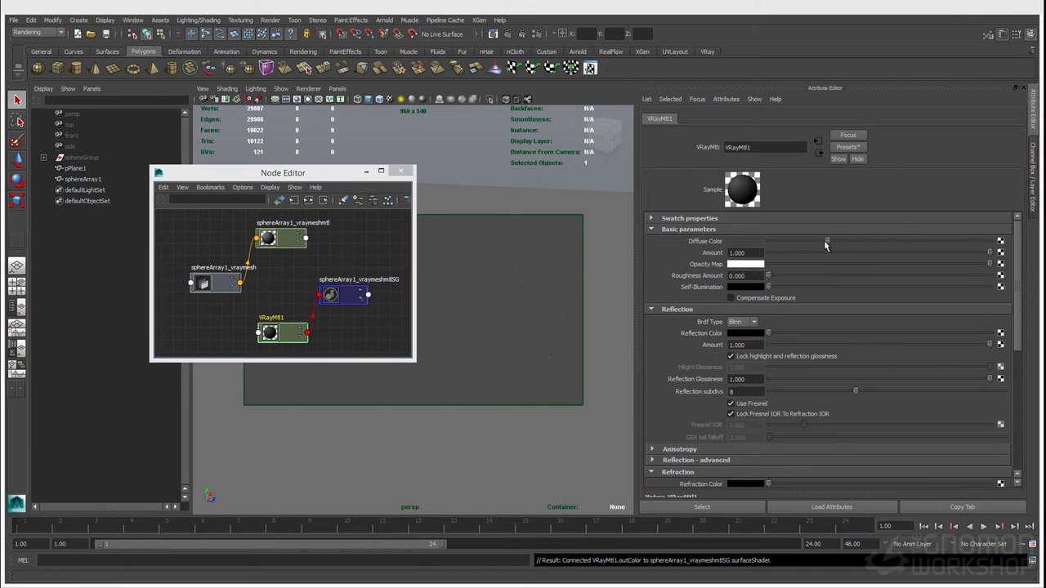
left_click(752, 245)
left_click(737, 267)
left_click(718, 281)
left_click_drag(712, 294, 717, 293)
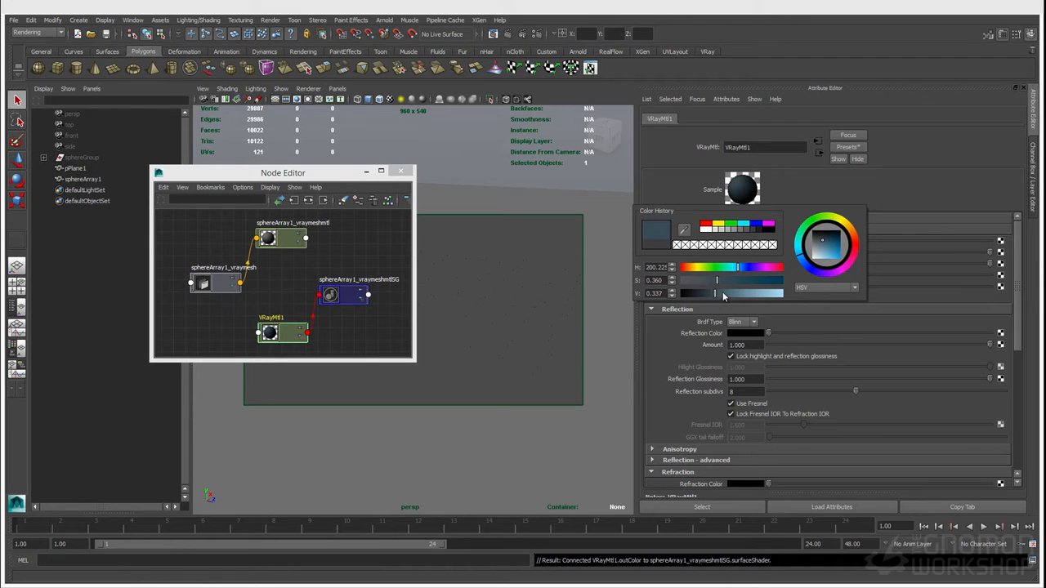
- Set VRayMtl1's reflection color to white, its reflection amount to 0.569 and its reflection glossiness to 0.515
left_click(848, 332)
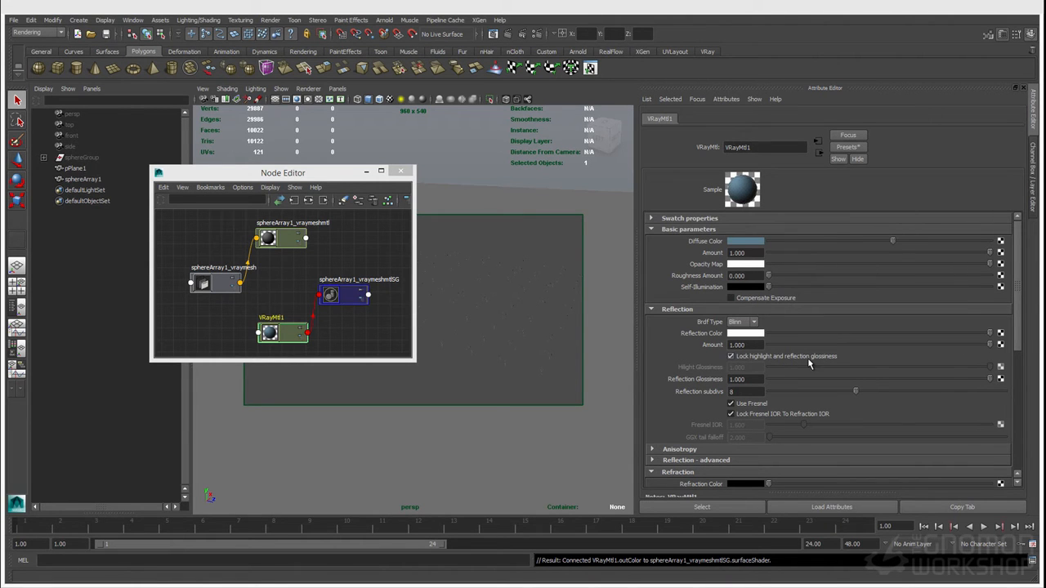
left_click_drag(989, 344, 893, 344)
left_click_drag(347, 176, 321, 273)
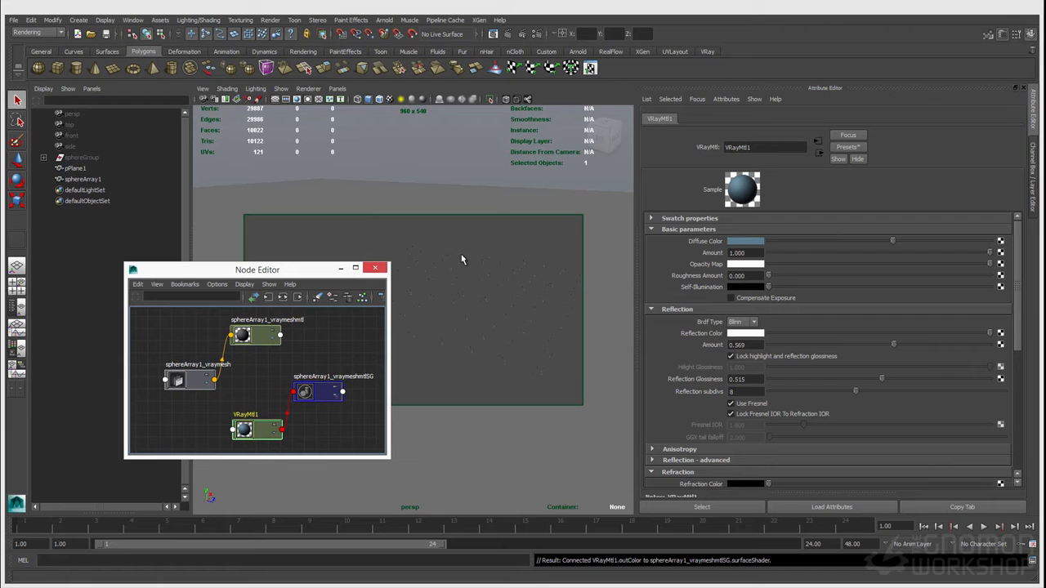
- Examine the Alembic proxy parameters of sphereArray1_vraymesh, including the instancing, preview and subdivision options
left_click(187, 381)
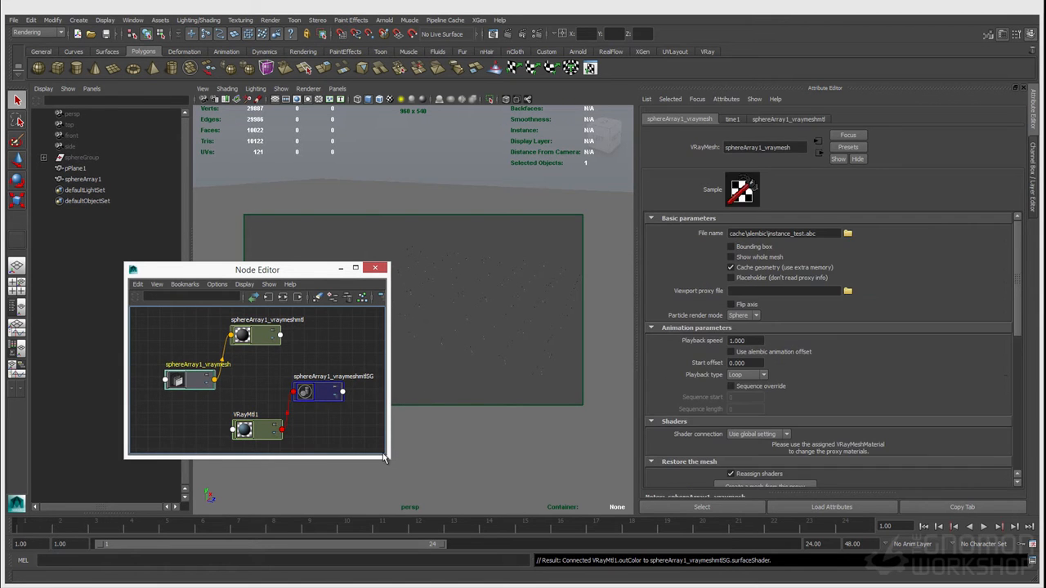
left_click(150, 404)
left_click(187, 384)
scroll(814, 419, "down", 5)
scroll(814, 420, "down", 20)
scroll(815, 422, "down", 11)
scroll(694, 311, "down", 3)
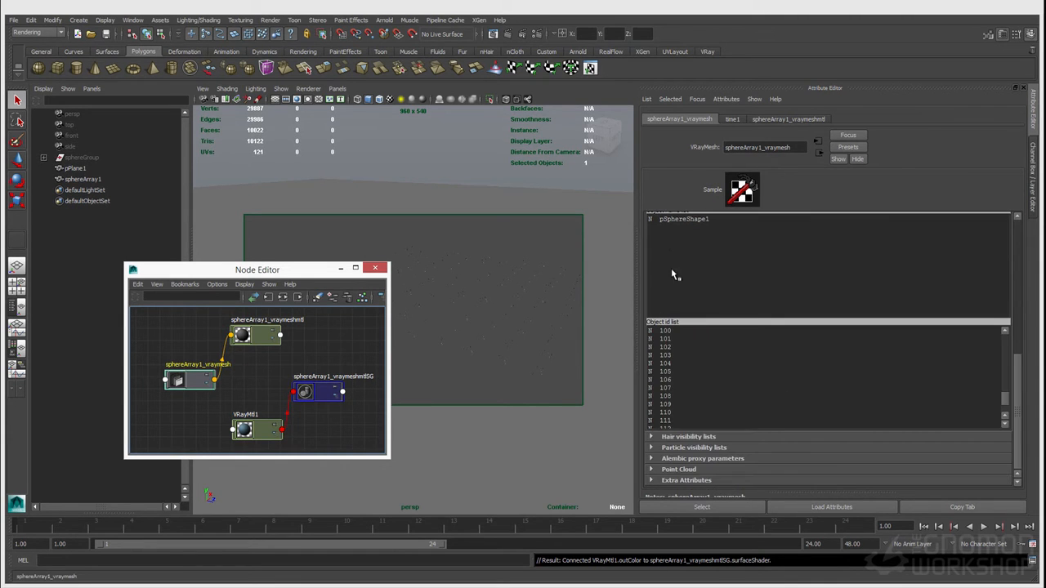
left_click(703, 458)
scroll(703, 464, "down", 5)
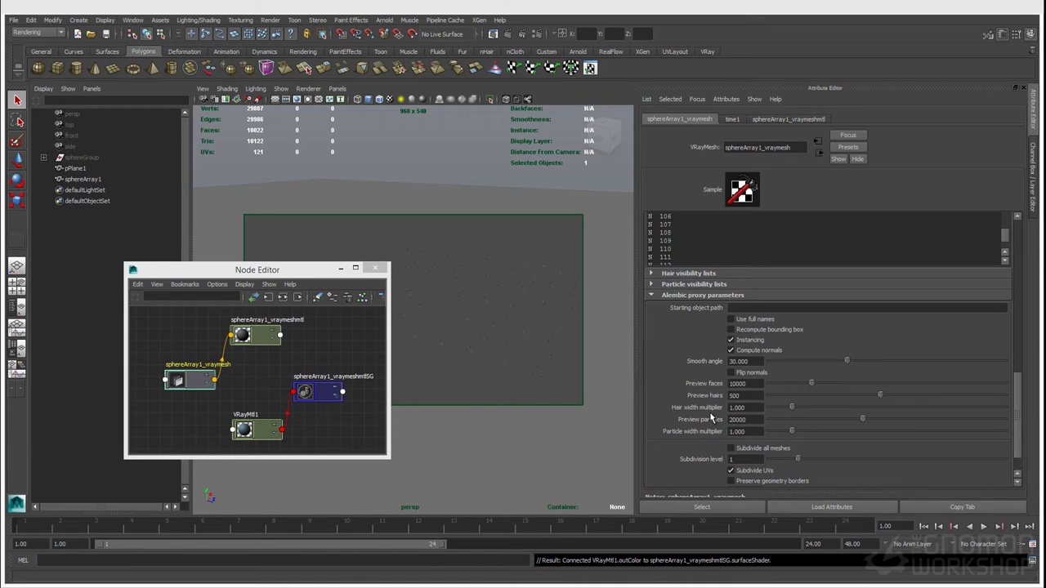
left_click(747, 395)
scroll(686, 451, "down", 1)
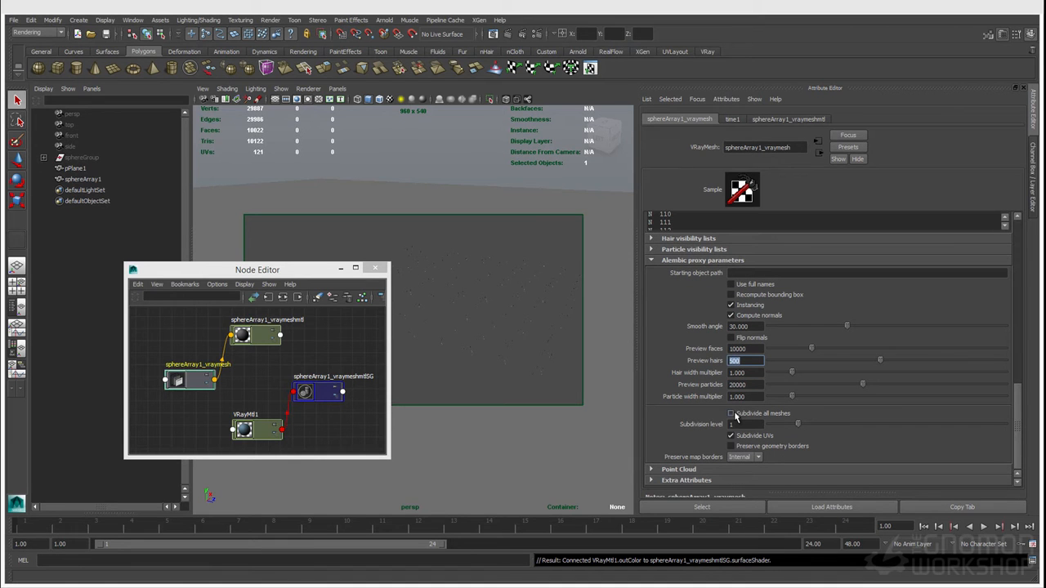
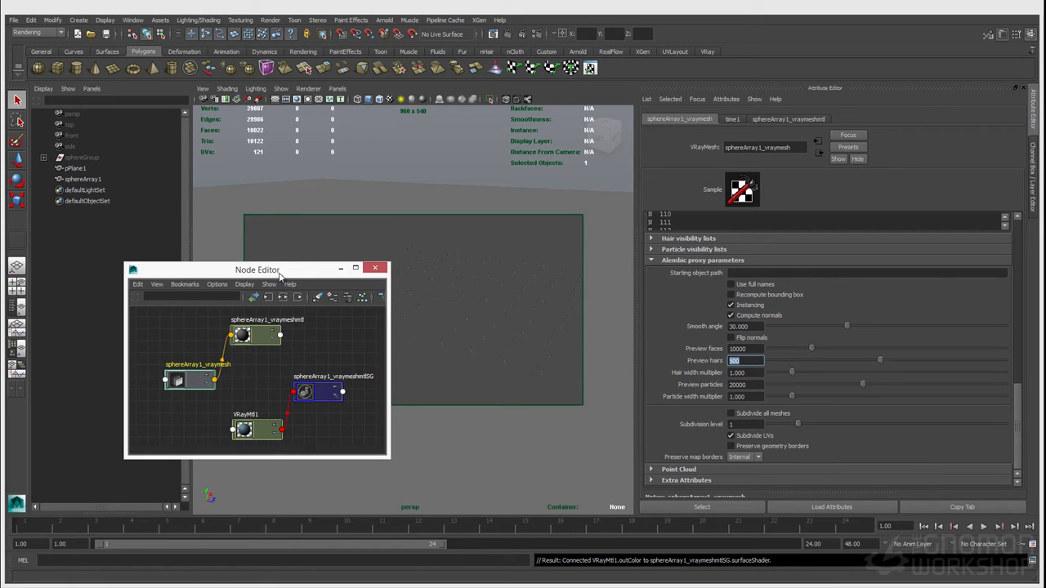
- Create a V-Ray Rect Light and scale it uniformly to about 15
left_click_drag(288, 278, 305, 348)
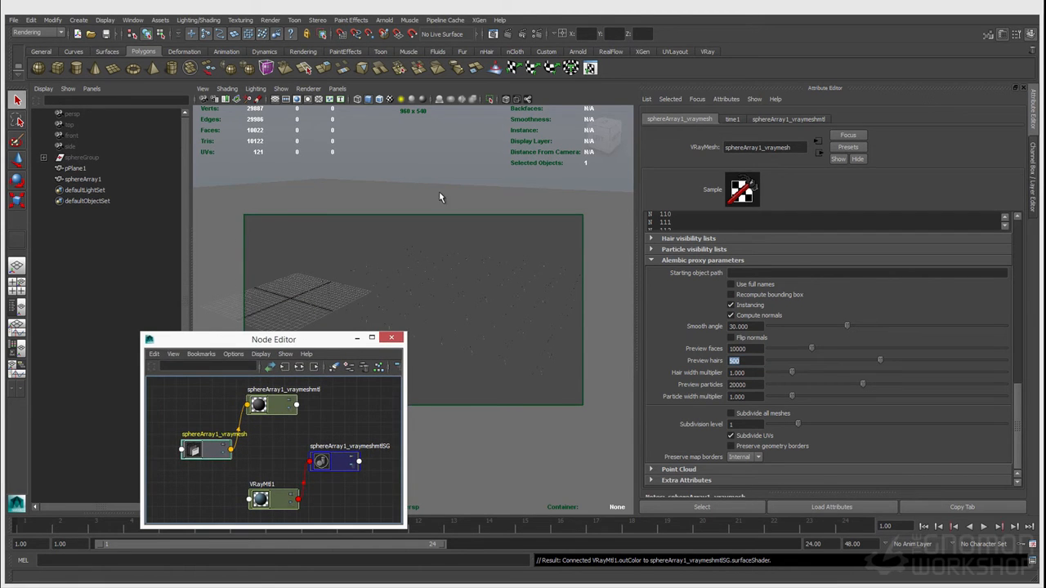
left_click(78, 20)
mouse_move(114, 66)
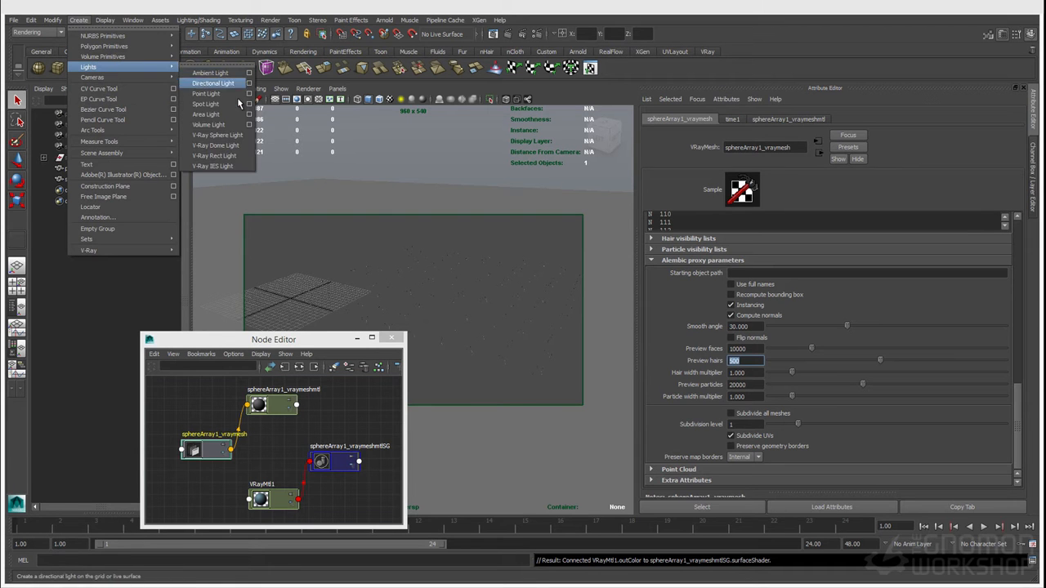
left_click(214, 155)
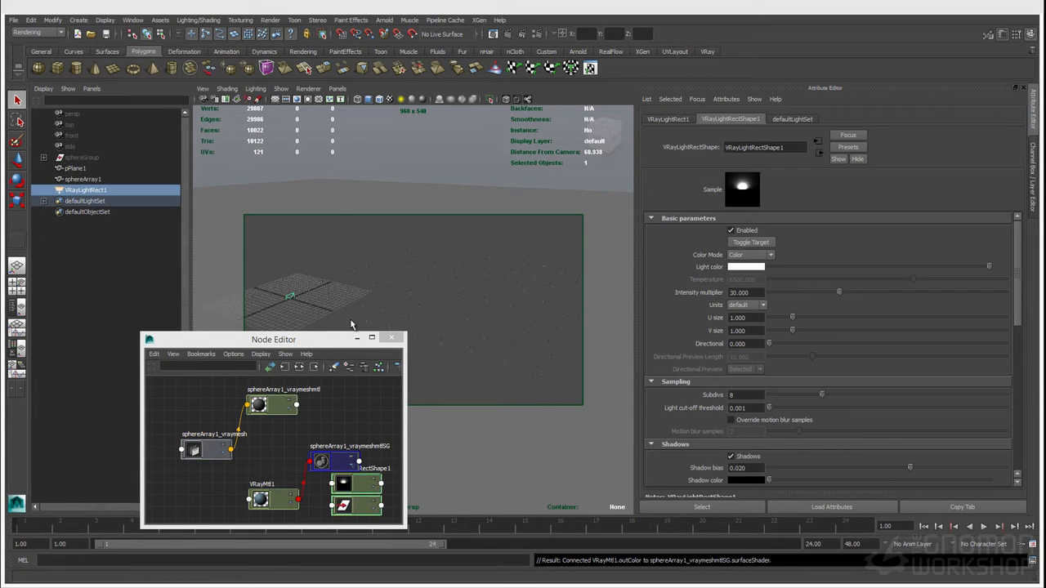
key("r")
left_click_drag(291, 300, 407, 295)
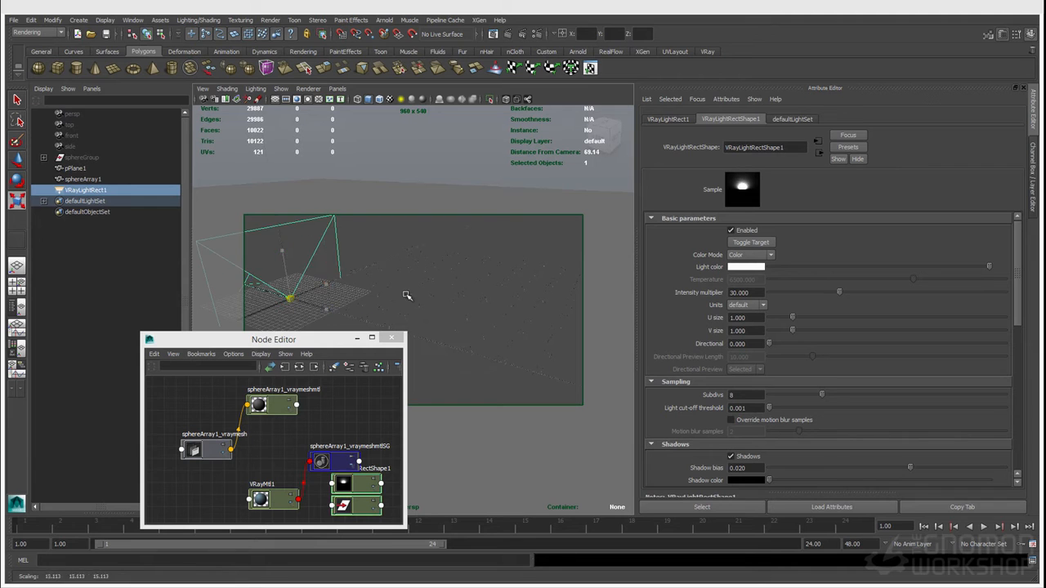
- Rotate the rectangular light to face downward, place it above the sphere array and deselect it
key("e")
left_click_drag(312, 270, 458, 292)
key("w")
scroll(329, 203, "down", 4)
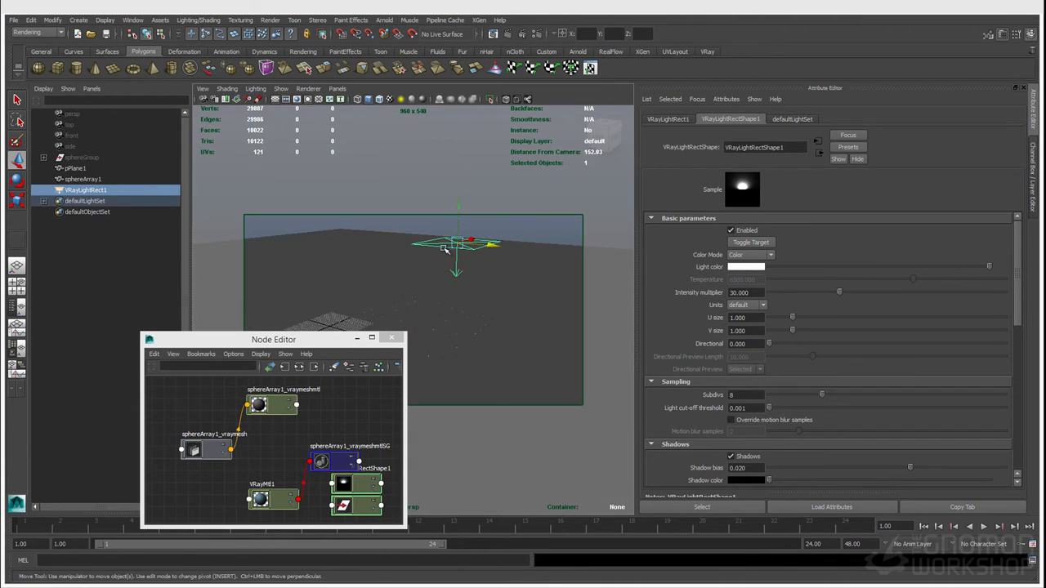
middle_click_drag(470, 352, 460, 311, "alt")
right_click_drag(460, 311, 514, 324, "alt")
middle_click_drag(514, 325, 526, 335, "alt")
key("q")
left_click(365, 184)
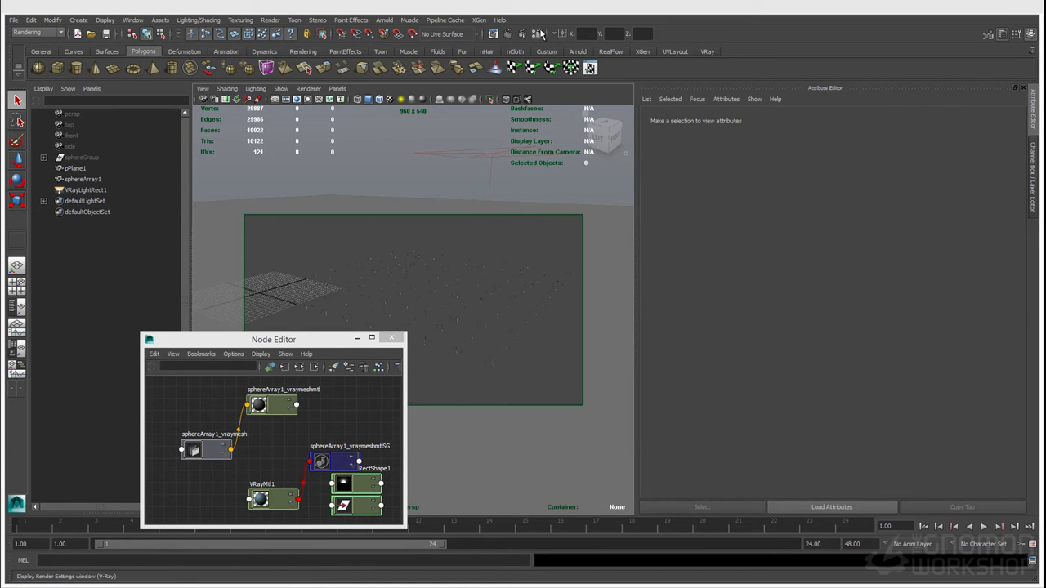
- Check the VRayProxy objects option in the RT Engine geometry settings and close the render settings
left_click(538, 34)
left_click(400, 156)
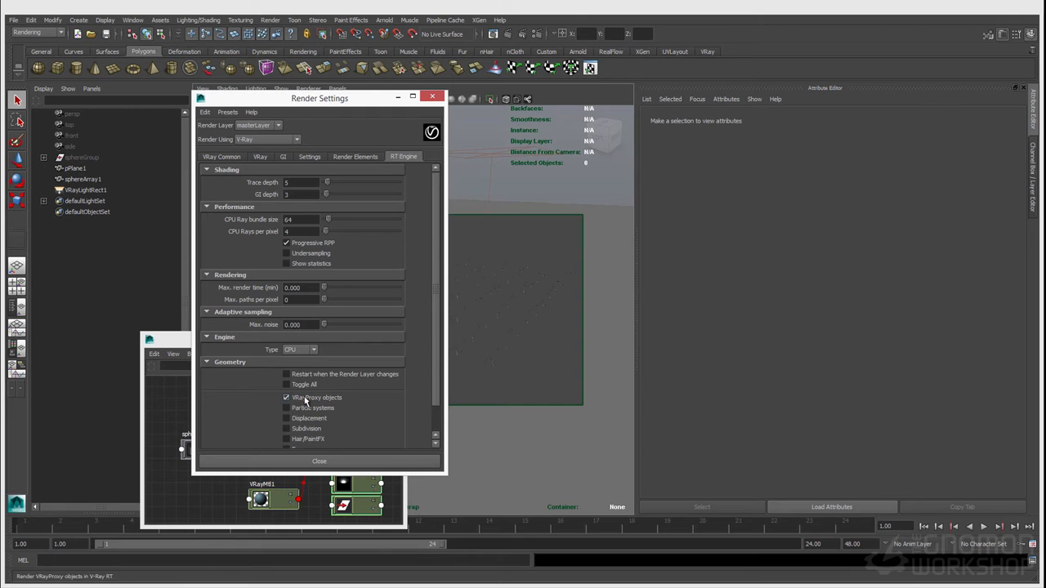
left_click(432, 97)
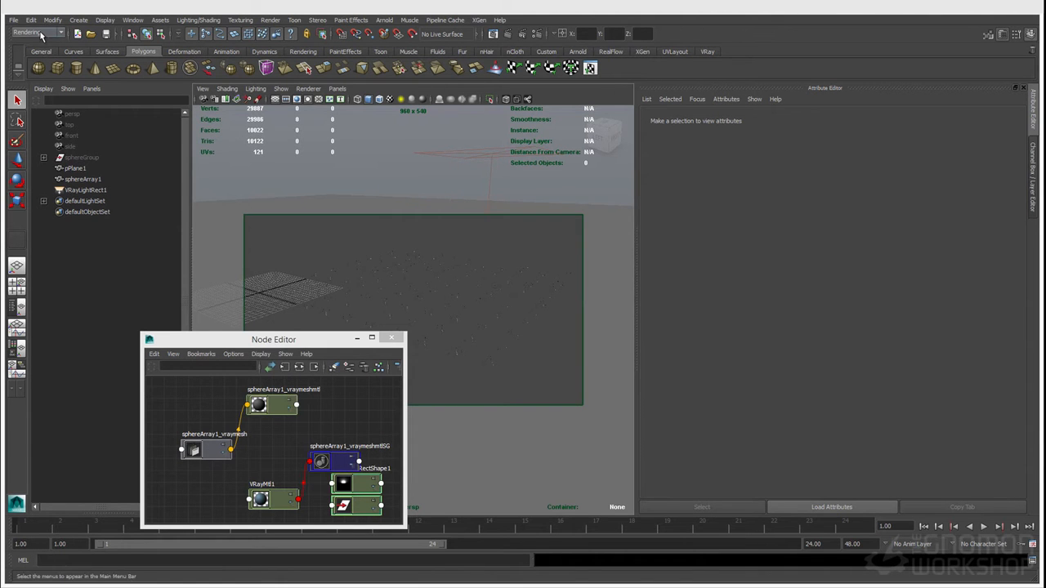
- Save the scene under the new file name ch_proxyABCSphere_exported.mb
left_click(13, 19)
left_click(37, 68)
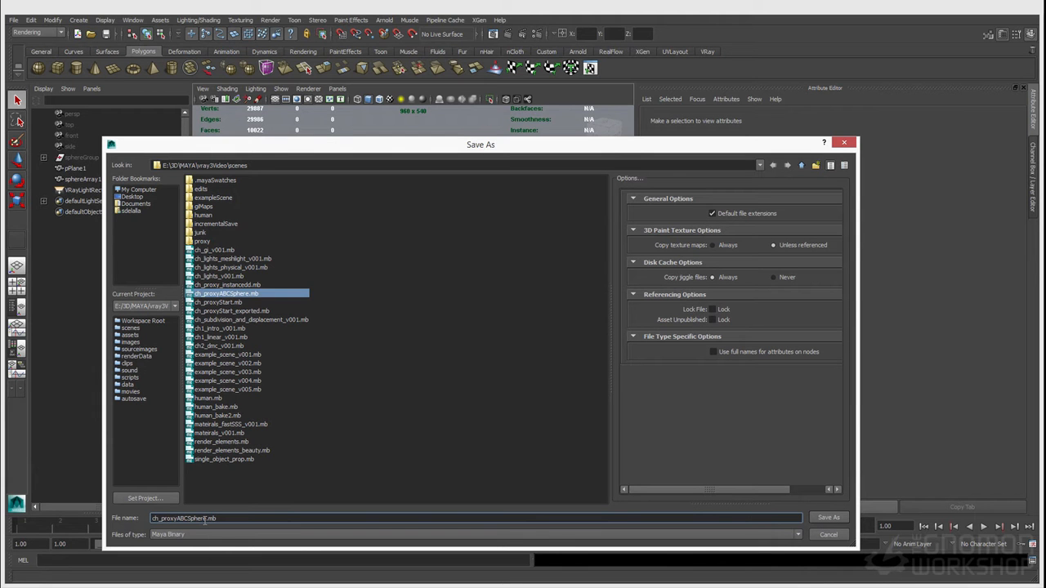
type("_exported")
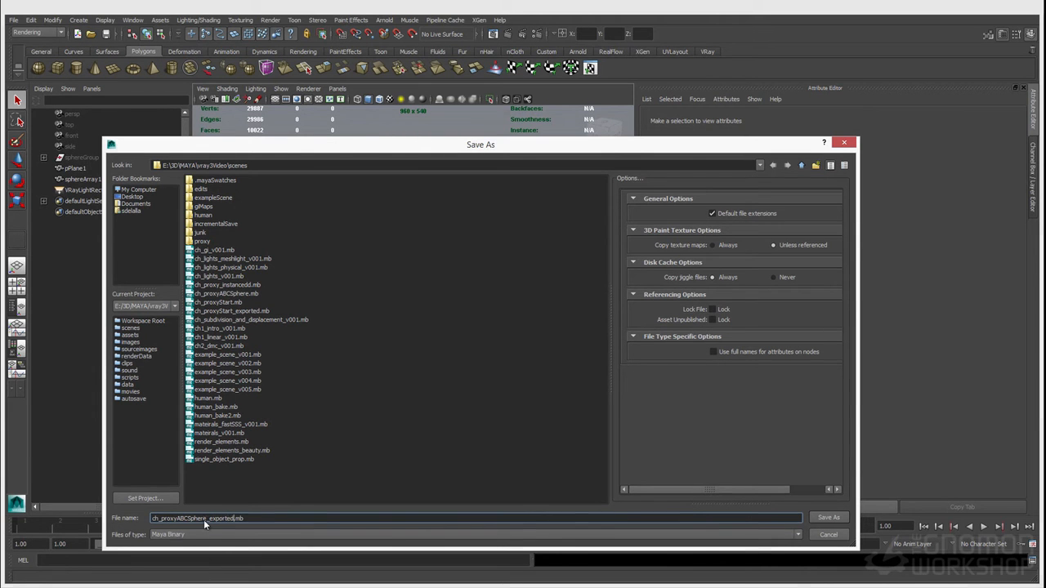
key("Return")
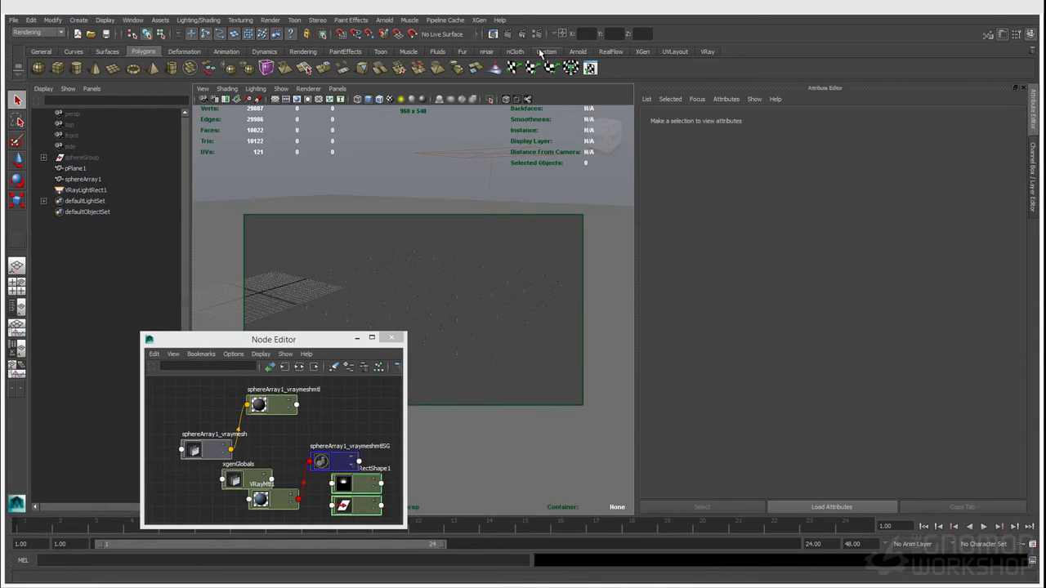
- Run an interactive V-Ray render of the lit sphere array, restarting it with the light deselected
left_click(527, 33)
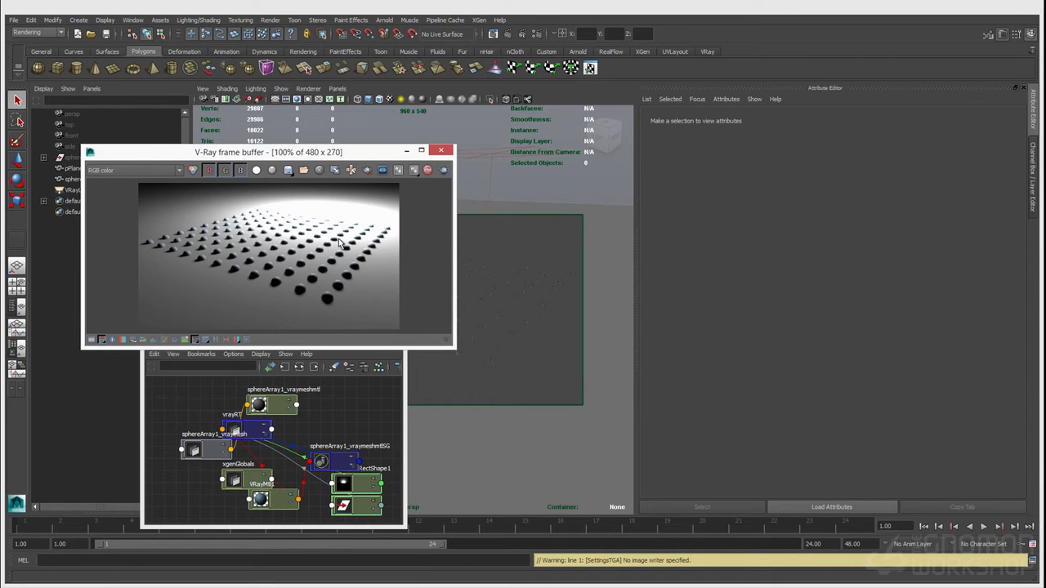
left_click(439, 151)
left_click(474, 157)
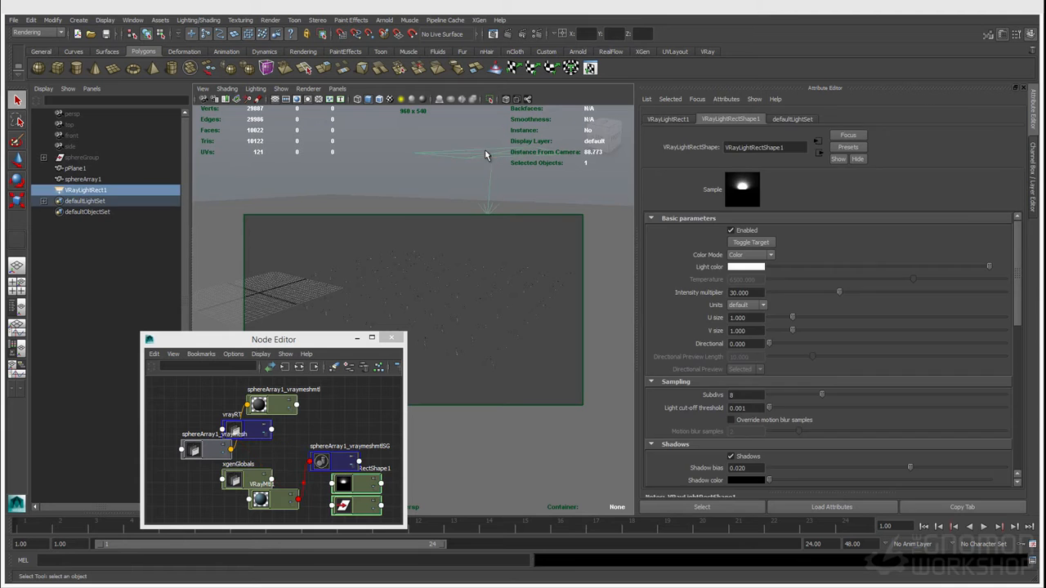
left_click(376, 201)
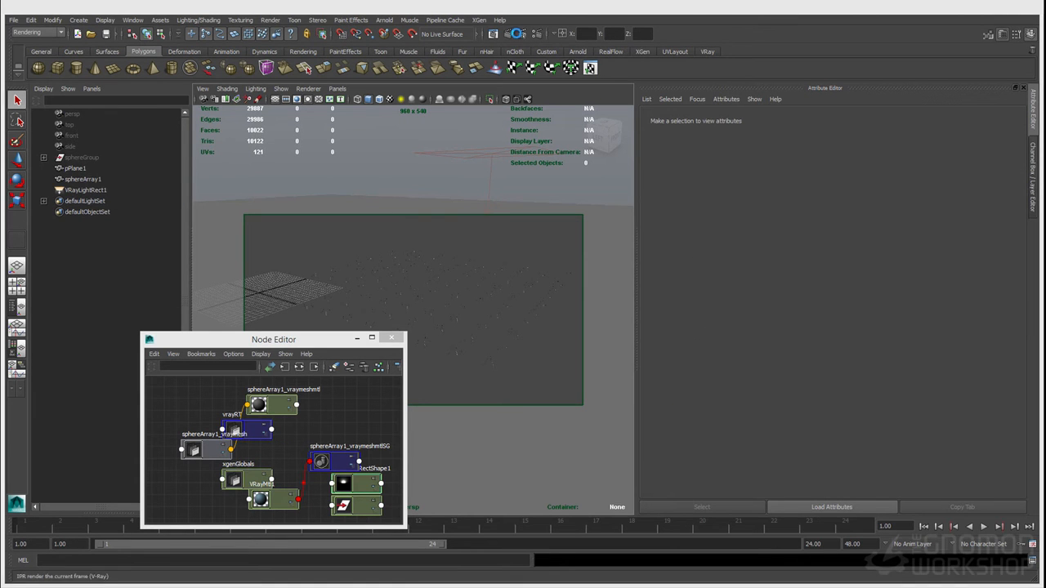
left_click(521, 35)
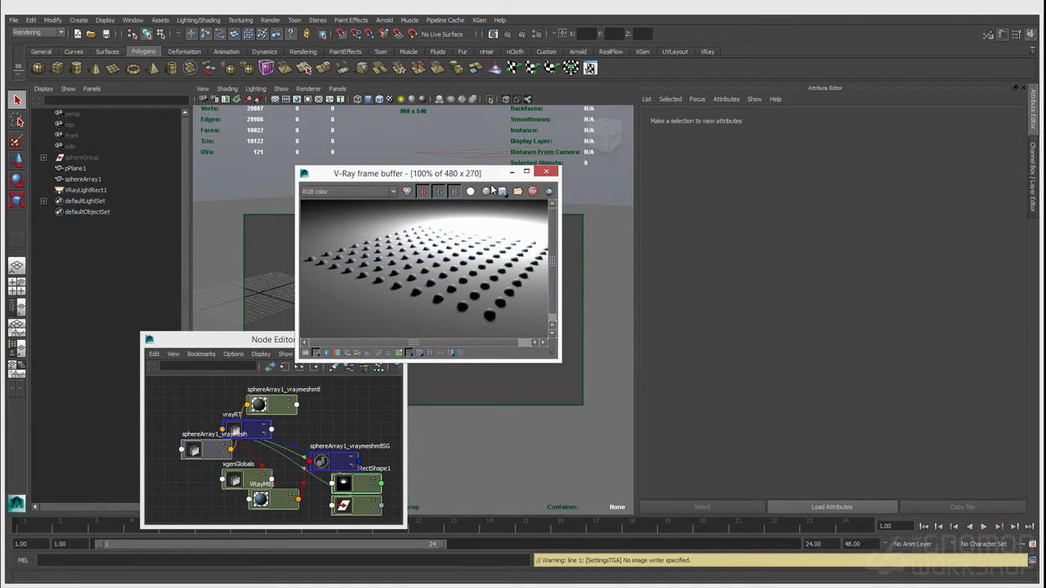
left_click(427, 136)
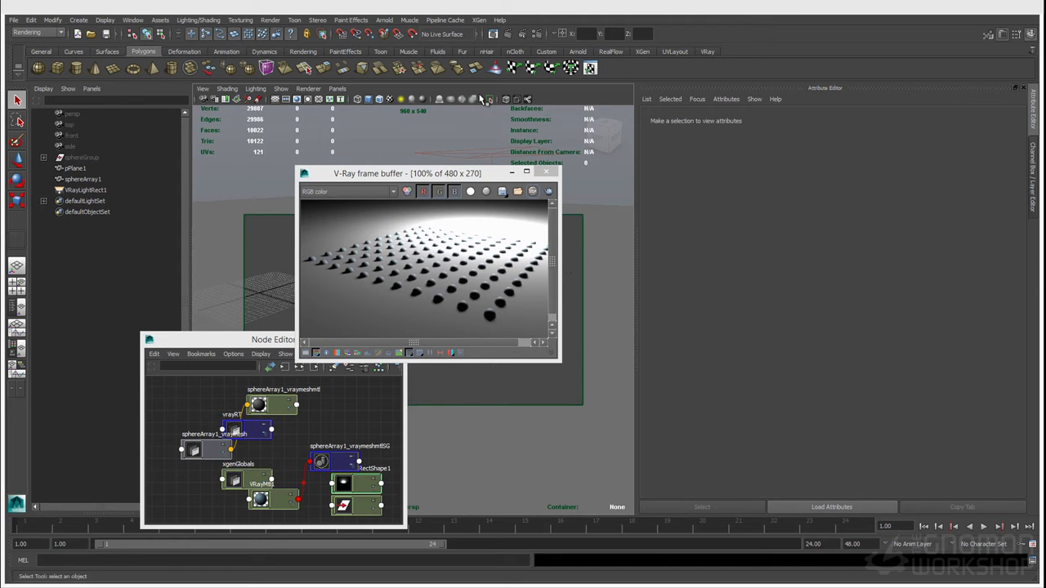
left_click(523, 35)
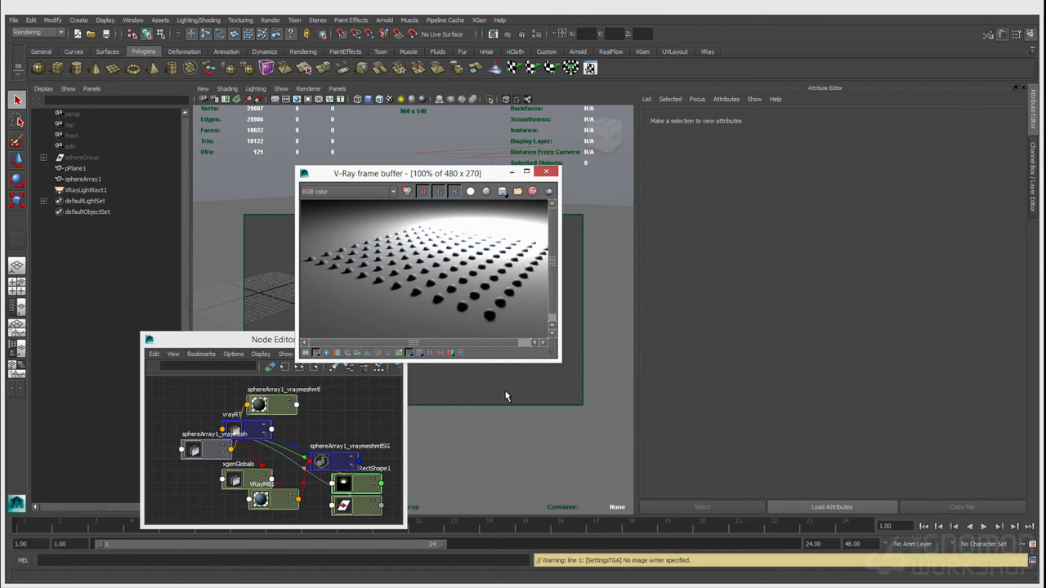
- Turn off sRGB display in the V-Ray frame buffer, show its color correction controls, and enlarge and move the window clear of the light
left_click(410, 353)
left_click(420, 353)
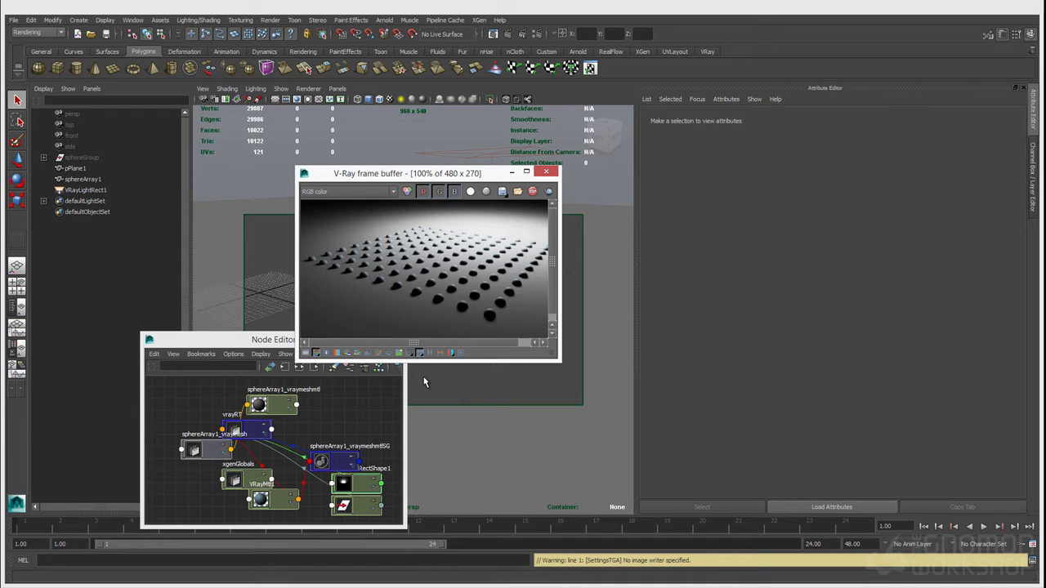
left_click_drag(558, 358, 654, 360)
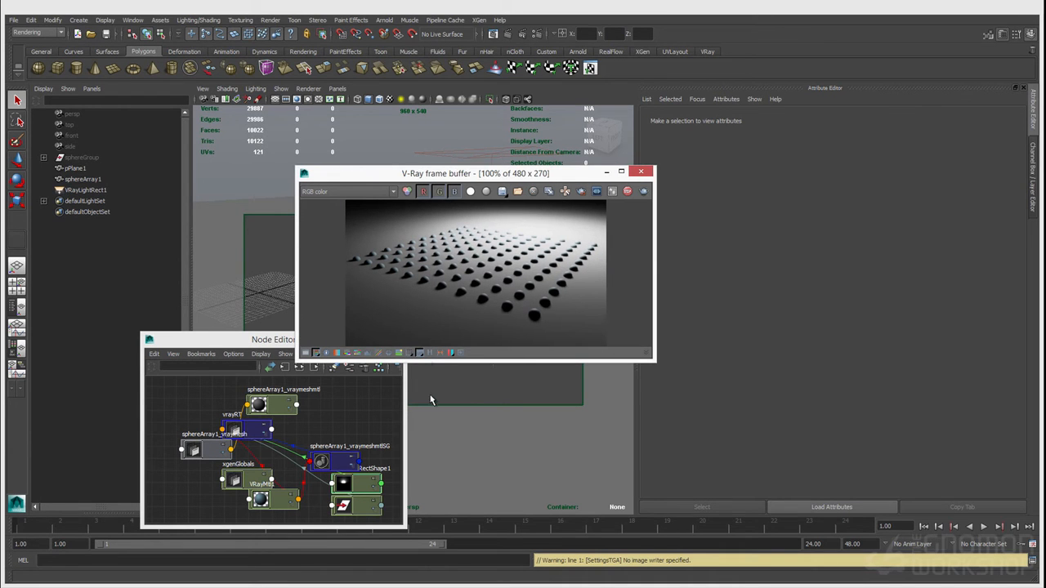
left_click(306, 353)
left_click_drag(733, 362, 752, 496)
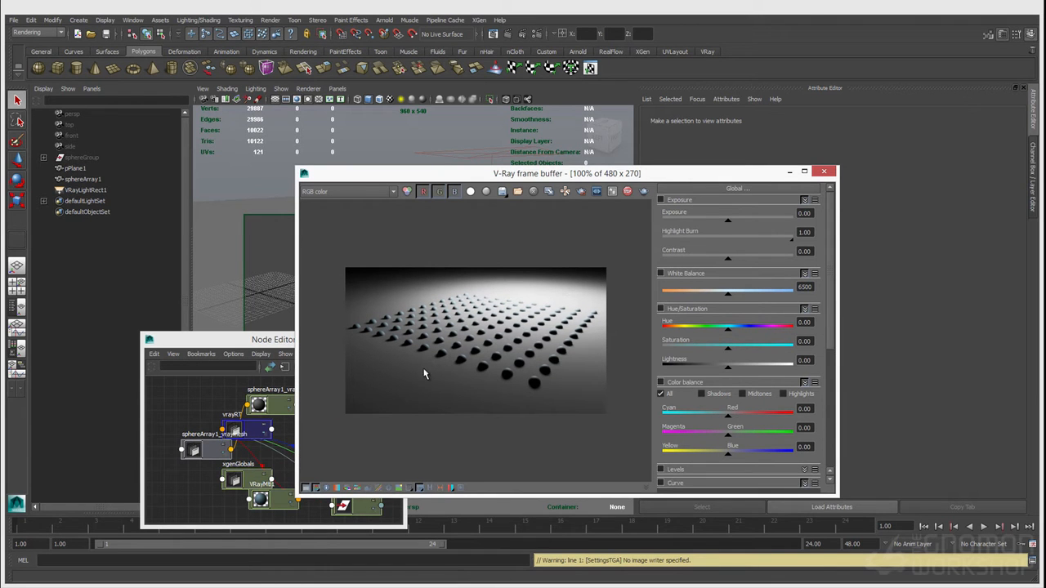
left_click_drag(499, 175, 662, 204)
- Move the rectangular light to the right of the sphere array, rotate it to about -90, 0, -40 degrees, and close the frame buffer
left_click(508, 152)
key("e")
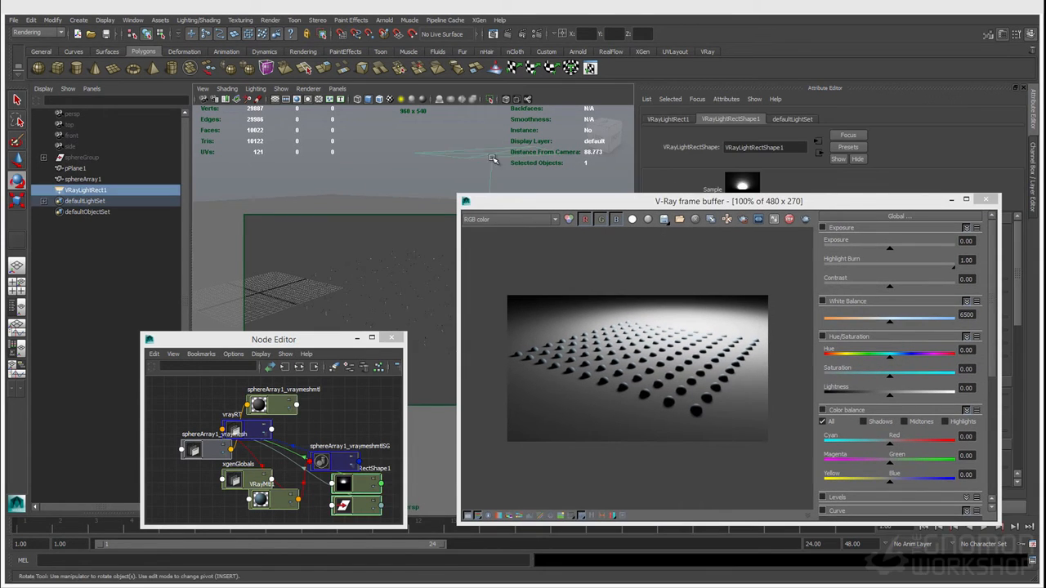
left_click_drag(470, 161, 555, 169)
key("w")
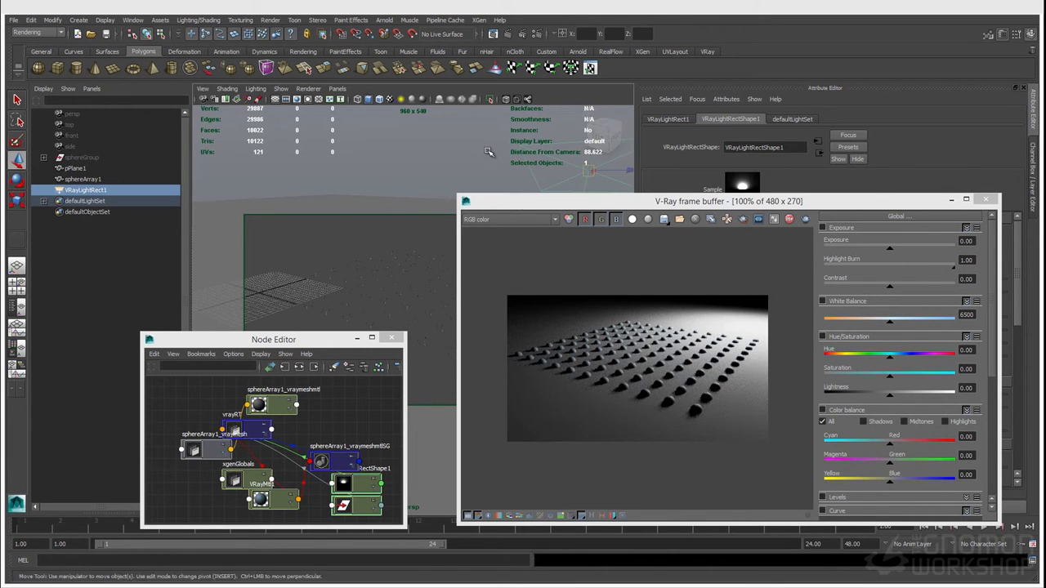
key("e")
left_click_drag(576, 180, 583, 164)
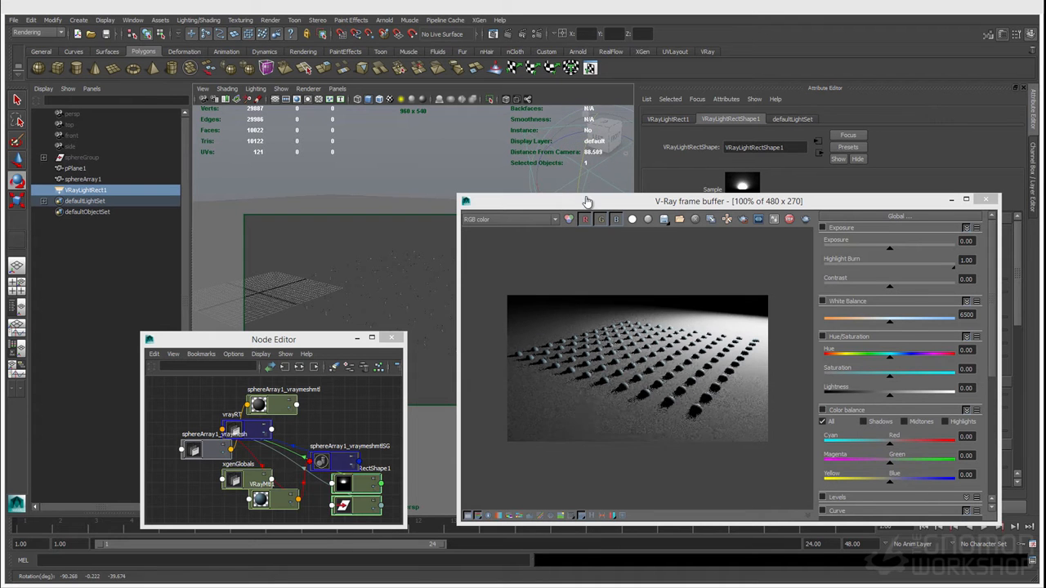
left_click_drag(802, 201, 563, 200)
left_click(724, 195)
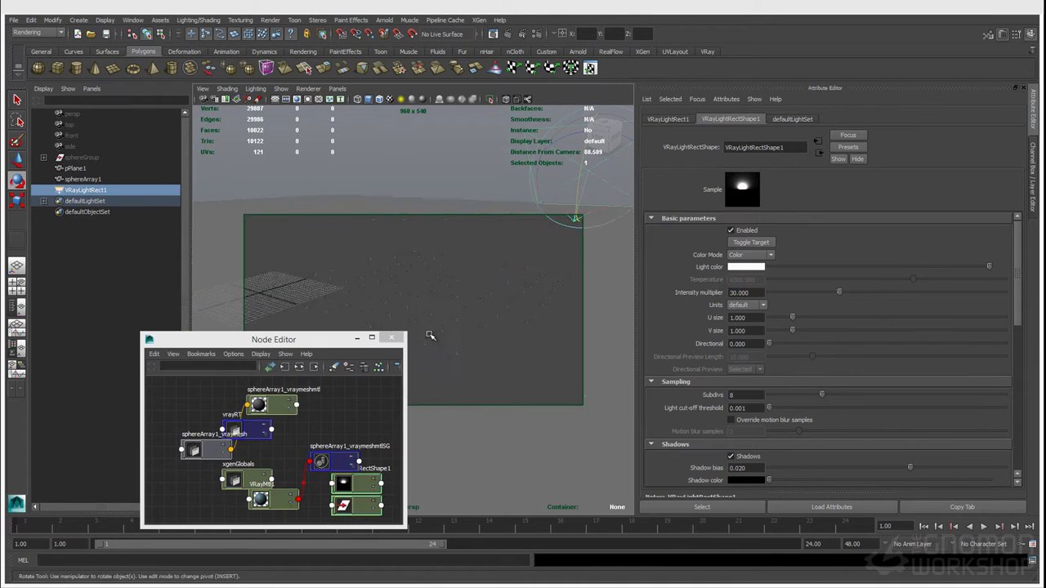
- Select the sphereArray1 proxy, close the Node Editor and launch the spPaint3d script
key("q")
left_click(407, 301)
left_click(404, 298)
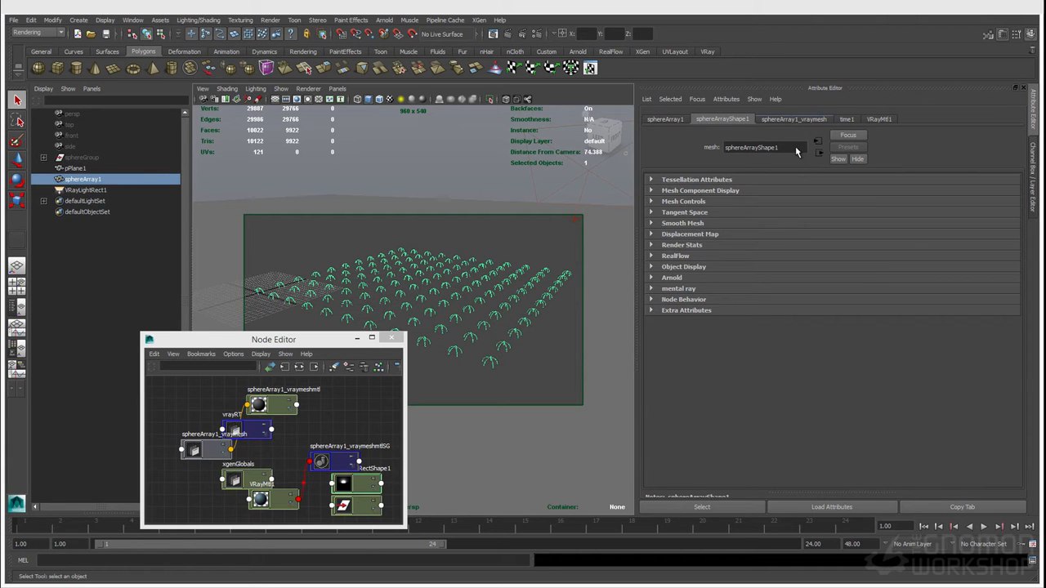
left_click(791, 119)
left_click(723, 119)
left_click(396, 336)
left_click(64, 558)
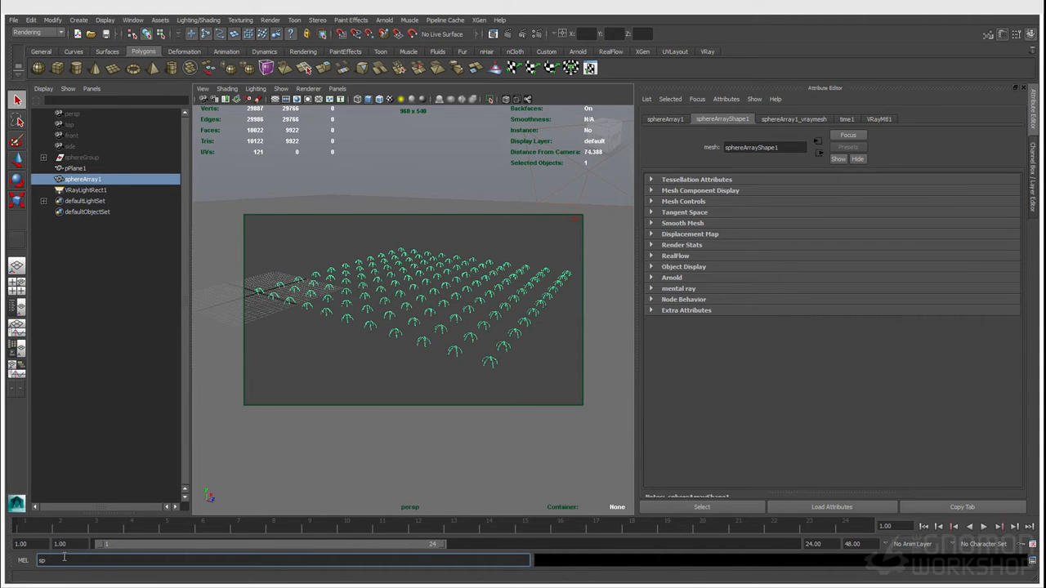
key("Return")
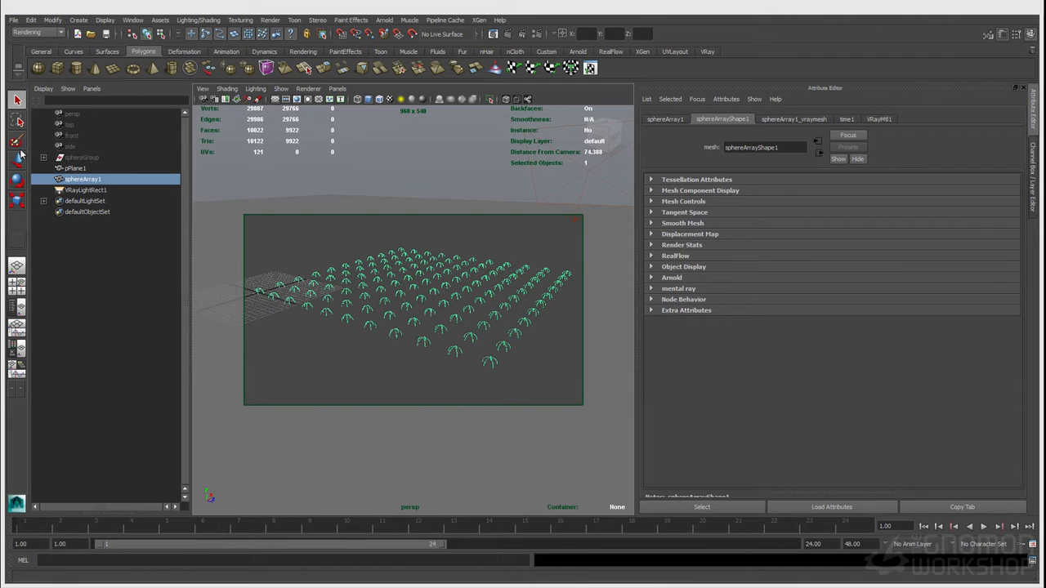
left_click_drag(104, 144, 143, 131)
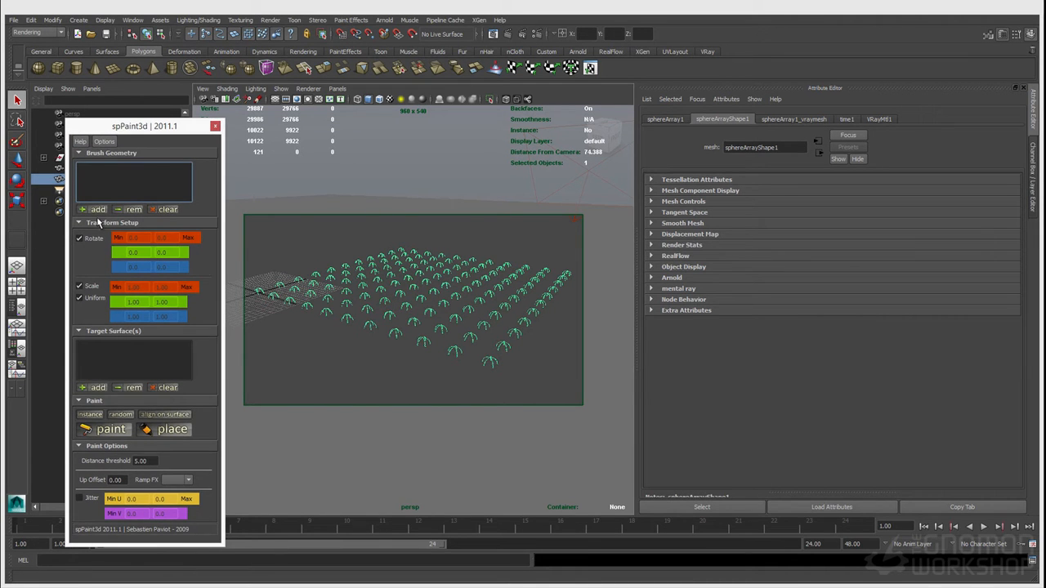
- Add pPlane1 as the spPaint3d target surface and sphereArray1 as the brush geometry
left_click(300, 224)
left_click(96, 387)
left_click(397, 294)
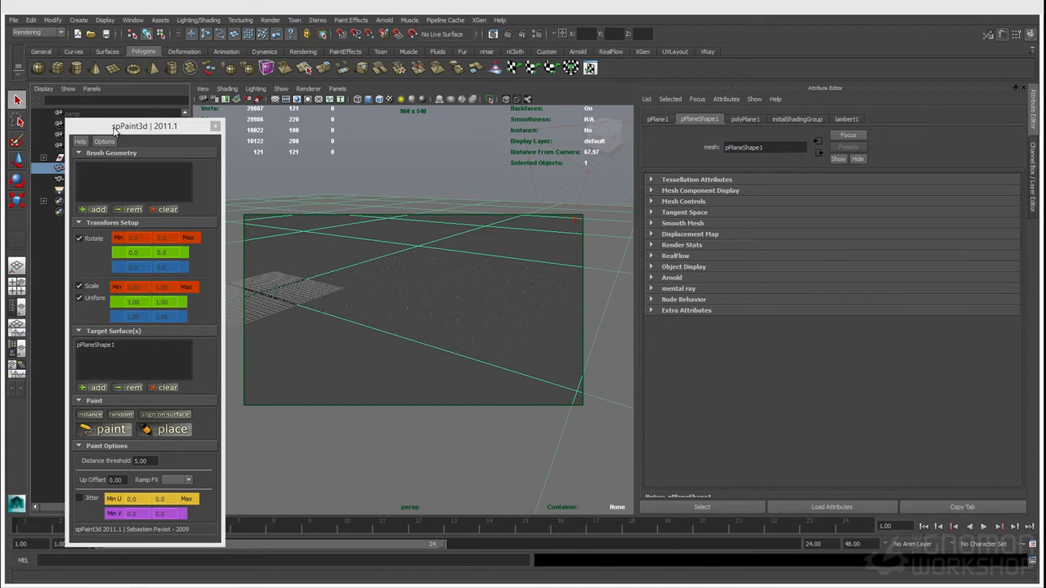
left_click_drag(102, 127, 161, 126)
left_click(90, 180)
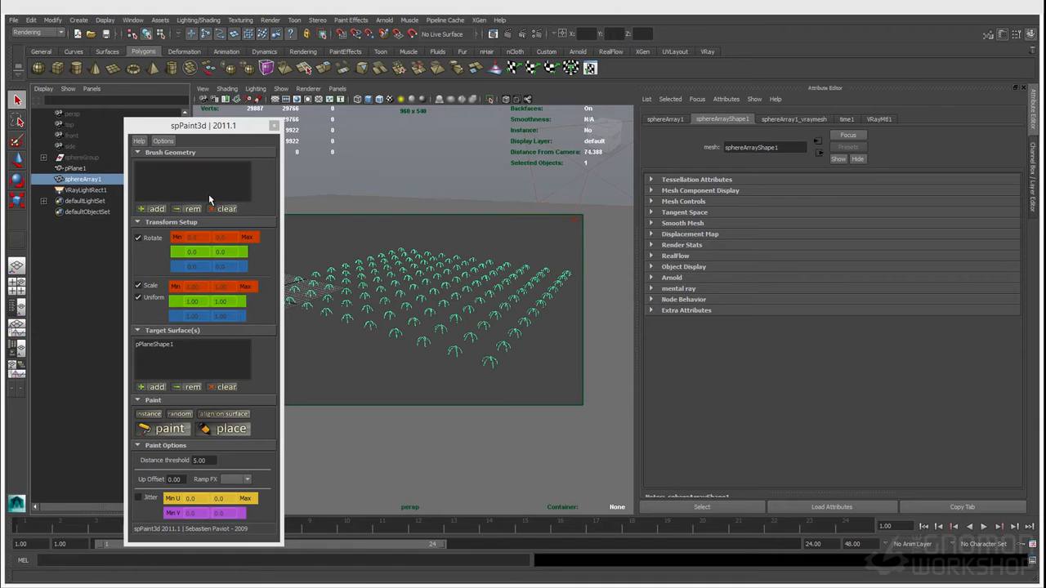
left_click(152, 209)
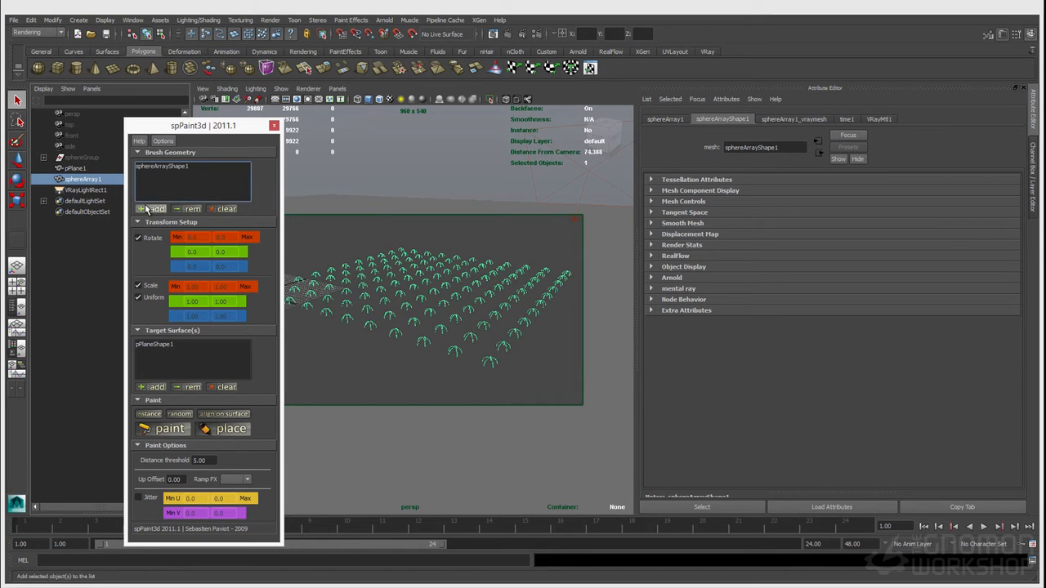
- Set the brush's maximum Y rotation to 360 and lower its minimum uniform scale, keeping the maximum at 1.00
left_click(235, 252)
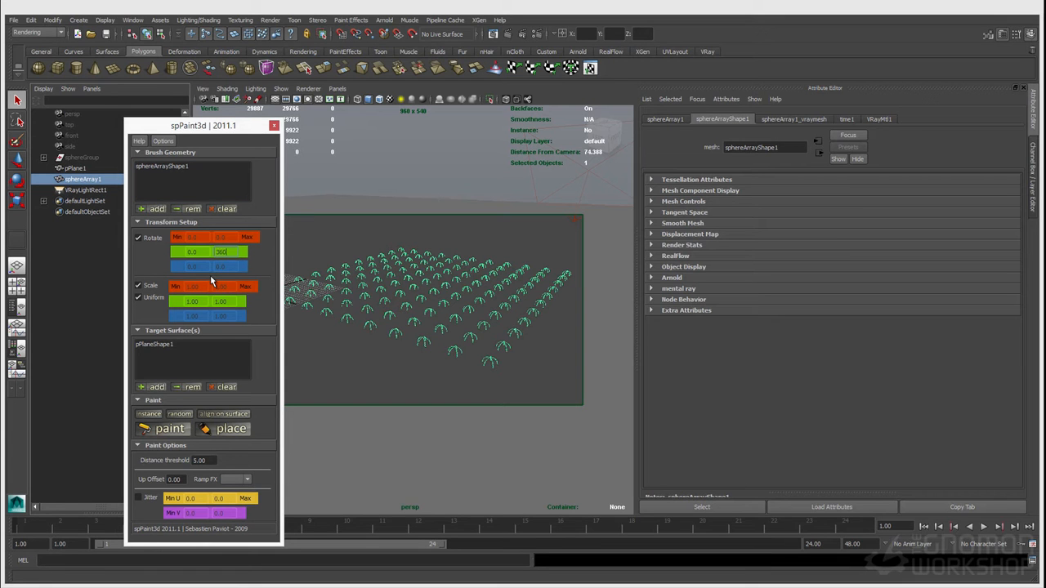
left_click(204, 287)
key("Tab")
- Paint copies of the sphere array across the whole visible ground plane and close spPaint3d
left_click(169, 429)
left_click(340, 230)
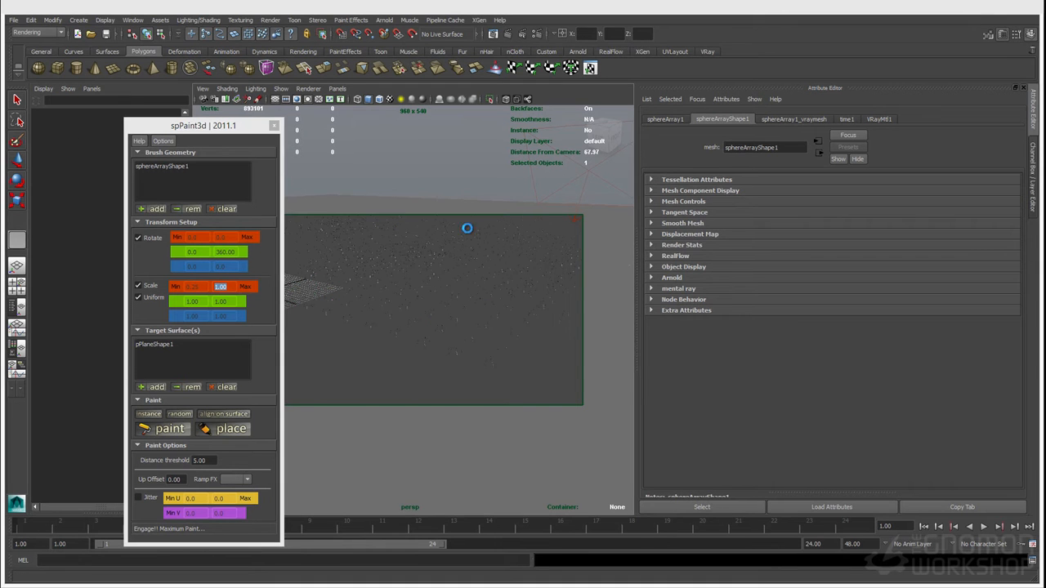
mouse_move(257, 213)
left_mouse_down()
mouse_move(348, 297)
mouse_move(457, 319)
mouse_move(520, 251)
left_mouse_up()
left_click_drag(352, 211, 477, 205)
mouse_move(479, 347)
left_mouse_down()
mouse_move(432, 273)
mouse_move(295, 220)
left_mouse_up()
left_click_drag(560, 332, 319, 218)
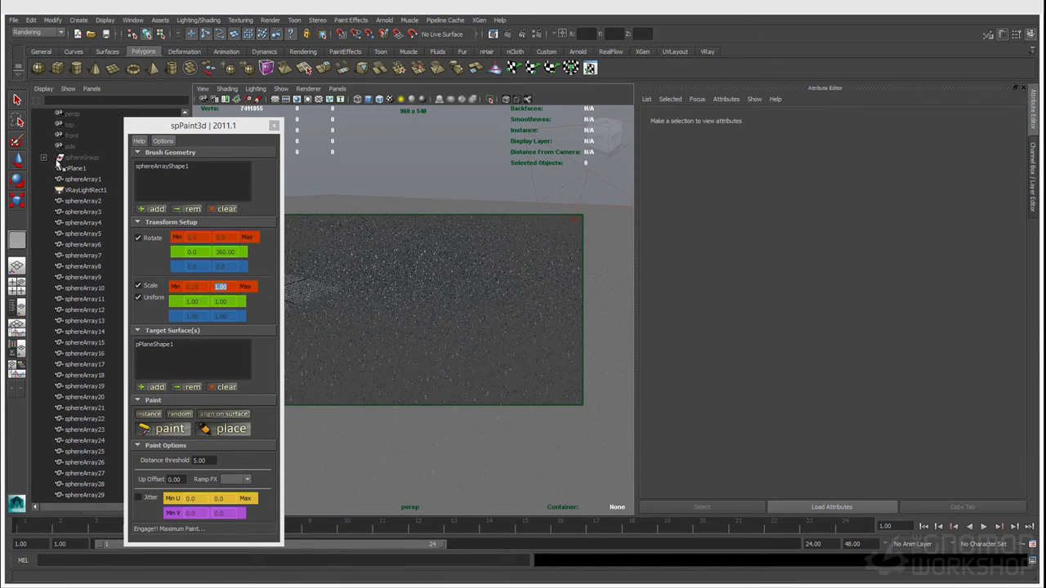
left_click(273, 125)
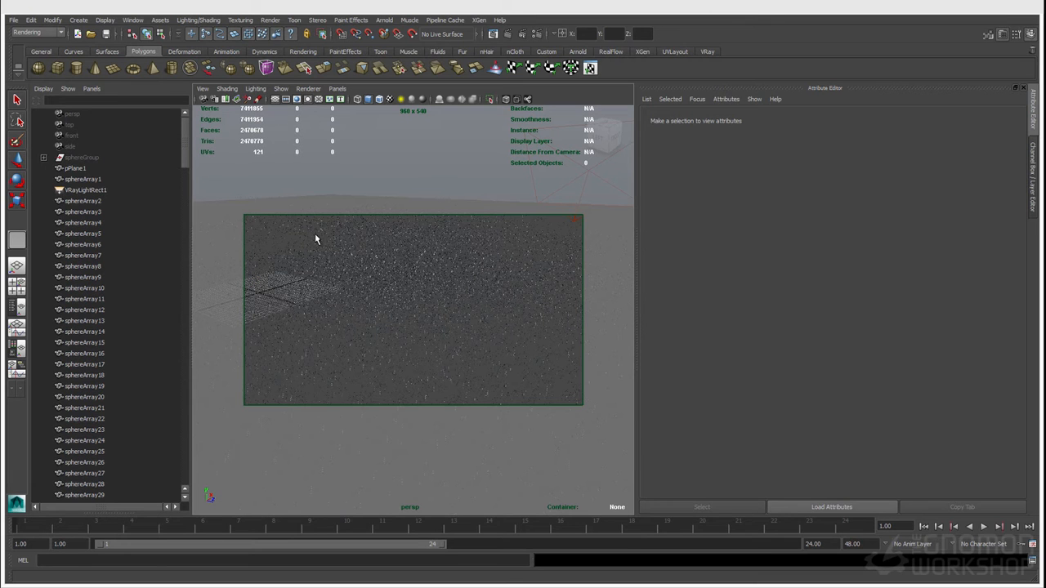
- Delete the original sphereArray1, select sphereArray2 through sphereArray249 to check the painted copies, and clear the selection
left_click(82, 179)
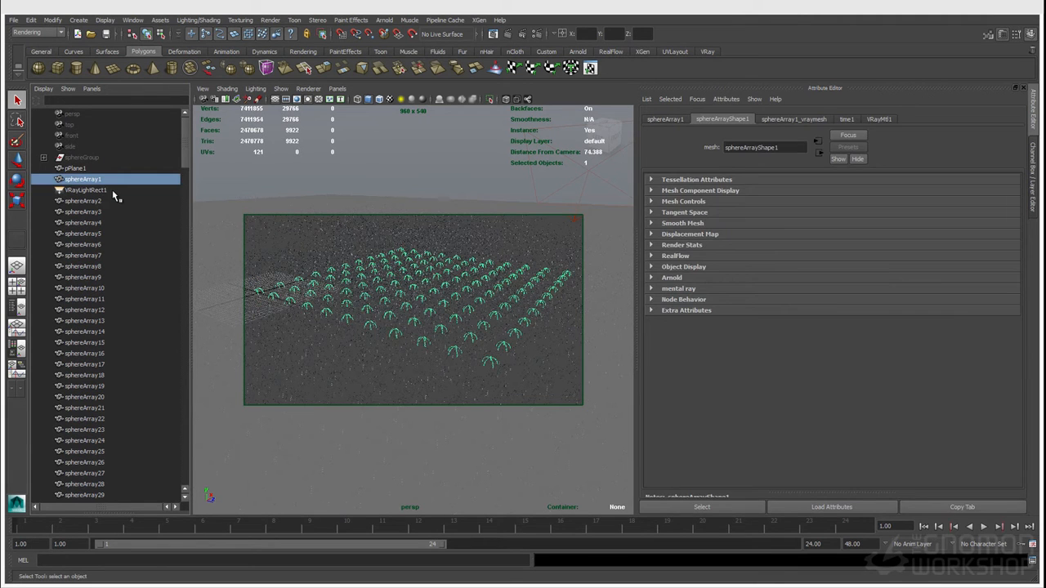
left_click(112, 200)
scroll(135, 327, "down", 15)
scroll(136, 345, "down", 16)
left_click(90, 474, "shift")
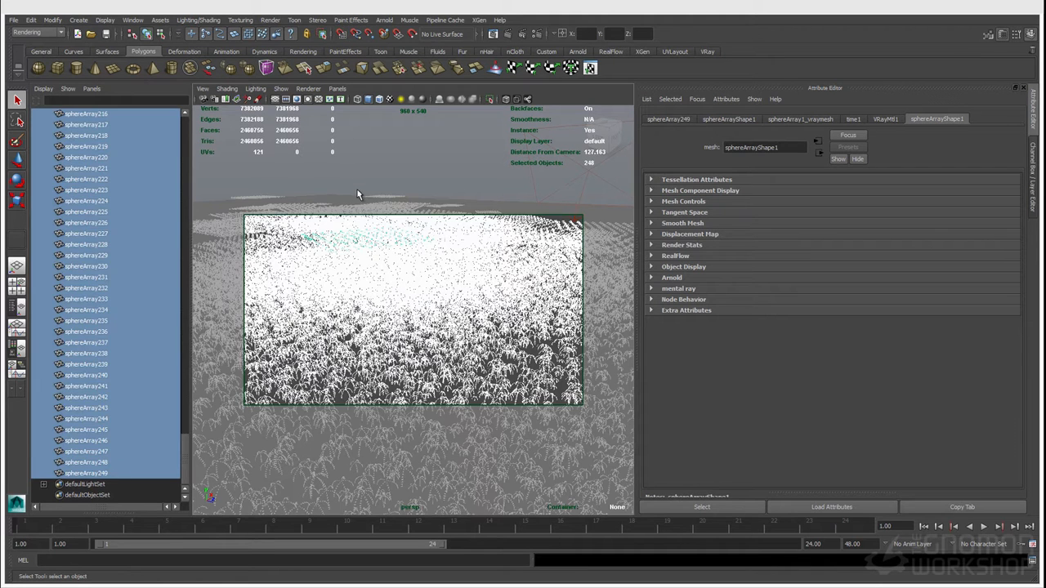
left_click(355, 205)
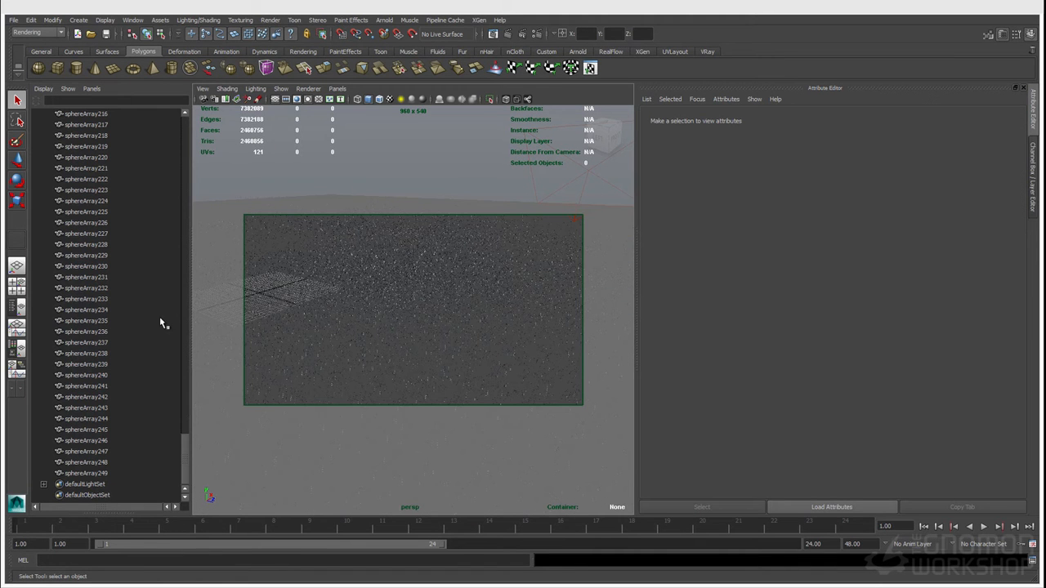
- Render the scattered sphere arrays interactively, reposition the frame buffer, and restart the render with the SPHERE group deselected
left_click(524, 34)
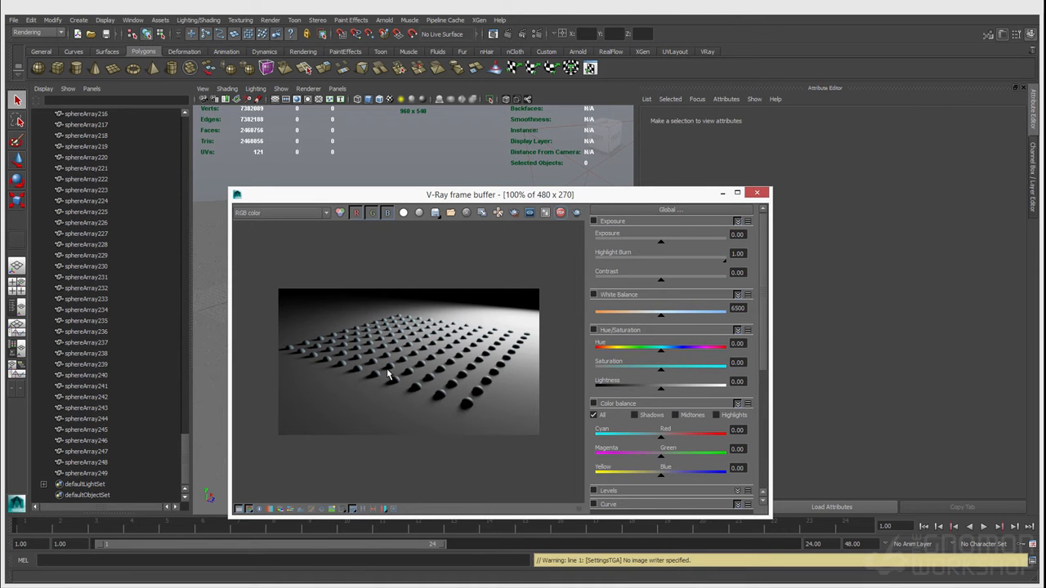
left_click_drag(395, 197, 483, 169)
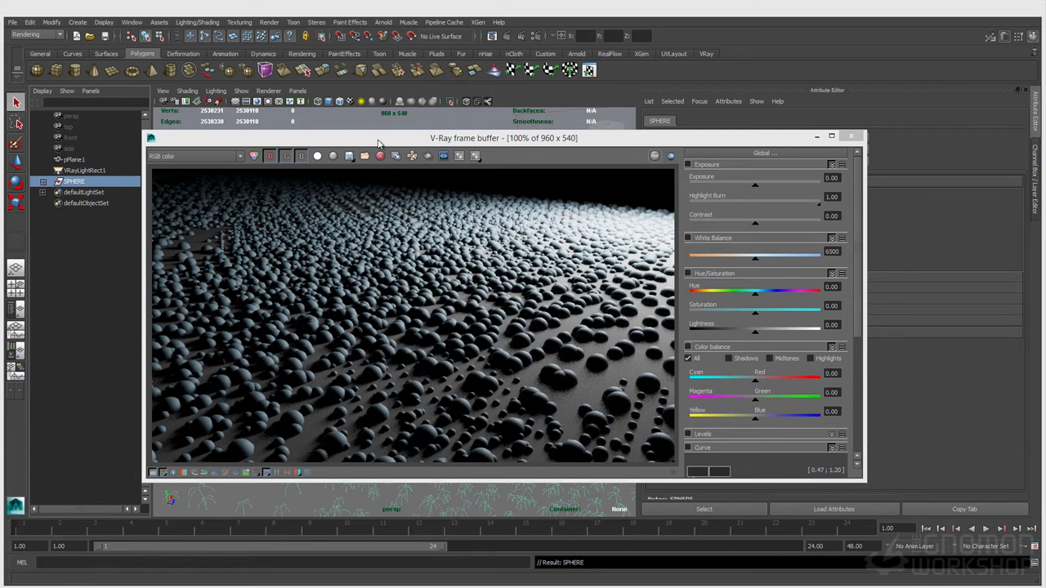
left_click_drag(379, 144, 410, 150)
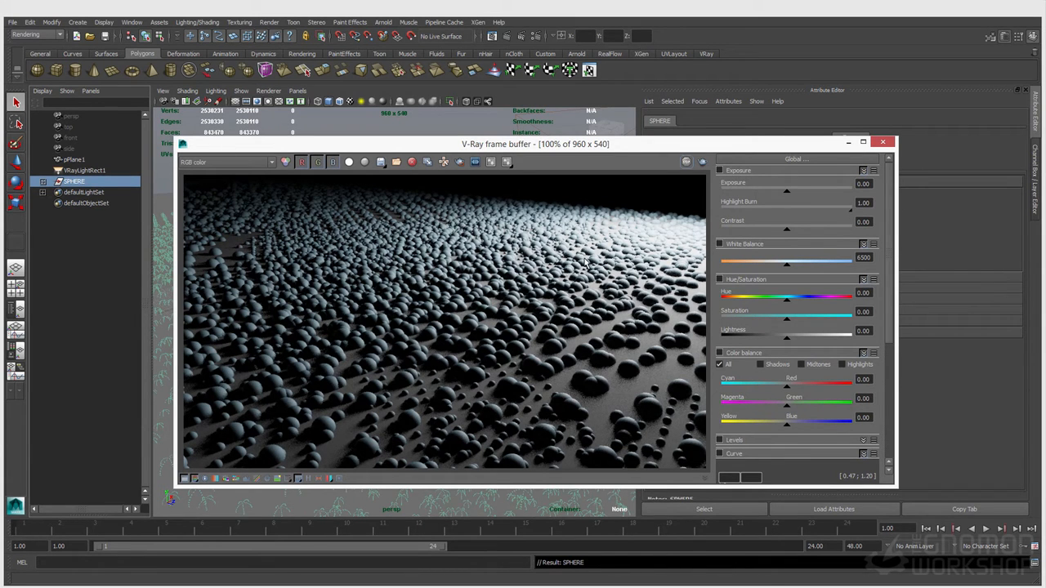
left_click_drag(833, 143, 865, 154)
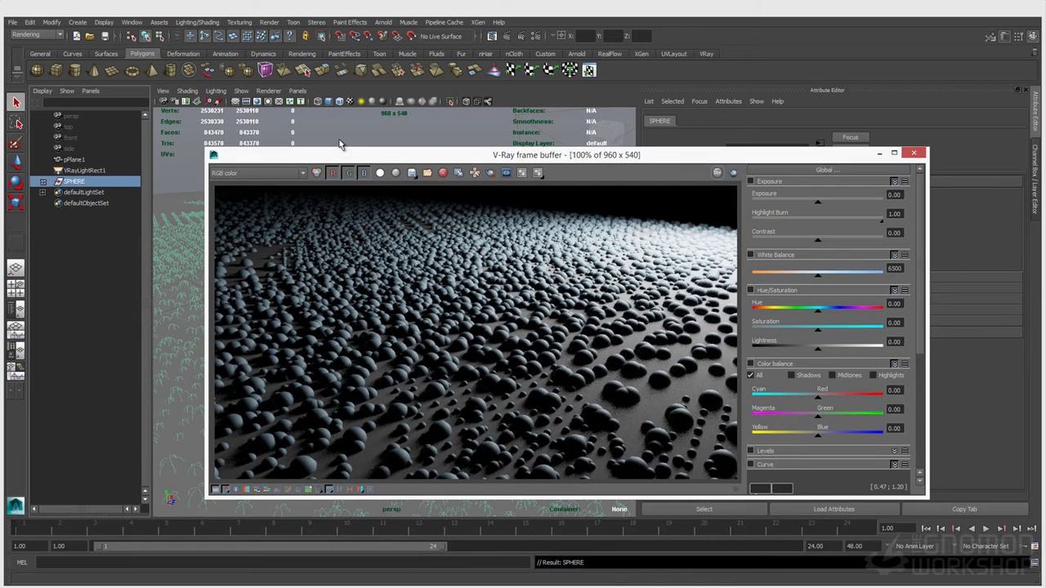
left_click(377, 131)
left_click(523, 36)
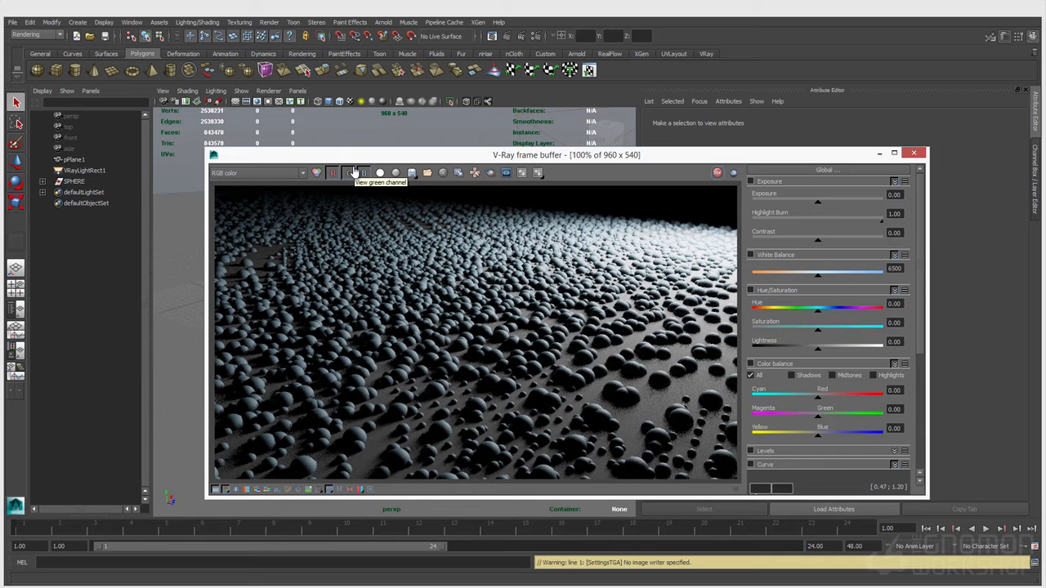
- Assign a new VRayMtl to sphereArray5 in the SPHERE group and set its diffuse color to red
left_click_drag(359, 159, 395, 184)
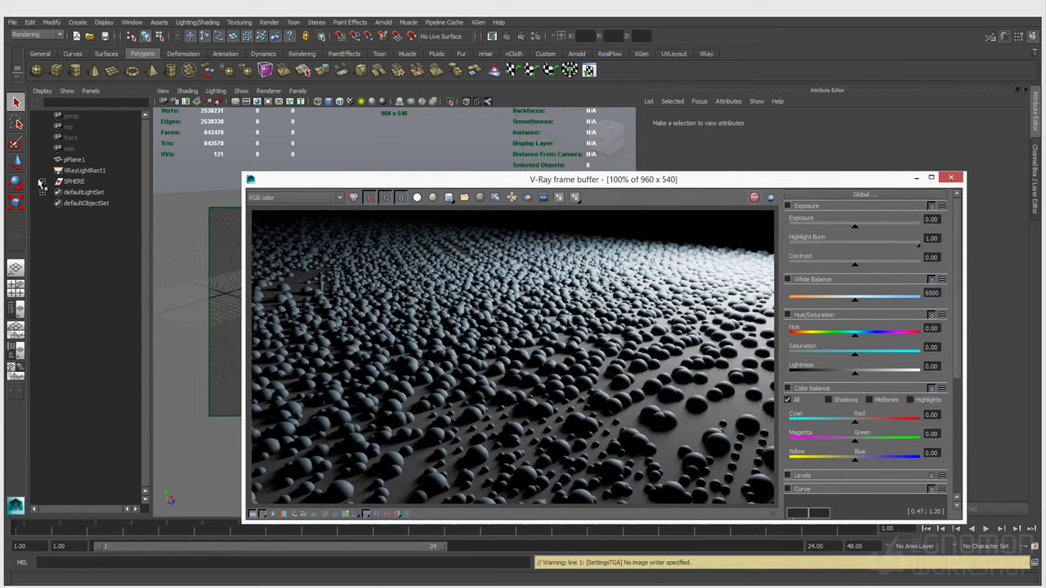
left_click(42, 181)
left_click(98, 237)
left_click_drag(287, 180, 396, 147)
right_click_drag(322, 138, 410, 447)
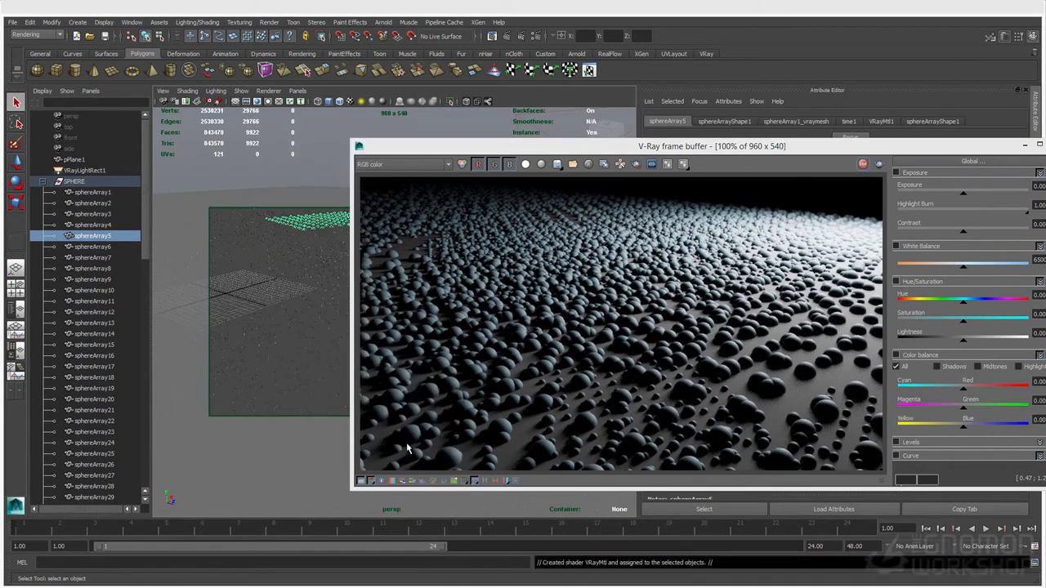
left_click_drag(529, 147, 277, 245)
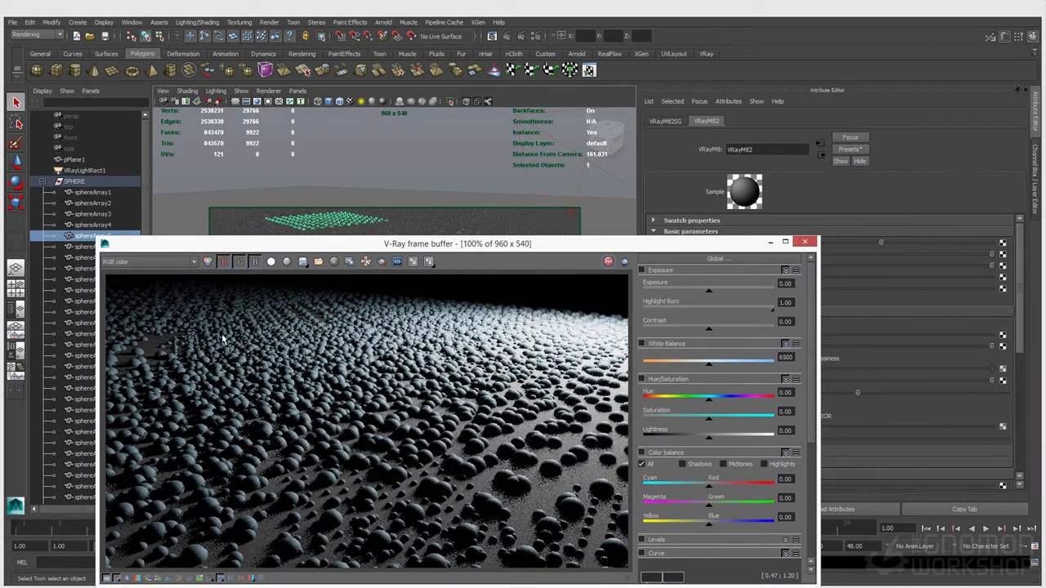
left_click_drag(720, 248, 661, 319)
left_click(753, 244)
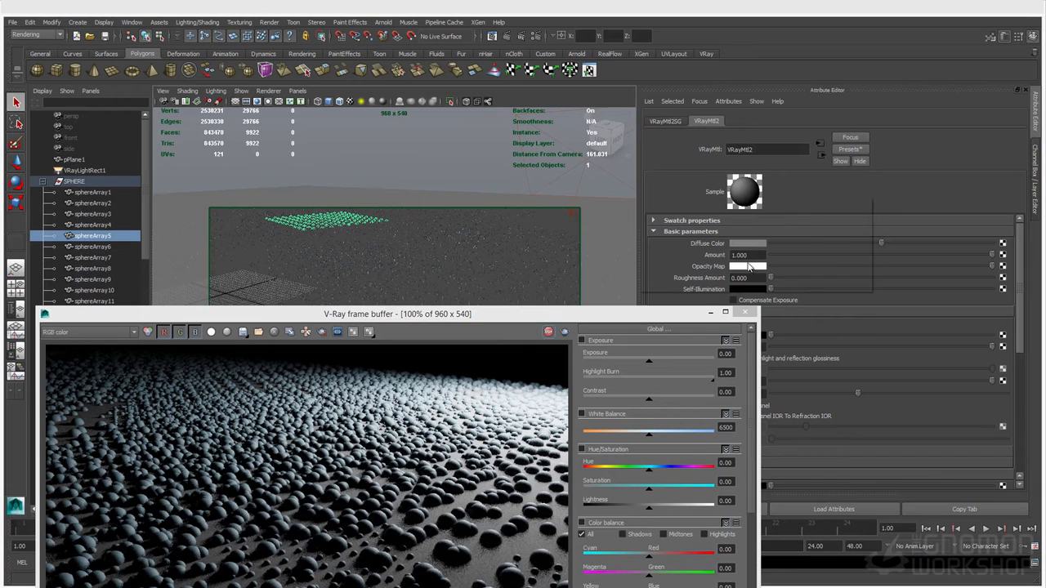
left_click(707, 215)
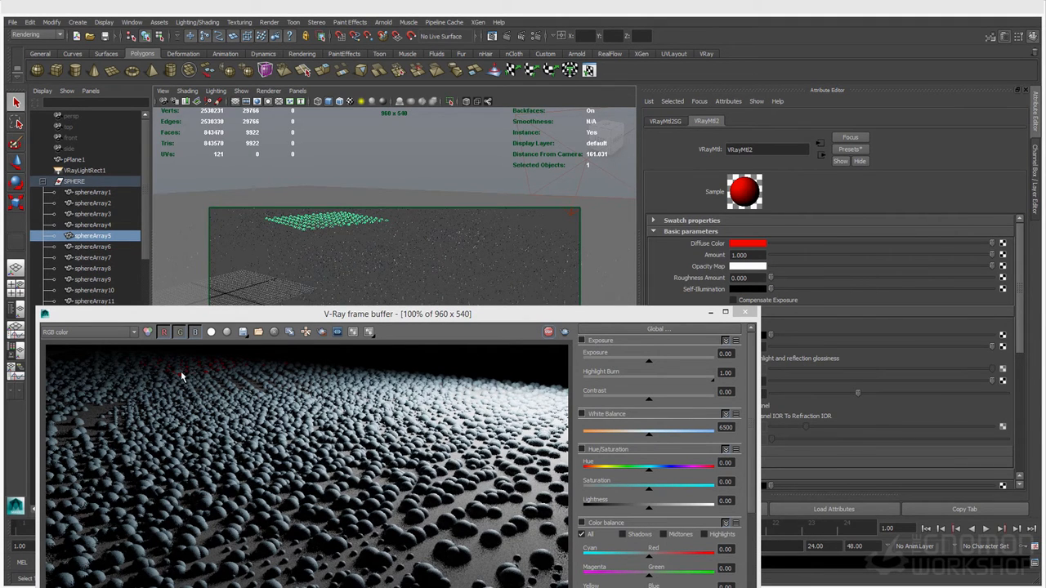
- Reposition the frame buffer to examine the recolored sphere array in the interactive render, and close the frame buffer
left_click_drag(248, 316, 286, 268)
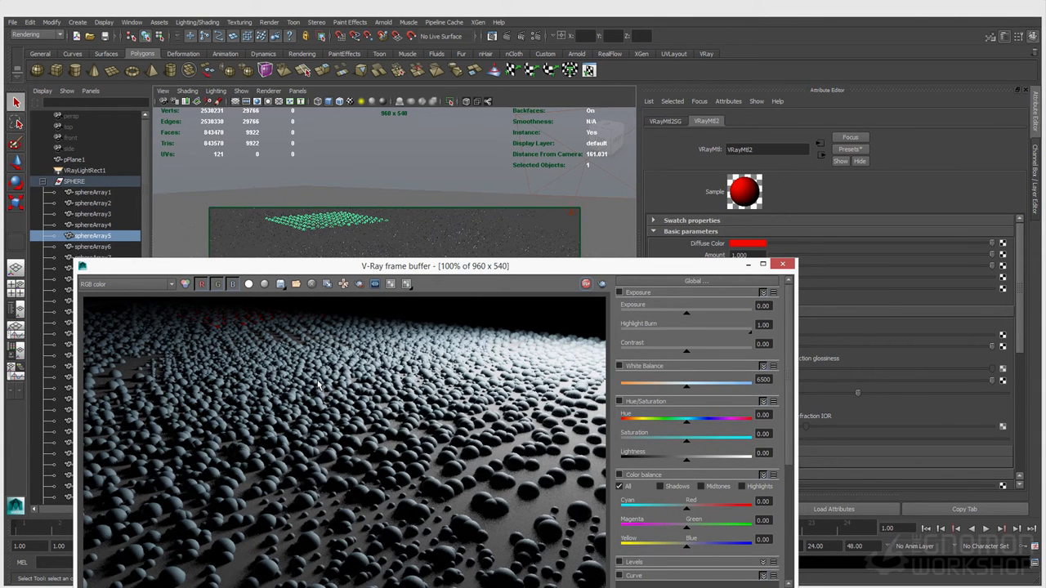
left_click_drag(295, 269, 380, 240)
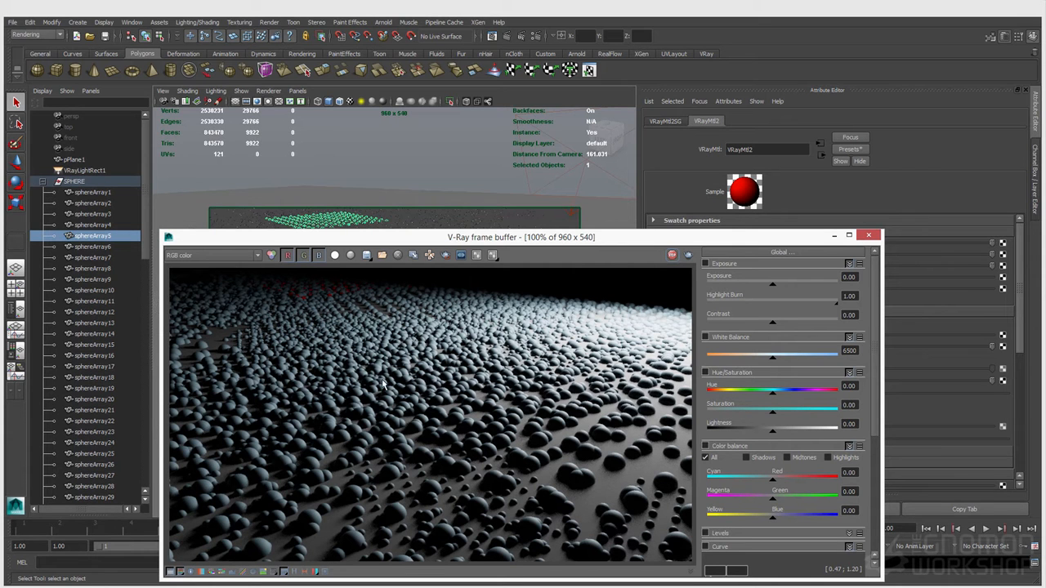
left_click_drag(226, 241, 238, 238)
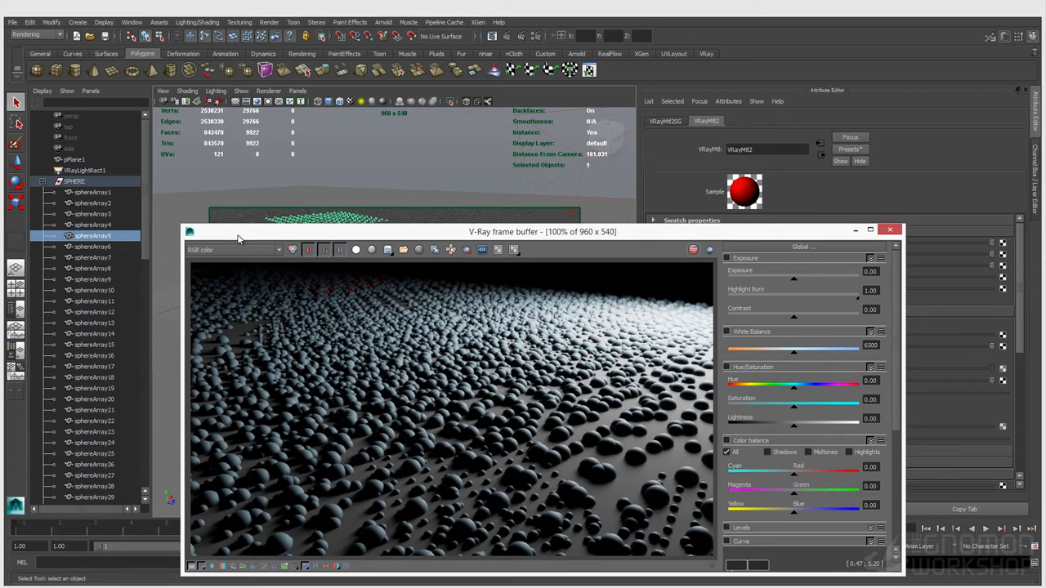
left_click(890, 230)
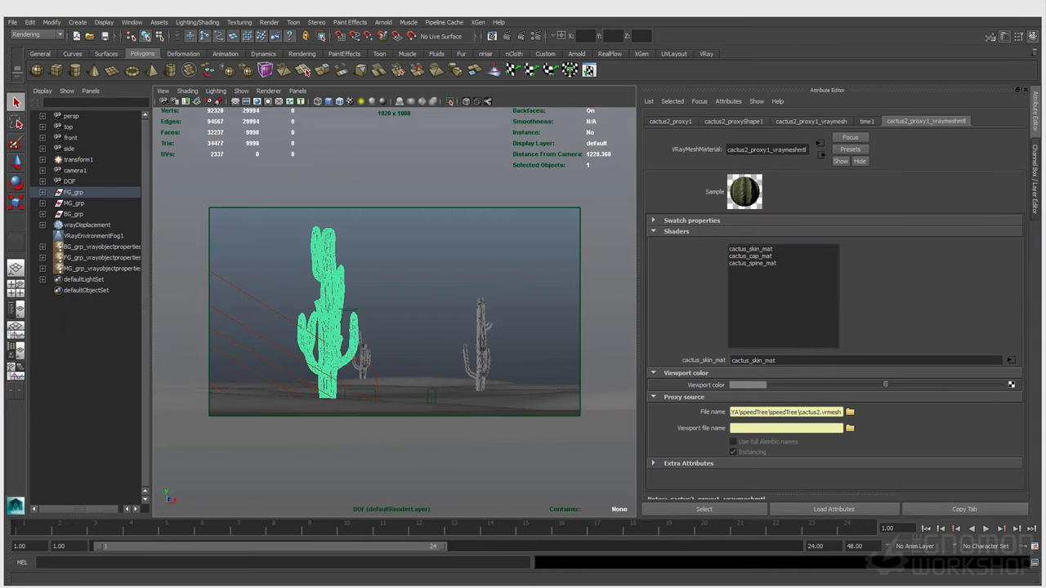
- Expand FG_grp in the cactus scene and import the Alembic file SaguaroCactus_Med_F_noBranch.abc from the speedTree folder
left_click(42, 192)
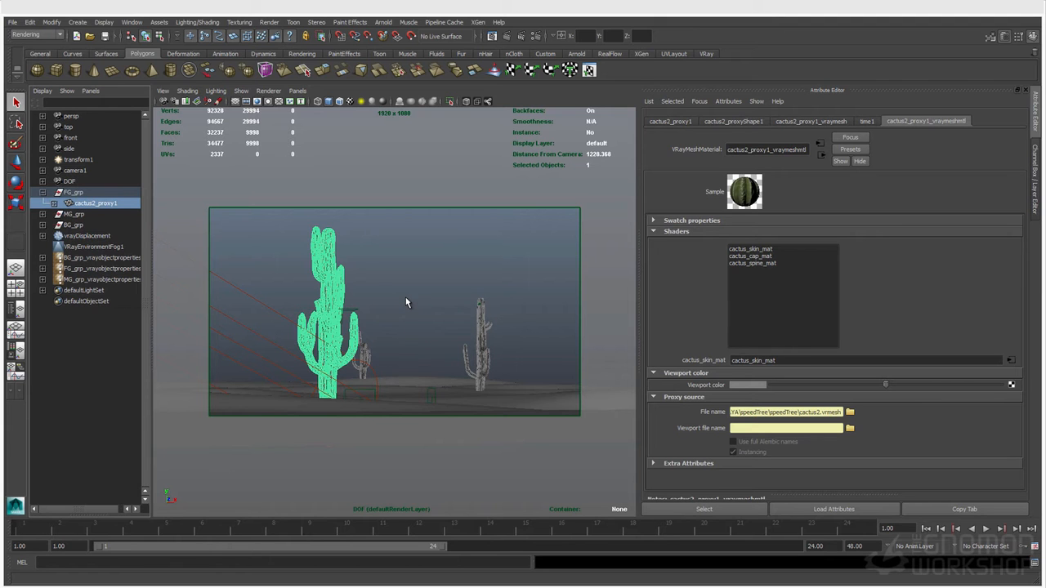
left_click(450, 238)
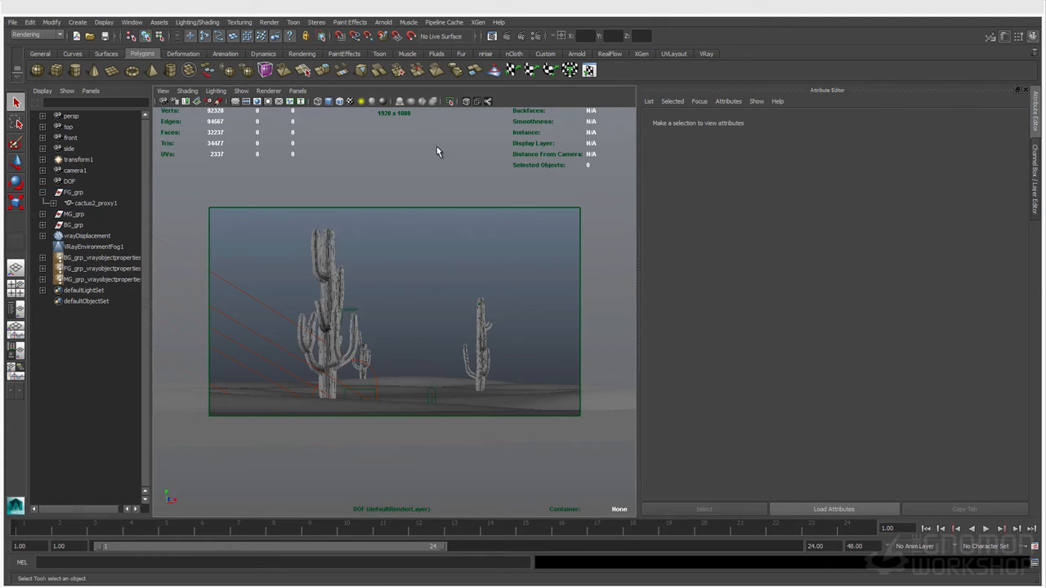
left_click(443, 22)
mouse_move(458, 37)
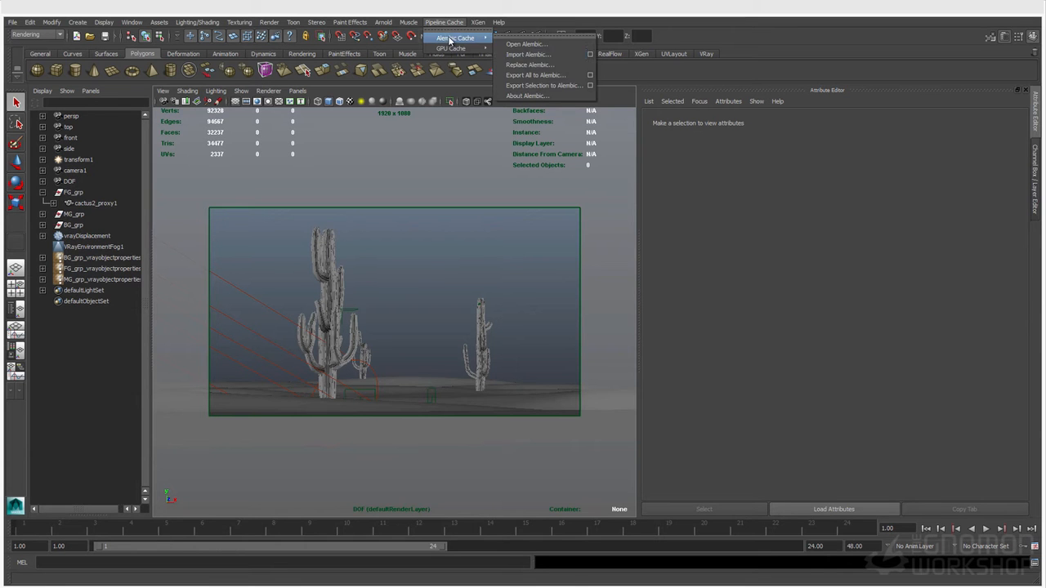
left_click(539, 55)
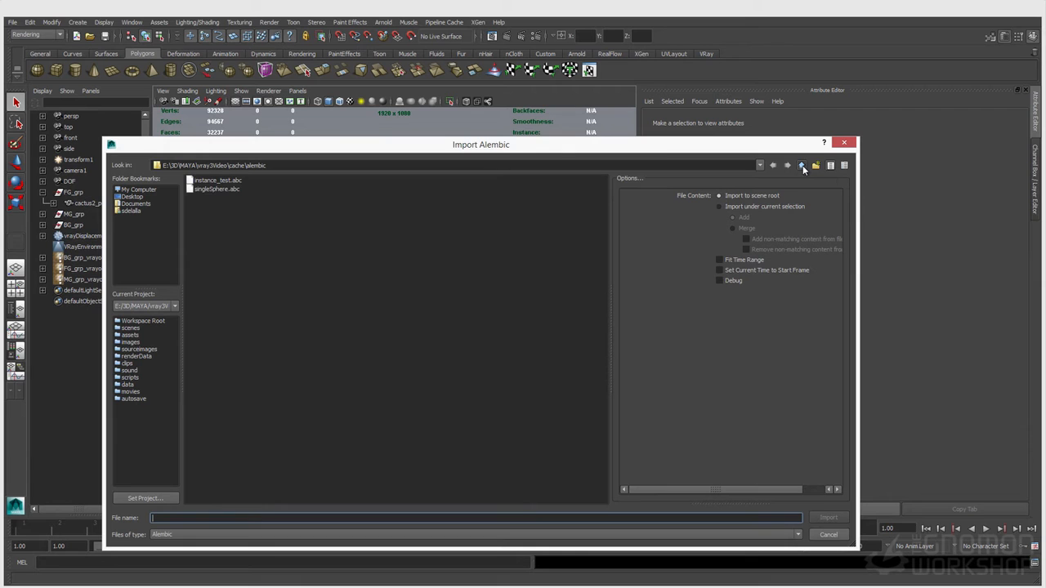
double_click(802, 166)
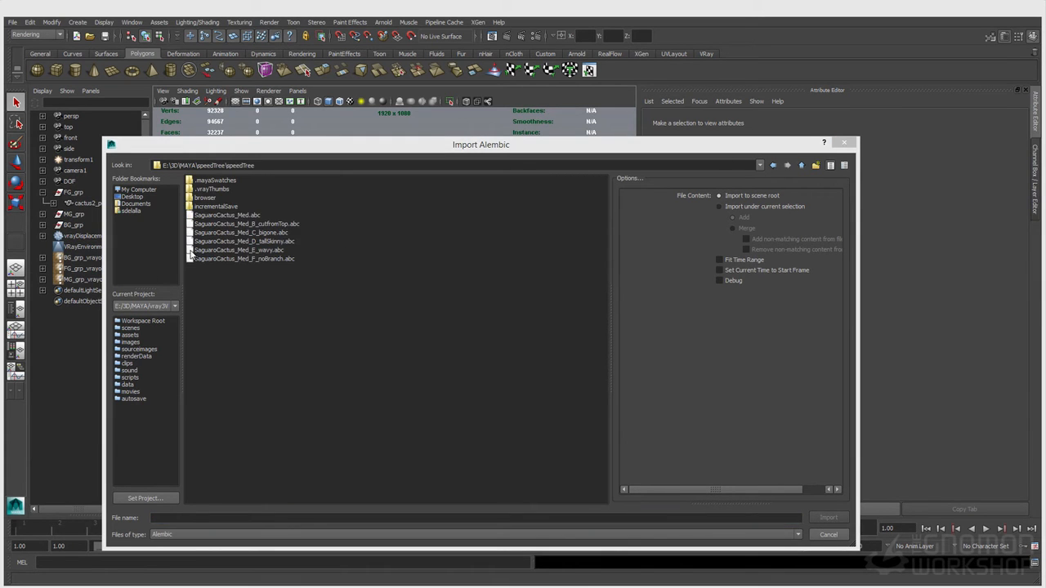
left_click(269, 258)
left_click(828, 518)
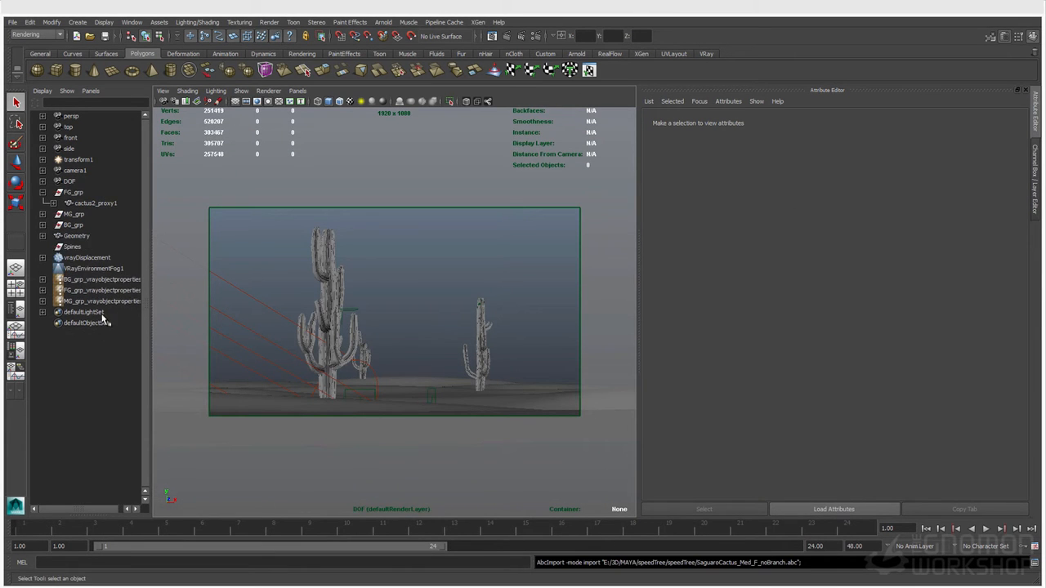
- Scale up the imported Geometry group and move it between the foreground and midground cacti
left_click(78, 237)
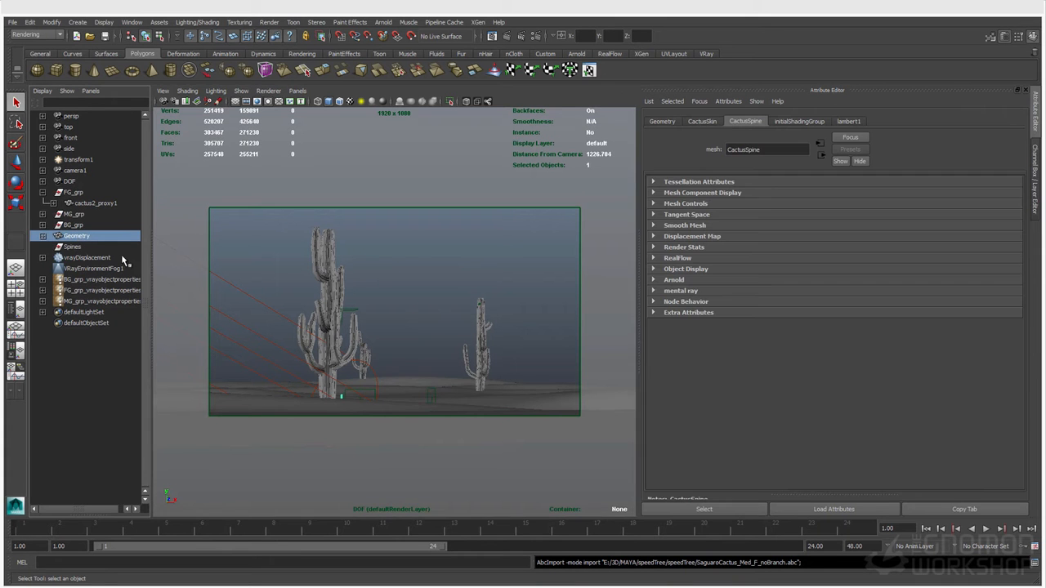
key("w")
key("r")
left_click_drag(342, 404, 421, 366)
key("w")
key("q")
left_click(384, 303)
- Compare the CactusSkin and CactusSpine meshes inside the Geometry group, and delete the whole group
left_click(98, 236)
left_click(44, 236)
left_click(97, 246)
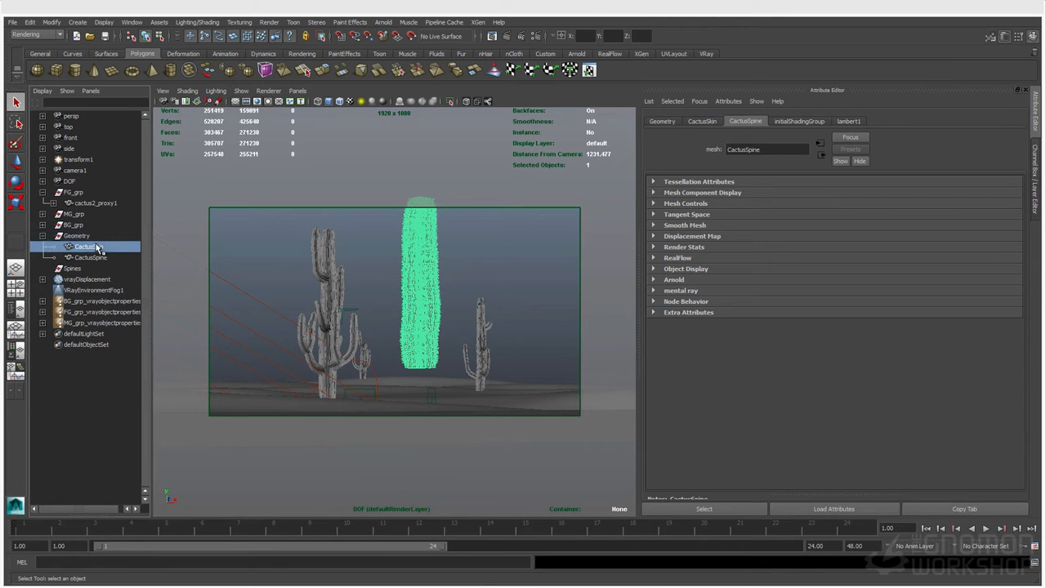
left_click(101, 256)
left_click(96, 247)
left_click(100, 256)
left_click(96, 246)
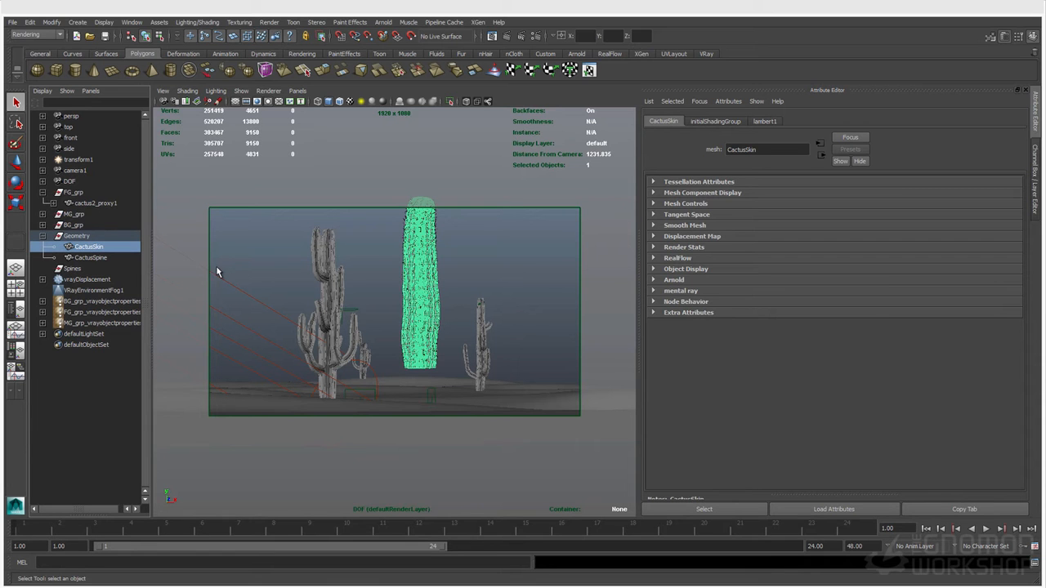
left_click(115, 237)
key("Delete")
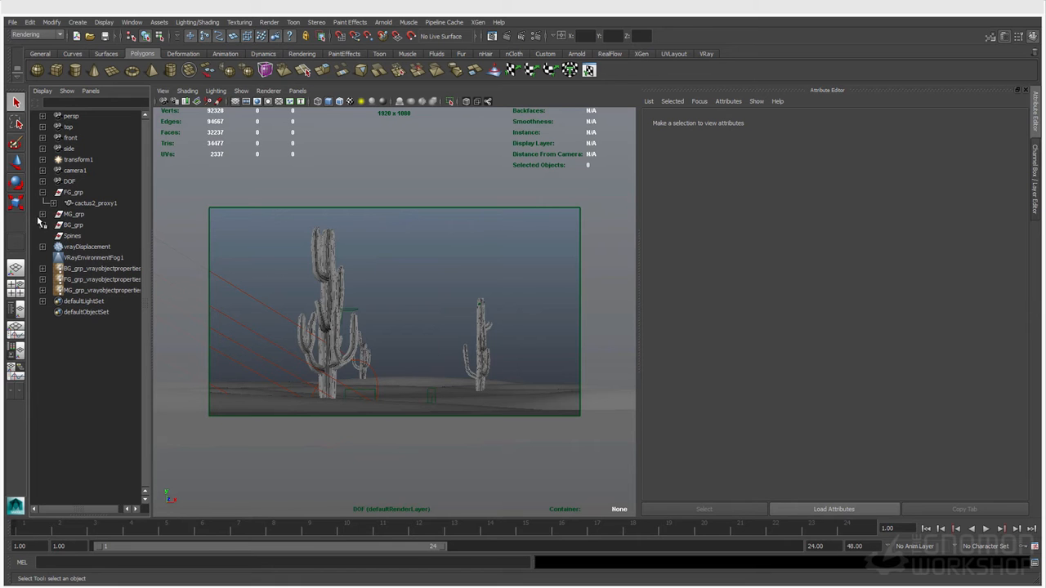
- Switch the viewport to the persp camera and show the channel values of the foreground cactus, cactus2_proxy1
left_click(321, 293)
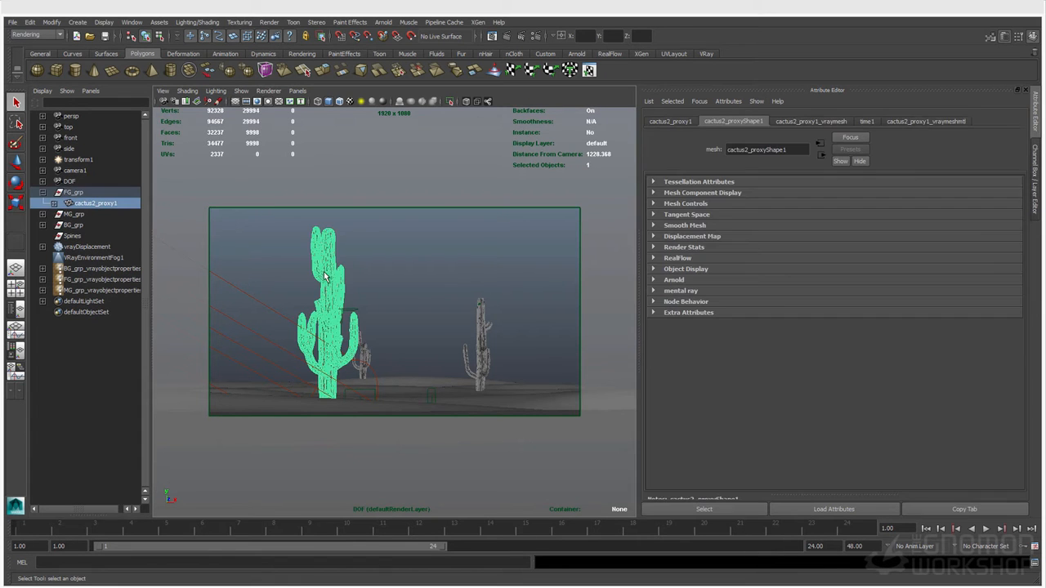
left_click(298, 91)
mouse_move(303, 101)
left_click(395, 122)
left_click_drag(396, 132, 347, 331, "alt")
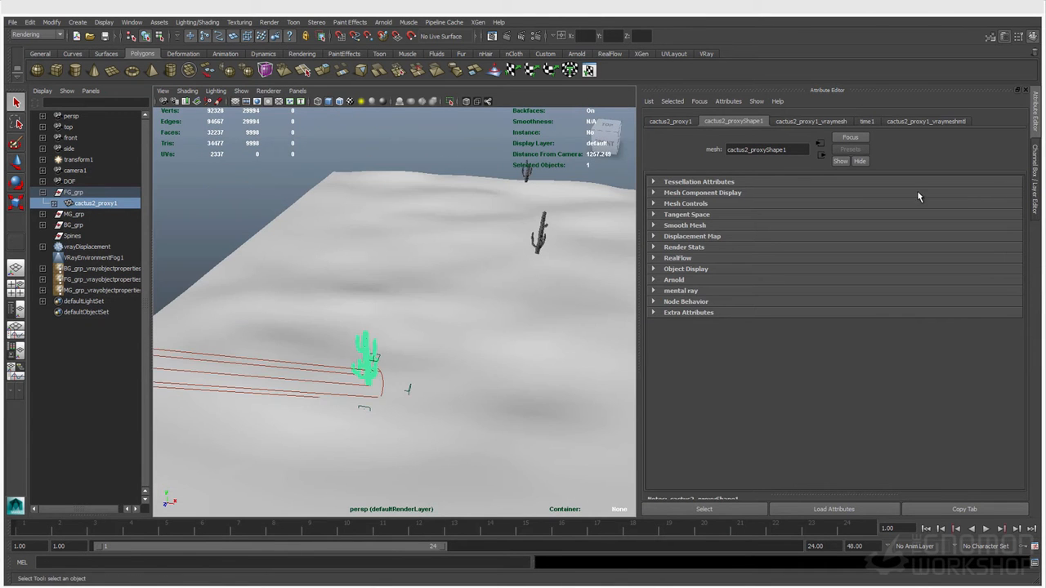
left_click(1036, 173)
left_click_drag(407, 265, 429, 265, "alt")
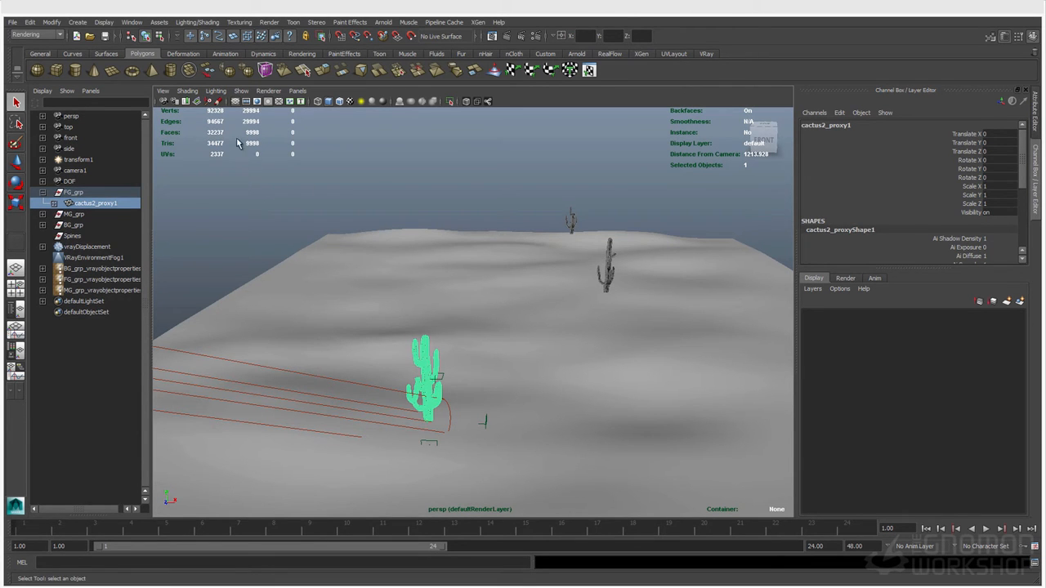
- Check the ground mesh's polygon statistics and expand MG_grp and BG_grp to locate the remaining cactus proxies and the ground
left_click(267, 196)
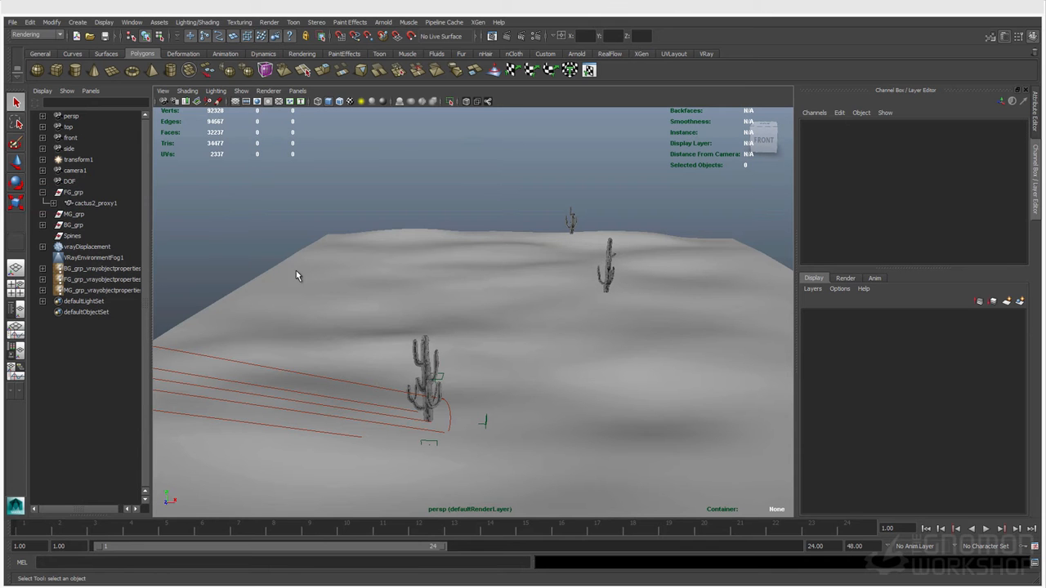
left_click(304, 291)
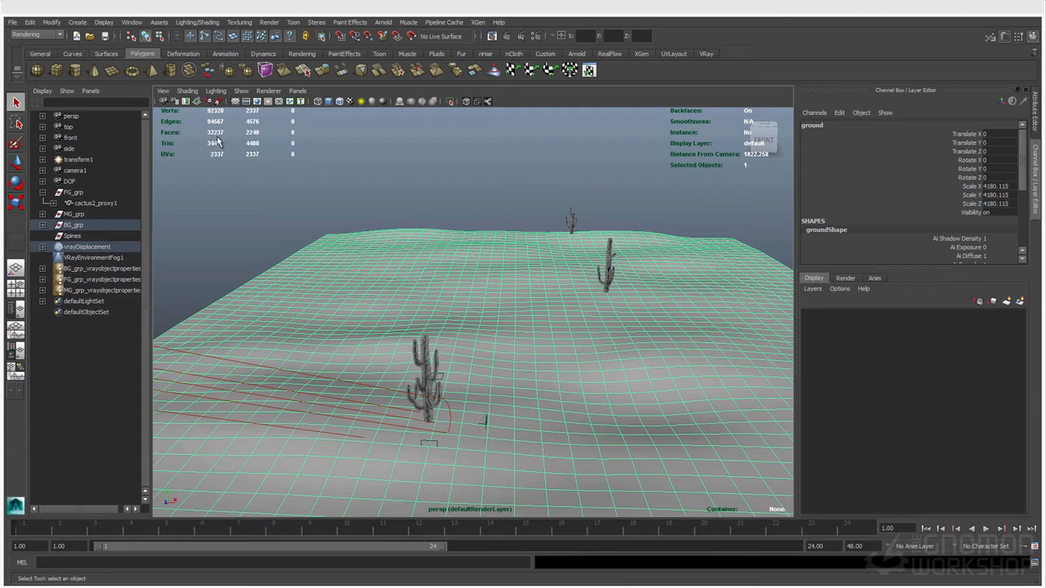
left_click(342, 185)
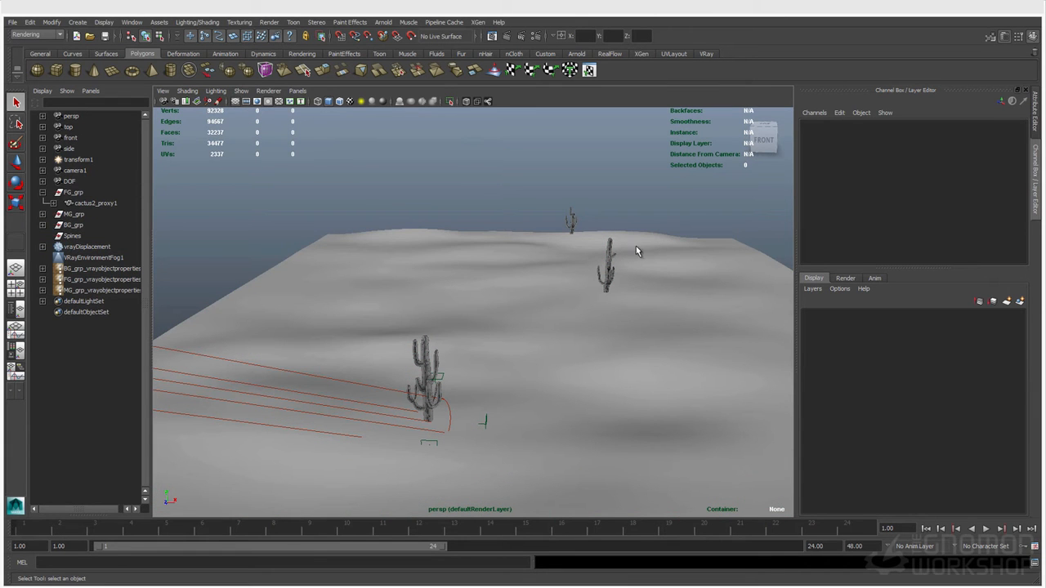
left_click(42, 214)
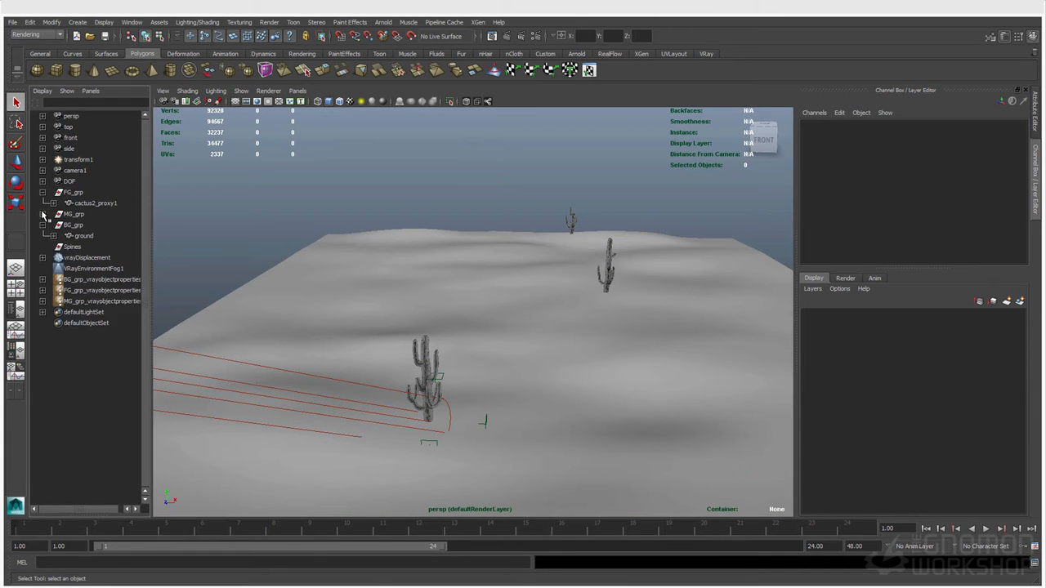
left_click(43, 246)
left_click(93, 226)
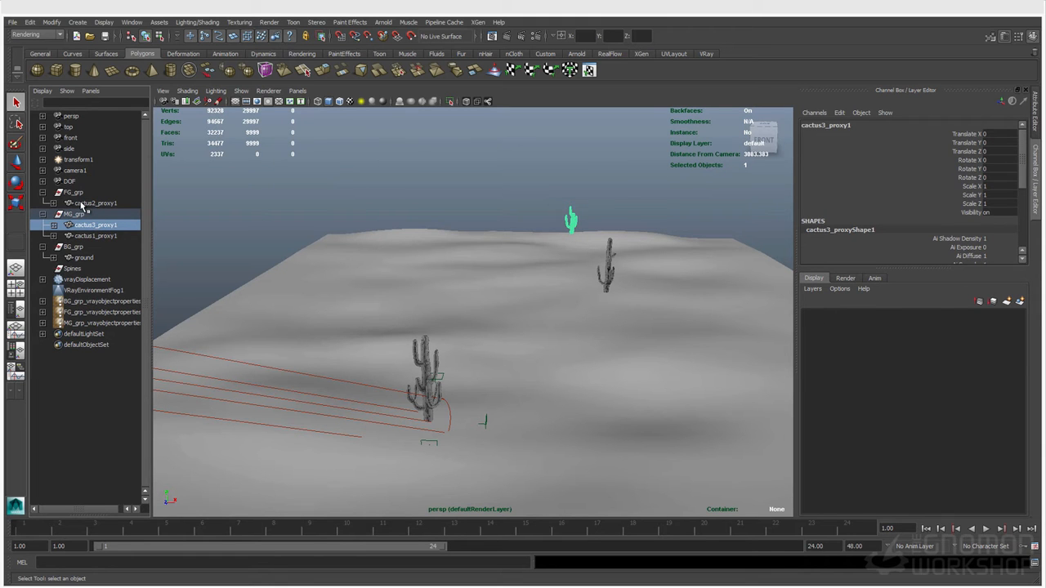
- Launch spPaint3d with its MEL command and add the ground as the target surface
left_click(114, 563)
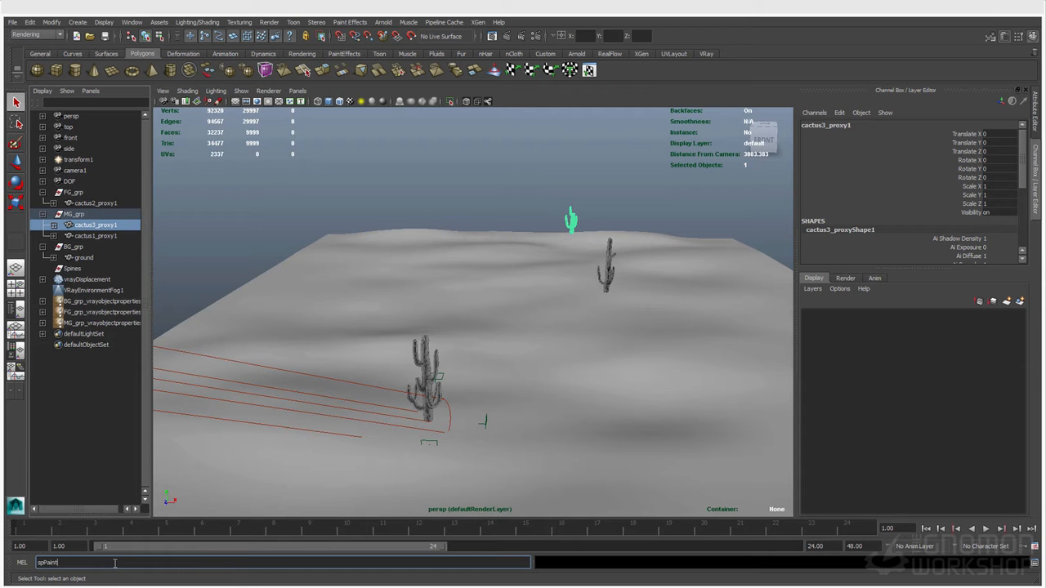
type("spPaint3d")
key("Return")
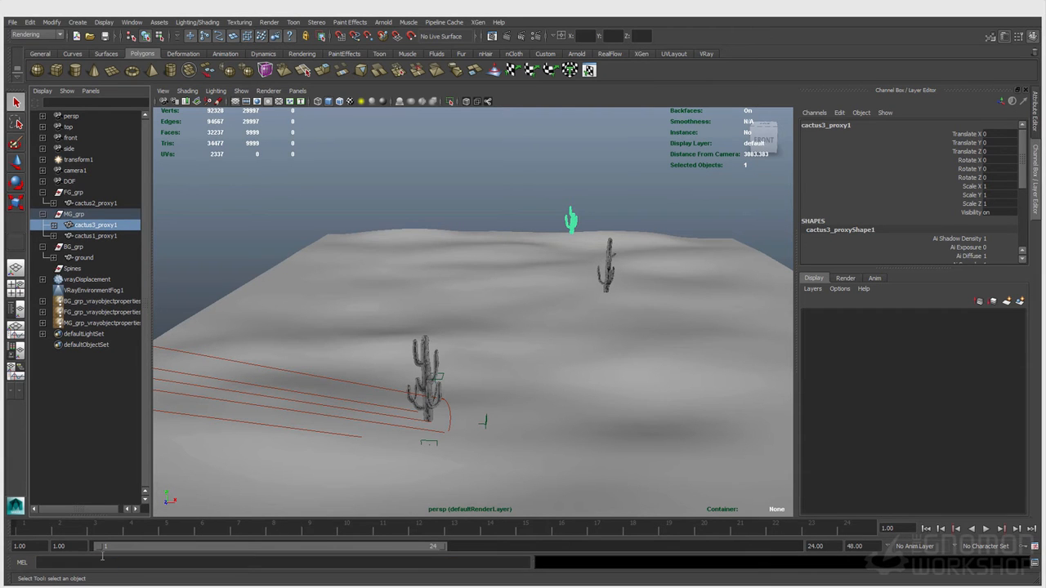
left_click(360, 329)
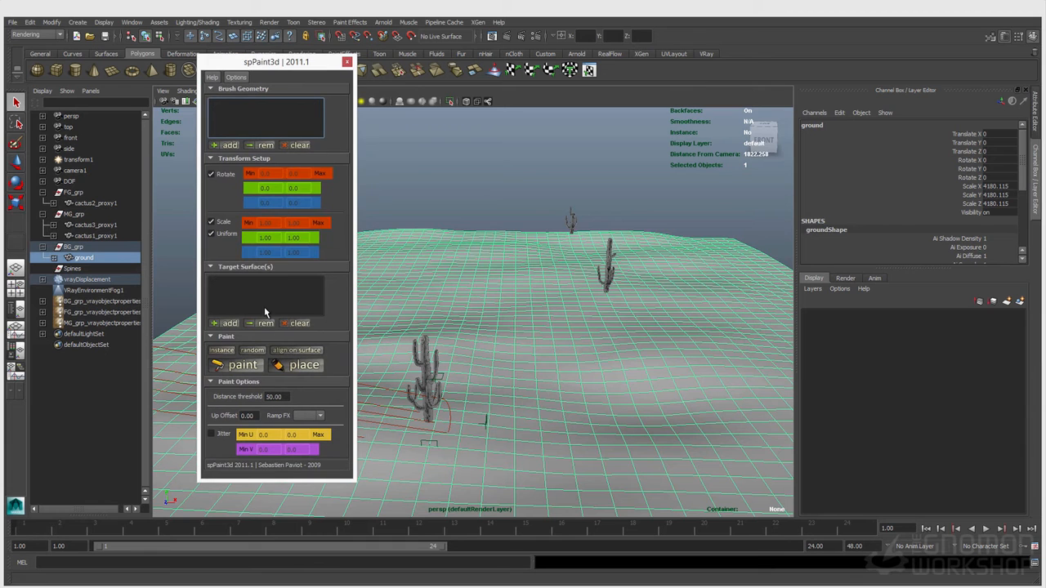
left_click(225, 323)
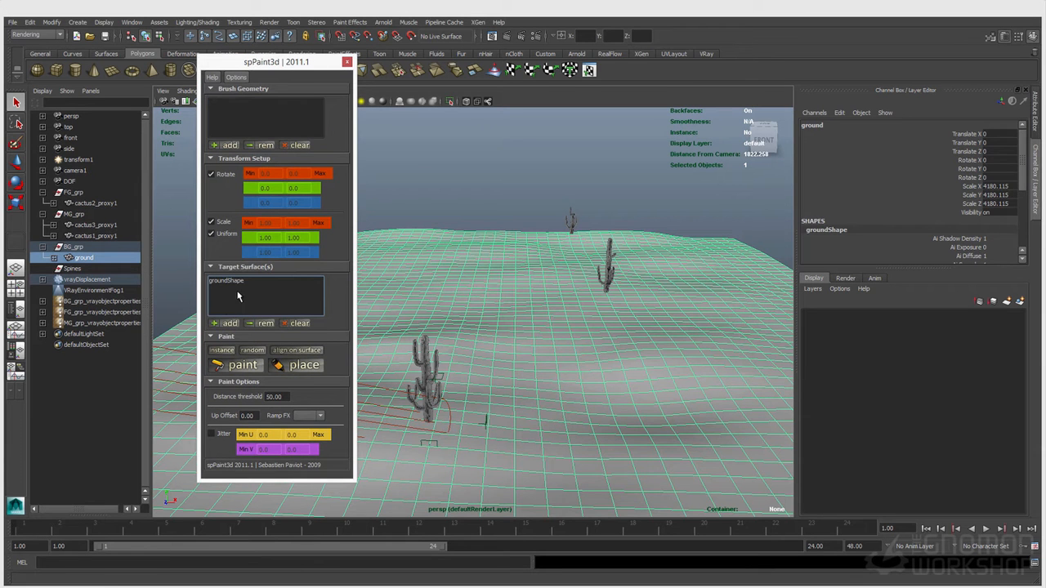
- Add cactus3_proxy1, cactus1_proxy1 and cactus2_proxy1 to spPaint3d as brush geometry
left_click(96, 225)
left_click(95, 235, "ctrl")
left_click(96, 202, "ctrl")
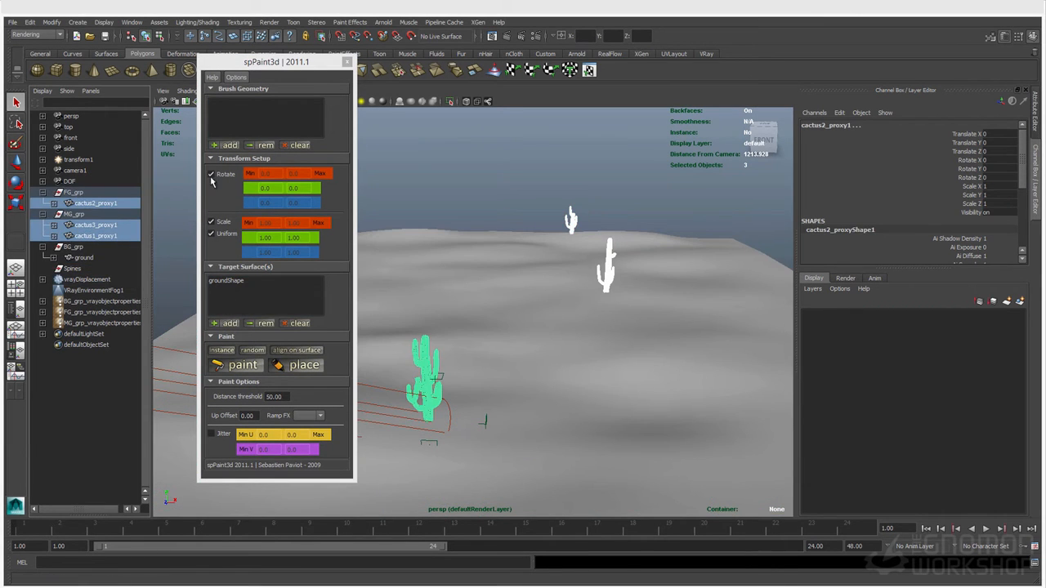
left_click(224, 146)
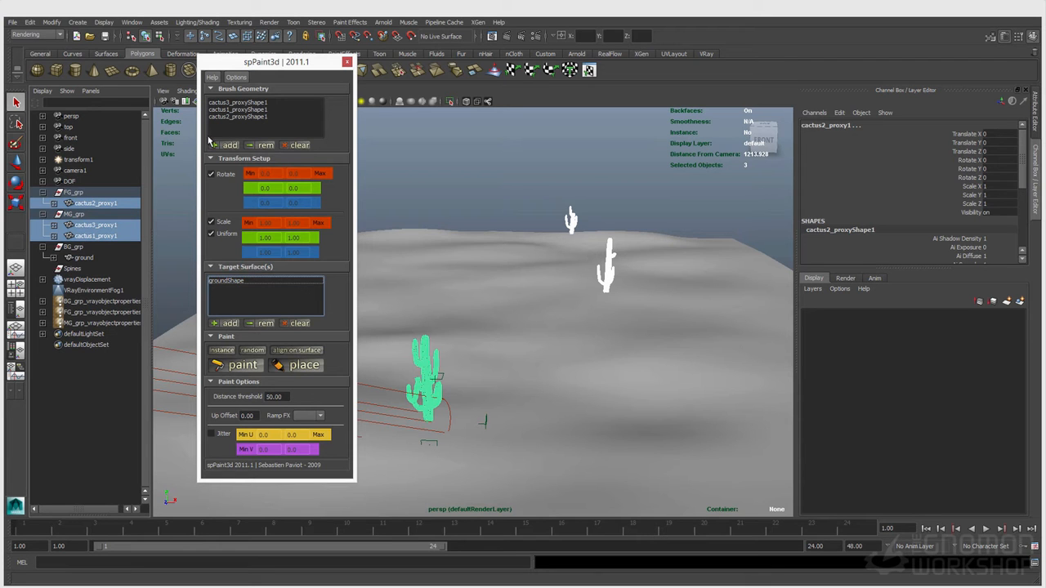
- Lower the cactus brush's minimum scale and set its maximum Y rotation to 360
left_click(273, 224)
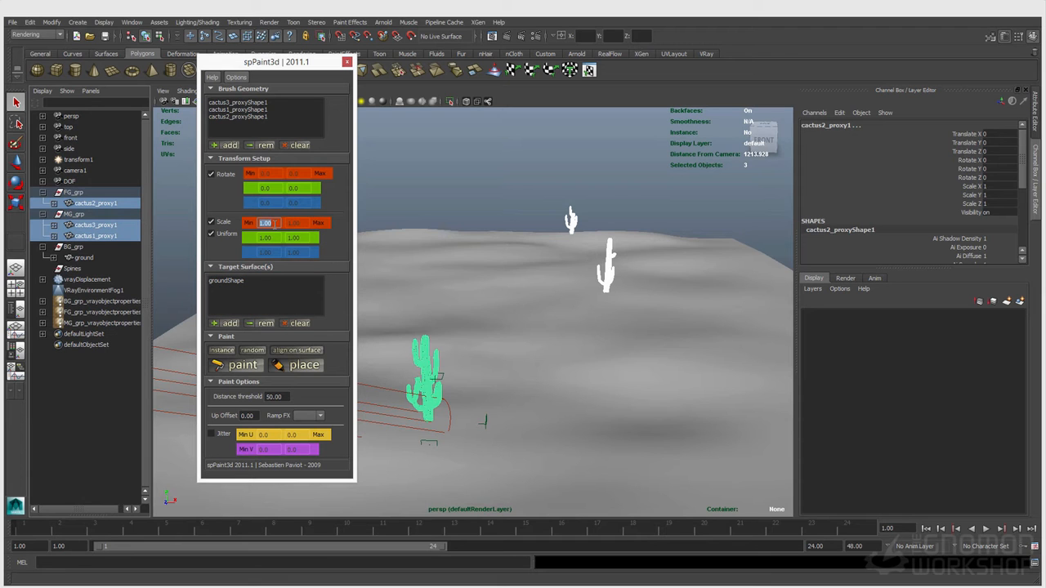
key("Tab")
left_click(275, 224)
key("Tab")
left_click(310, 189)
type("360")
key("Tab")
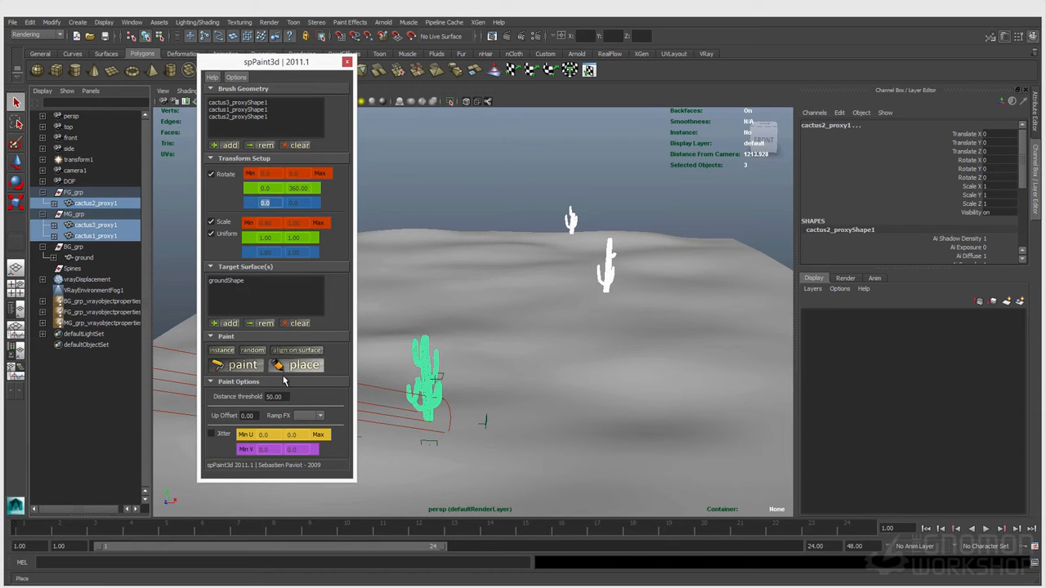
- Place about 30 random cactus instances one by one across the ground with spPaint3d's place mode, from the foreground to the far dunes
left_click(245, 371)
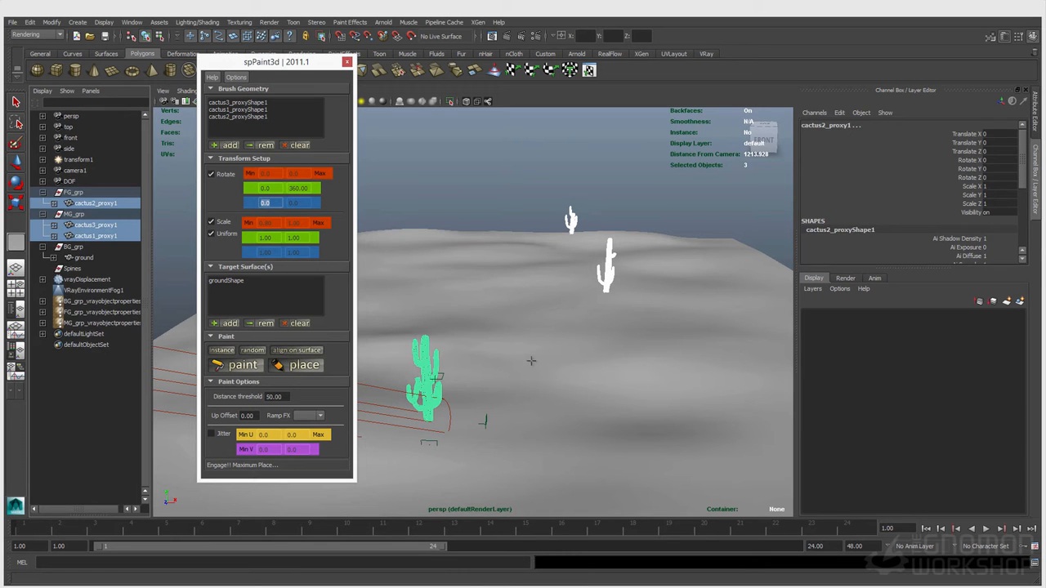
left_click(546, 390)
left_click(481, 299)
left_click(453, 259)
left_click(405, 279)
left_click(566, 279)
left_click(553, 249)
left_click(530, 242)
left_click(523, 279)
left_click(678, 282)
left_click(703, 266)
left_click(638, 237)
left_click(660, 318)
left_click(682, 351)
left_click(609, 356)
left_click(541, 282)
left_click(474, 310)
left_click(383, 305)
left_click(417, 244)
left_click(436, 318)
left_click(500, 251)
left_click(492, 238)
left_click(500, 286)
left_click(549, 336)
left_click(500, 364)
left_click(582, 296)
left_click(613, 299)
left_click(676, 383)
left_click(622, 303)
left_click(640, 275)
left_click(667, 237)
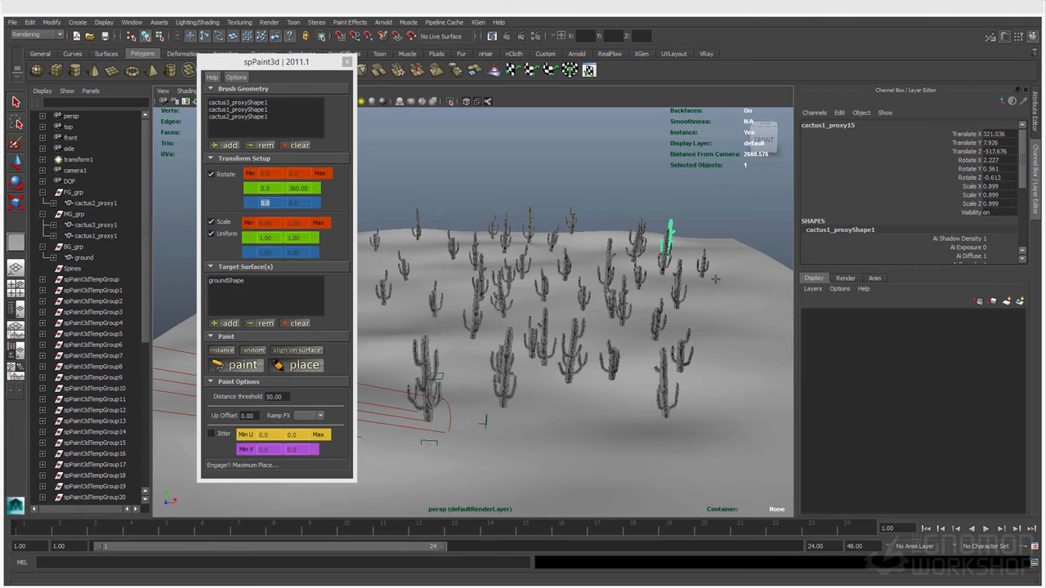
- Close spPaint3d and look through camera1 with nothing selected
left_click(265, 67)
left_click_drag(266, 67, 238, 72)
left_click(319, 66)
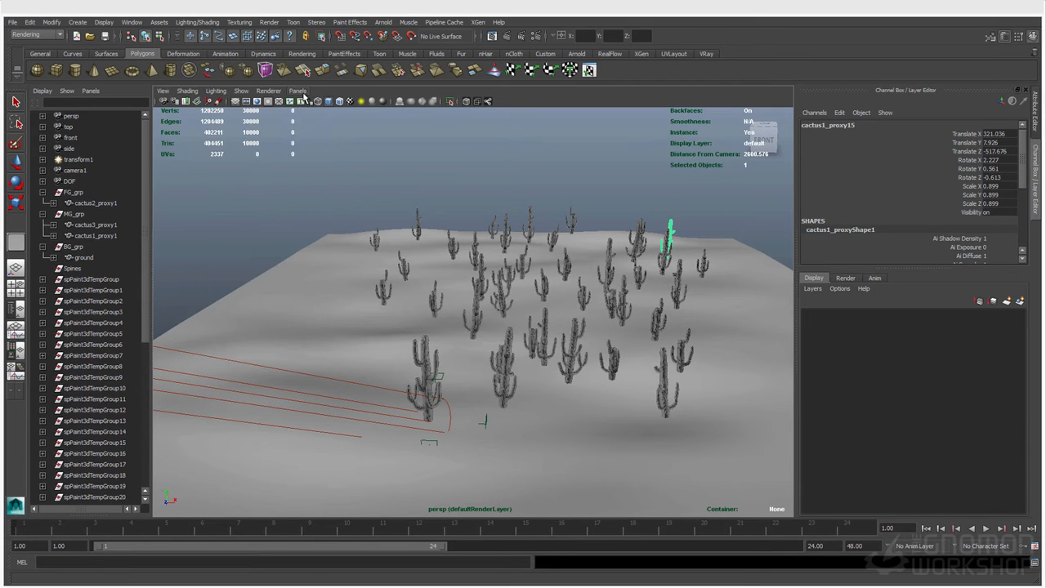
left_click(297, 91)
mouse_move(360, 101)
left_click(399, 113)
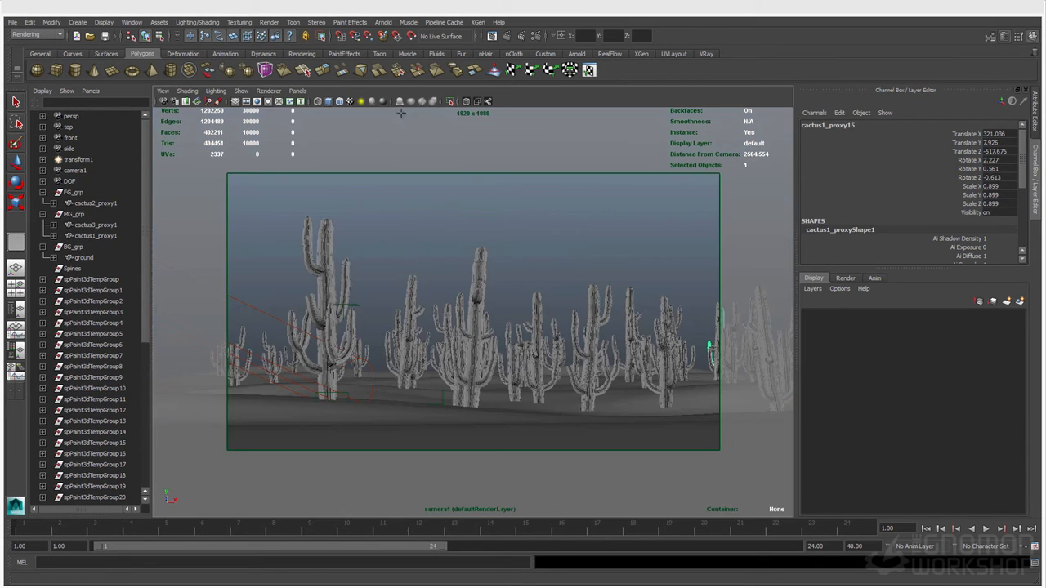
key("q")
left_click(412, 228)
- Check the V-Ray environment overrides and the VRayEnvironmentFog1 volume in the render settings
left_click(535, 35)
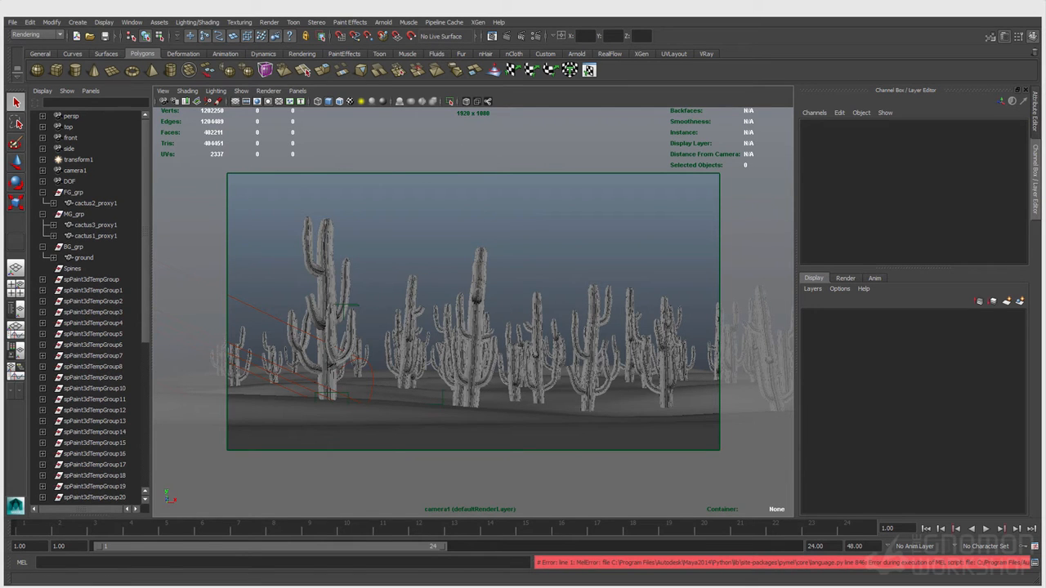
left_click(201, 140)
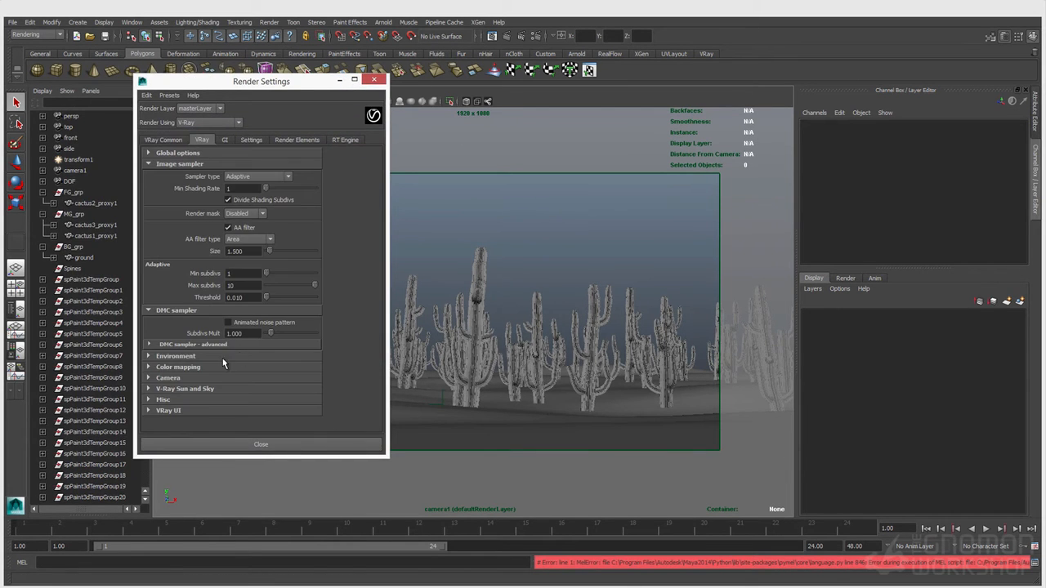
left_click(188, 357)
scroll(271, 372, "down", 3)
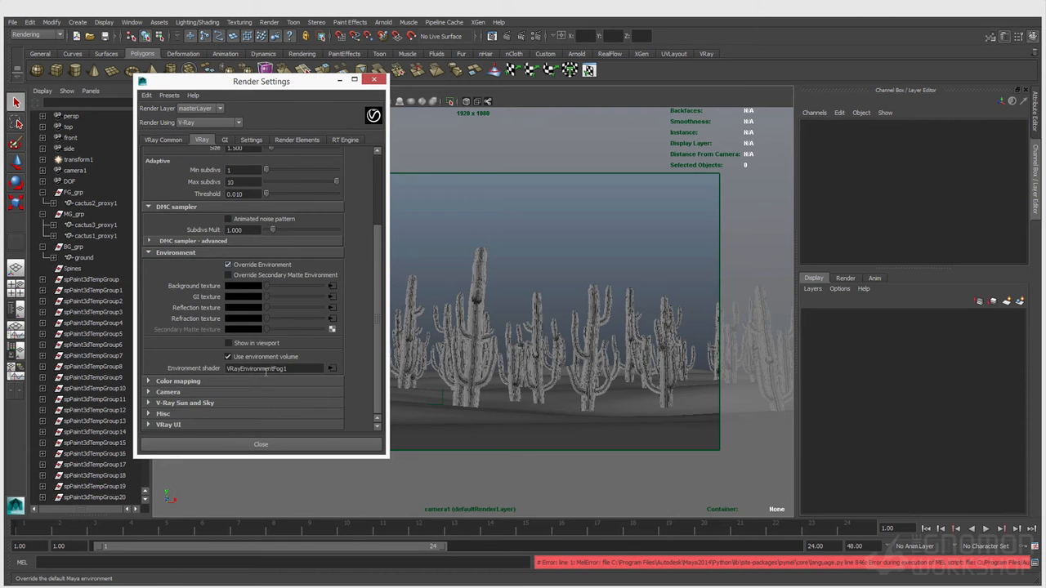
left_click(389, 411)
left_click(433, 245)
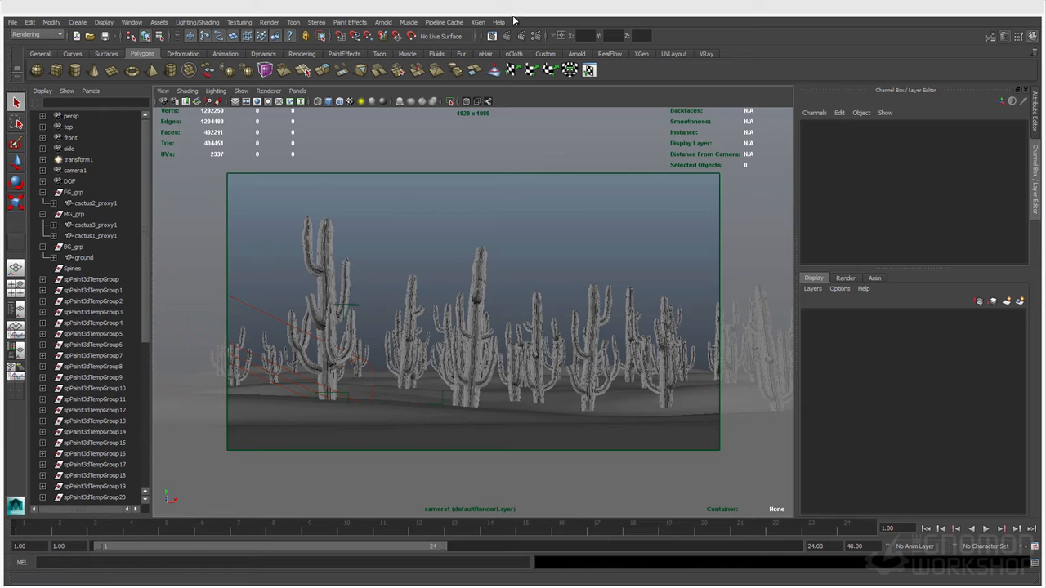
- Save the scene under the new name ch_proxyCacti.mb in the project's scenes folder
left_click(12, 22)
left_click(37, 72)
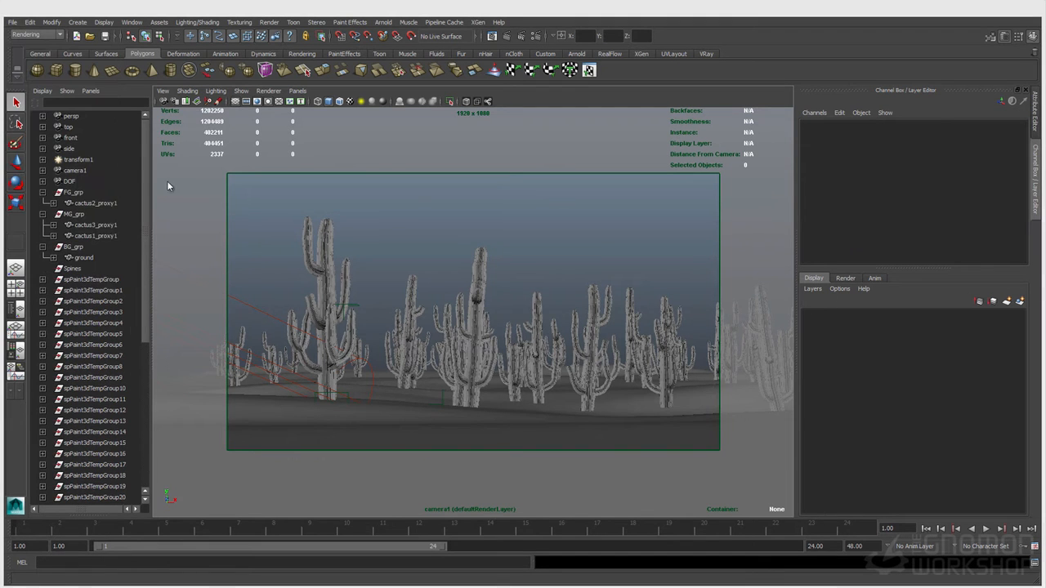
left_click(230, 311)
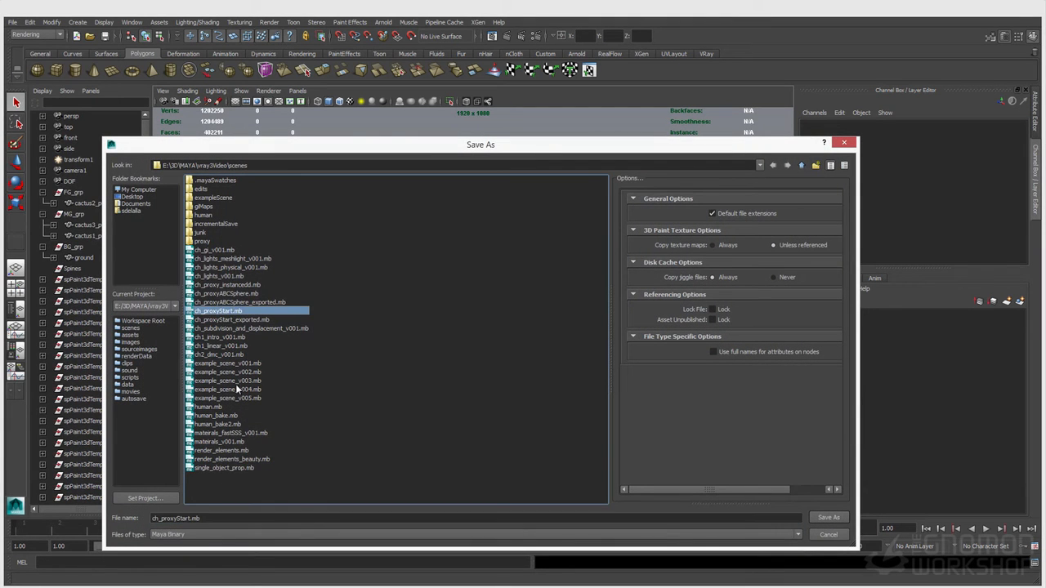
left_click_drag(175, 519, 189, 518)
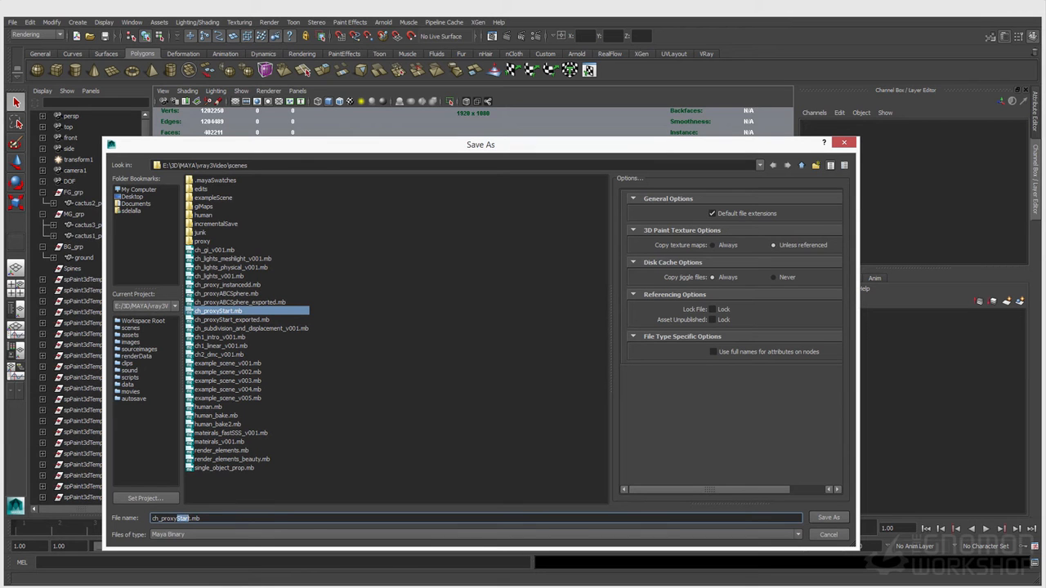
key("BackSpace")
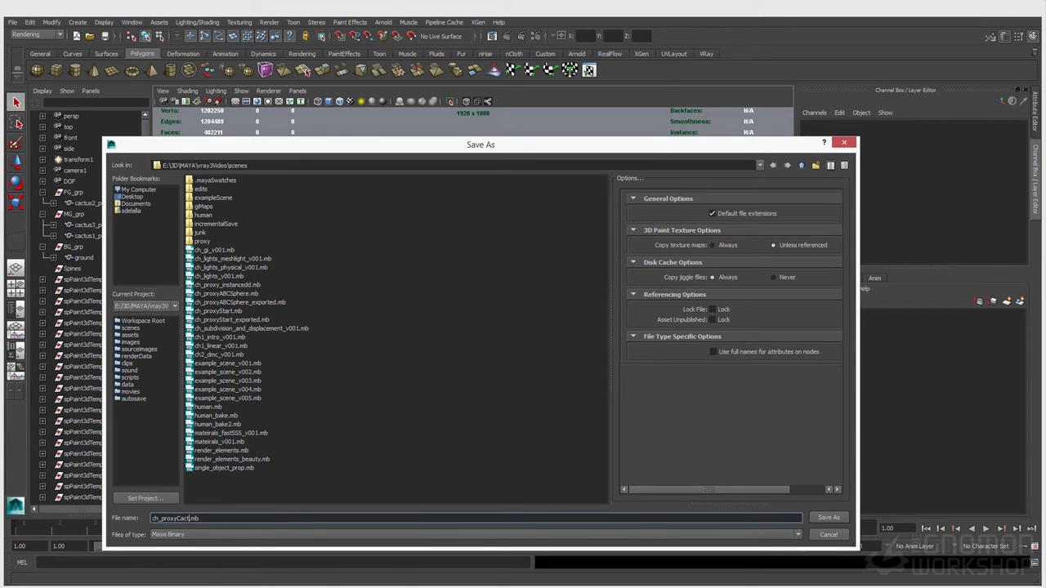
left_click(828, 517)
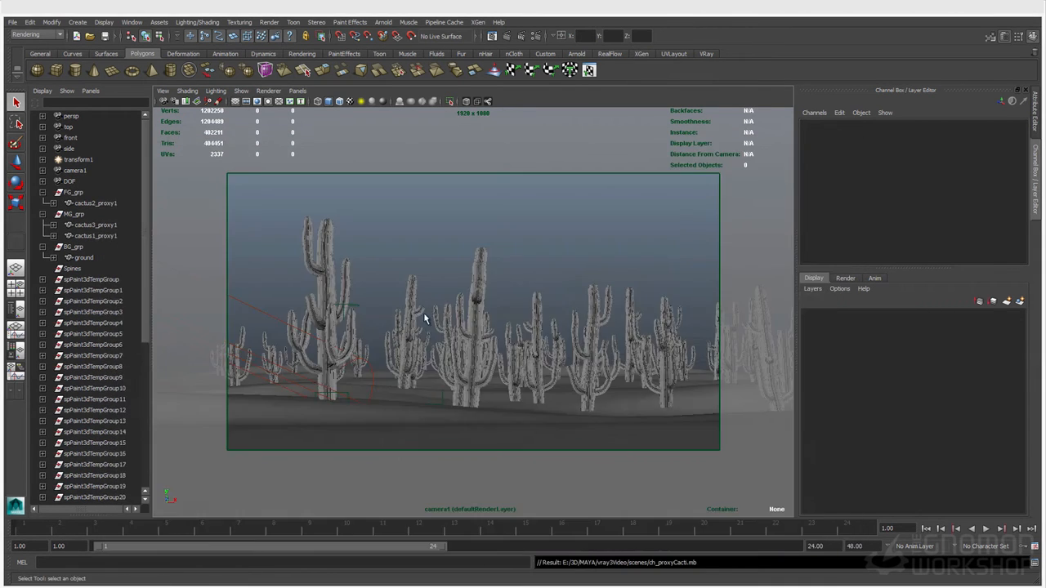
- Render the camera1 view with V-Ray and move the frame buffer aside to uncover the viewport
left_click(534, 36)
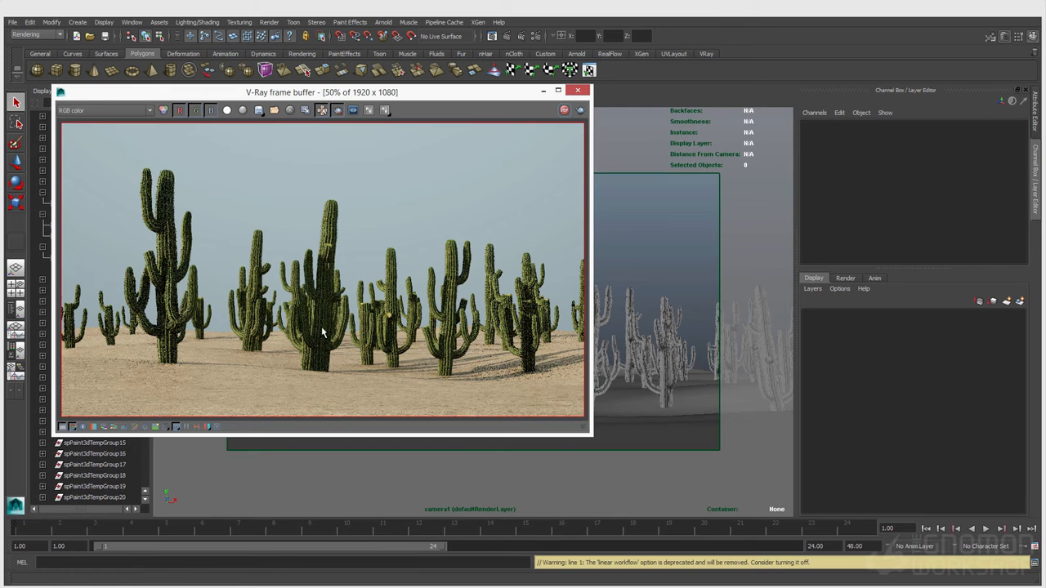
left_click_drag(335, 91, 686, 114)
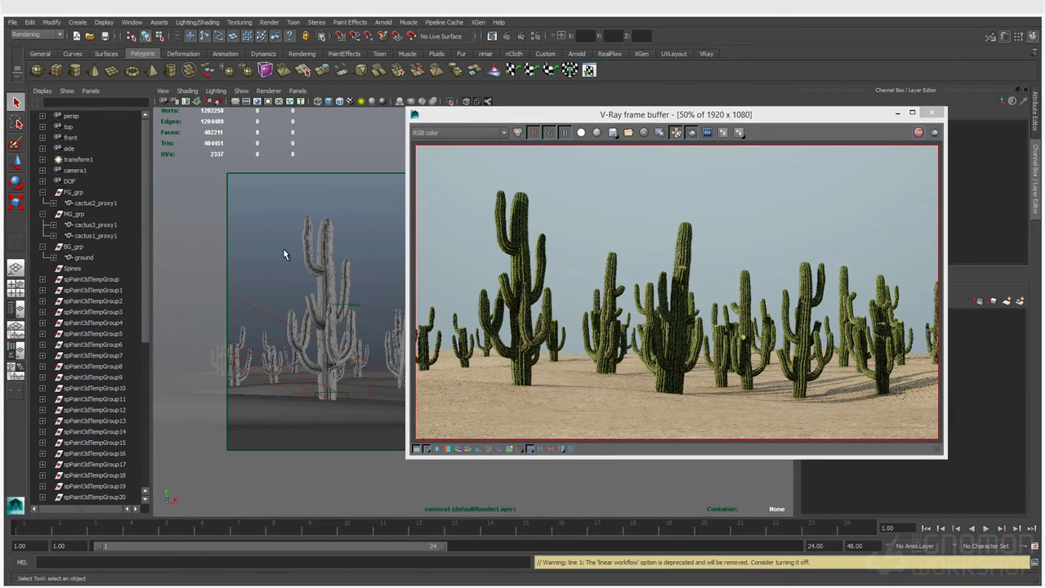
- Move camera1 in to a close-up of the large foreground cactus's trunk and arm, and render that view
left_click(164, 91)
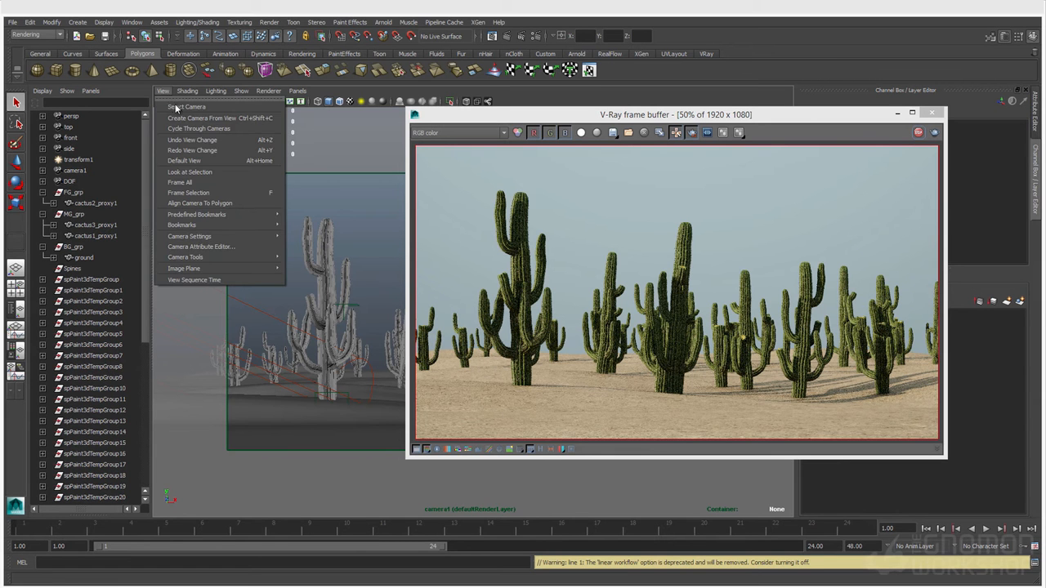
left_click(171, 106)
right_click_drag(189, 114, 399, 261, "alt")
middle_click_drag(346, 308, 381, 334, "alt")
right_click_drag(381, 334, 417, 349, "alt")
middle_click_drag(296, 309, 337, 319, "alt")
right_click_drag(337, 318, 381, 325, "alt")
middle_click_drag(292, 304, 332, 309, "alt")
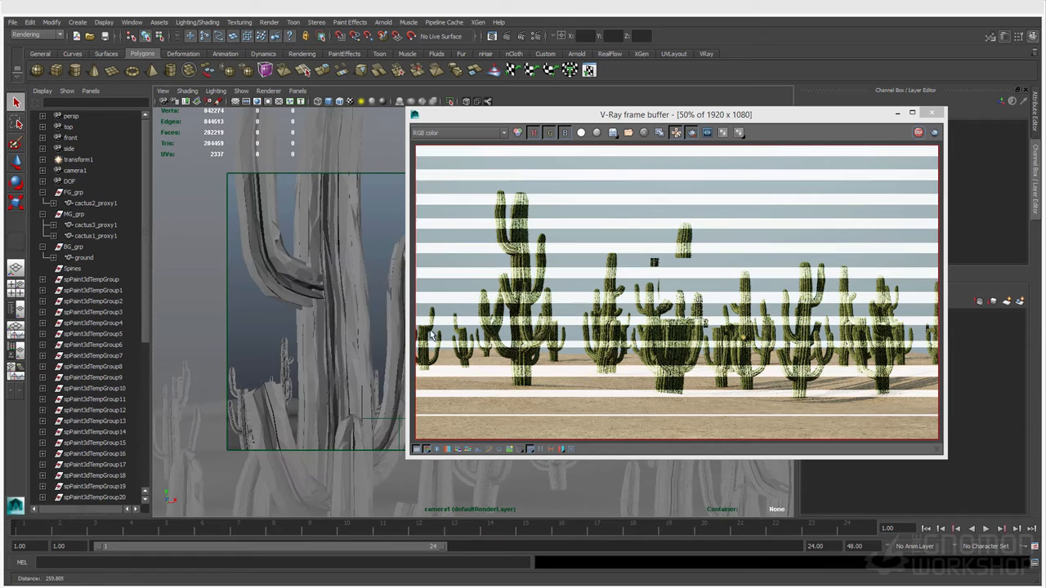
right_click_drag(332, 309, 353, 311, "alt")
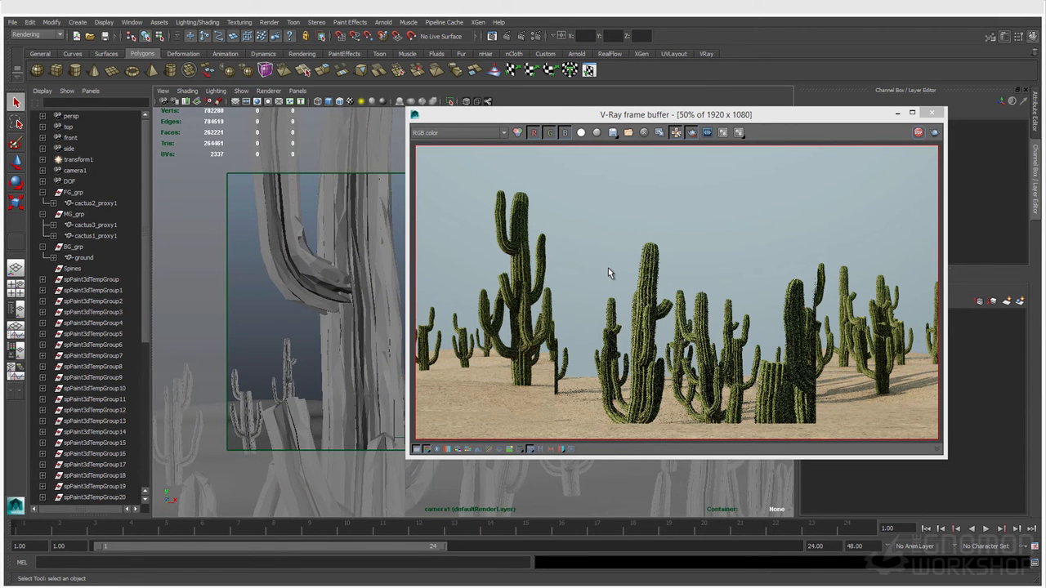
left_click_drag(676, 112, 662, 119)
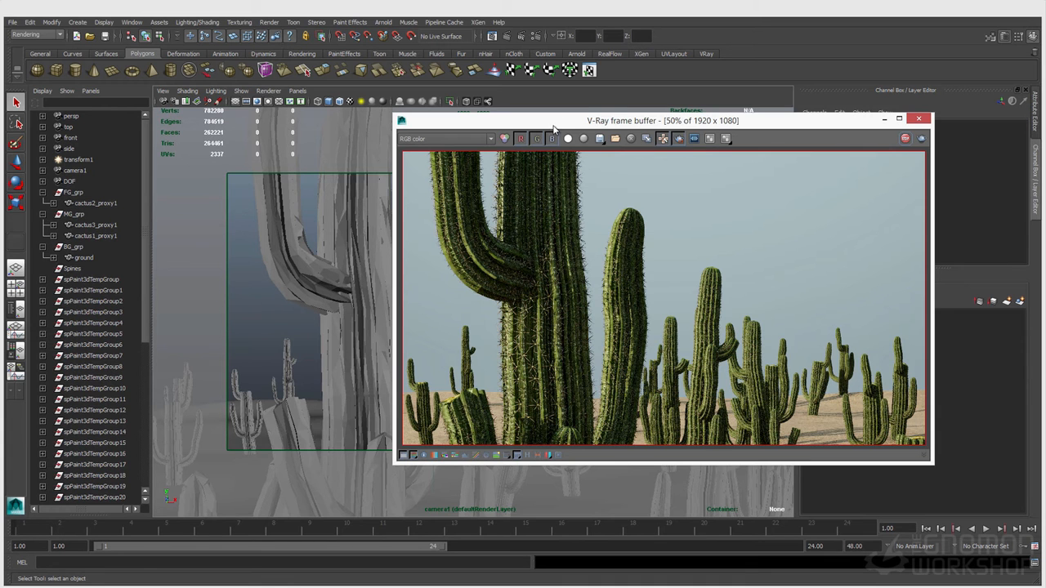
left_click_drag(554, 120, 435, 137)
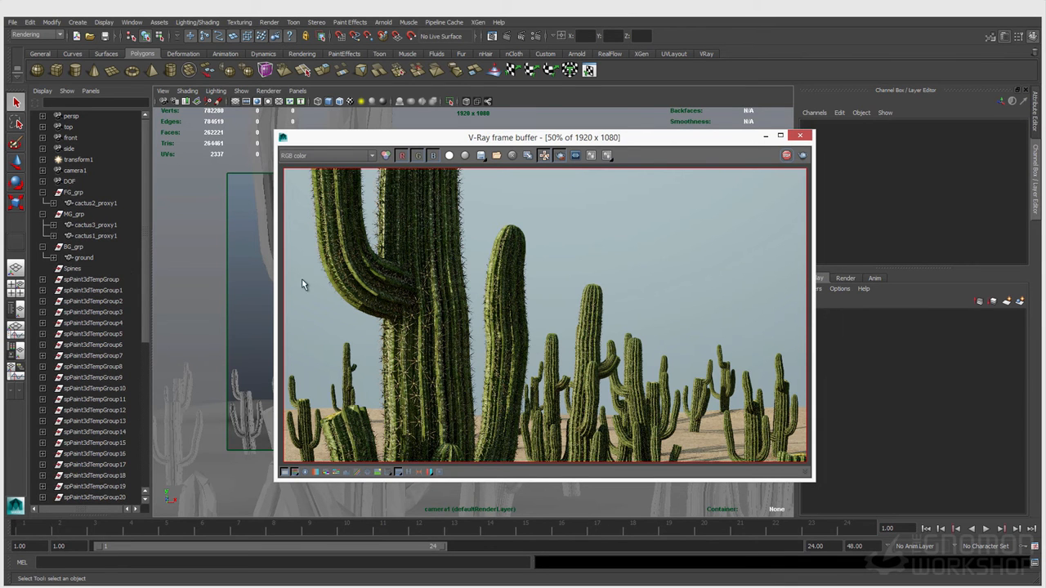
- Check what the first spPaint3dTempGroup contains and save the scene
left_click(40, 280)
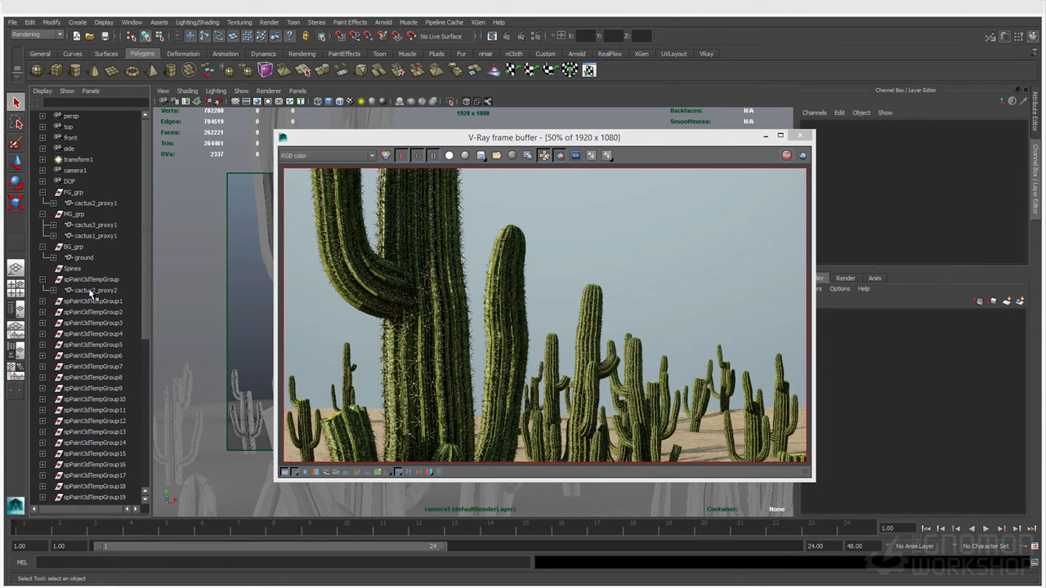
left_click(43, 279)
left_click(106, 37)
- Stop the render and examine the cactus spines in the frame buffer at 200% and 100% magnification
left_click(781, 161)
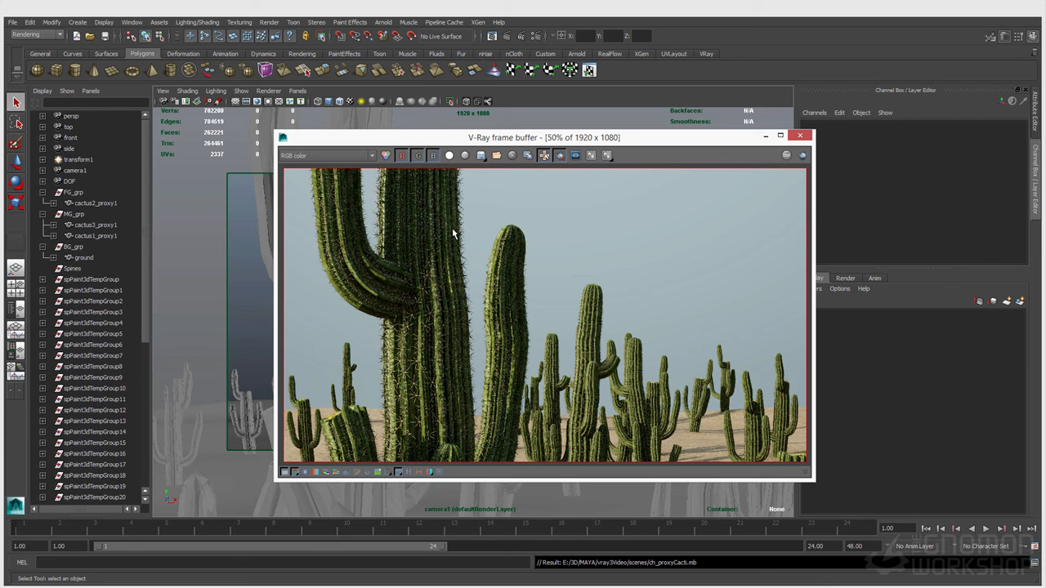
left_click_drag(577, 134, 554, 138)
scroll(470, 287, "up", 2)
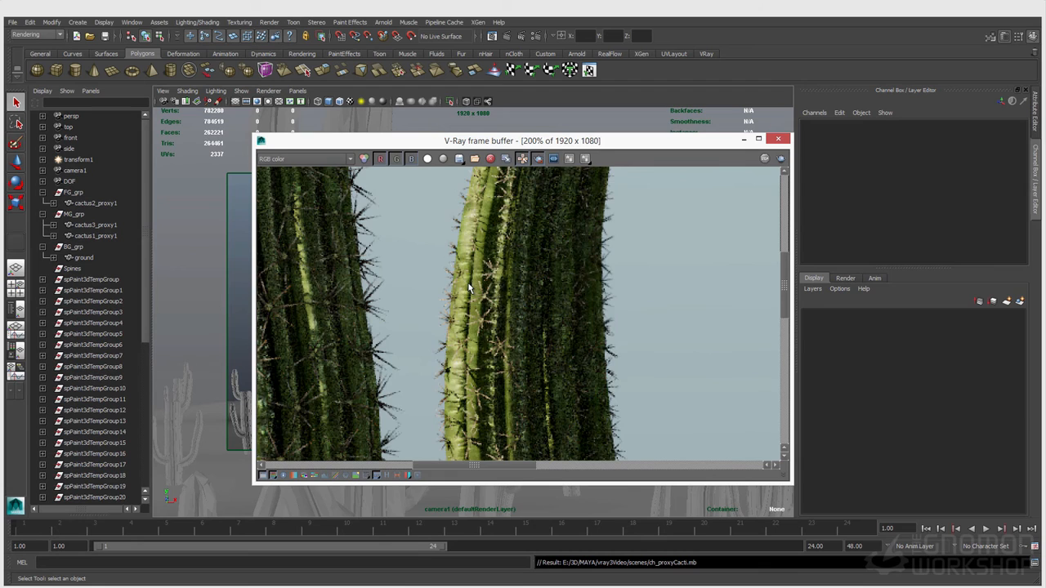
scroll(470, 288, "down", 1)
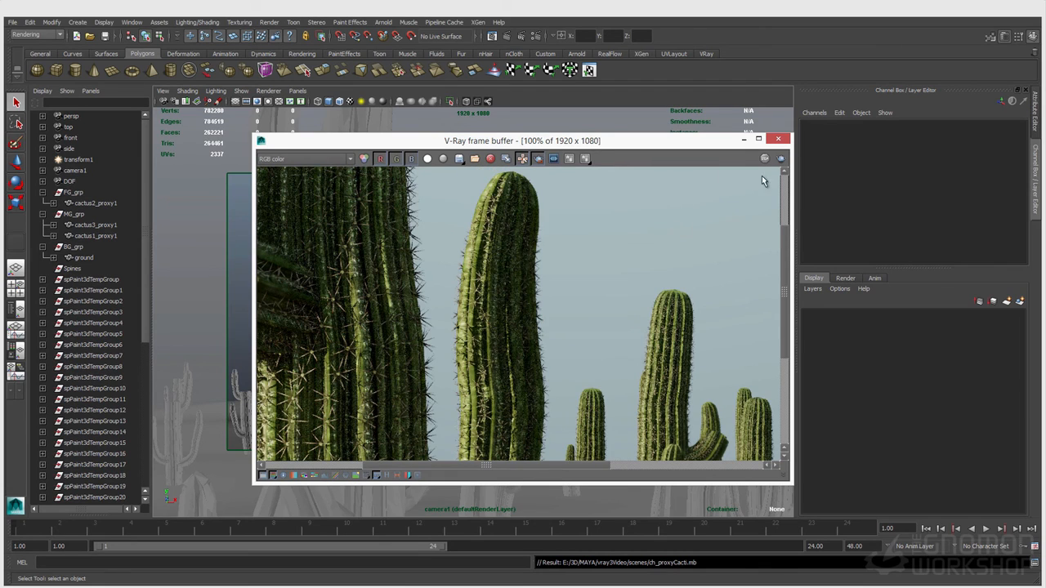